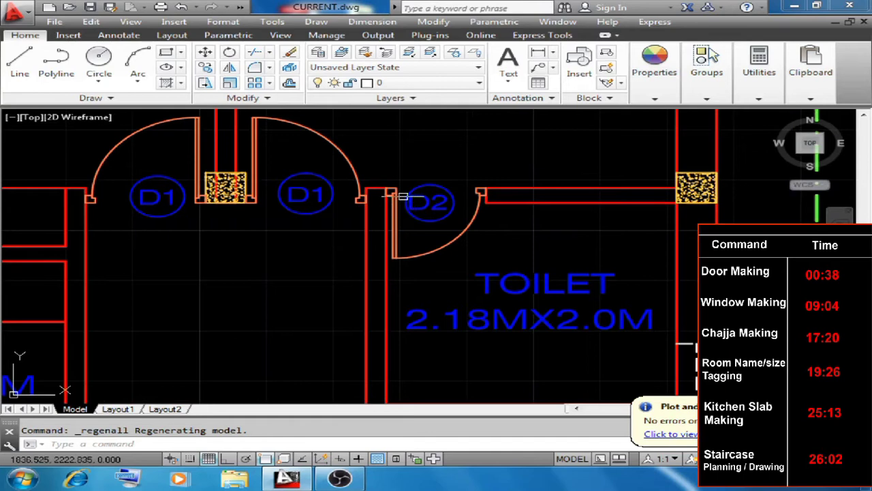
# Examine the door symbols in the finished plan and the door sizes in the opening schedule.
pyautogui.scroll(-8, 381, 217)
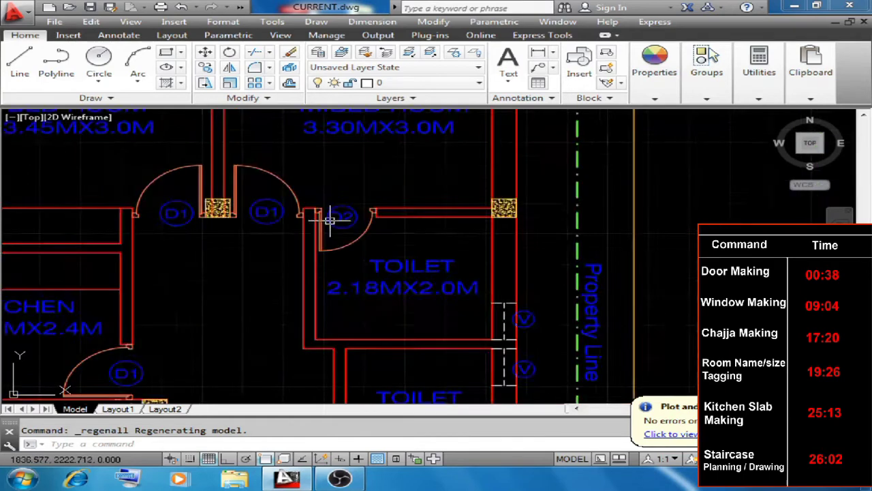
pyautogui.scroll(4, 253, 201)
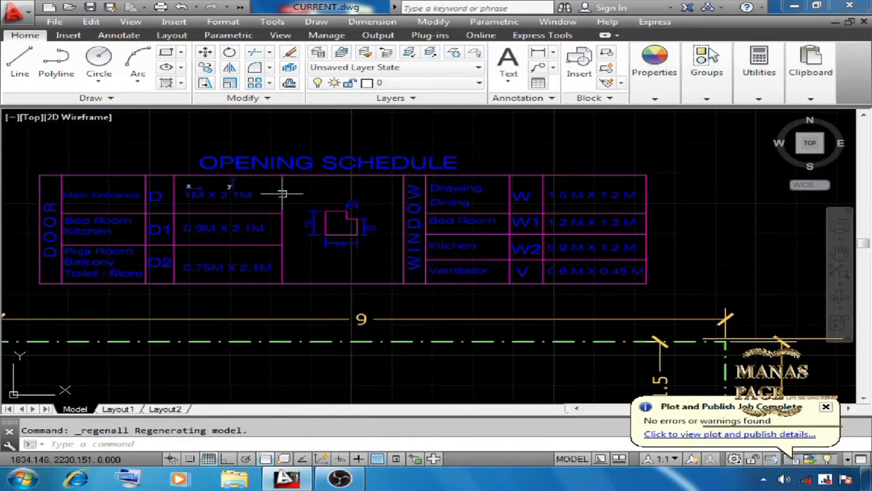
pyautogui.scroll(2, 251, 230)
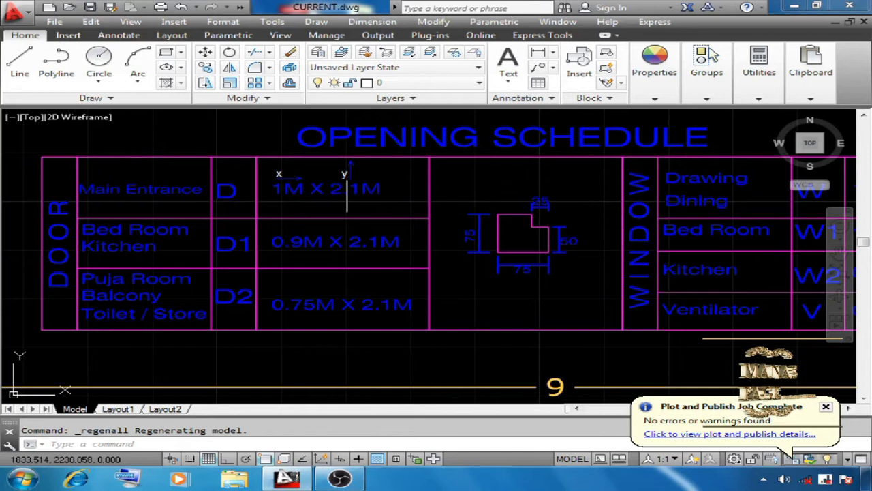
pyautogui.doubleClick(389, 189)
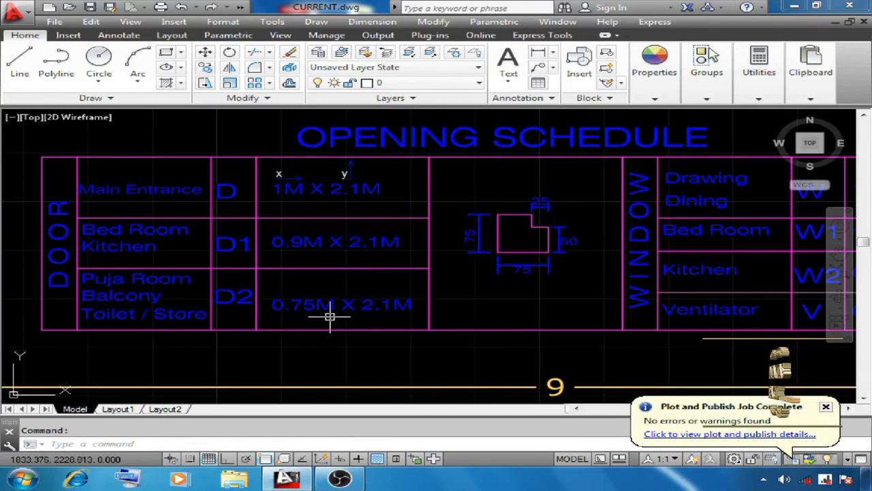
pyautogui.scroll(-2, 361, 375)
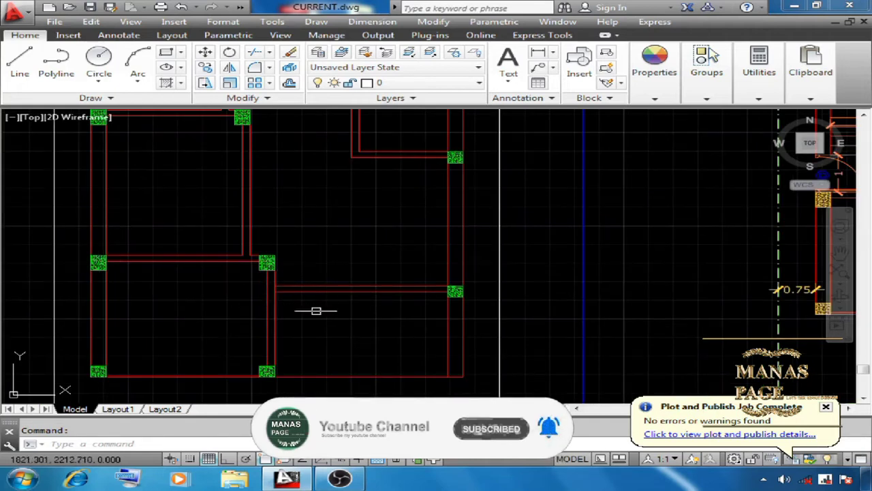
# Offset the lower-left room's outer right wall line 1 to the right and its upper outer wall line 1 upward.
pyautogui.write('o')
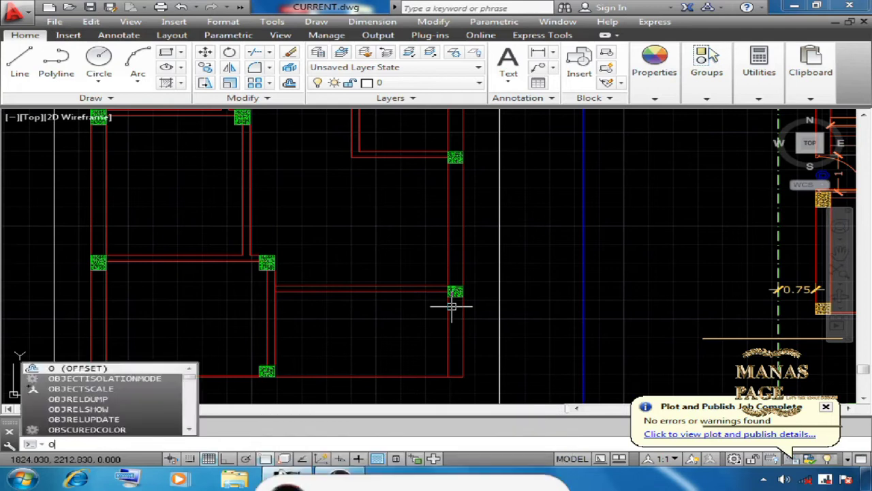
pyautogui.press('Return')
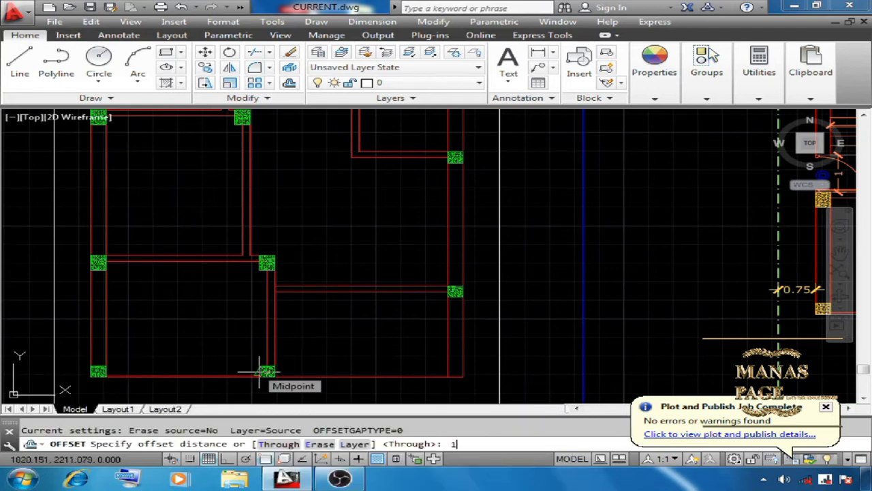
pyautogui.write('1')
pyautogui.press('Return')
pyautogui.click(275, 304)
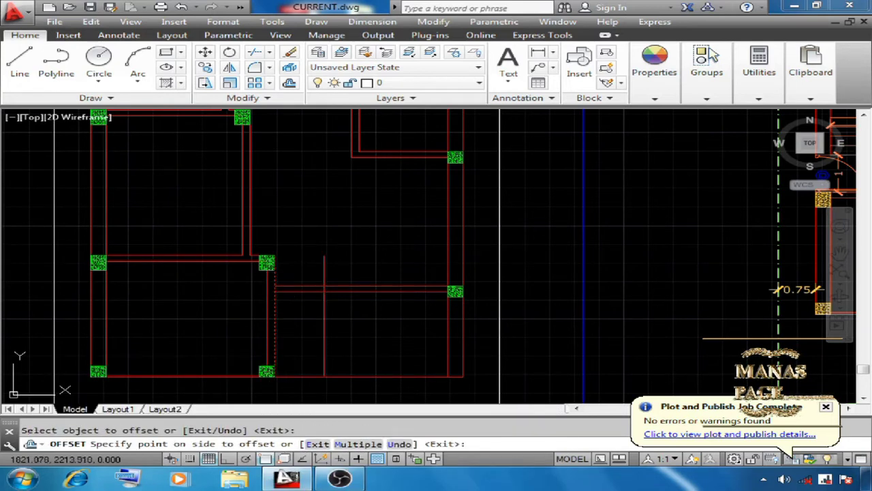
pyautogui.click(317, 278)
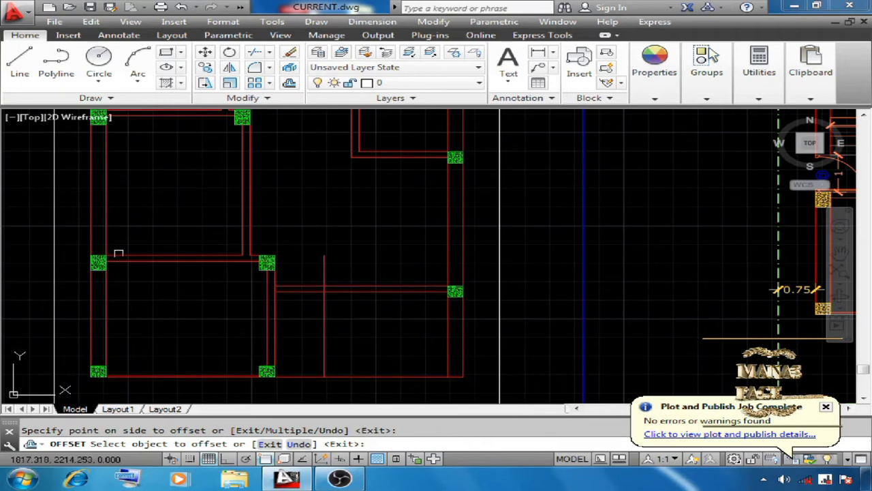
pyautogui.click(119, 255)
pyautogui.click(119, 217)
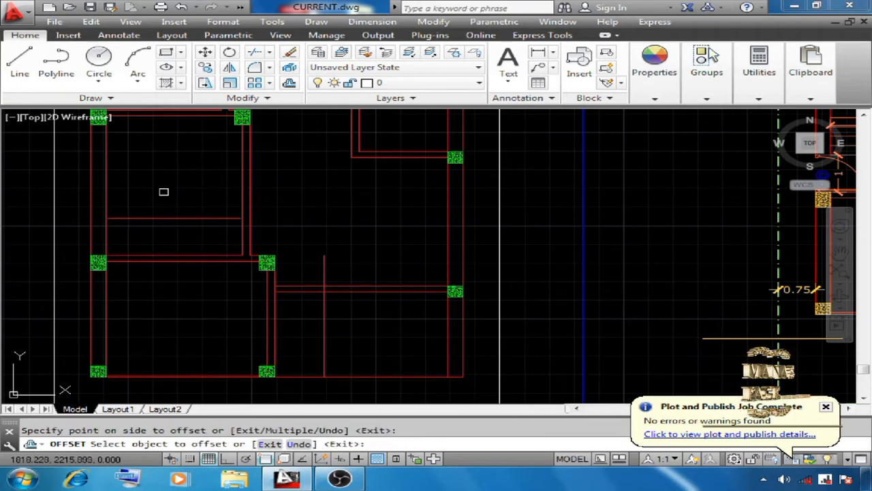
pyautogui.rightClick(163, 192)
pyautogui.click(194, 199)
# Extend the offset horizontal line on both ends to the outer faces of the two vertical walls.
pyautogui.write('ex')
pyautogui.press('Return')
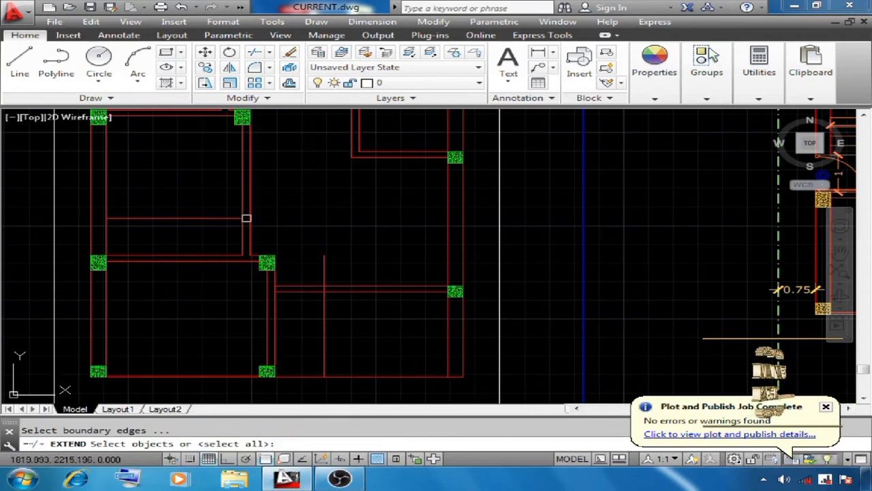
pyautogui.click(247, 218)
pyautogui.click(91, 227)
pyautogui.press('Return')
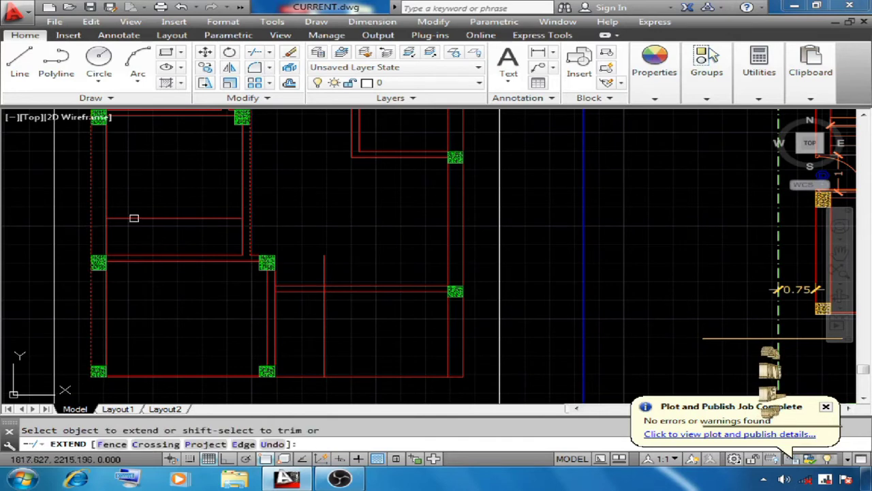
pyautogui.press('Escape')
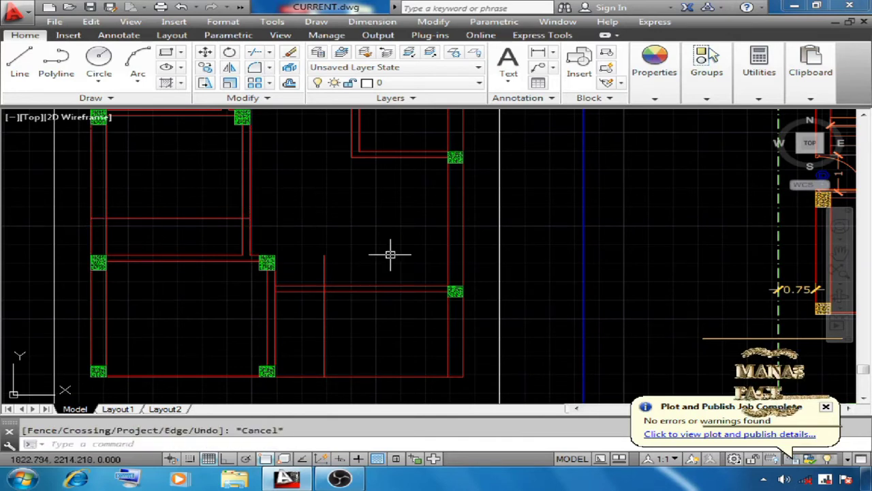
# Trim the wall lines between the original and offset lines to cut door openings above and beside the lower-left room.
pyautogui.click(254, 52)
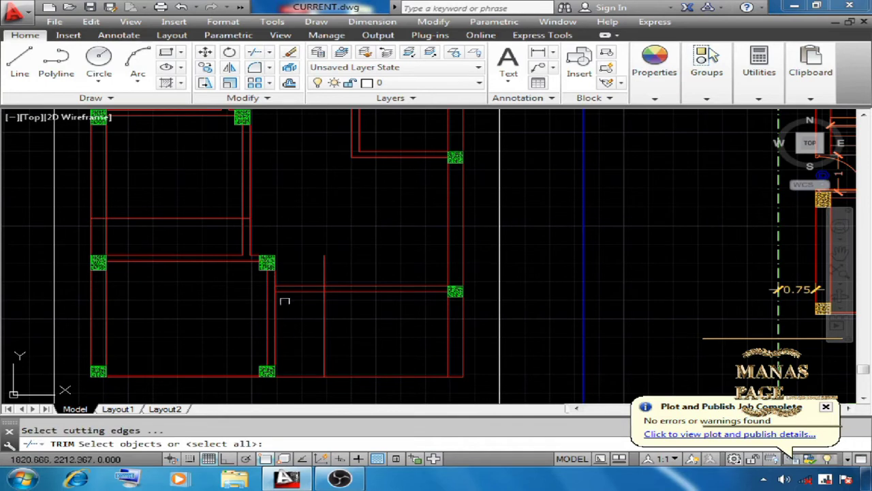
pyautogui.click(273, 310)
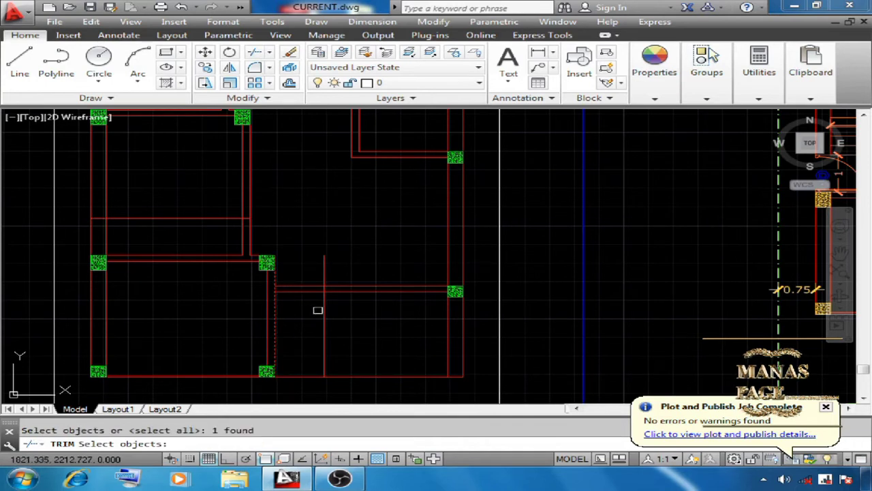
pyautogui.click(325, 308)
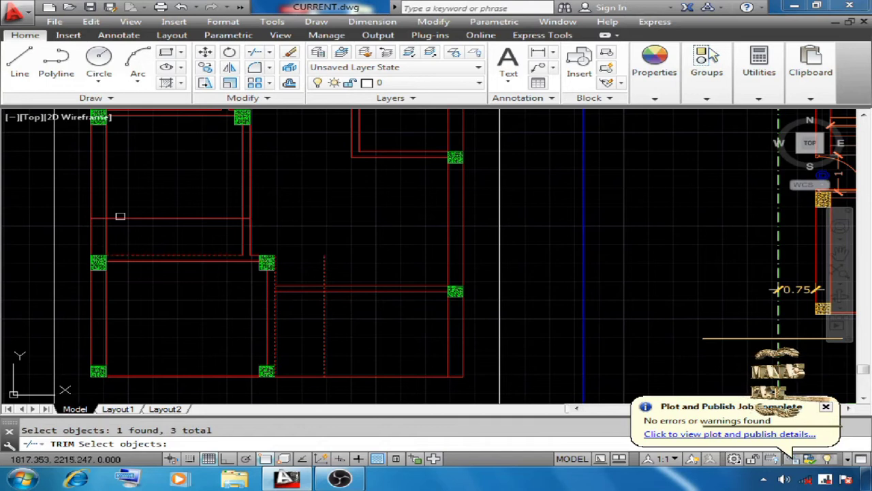
pyautogui.press('Return')
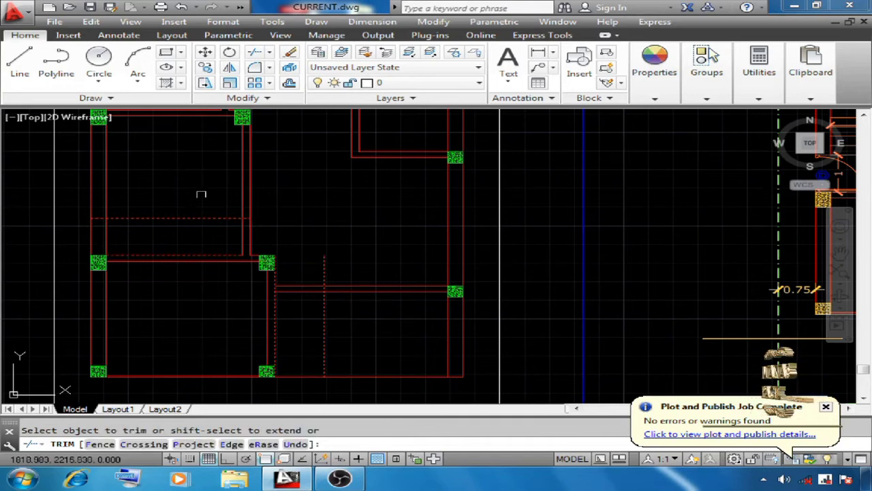
pyautogui.click(306, 297)
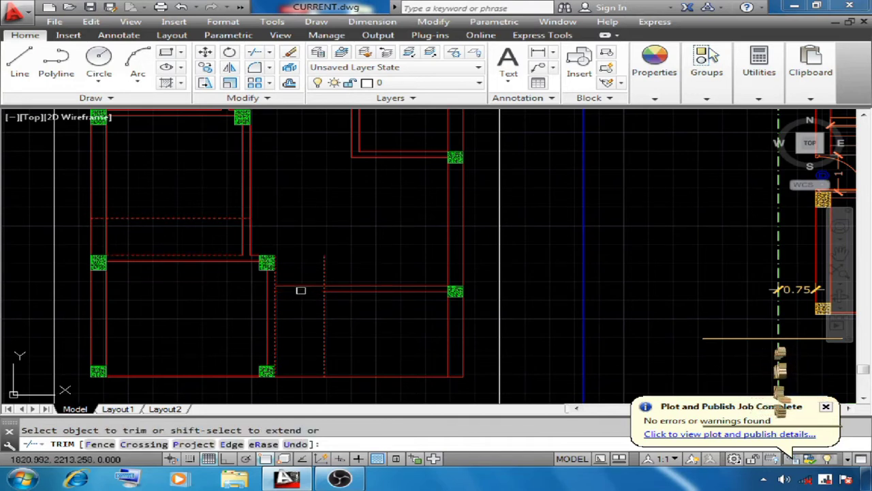
pyautogui.click(303, 286)
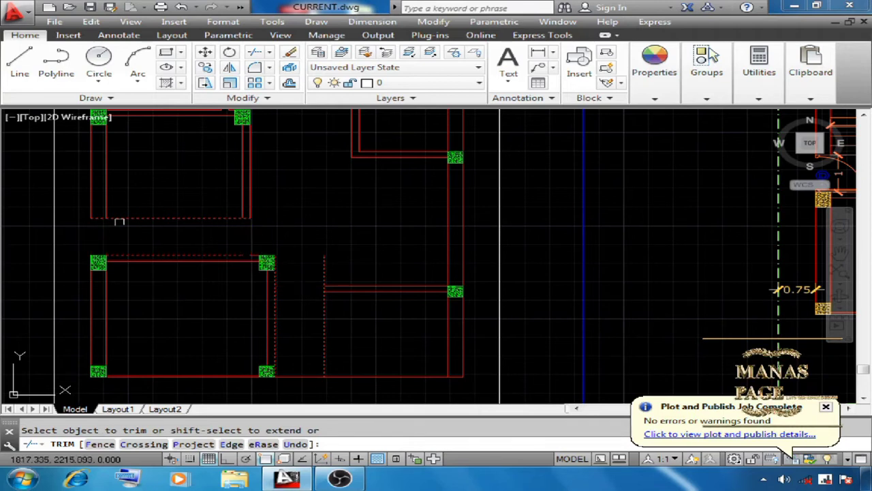
pyautogui.rightClick(171, 165)
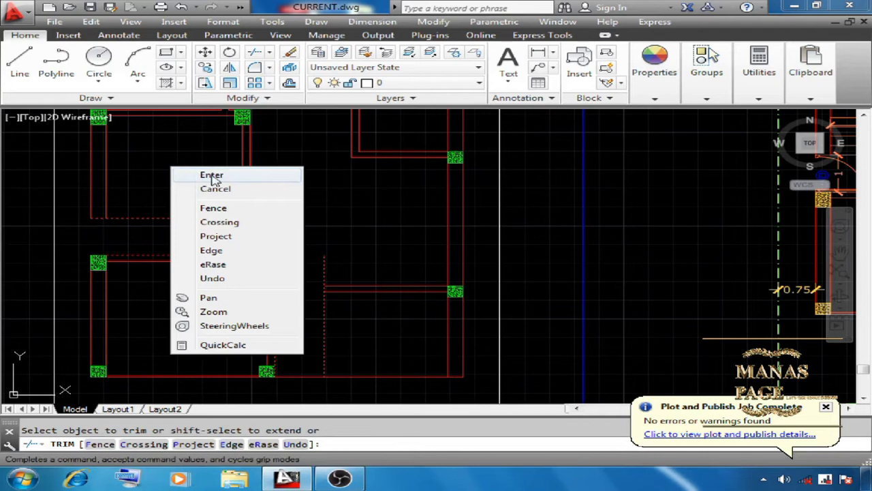
pyautogui.click(212, 176)
# Erase the horizontal and vertical offset lines that marked the two openings.
pyautogui.click(289, 51)
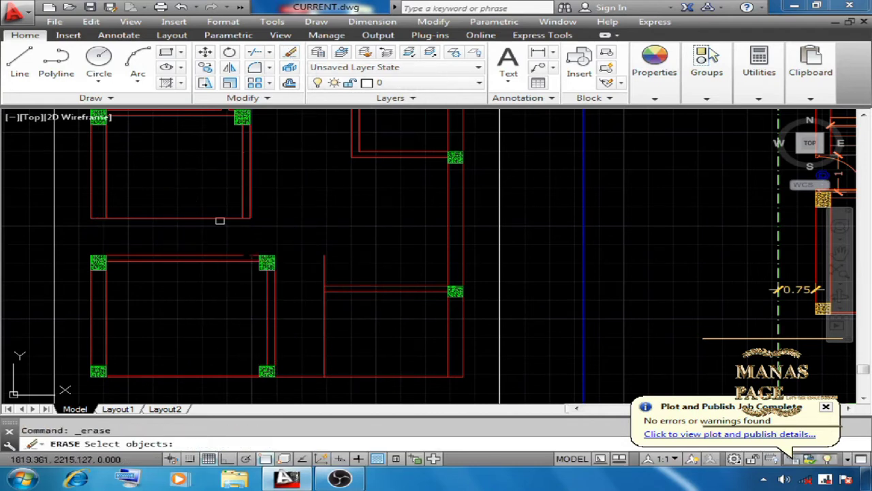
pyautogui.click(226, 214)
pyautogui.click(230, 241)
pyautogui.click(213, 218)
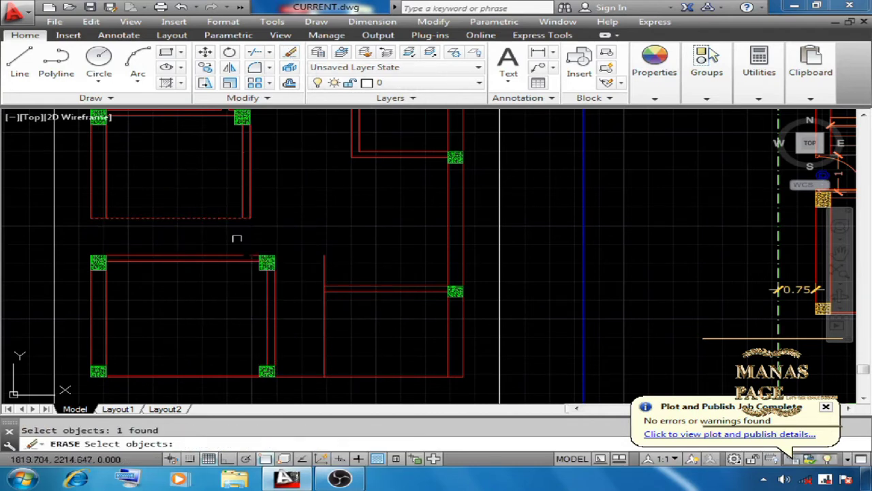
pyautogui.click(323, 264)
pyautogui.press('Return')
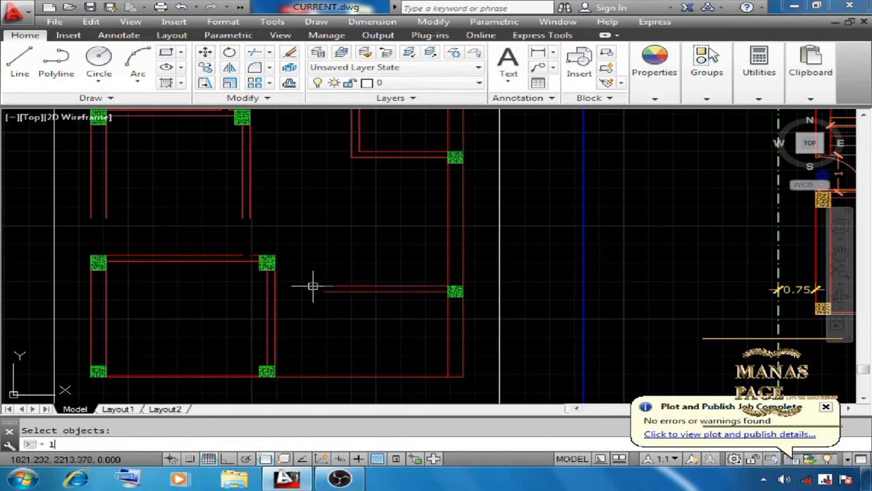
# Draw a short line closing the cut end of the horizontal wall right of the lower-left room.
pyautogui.write('l')
pyautogui.press('Return')
pyautogui.click(326, 291)
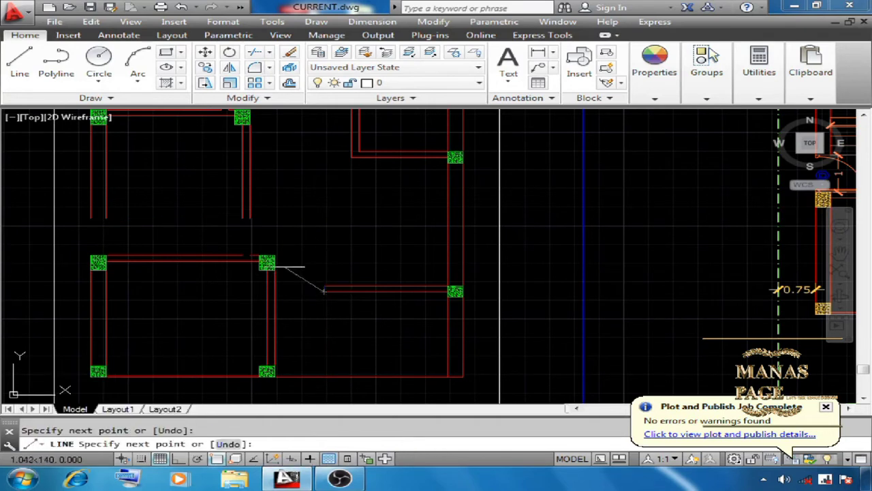
pyautogui.press('Return')
# Draw short lines closing the cut lower ends of the two vertical walls above the lower-left room.
pyautogui.write('l')
pyautogui.press('Return')
pyautogui.click(250, 218)
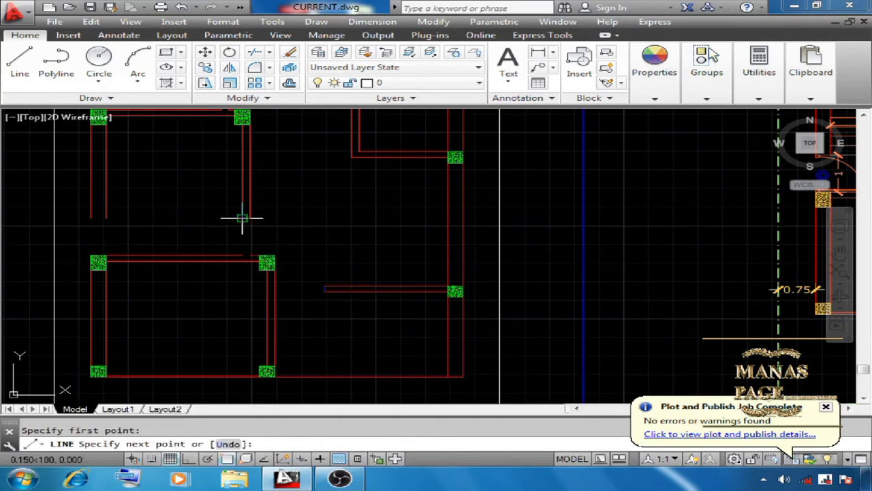
pyautogui.click(243, 218)
pyautogui.press('Escape')
pyautogui.write('l')
pyautogui.press('Return')
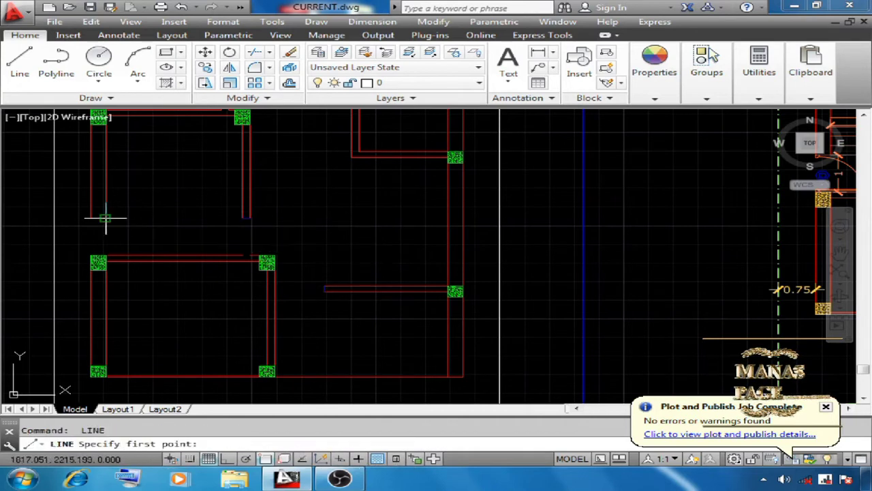
pyautogui.click(92, 218)
pyautogui.press('Escape')
# Join the two collinear segments of the lower-left room's upper outer wall line into one line.
pyautogui.scroll(2, 204, 265)
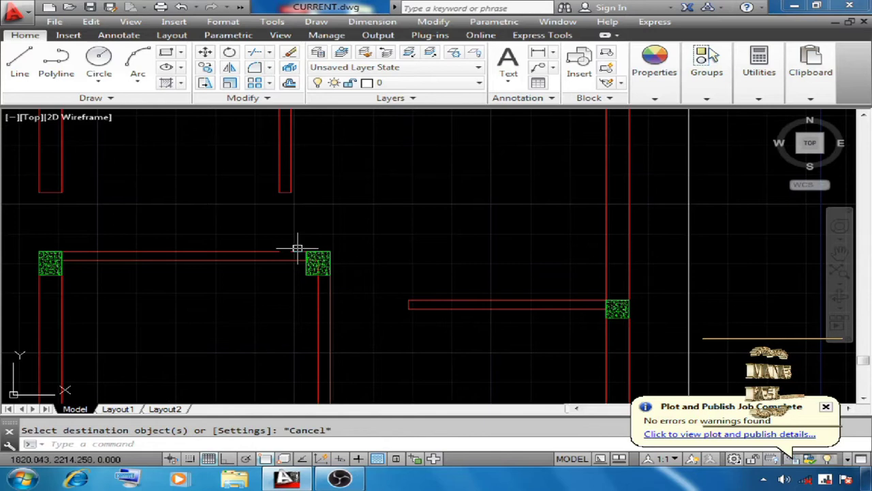
pyautogui.press('Return')
pyautogui.click(268, 250)
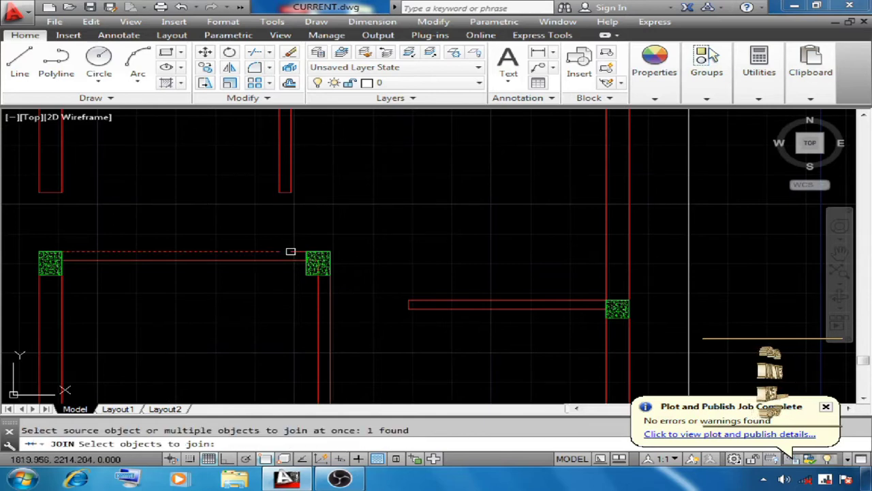
pyautogui.click(293, 251)
pyautogui.press('Return')
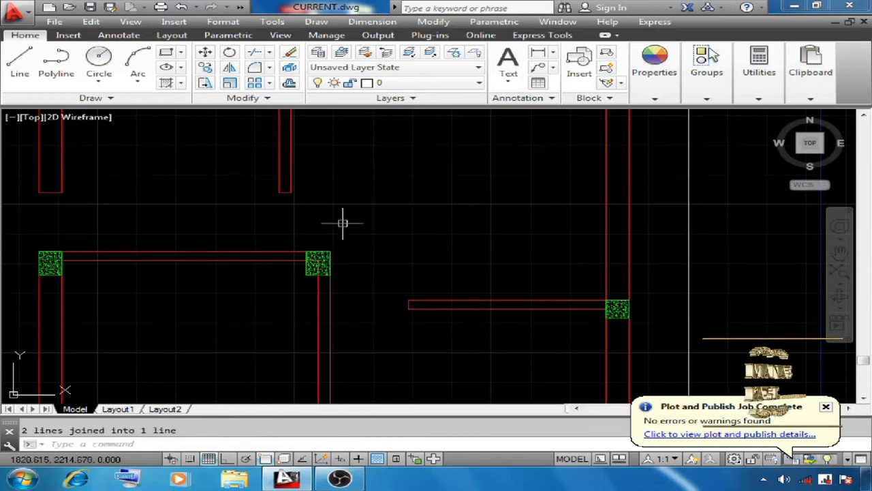
pyautogui.press('Escape')
pyautogui.scroll(-3, 300, 274)
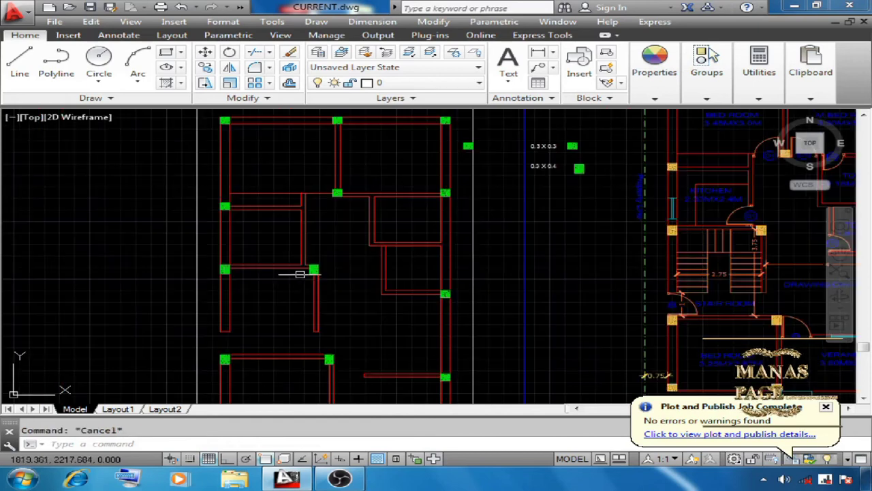
pyautogui.click(270, 55)
pyautogui.click(278, 99)
pyautogui.scroll(3, 402, 243)
pyautogui.press('Escape')
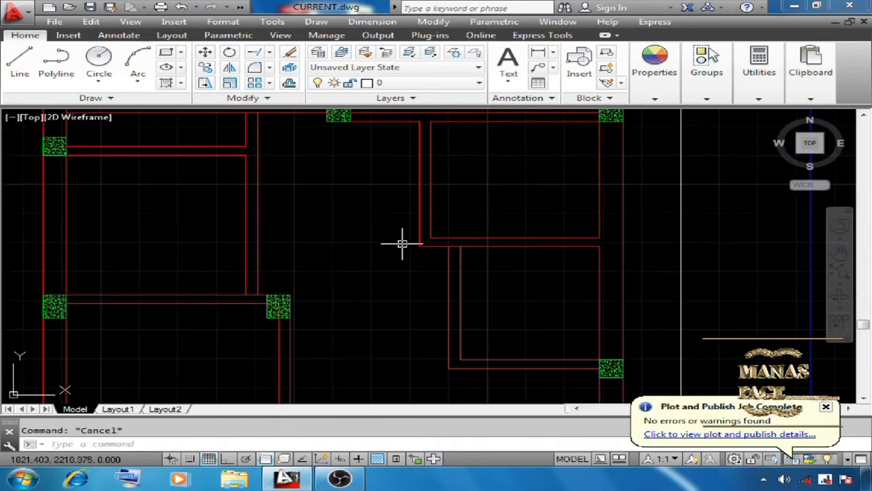
# Offset the lower wall line of the kitchen on the plan's left side upward to mark a door opening.
pyautogui.write('o')
pyautogui.press('Return')
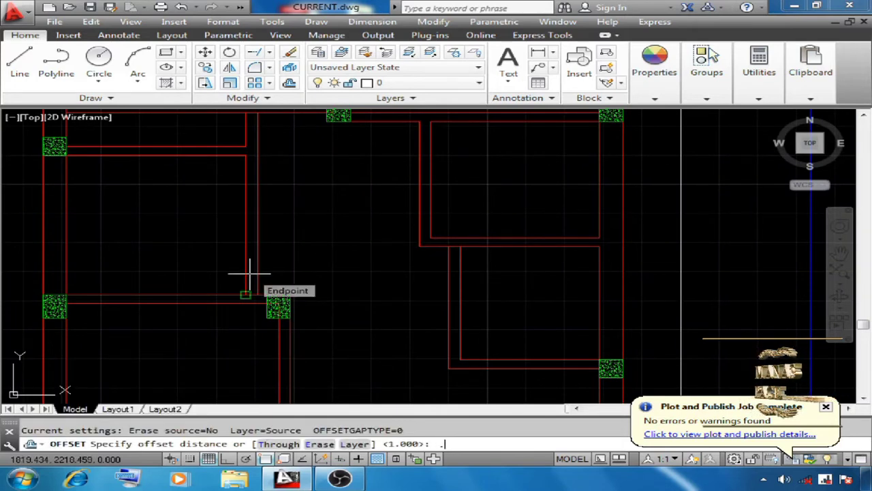
pyautogui.press('Return')
pyautogui.click(221, 299)
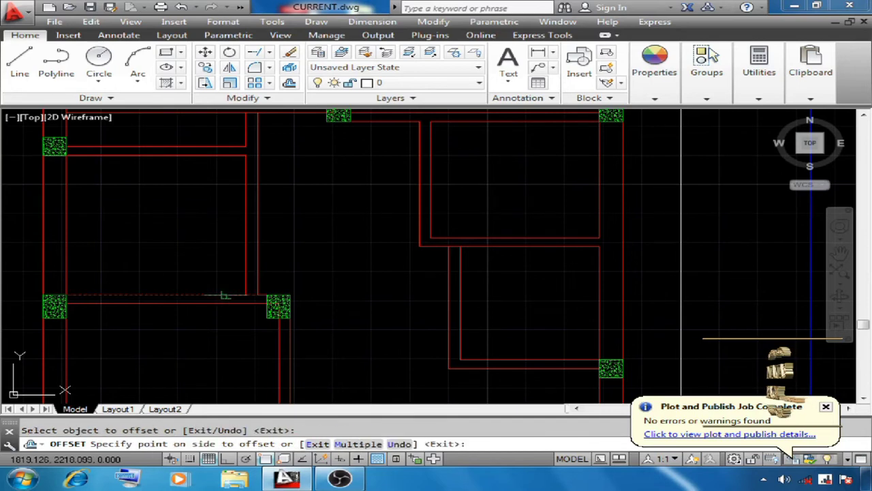
pyautogui.click(206, 228)
pyautogui.rightClick(298, 235)
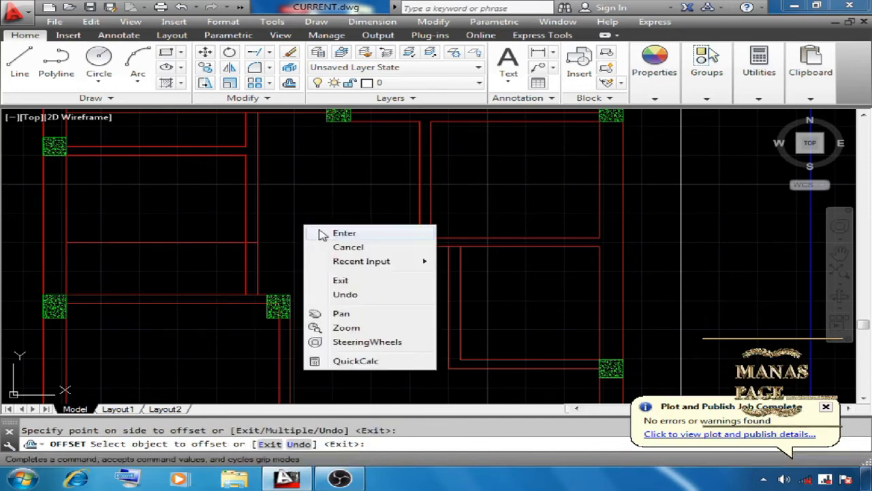
pyautogui.click(319, 233)
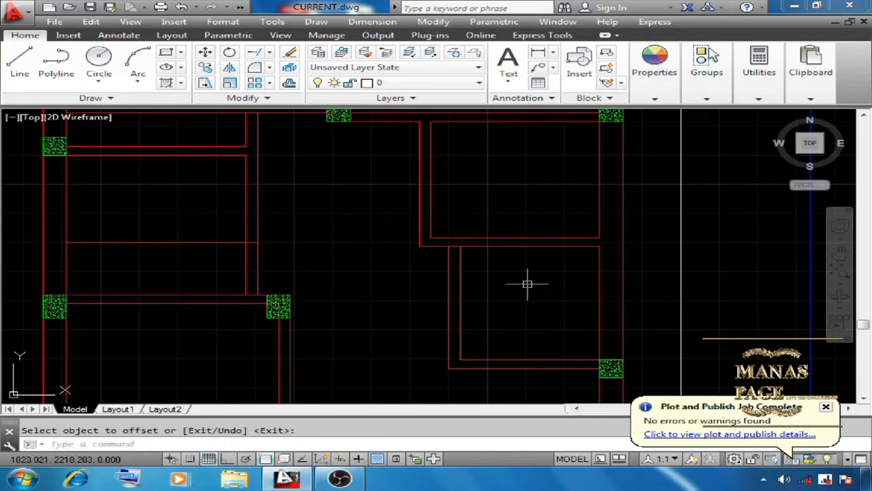
# Trim both lines of the kitchen's right wall between the offset line and the lower wall, and erase the offset line.
pyautogui.write('ts o')
pyautogui.write('r')
pyautogui.press('Return')
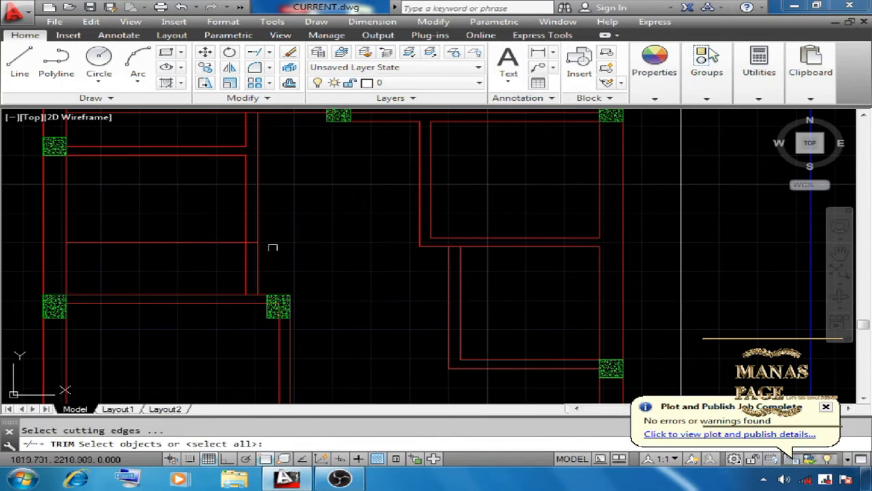
pyautogui.click(220, 242)
pyautogui.click(229, 292)
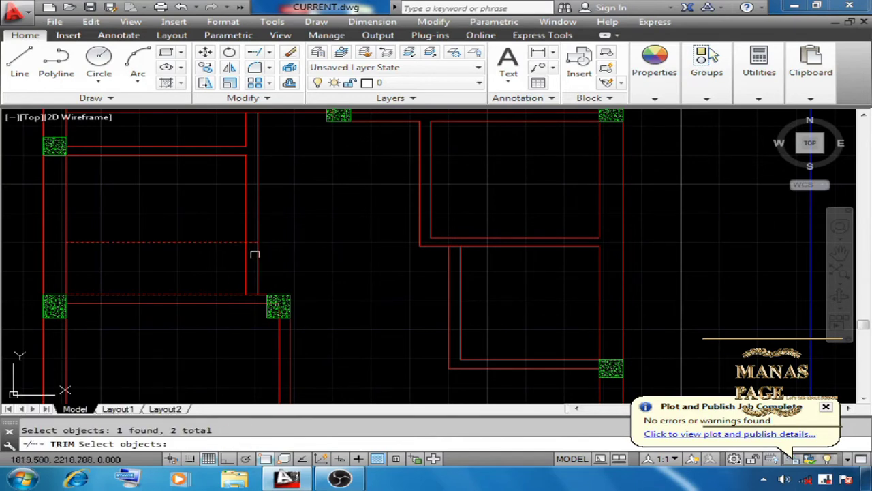
pyautogui.press('Return')
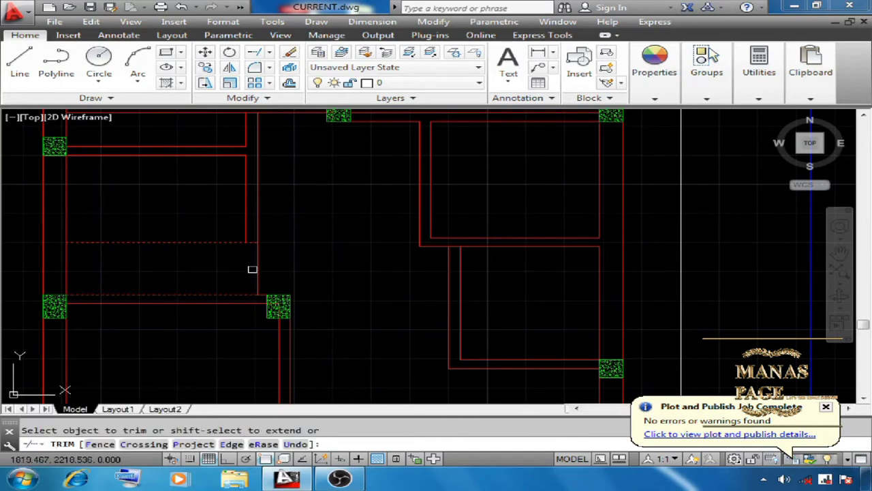
pyautogui.click(255, 269)
pyautogui.rightClick(290, 230)
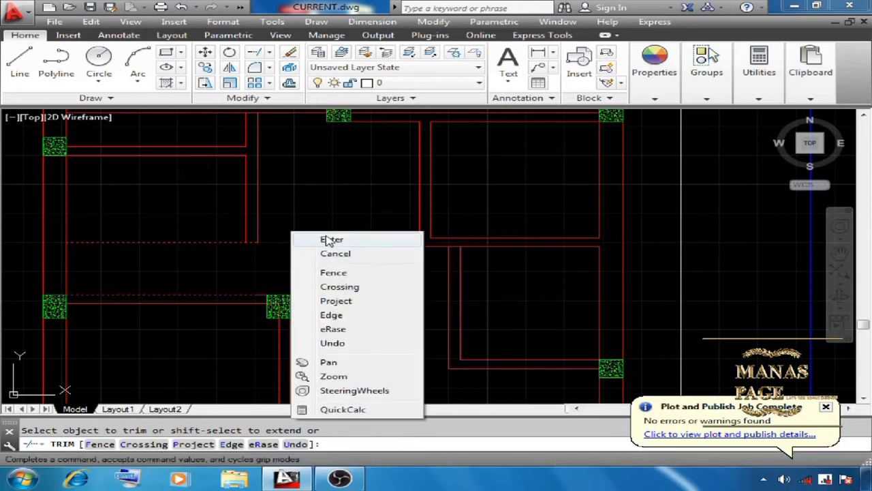
pyautogui.click(312, 238)
pyautogui.click(289, 57)
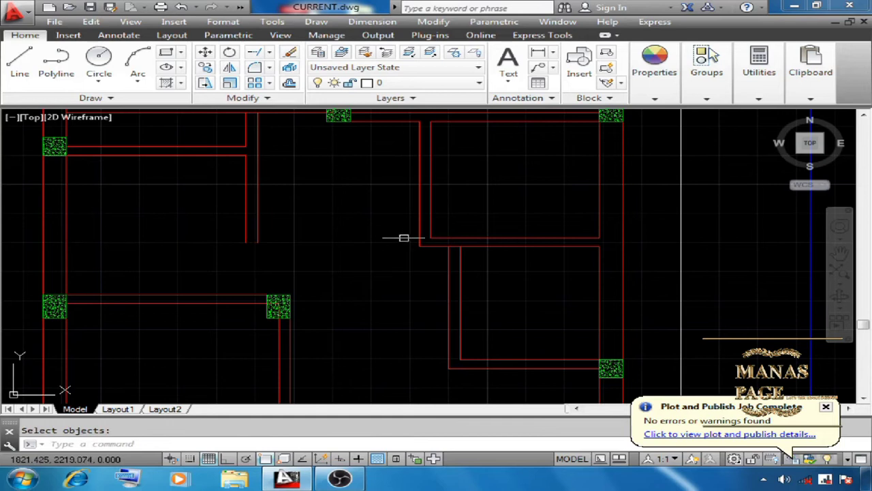
# Draw a short line closing the cut lower end of the kitchen's right wall.
pyautogui.press('Escape')
pyautogui.write('l')
pyautogui.press('Return')
pyautogui.click(245, 242)
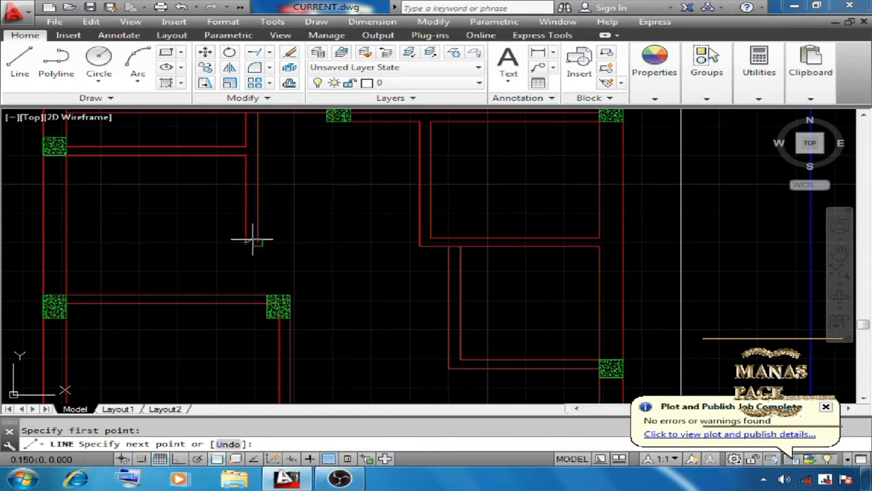
pyautogui.click(257, 243)
pyautogui.press('Escape')
# Look up the bedroom door size in the opening schedule above the reference plan.
pyautogui.scroll(-5, 294, 243)
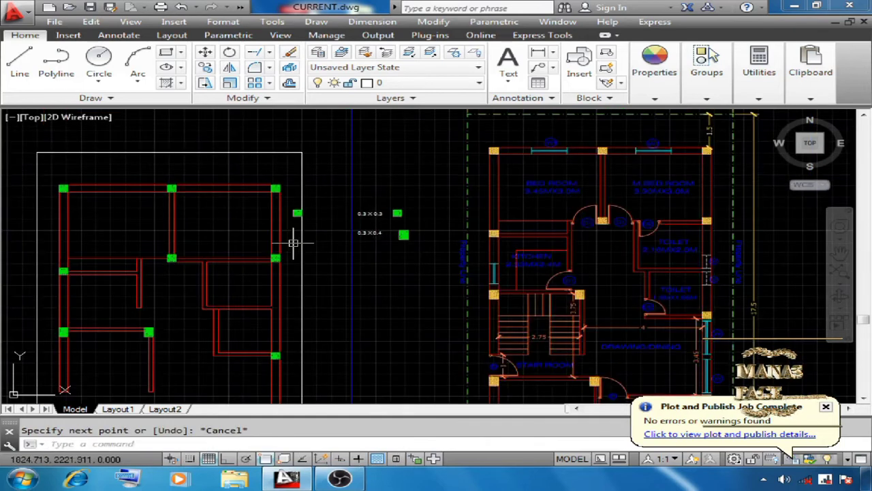
pyautogui.moveTo(600, 126); pyautogui.dragTo(456, 229, button='middle')
pyautogui.scroll(4, 407, 163)
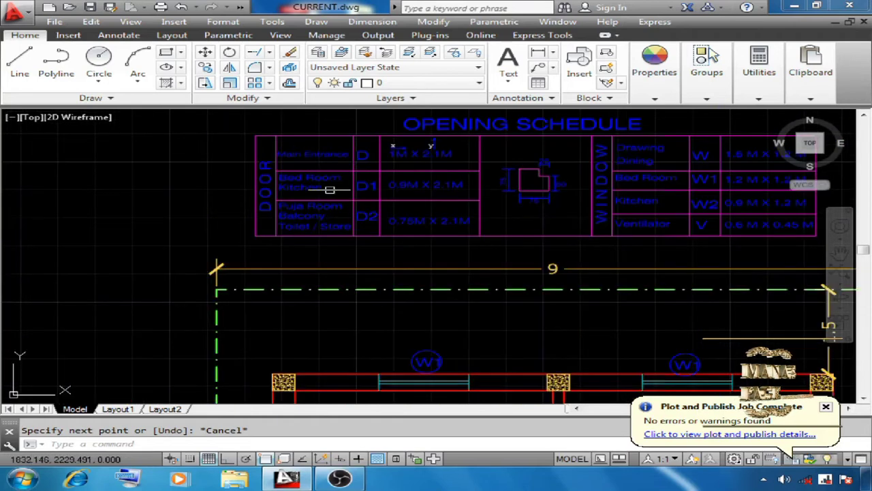
pyautogui.scroll(6, 329, 190)
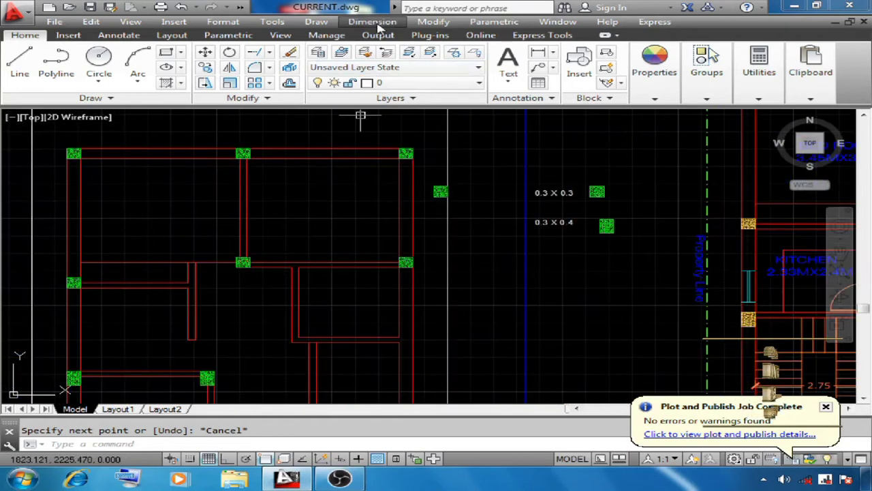
# Measure the gap between the middle column and the upper toilet's left wall with a temporary linear dimension, and delete it.
pyautogui.click(372, 21)
pyautogui.click(380, 57)
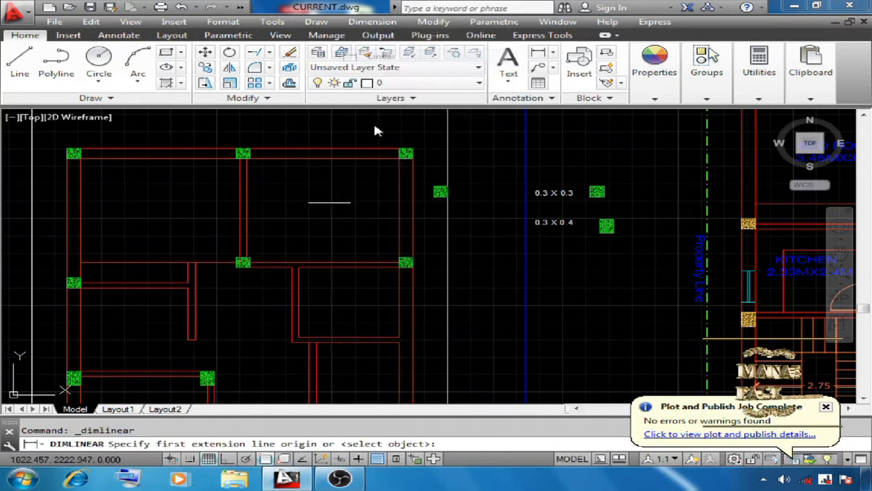
pyautogui.click(255, 277)
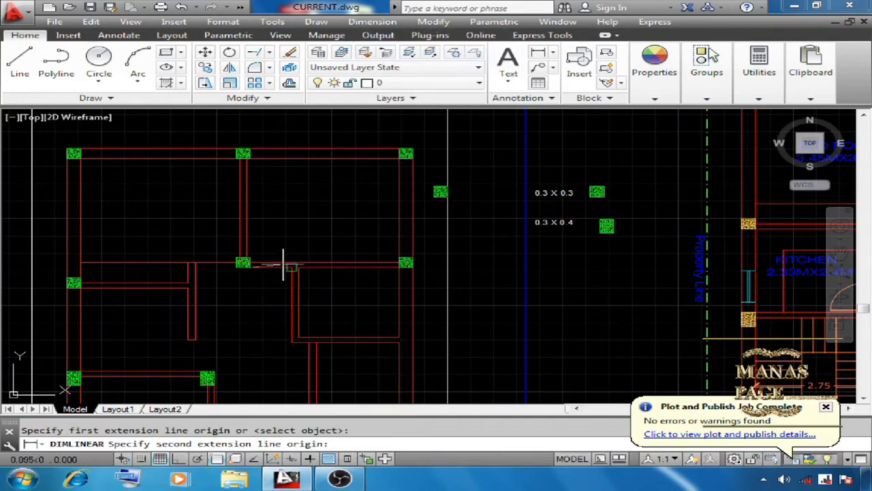
pyautogui.click(285, 268)
pyautogui.scroll(4, 297, 282)
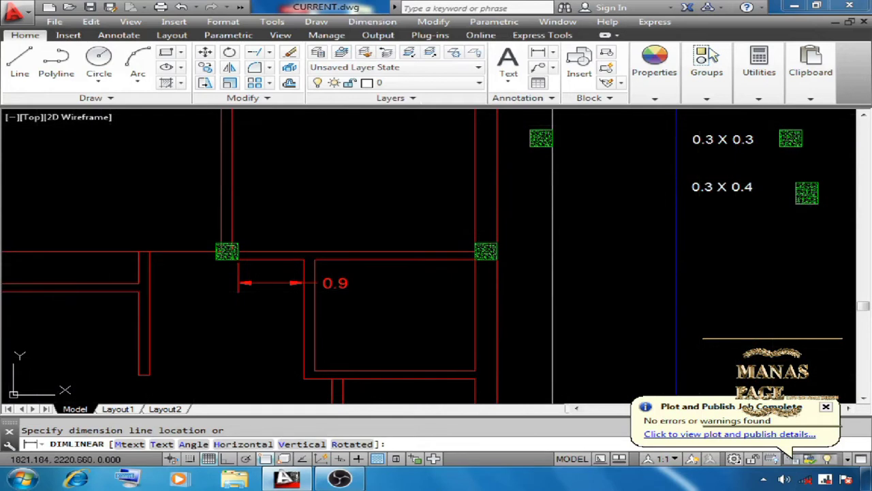
pyautogui.click(318, 286)
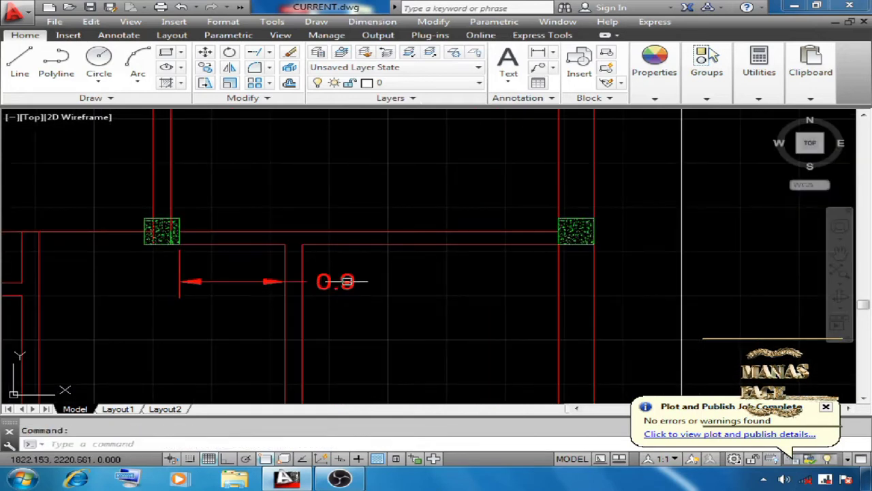
pyautogui.click(347, 282)
pyautogui.press('Delete')
pyautogui.moveTo(284, 286)
pyautogui.mouseDown(button='middle')
pyautogui.moveTo(298, 284)
pyautogui.moveTo(306, 300)
pyautogui.mouseUp(button='middle')
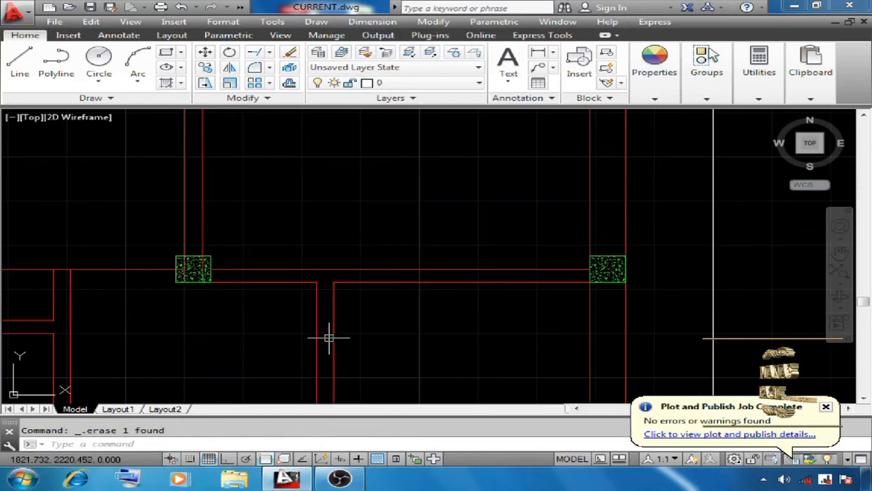
# Extend the upper toilet's outer left wall line up to the upper line of the bedroom's lower wall.
pyautogui.press('Escape')
pyautogui.write('e')
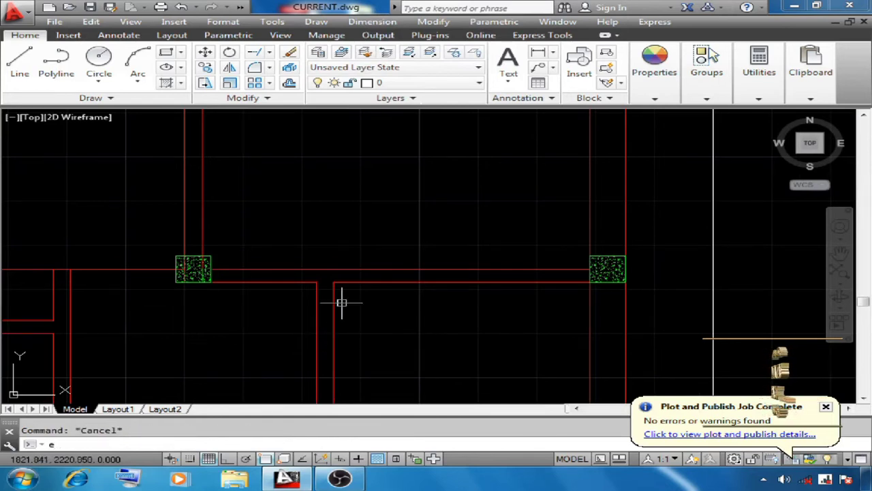
pyautogui.write('x')
pyautogui.press('Return')
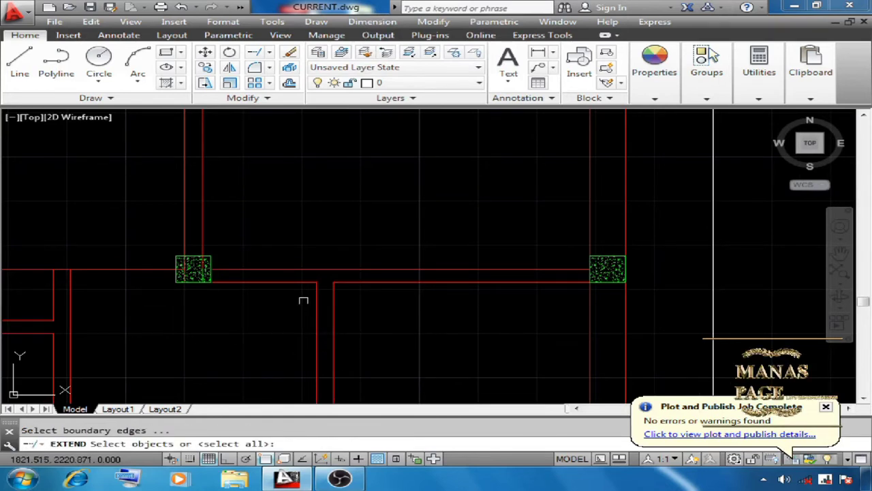
pyautogui.click(306, 269)
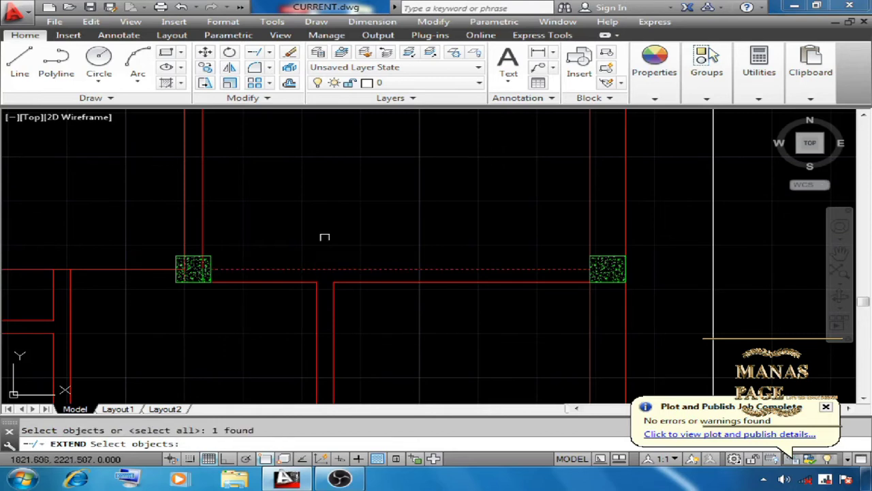
pyautogui.press('Return')
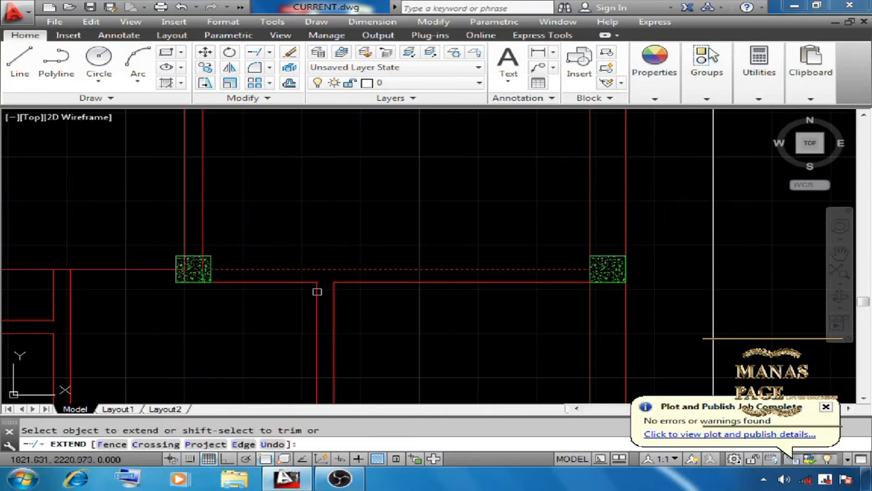
pyautogui.rightClick(321, 227)
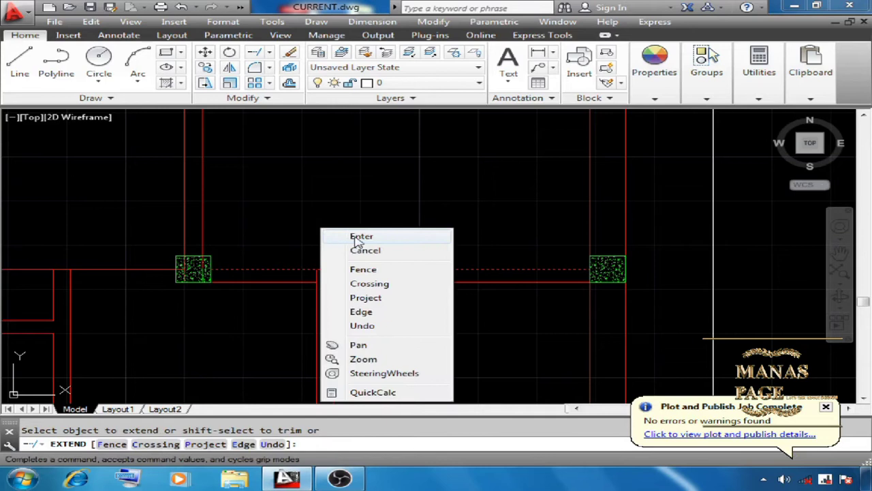
pyautogui.click(358, 236)
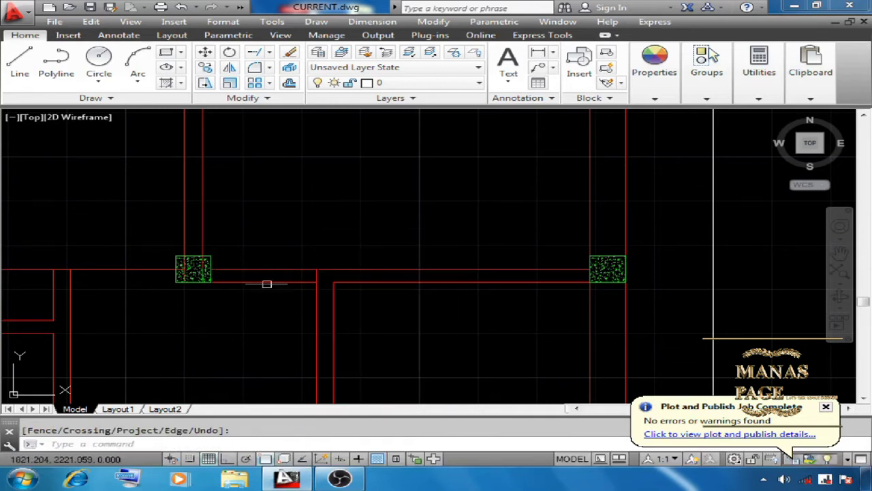
# Trim the upper line of the bedroom's lower wall between the middle column and the extended toilet wall line.
pyautogui.write('t')
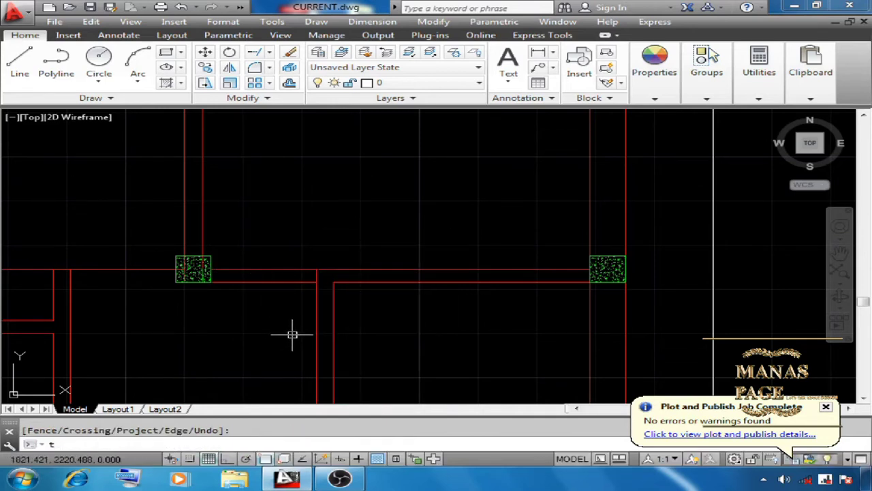
pyautogui.write('s or')
pyautogui.press('Return')
pyautogui.click(317, 294)
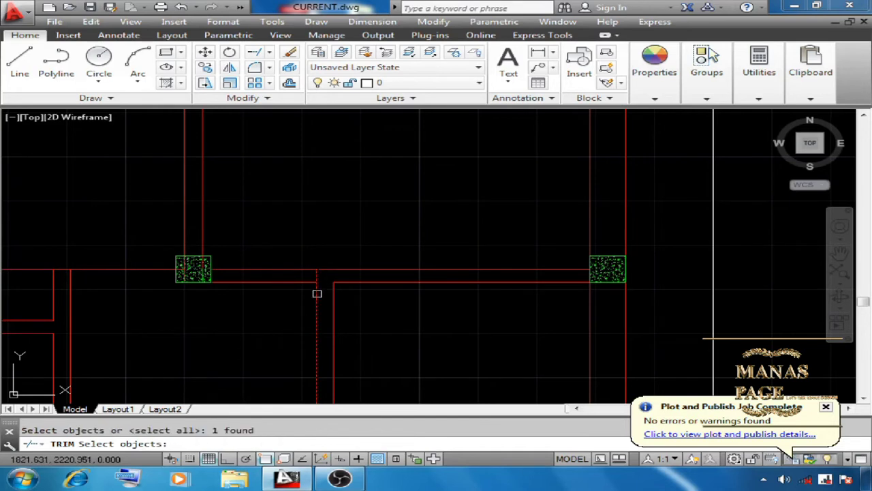
pyautogui.scroll(5, 208, 264)
pyautogui.click(222, 246)
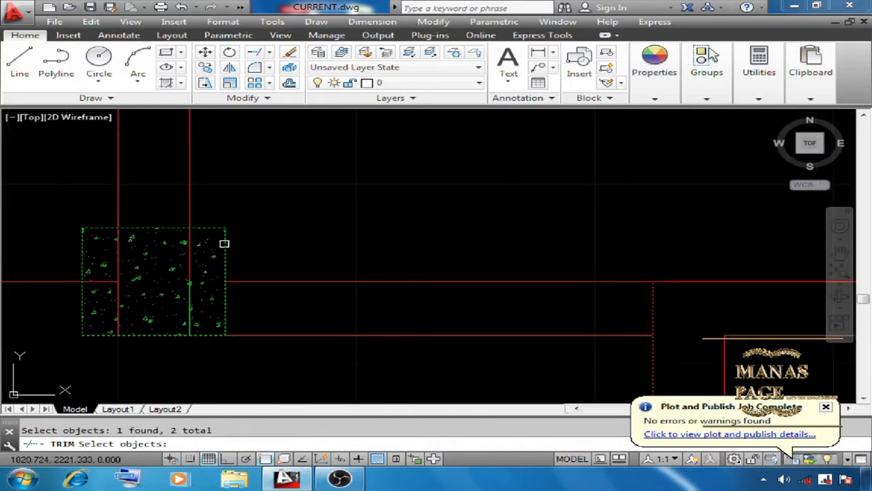
pyautogui.scroll(-5, 227, 247)
pyautogui.press('Return')
pyautogui.click(269, 254)
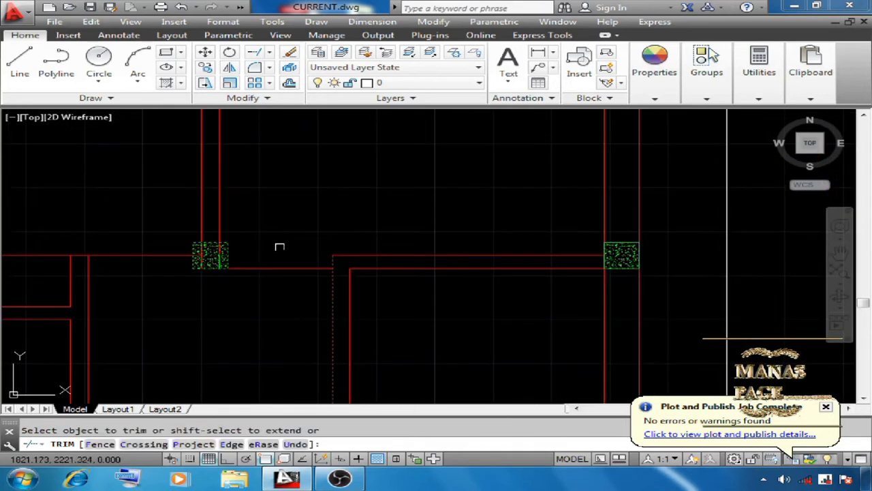
pyautogui.click(278, 271)
pyautogui.click(277, 270)
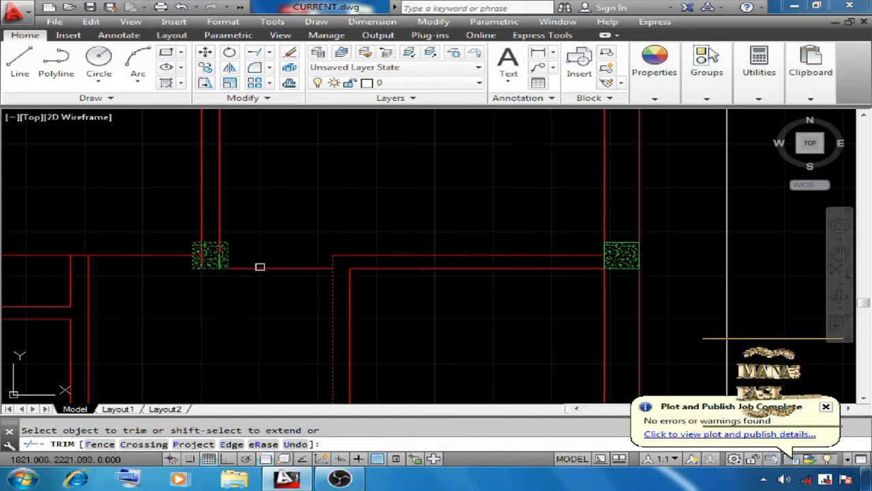
pyautogui.rightClick(273, 196)
pyautogui.click(300, 206)
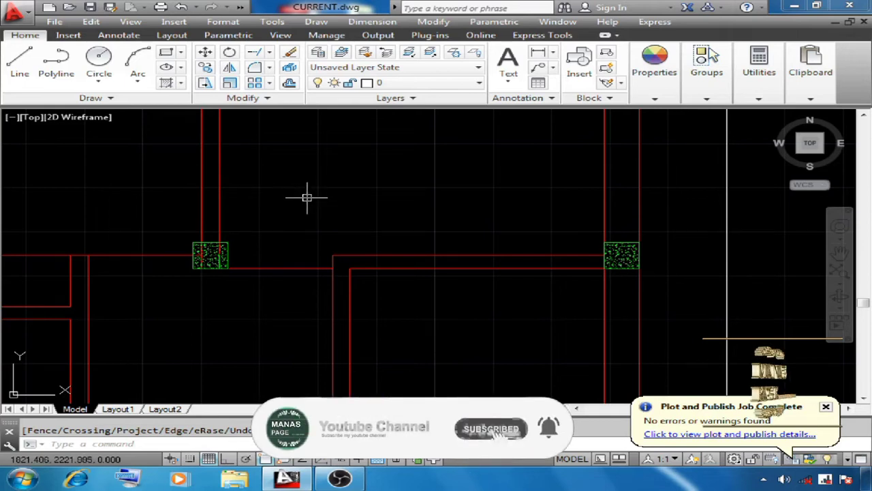
# Erase the leftover lower wall line between the middle column and the upper toilet's left wall.
pyautogui.click(289, 52)
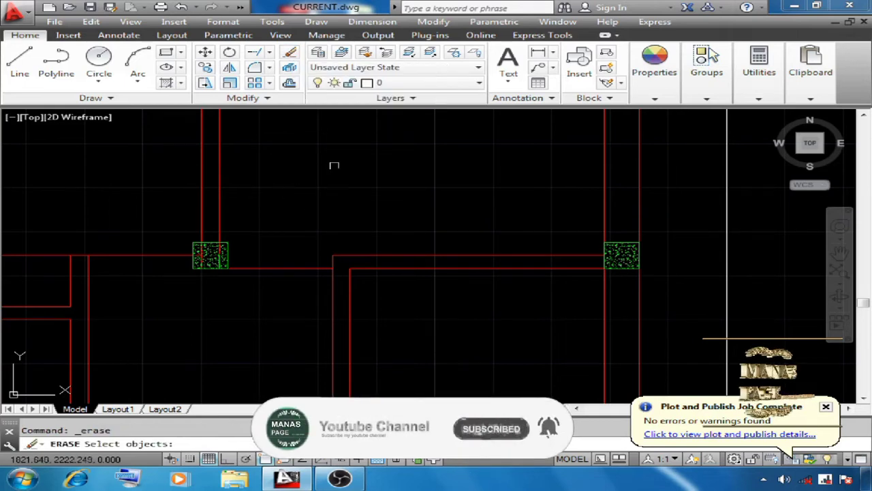
pyautogui.click(280, 268)
pyautogui.press('Return')
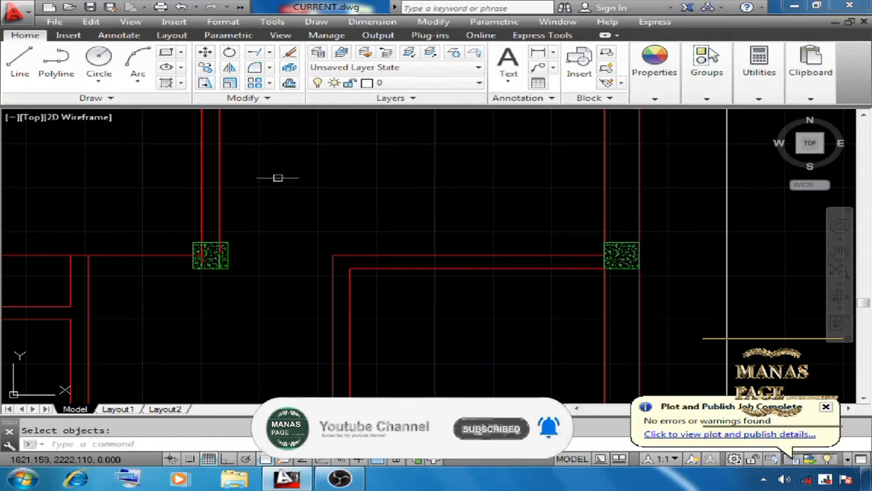
pyautogui.hotkey('ctrl', 'z')
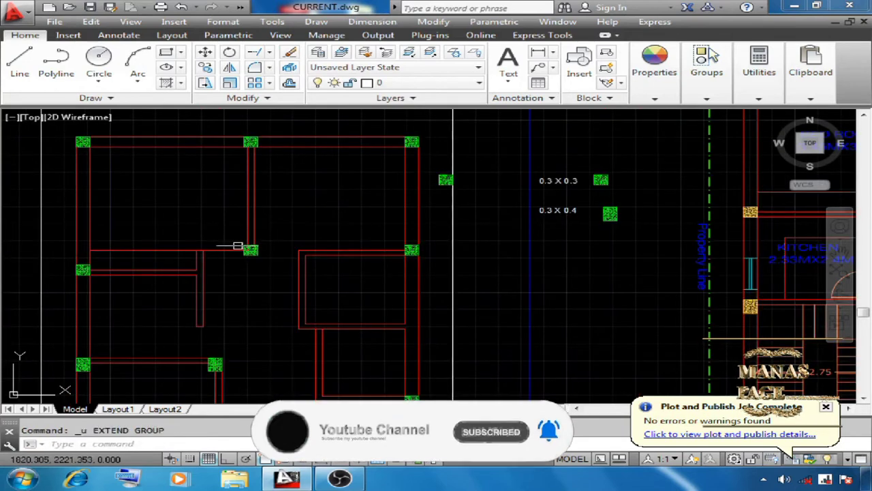
# Trim the left bedroom's lower wall line between the kitchen's right wall and the middle column.
pyautogui.click(270, 54)
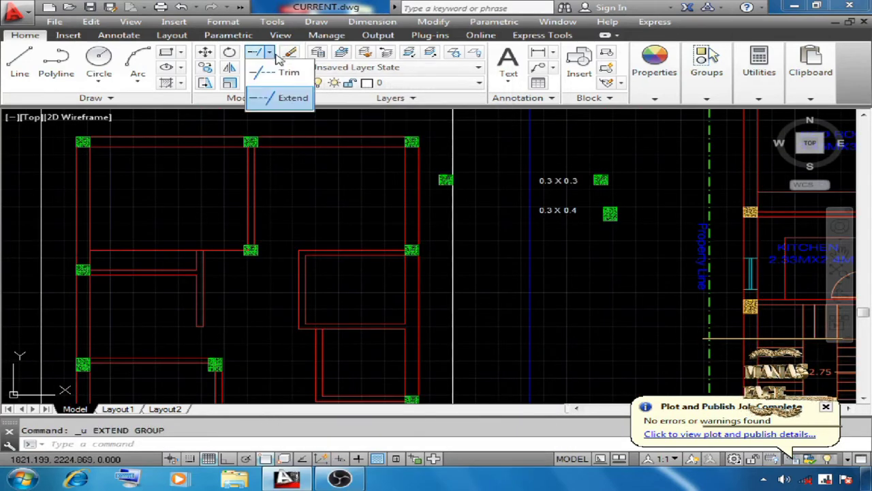
pyautogui.click(283, 72)
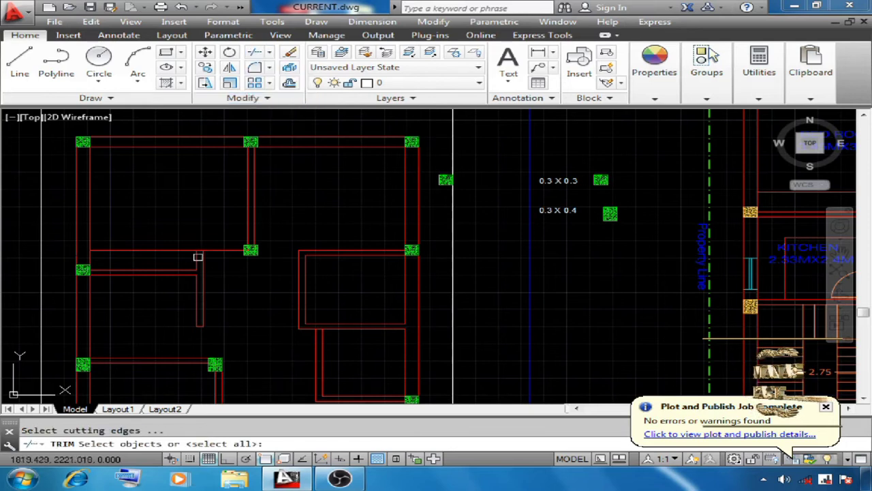
pyautogui.click(199, 258)
pyautogui.scroll(10, 243, 243)
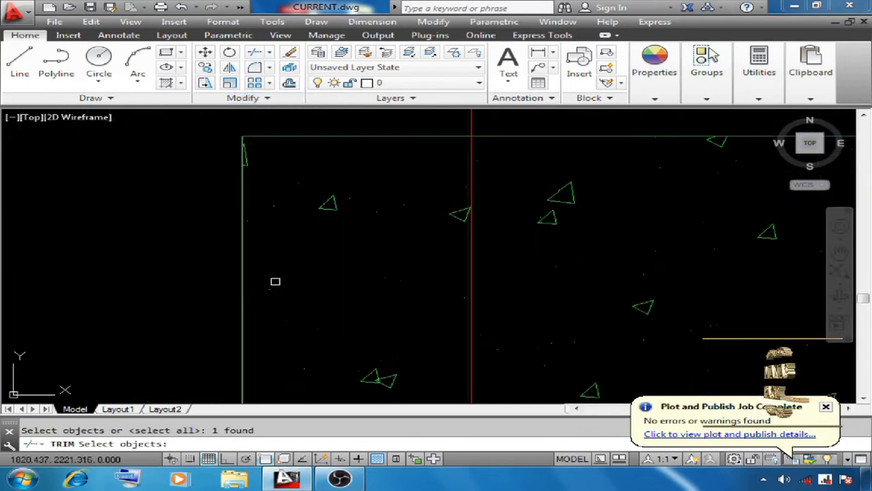
pyautogui.scroll(-10, 240, 271)
pyautogui.press('Return')
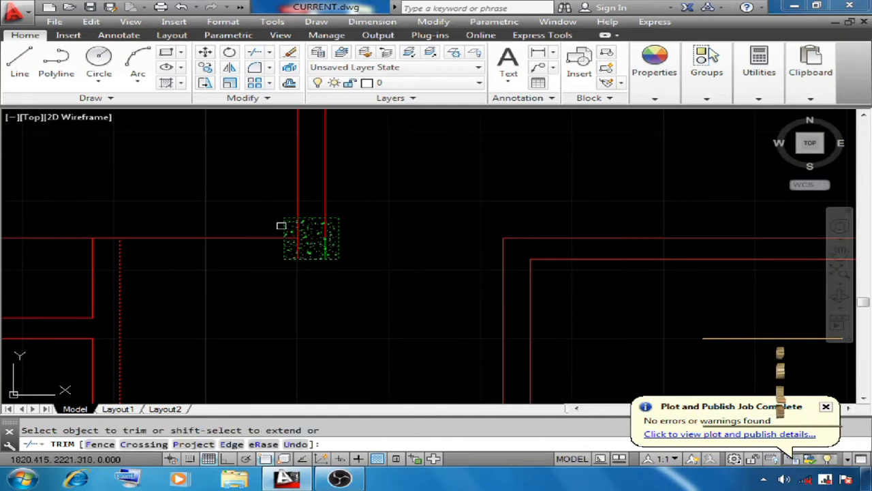
pyautogui.scroll(6, 283, 225)
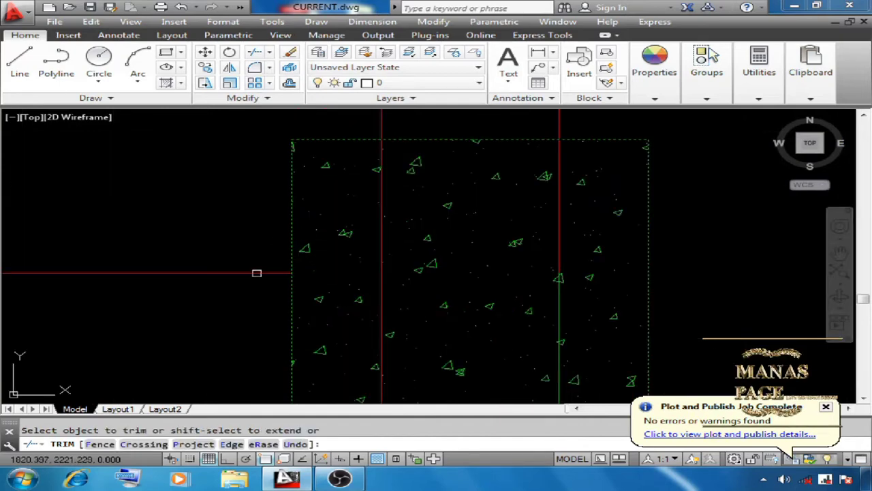
pyautogui.scroll(-8, 256, 273)
pyautogui.rightClick(263, 181)
pyautogui.click(293, 203)
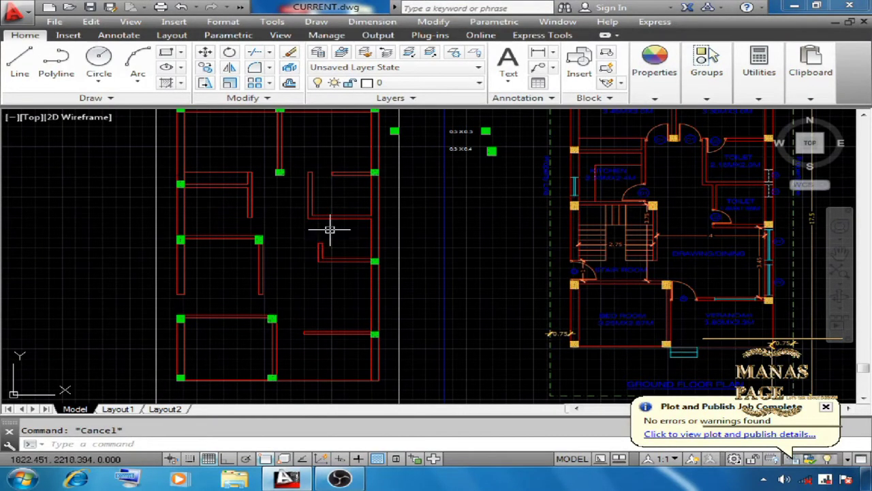
# Examine the main entrance door in the reference plan and its dimensioned frame profile in the opening schedule.
pyautogui.scroll(10, 330, 230)
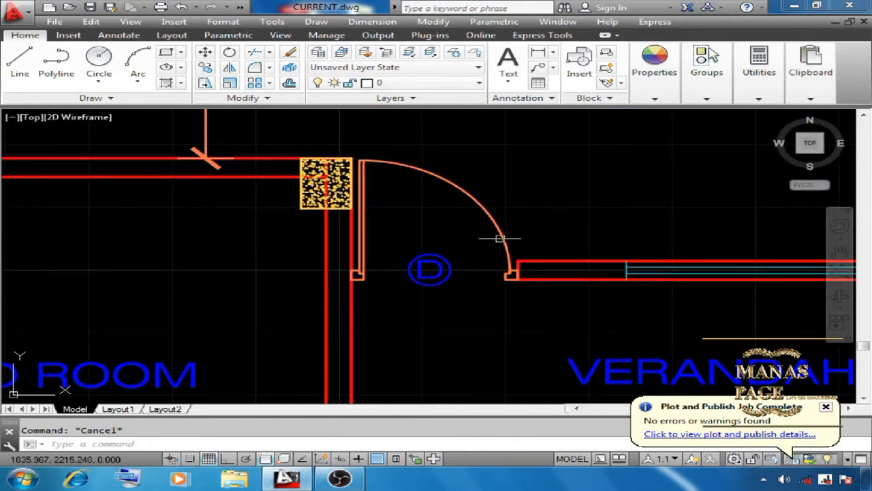
pyautogui.scroll(3, 521, 287)
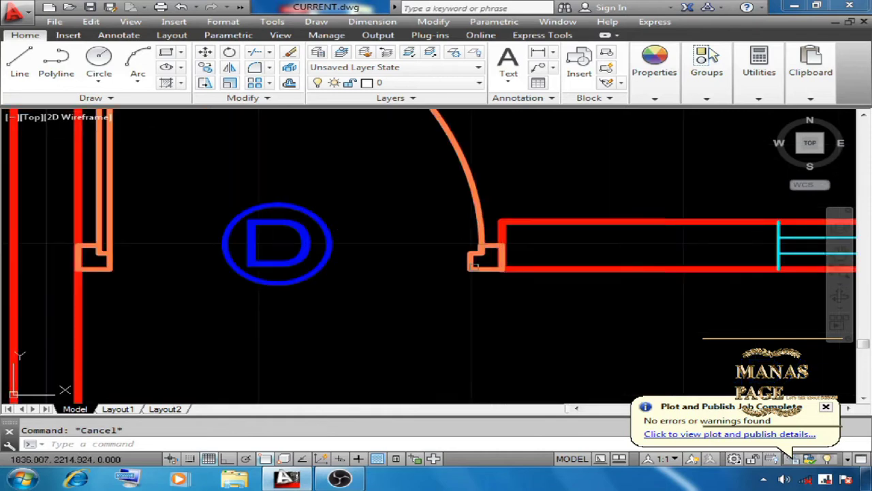
pyautogui.scroll(-10, 503, 273)
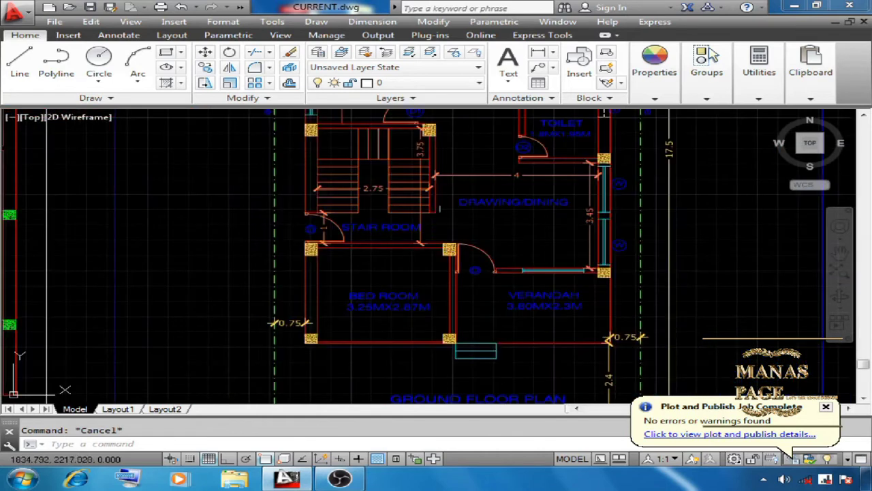
pyautogui.scroll(10, 418, 314)
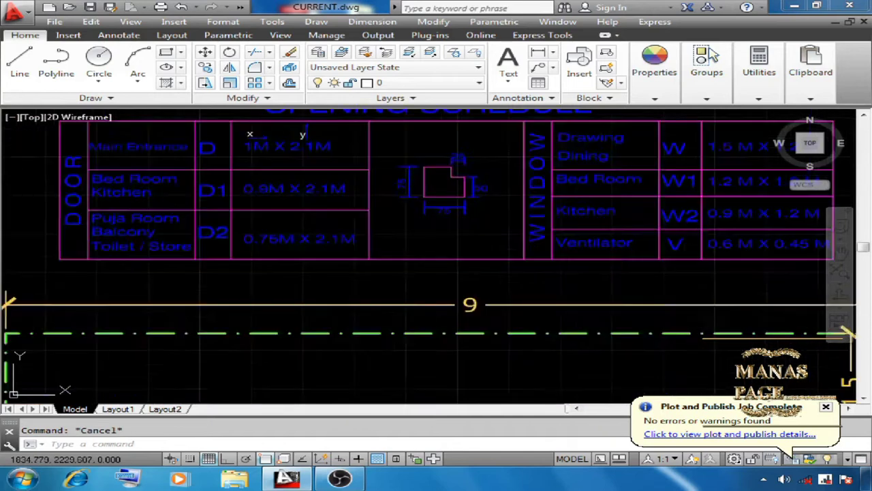
pyautogui.scroll(-2, 395, 289)
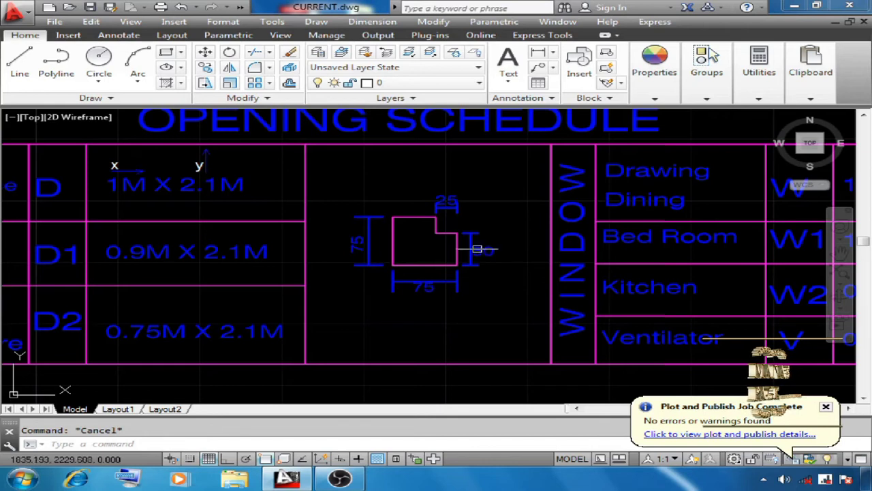
# Set the current drawing color to Color 30.
pyautogui.scroll(5, 447, 213)
pyautogui.click(654, 97)
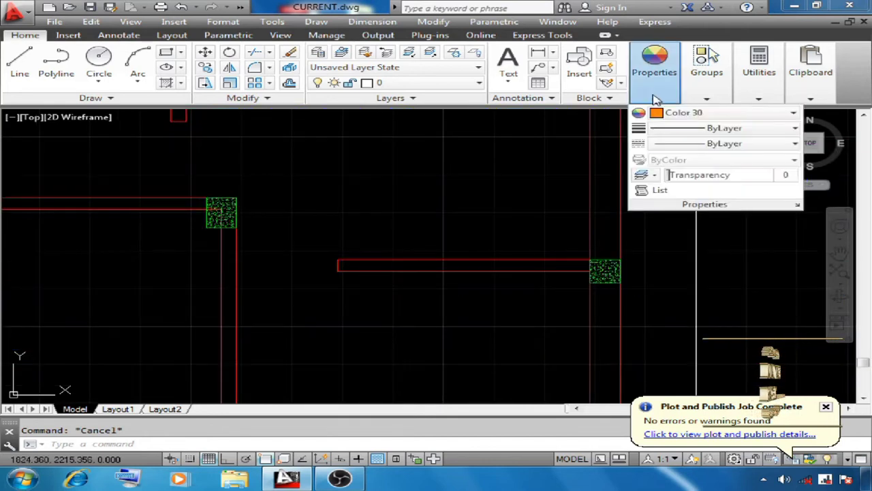
pyautogui.click(671, 114)
pyautogui.click(691, 272)
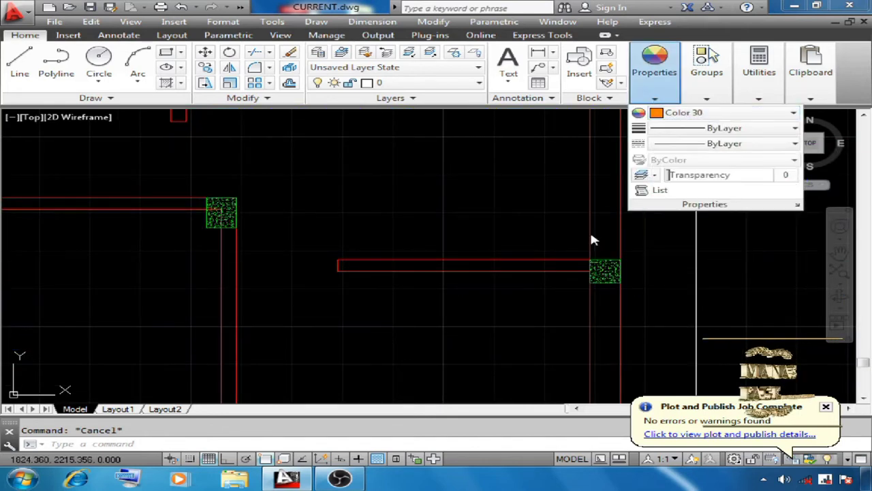
# Draw a closed stepped door-frame profile above the verandah wall with 0.075 left and bottom sides, a 0.05 right side and a 0.025 step.
pyautogui.click(20, 65)
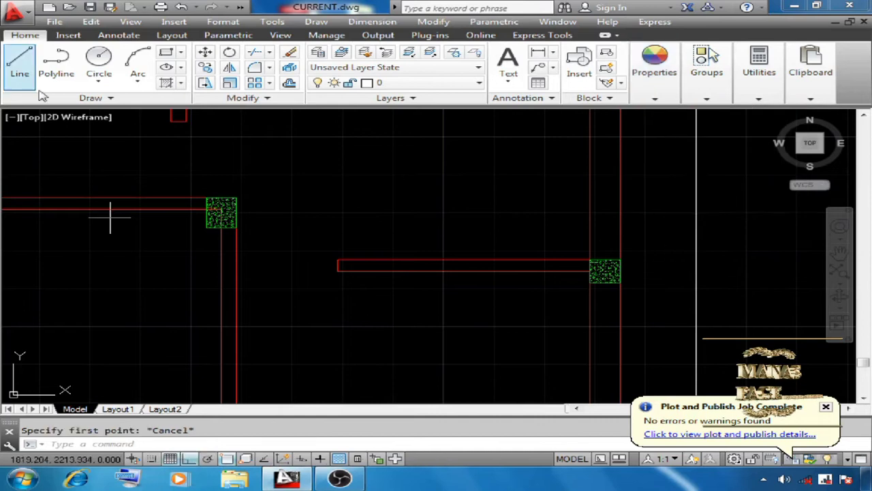
pyautogui.click(365, 192)
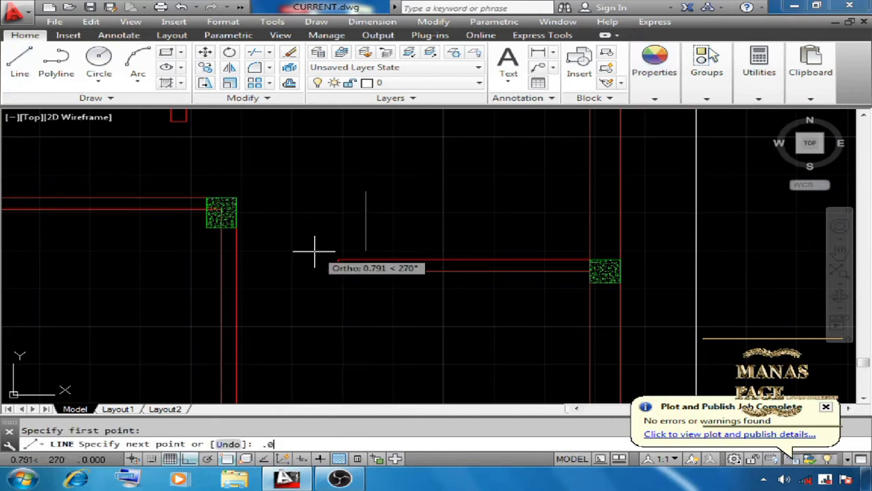
pyautogui.write('.075')
pyautogui.press('Return')
pyautogui.scroll(5, 381, 264)
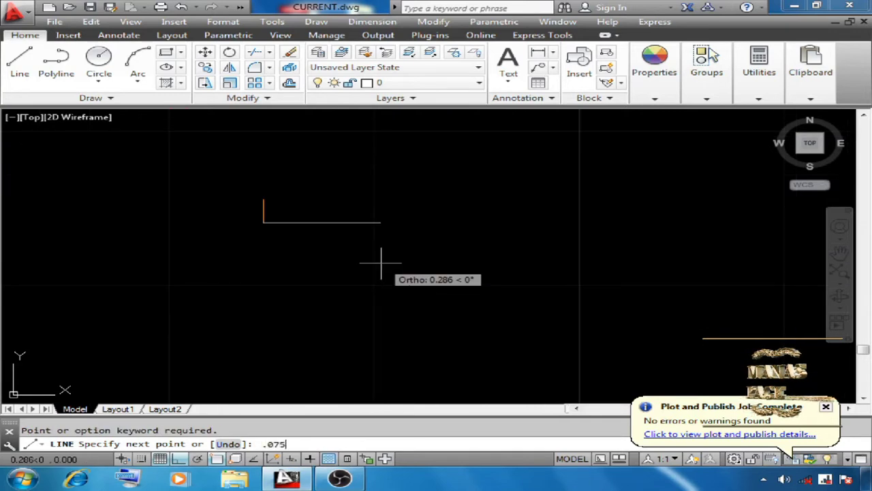
pyautogui.write('.075')
pyautogui.press('Return')
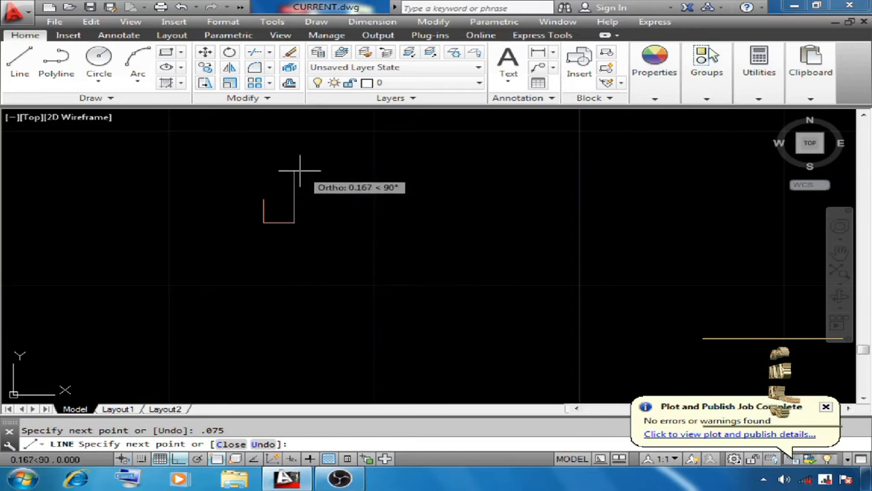
pyautogui.write('.05')
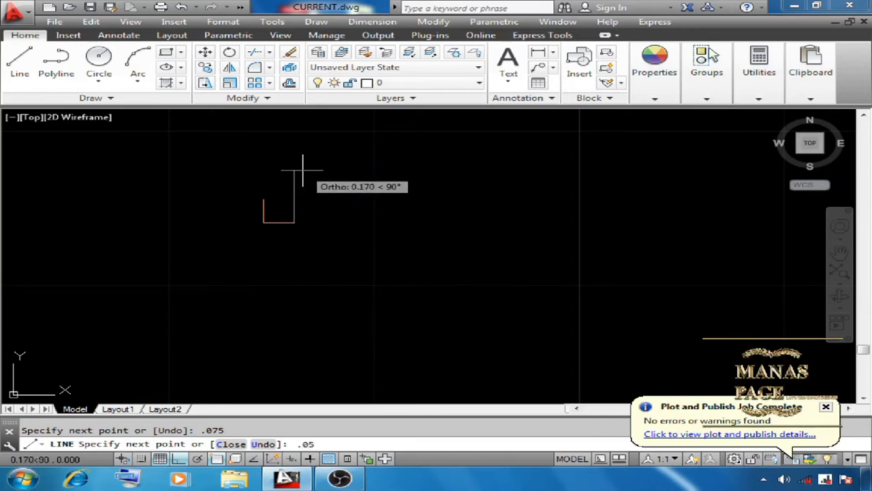
pyautogui.press('Return')
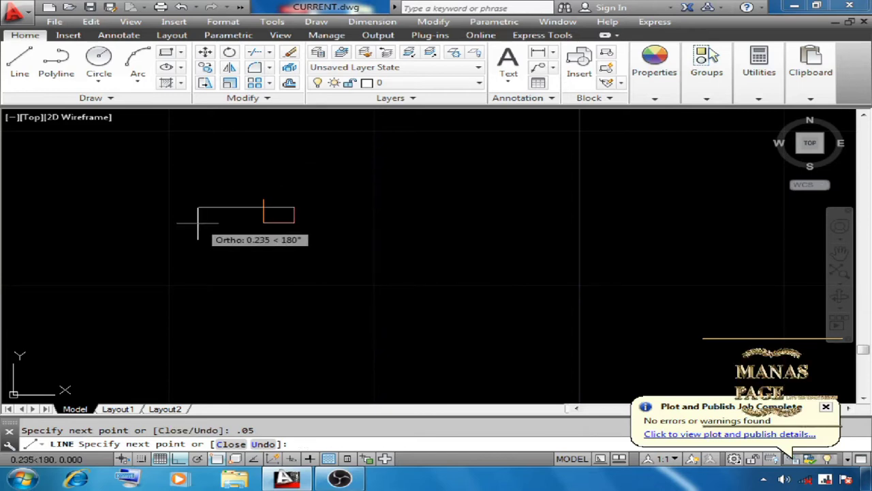
pyautogui.press('Return')
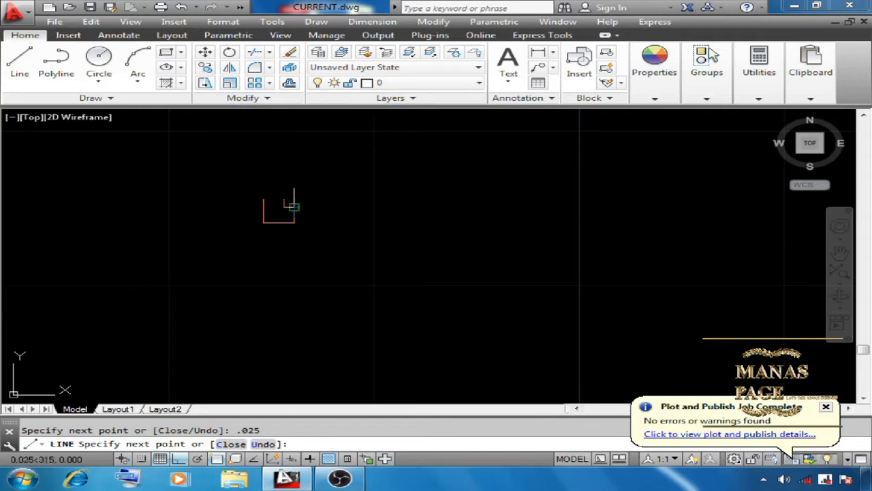
pyautogui.write('c')
pyautogui.press('Return')
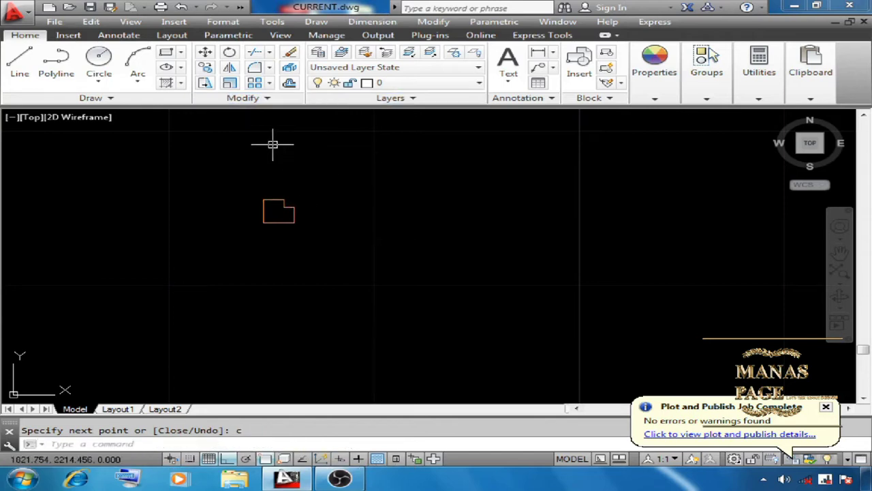
# Draw a horizontal line across the main entrance opening from the verandah wall's lower end corner to the bedroom's right wall line.
pyautogui.click(20, 61)
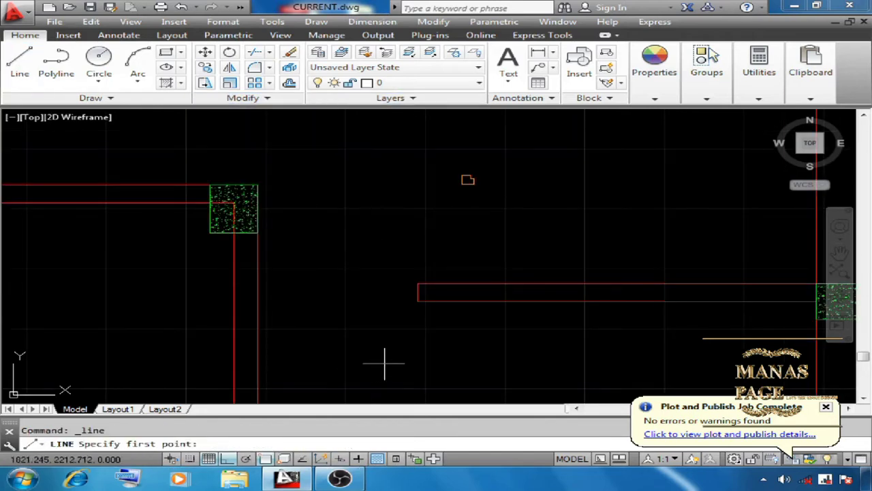
pyautogui.click(418, 301)
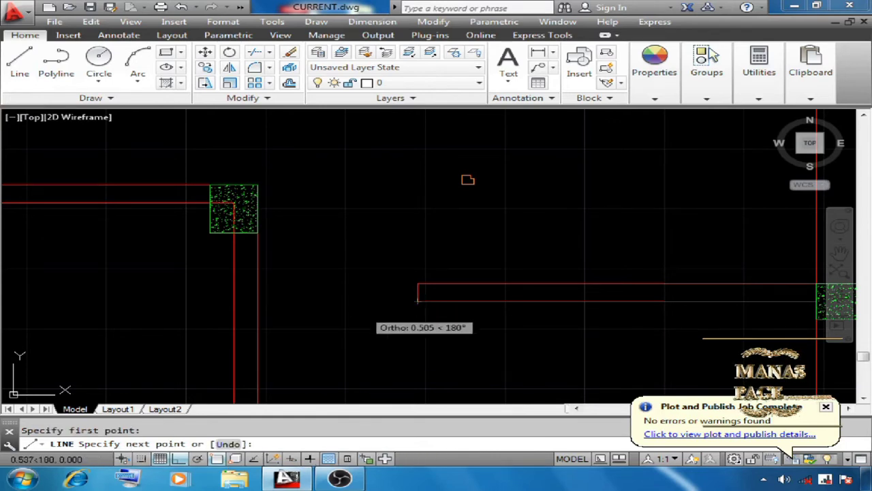
pyautogui.click(258, 302)
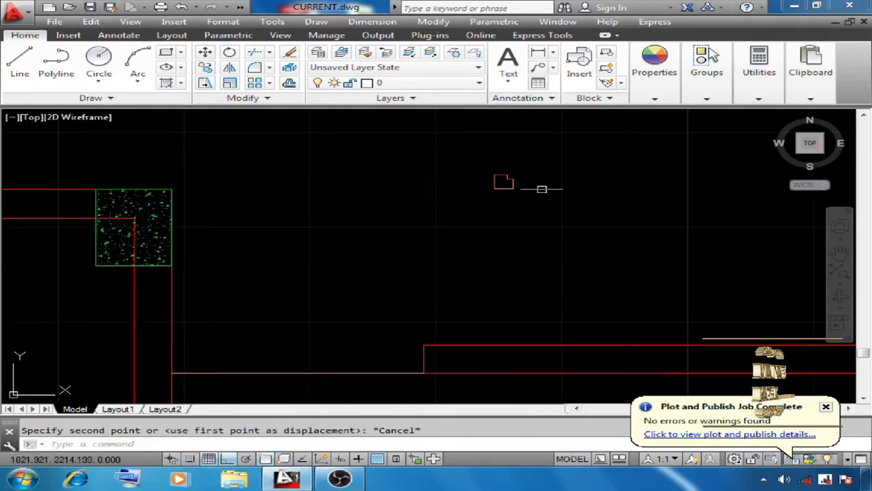
pyautogui.press('Escape')
# Move the frame profile by its lower-left corner to the point where the opening line meets the bedroom's right wall.
pyautogui.write('m')
pyautogui.press('Return')
pyautogui.click(548, 153)
pyautogui.click(485, 200)
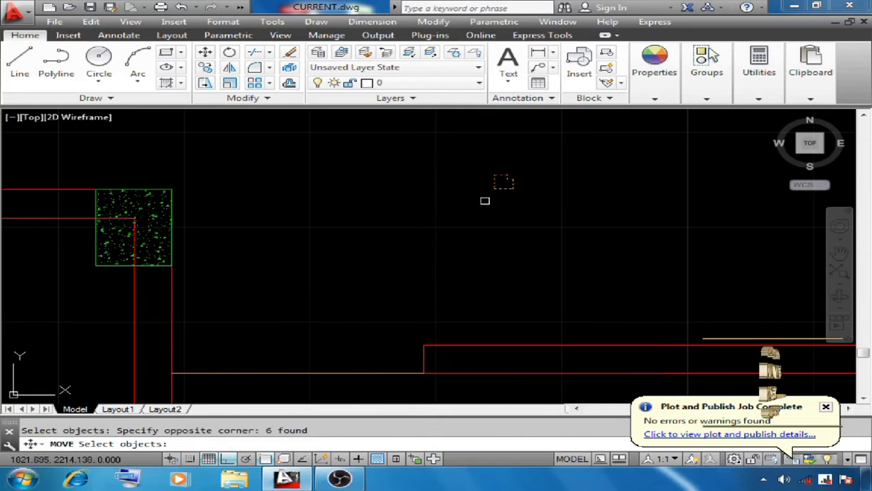
pyautogui.press('Return')
pyautogui.click(494, 187)
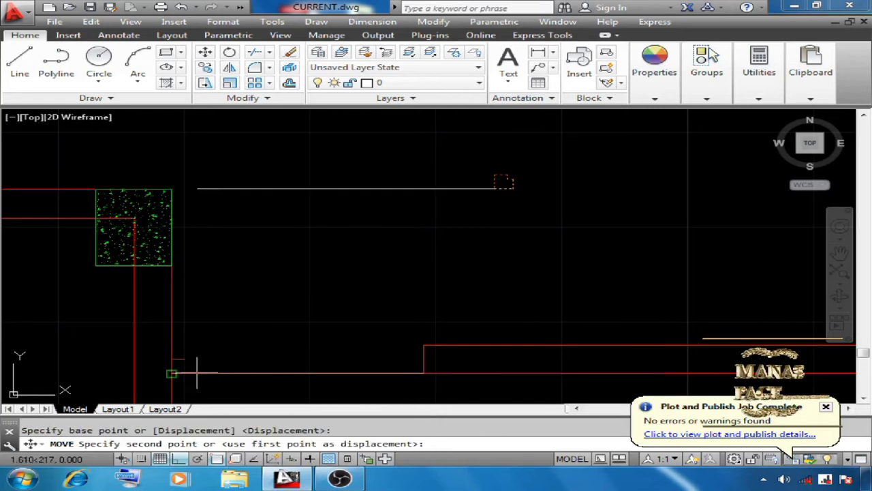
pyautogui.press('Escape')
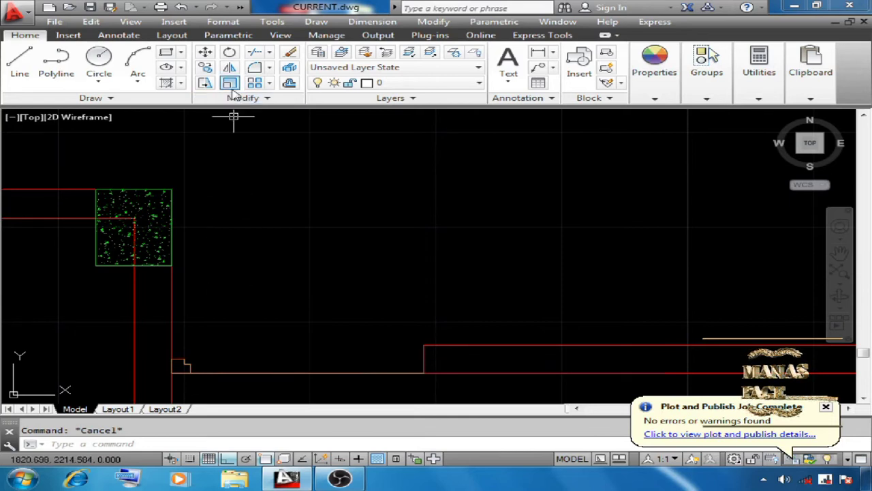
# Mirror the frame profile about the vertical axis through the opening line's midpoint, keeping the original.
pyautogui.click(230, 69)
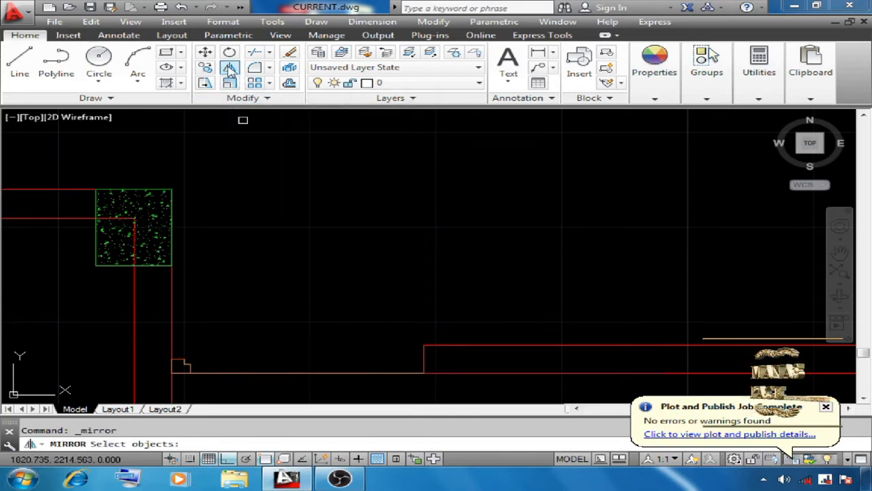
pyautogui.click(156, 343)
pyautogui.click(214, 396)
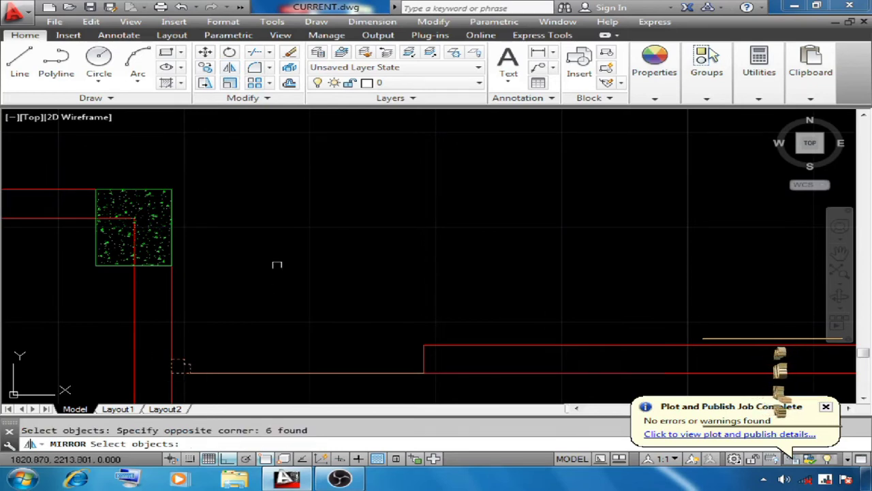
pyautogui.press('Return')
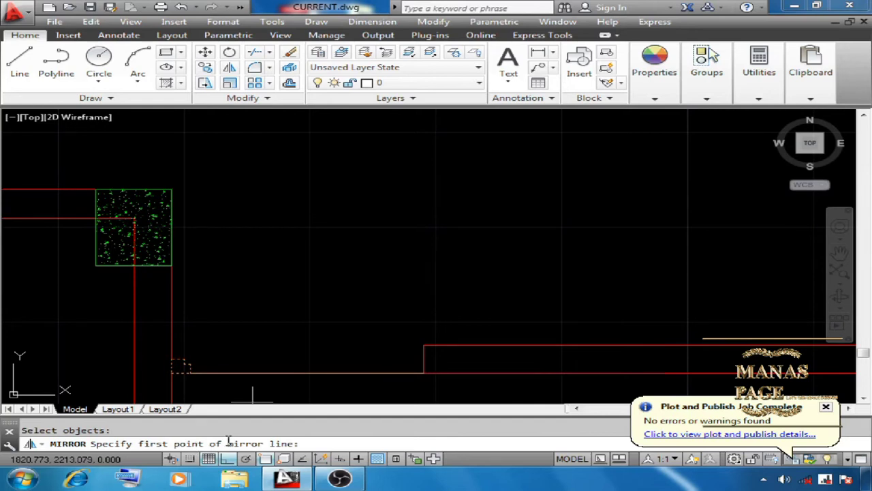
pyautogui.click(297, 374)
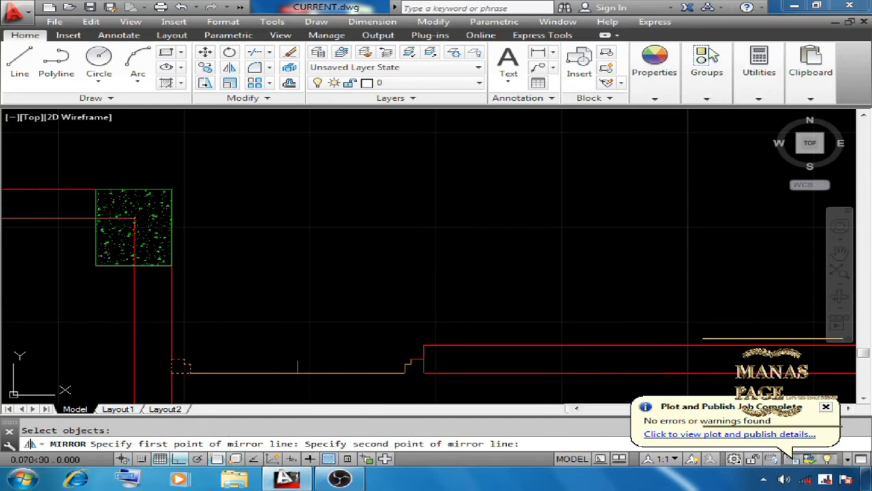
pyautogui.click(297, 273)
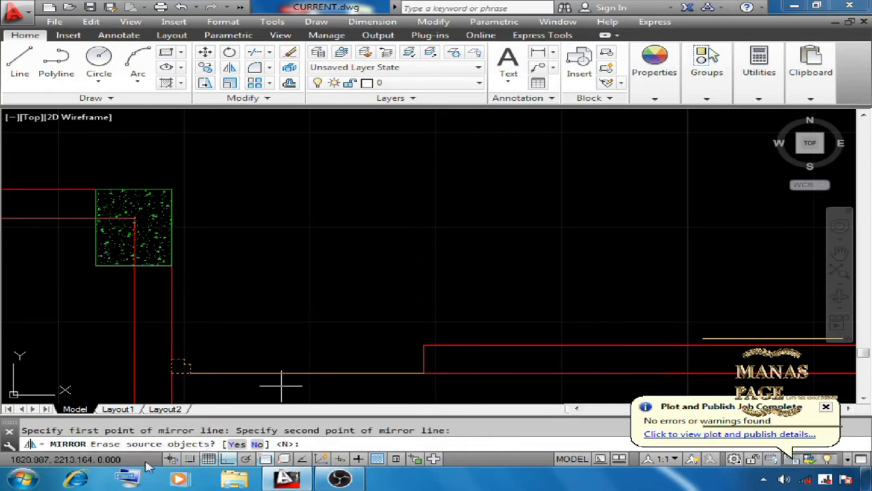
pyautogui.press('Return')
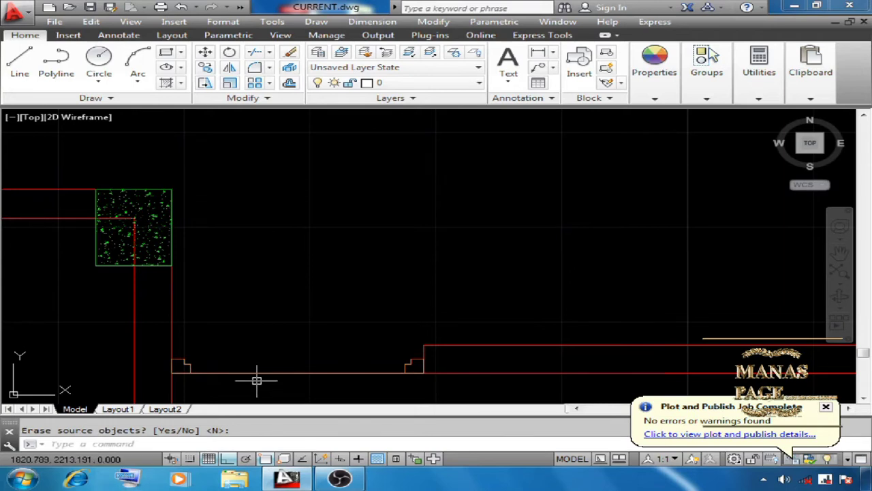
pyautogui.press('Escape')
# Rotate the upper line between the two door jambs 90° about the left jamb's inner step corner.
pyautogui.scroll(-6, 355, 300)
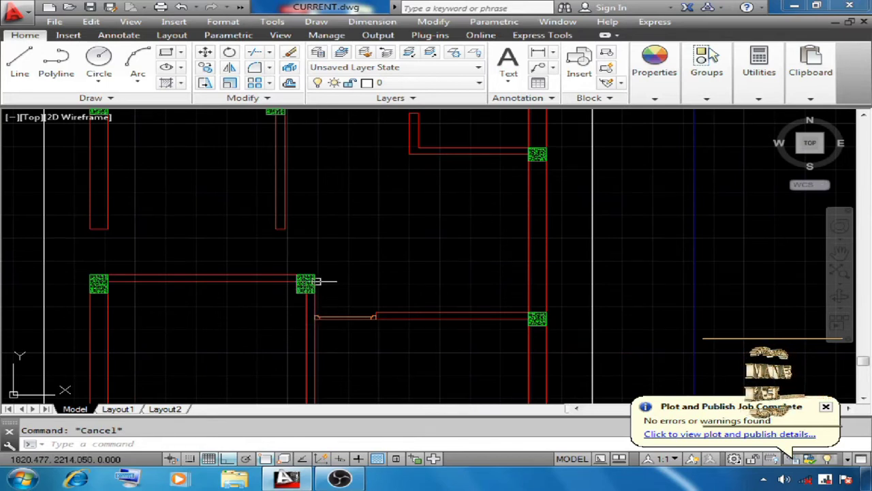
pyautogui.click(229, 52)
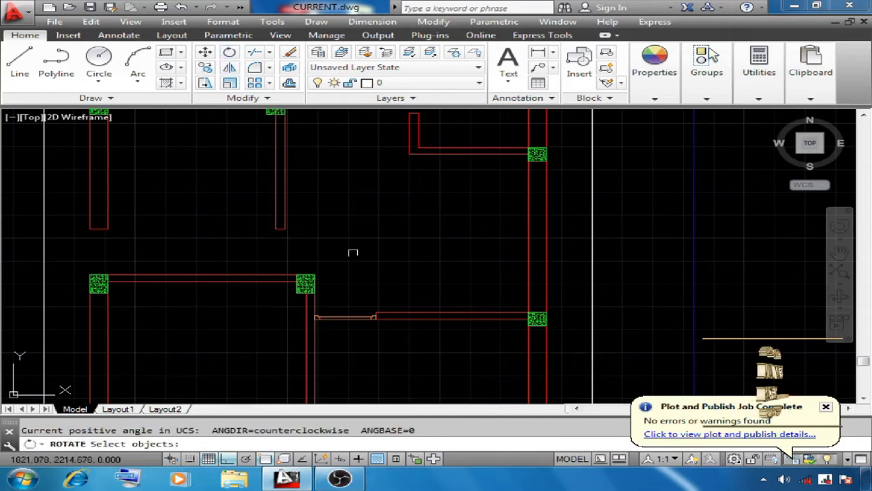
pyautogui.scroll(6, 324, 312)
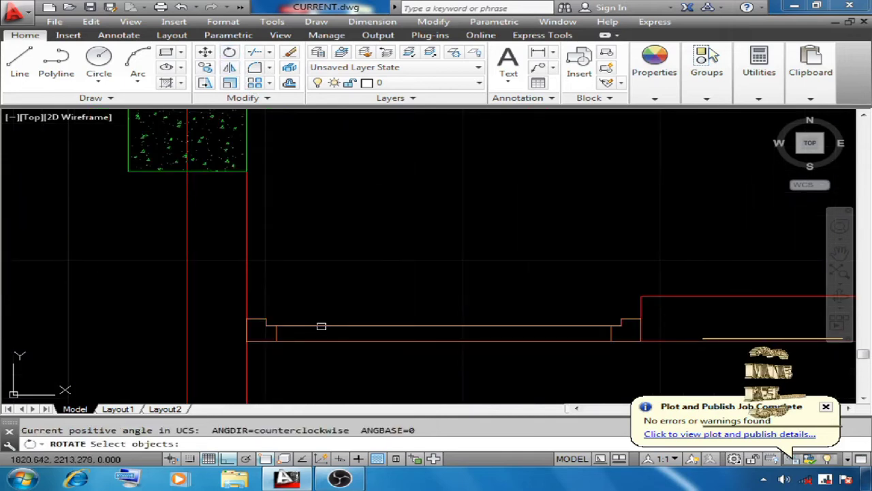
pyautogui.click(321, 327)
pyautogui.press('Return')
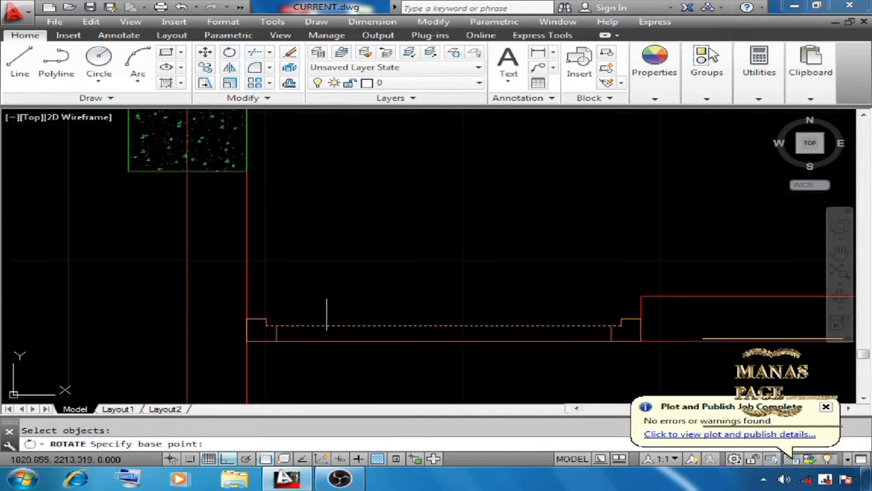
pyautogui.click(266, 326)
pyautogui.scroll(-6, 355, 199)
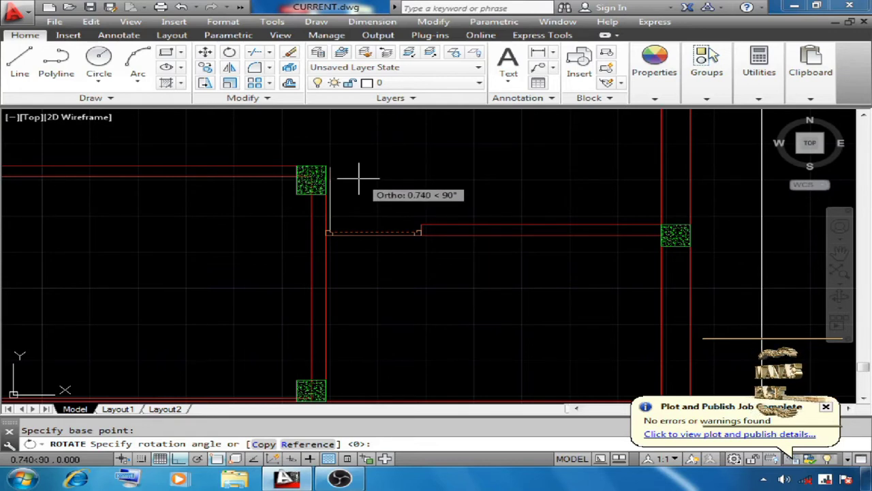
pyautogui.scroll(2, 359, 178)
# Copy the vertical door leaf line from the left jamb's inner step corner to its outer step corner, 0.025 to the right.
pyautogui.click(205, 67)
pyautogui.scroll(2, 300, 264)
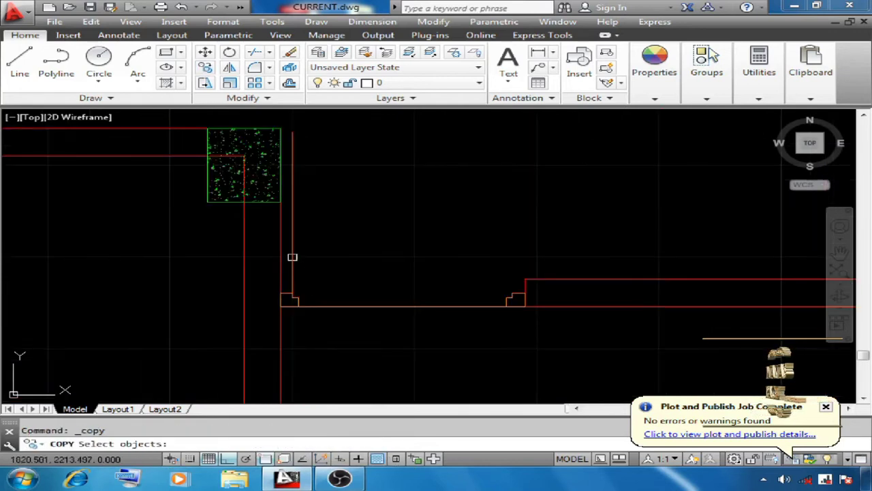
pyautogui.click(293, 257)
pyautogui.scroll(2, 306, 280)
pyautogui.press('Return')
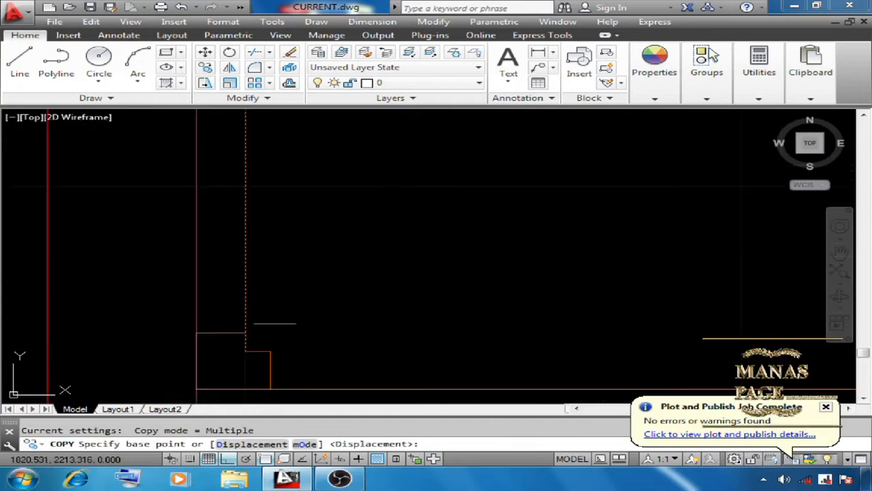
pyautogui.click(245, 351)
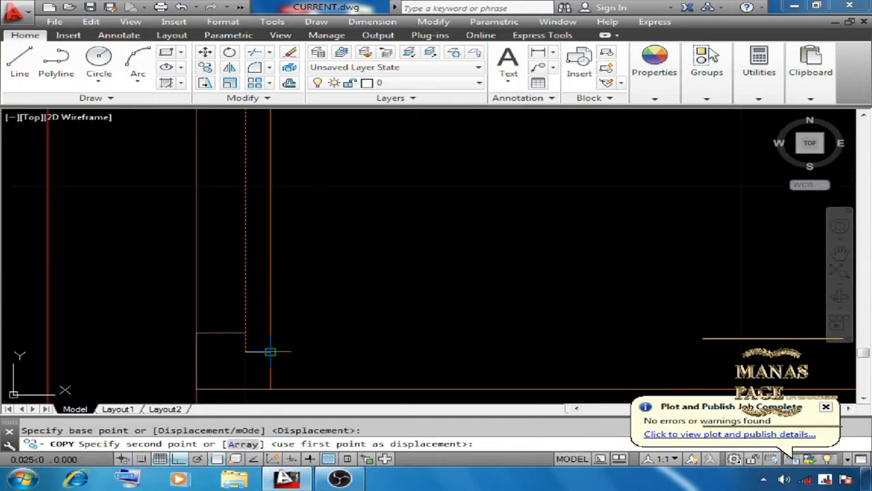
pyautogui.click(271, 352)
pyautogui.scroll(-3, 270, 357)
pyautogui.rightClick(325, 223)
pyautogui.press('Escape')
pyautogui.press('Escape')
pyautogui.scroll(-1, 319, 209)
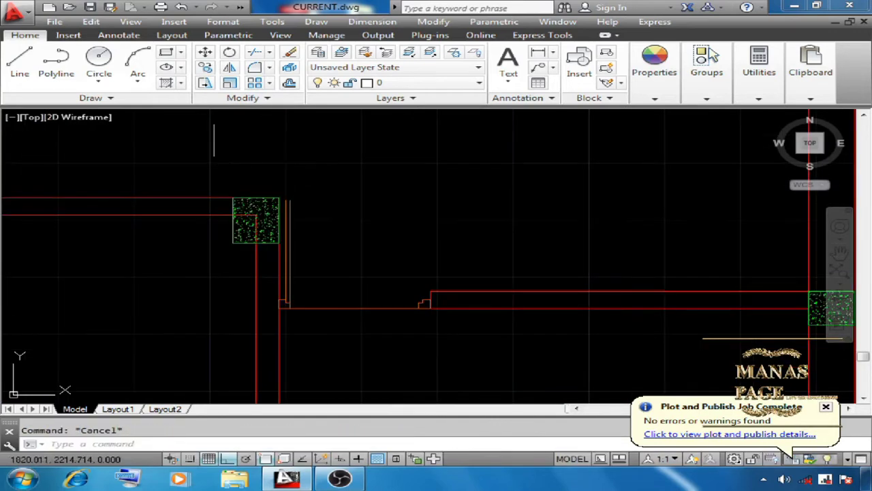
# Draw a three-point arc through the upper ends of both door leaf lines, ending at the right jamb's upper-left corner.
pyautogui.click(138, 77)
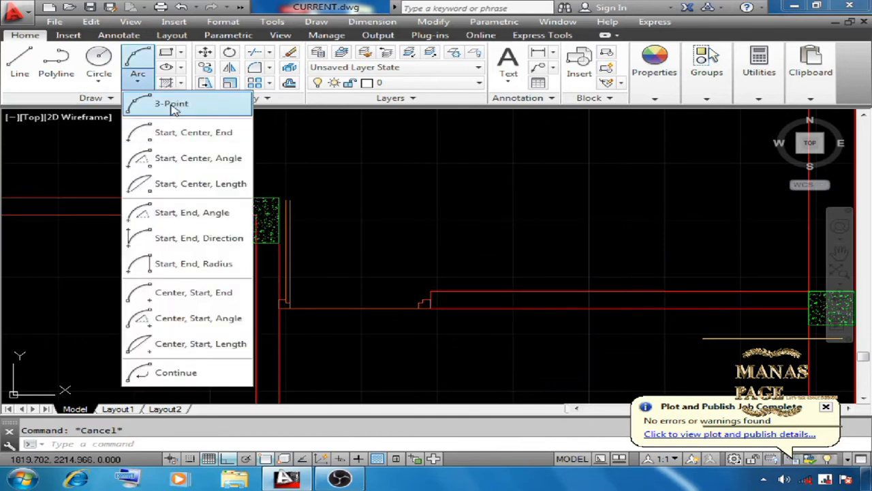
pyautogui.click(174, 112)
pyautogui.scroll(2, 280, 198)
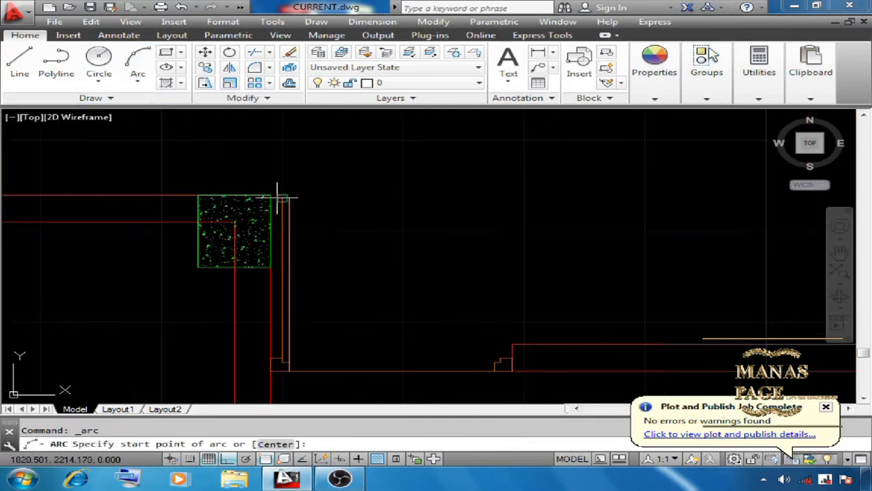
pyautogui.click(278, 198)
pyautogui.scroll(2, 300, 197)
pyautogui.click(276, 196)
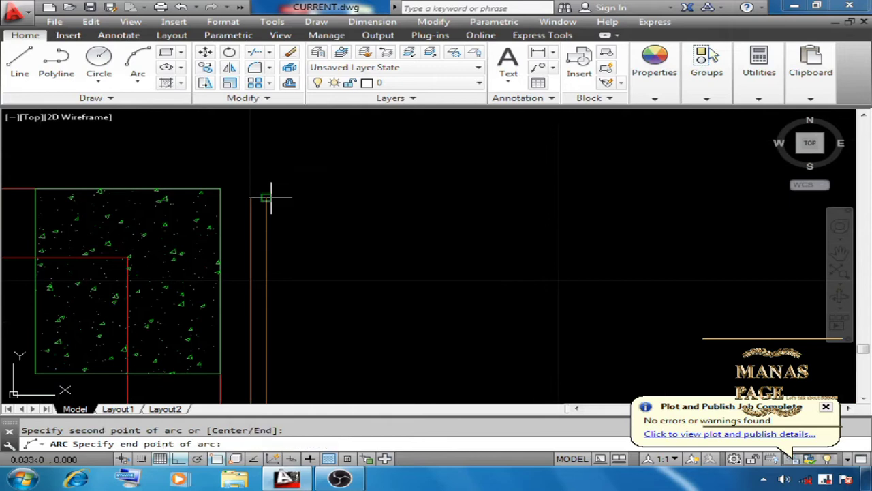
pyautogui.scroll(-3, 298, 175)
pyautogui.scroll(4, 415, 257)
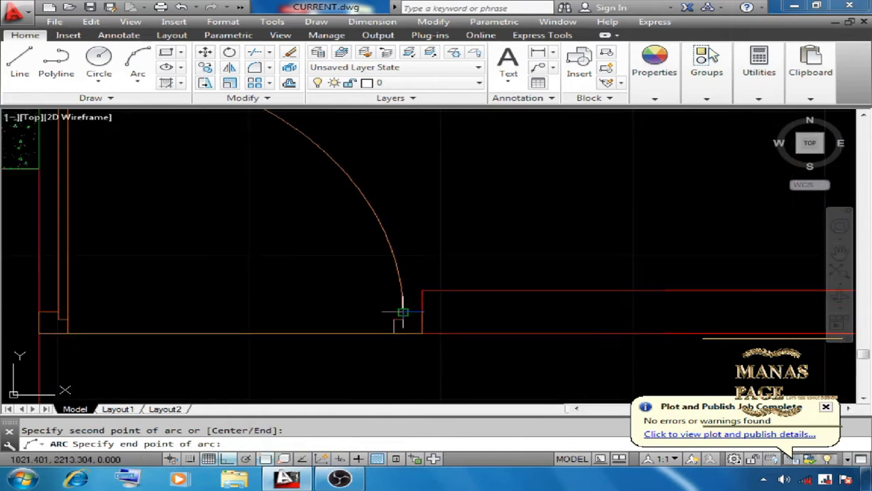
pyautogui.click(401, 306)
pyautogui.scroll(-2, 399, 259)
# Erase the horizontal opening line between the two jambs of the main entrance.
pyautogui.click(290, 53)
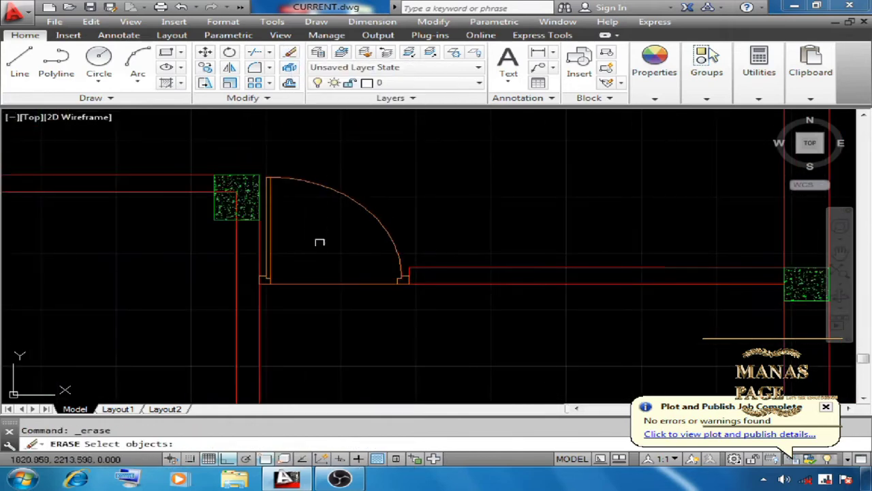
pyautogui.click(327, 280)
pyautogui.press('Return')
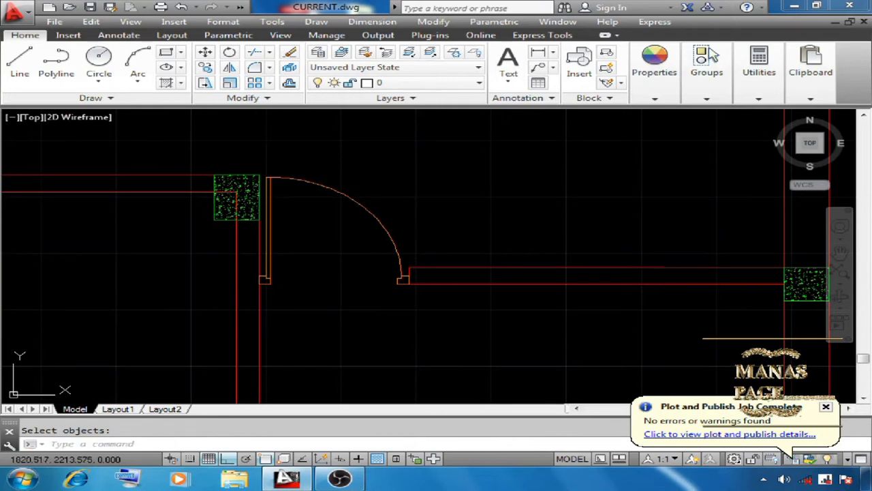
pyautogui.hotkey('ctrl', 'z')
pyautogui.scroll(-3, 320, 210)
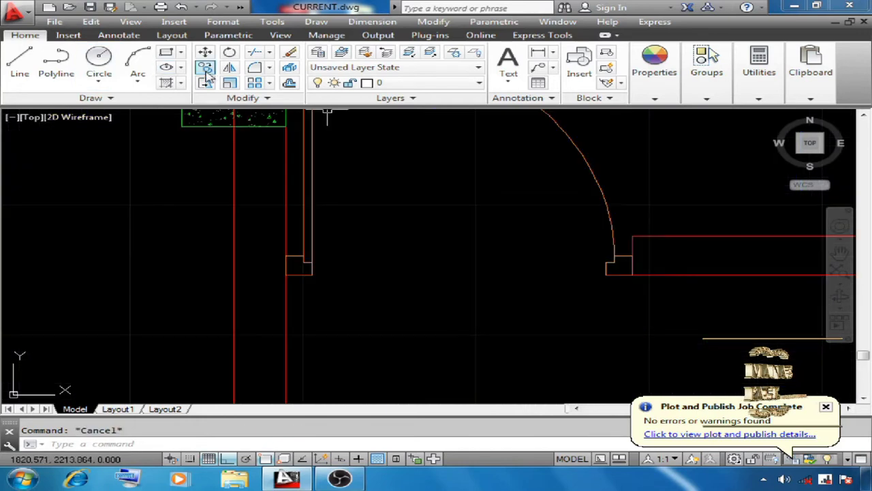
# Copy the entrance's left jamb profile by its lower-left corner to the lower-right corner of the column below the upper rooms' dividing wall.
pyautogui.click(205, 71)
pyautogui.click(242, 245)
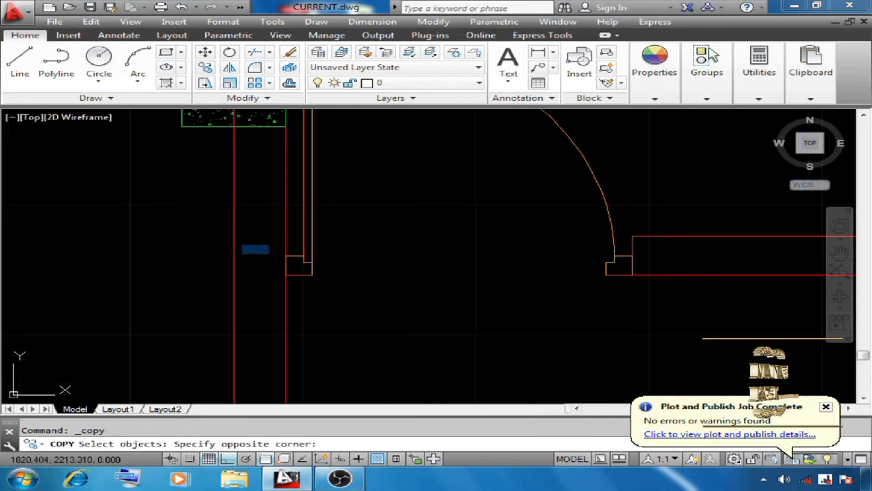
pyautogui.click(365, 316)
pyautogui.press('Return')
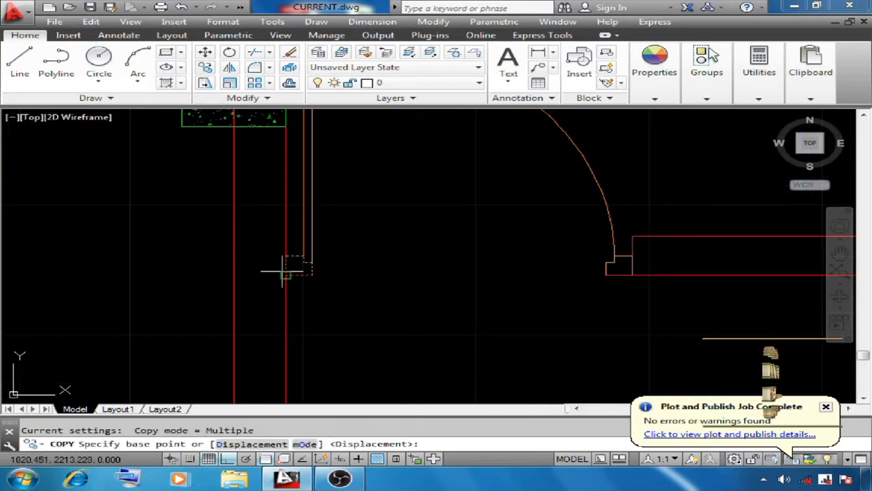
pyautogui.click(283, 272)
pyautogui.scroll(-8, 381, 286)
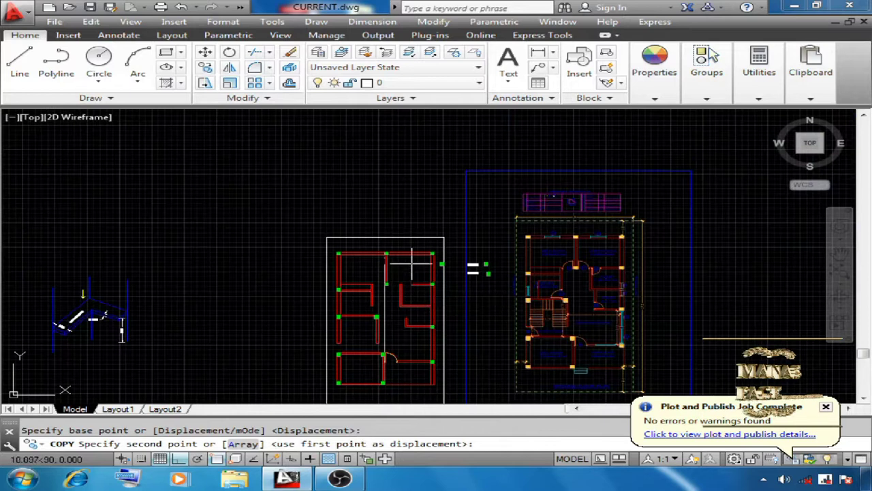
pyautogui.scroll(10, 405, 279)
pyautogui.scroll(2, 280, 283)
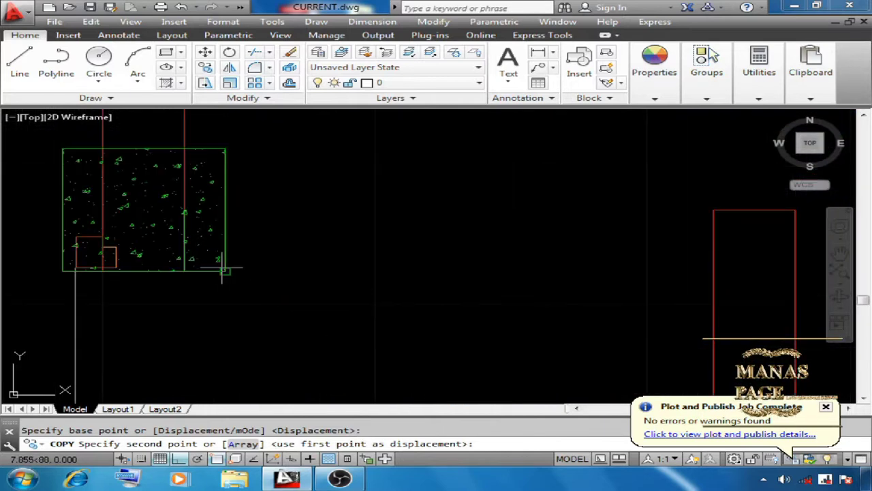
pyautogui.click(225, 271)
pyautogui.press('Return')
pyautogui.scroll(-8, 306, 332)
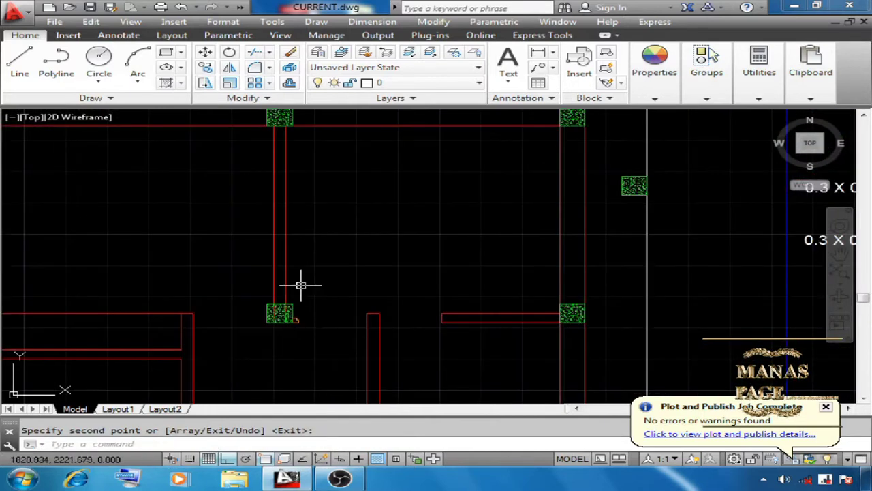
# Draw a horizontal line across the opening from the column's lower-right corner to the left face of the neighbouring vertical wall.
pyautogui.scroll(6, 306, 327)
pyautogui.scroll(-4, 336, 240)
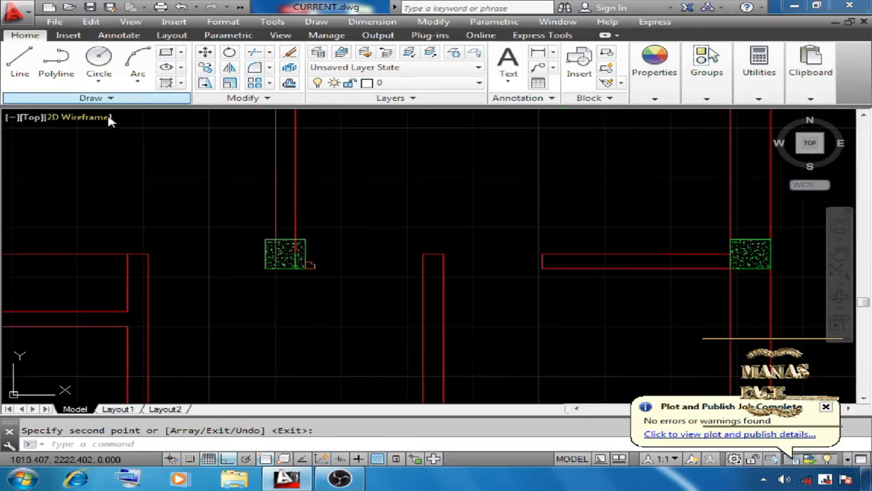
pyautogui.click(23, 65)
pyautogui.scroll(6, 314, 270)
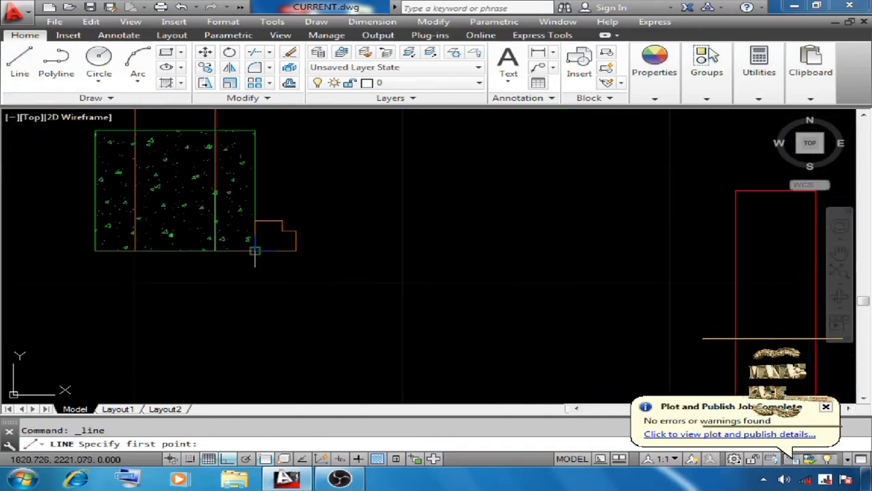
pyautogui.click(255, 251)
pyautogui.scroll(-4, 255, 251)
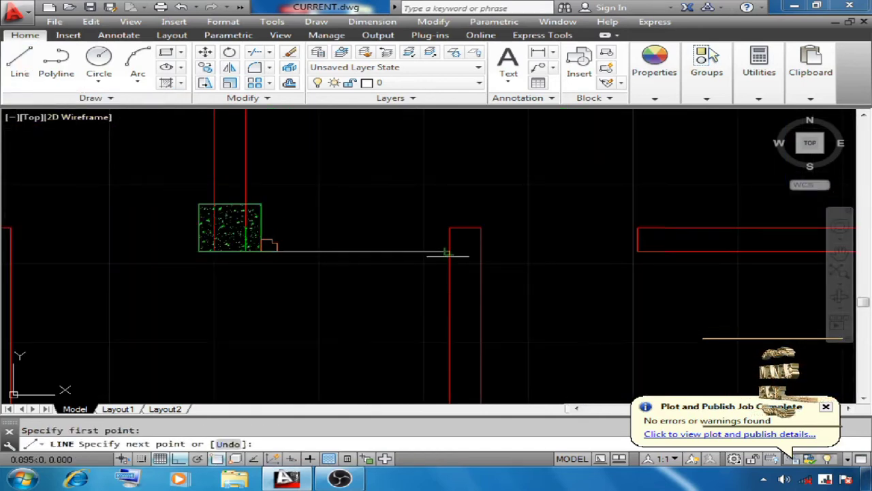
pyautogui.click(450, 252)
pyautogui.press('Return')
pyautogui.scroll(4, 254, 244)
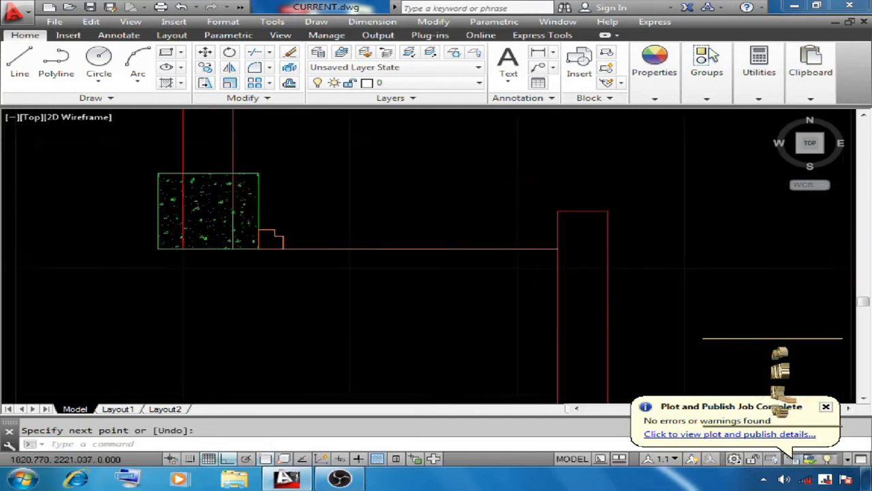
pyautogui.press('Escape')
pyautogui.scroll(-4, 212, 276)
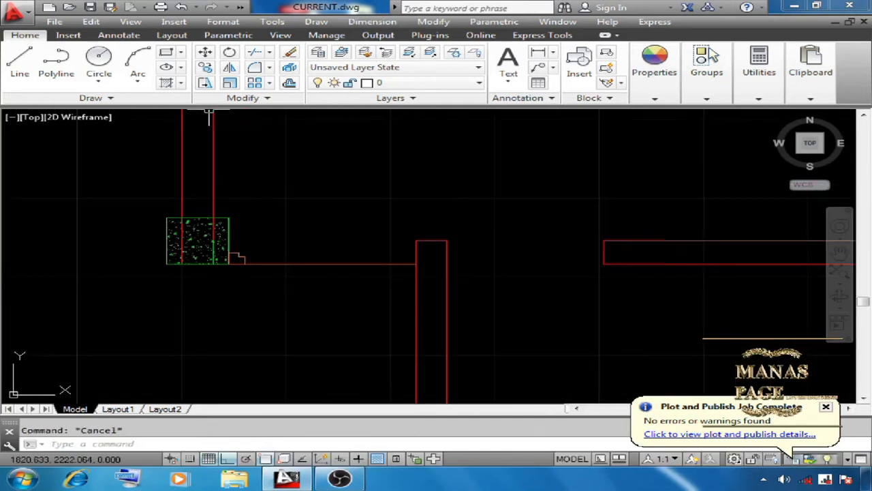
# Mirror the copied jamb profile about the vertical axis through the new opening line's midpoint, keeping the original.
pyautogui.click(229, 67)
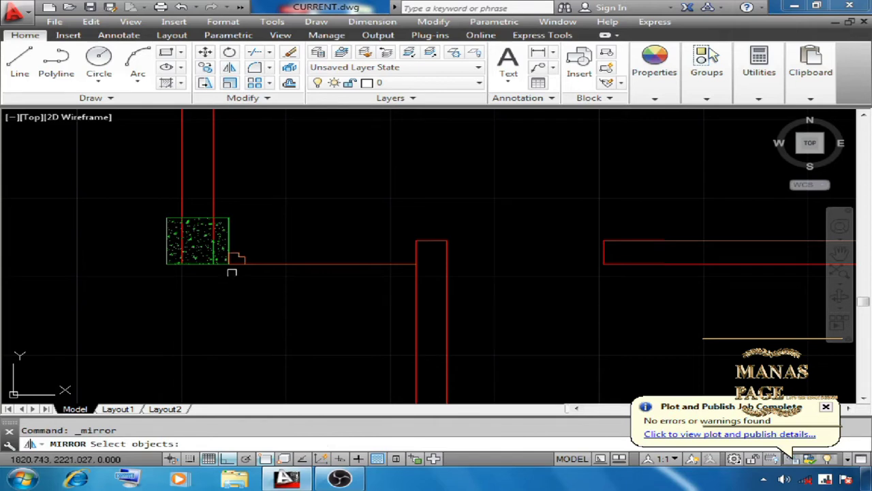
pyautogui.click(226, 271)
pyautogui.click(277, 234)
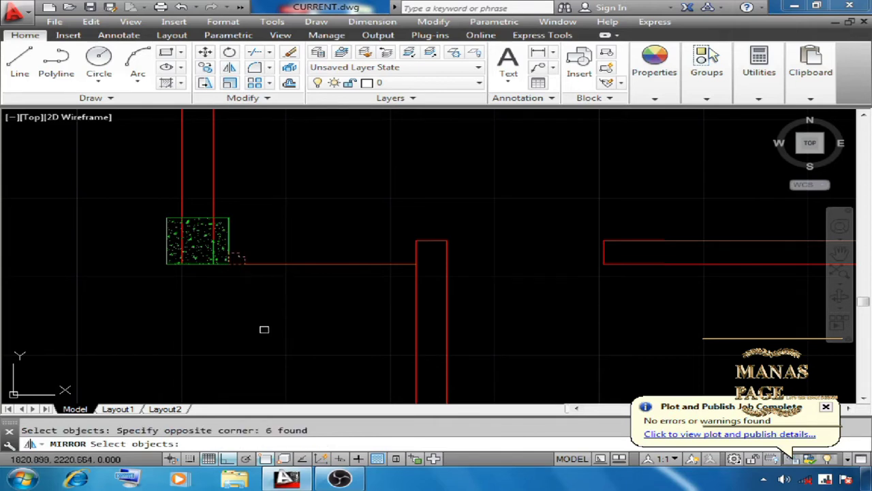
pyautogui.press('Return')
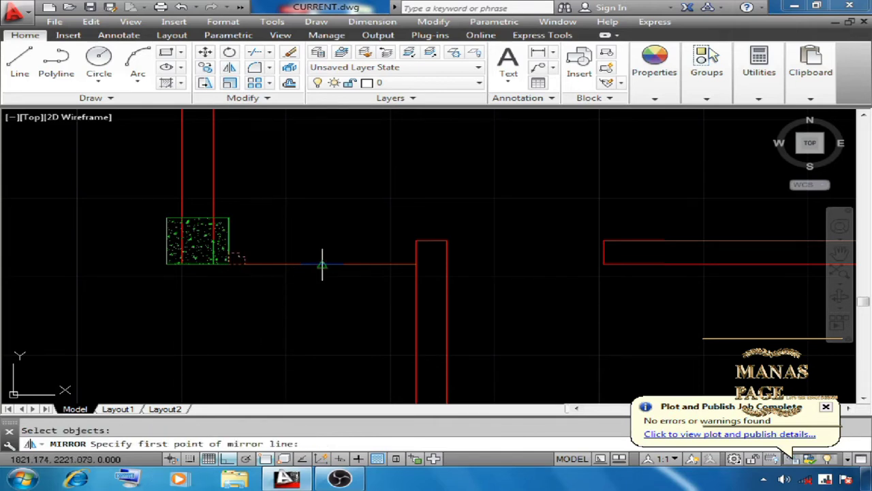
pyautogui.click(322, 265)
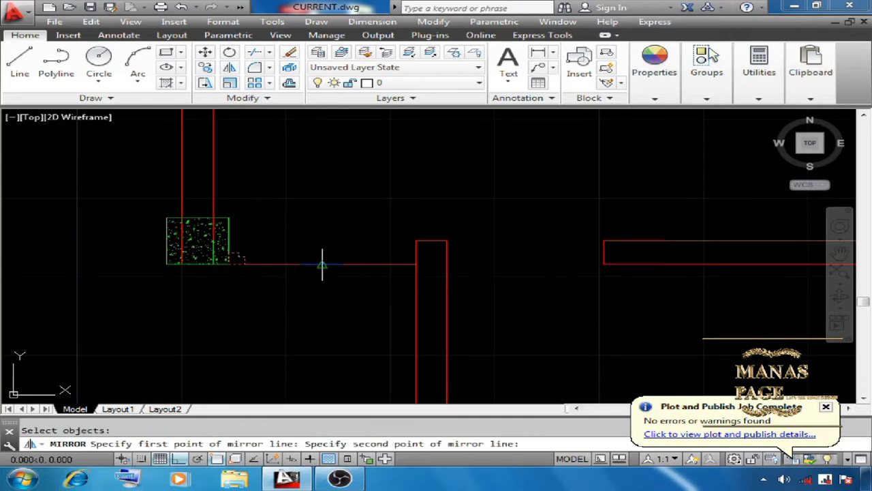
pyautogui.click(336, 162)
pyautogui.rightClick(334, 184)
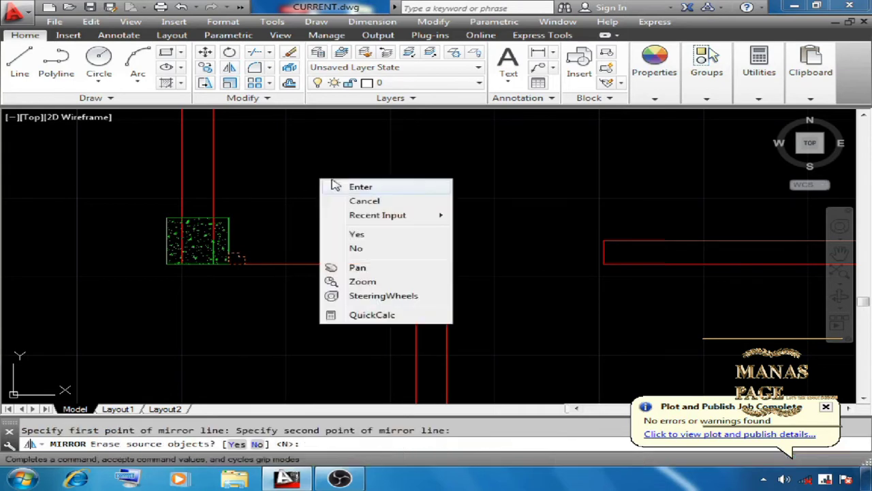
pyautogui.click(360, 187)
pyautogui.moveTo(333, 268); pyautogui.dragTo(355, 327, button='middle')
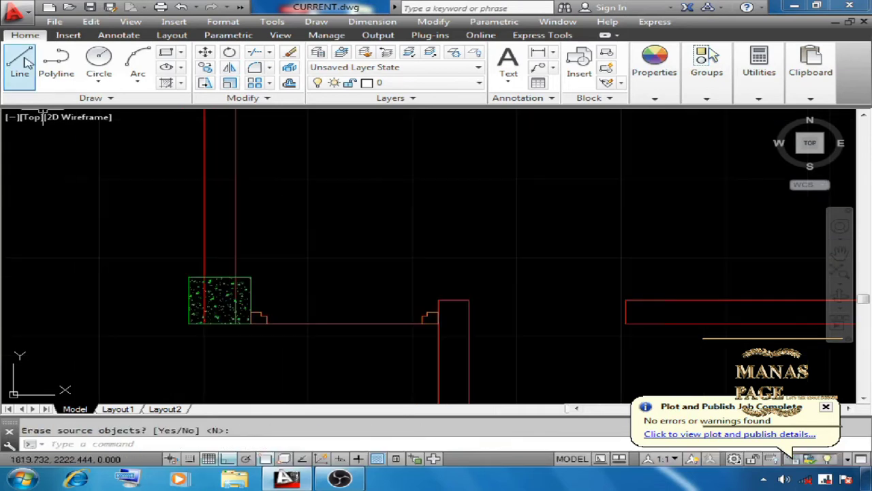
# Draw a horizontal line between the inner step corners of the two jambs in the upper room's opening.
pyautogui.click(26, 61)
pyautogui.scroll(6, 255, 333)
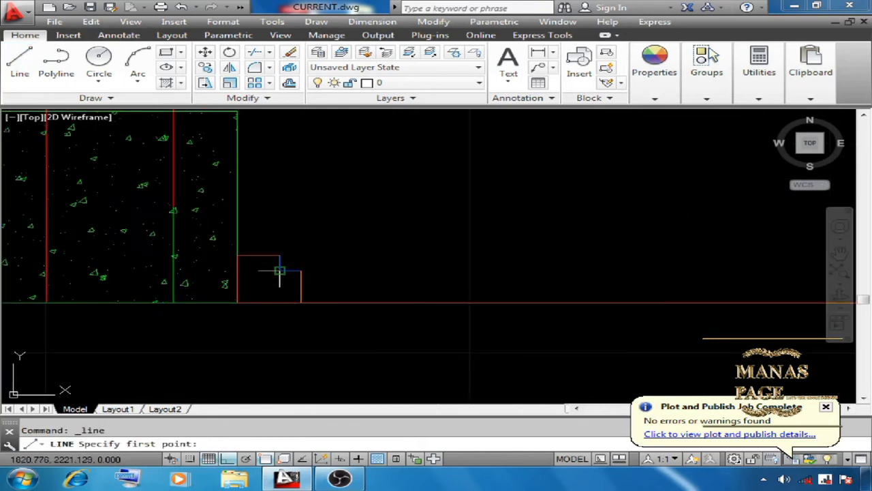
pyautogui.click(280, 271)
pyautogui.scroll(-4, 286, 271)
pyautogui.scroll(4, 560, 272)
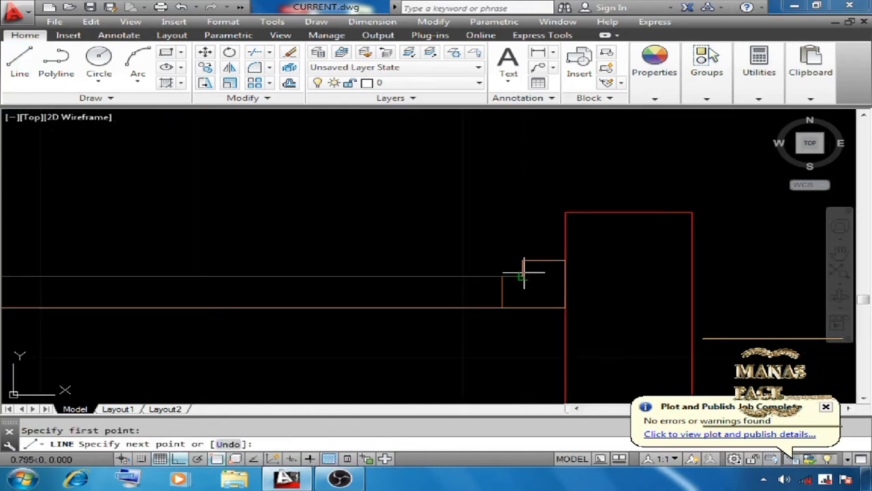
pyautogui.scroll(-3, 522, 278)
pyautogui.press('Escape')
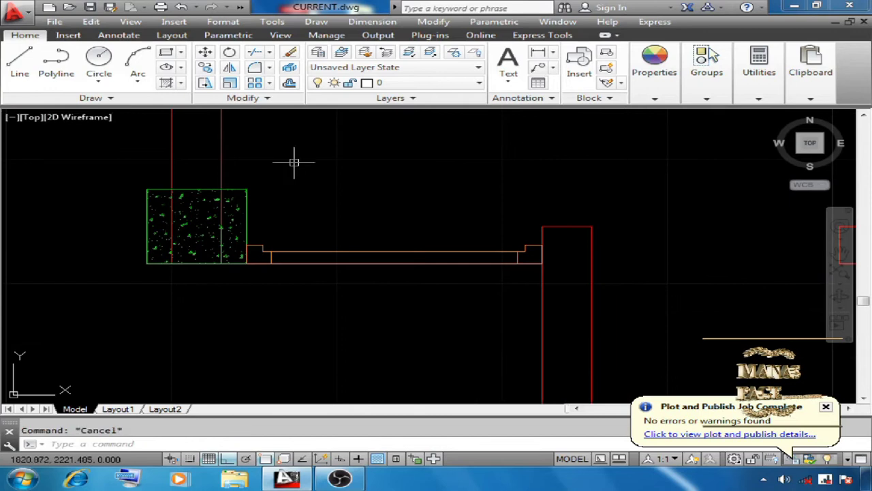
# Rotate the line between the two jambs 90 degrees upward about its left end at the left jamb's step corner.
pyautogui.write('ro')
pyautogui.press('Return')
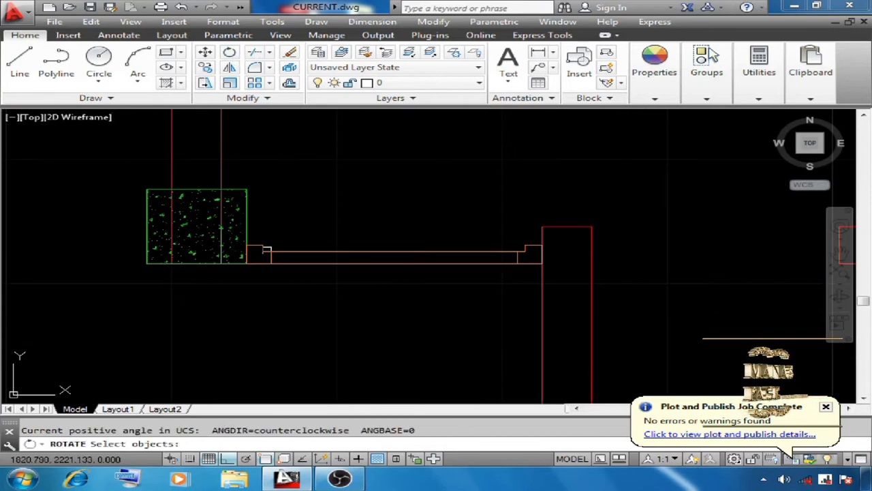
pyautogui.scroll(4, 269, 246)
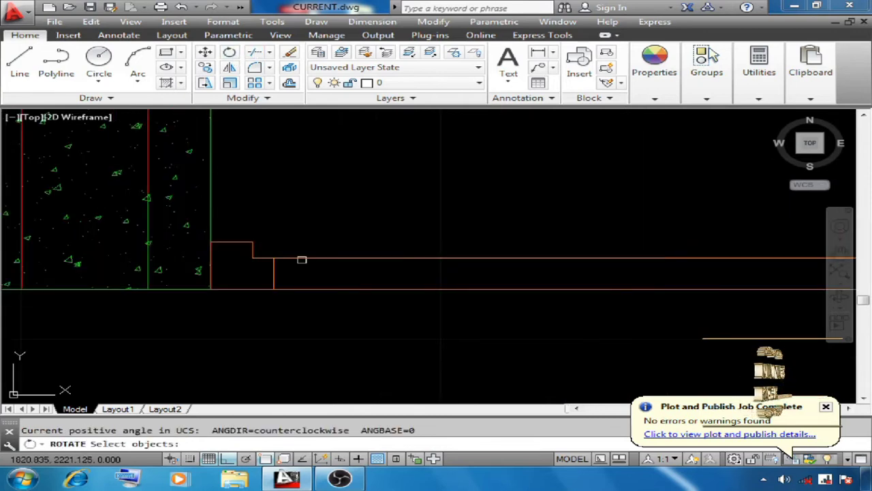
pyautogui.click(302, 258)
pyautogui.press('Return')
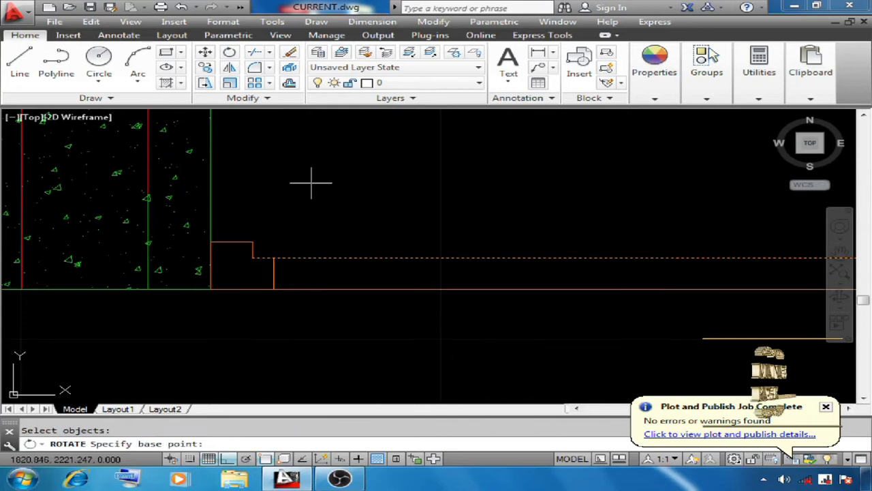
pyautogui.click(252, 258)
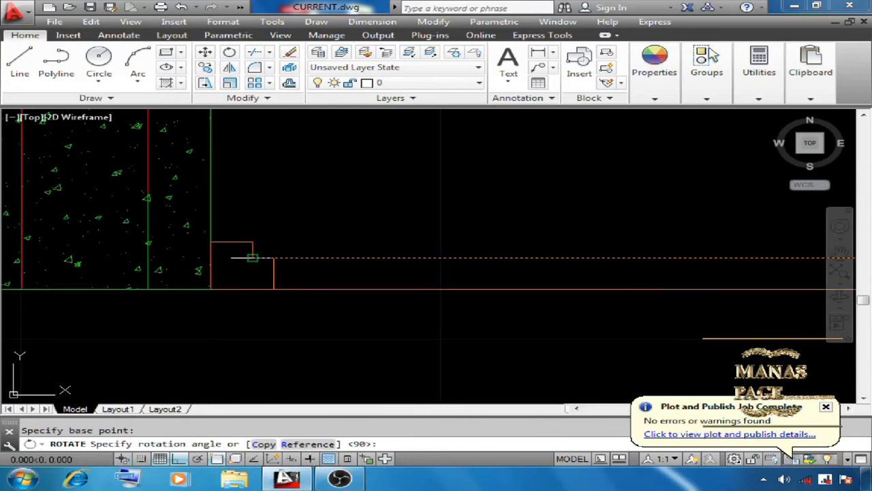
pyautogui.scroll(-4, 251, 258)
pyautogui.scroll(-5, 328, 229)
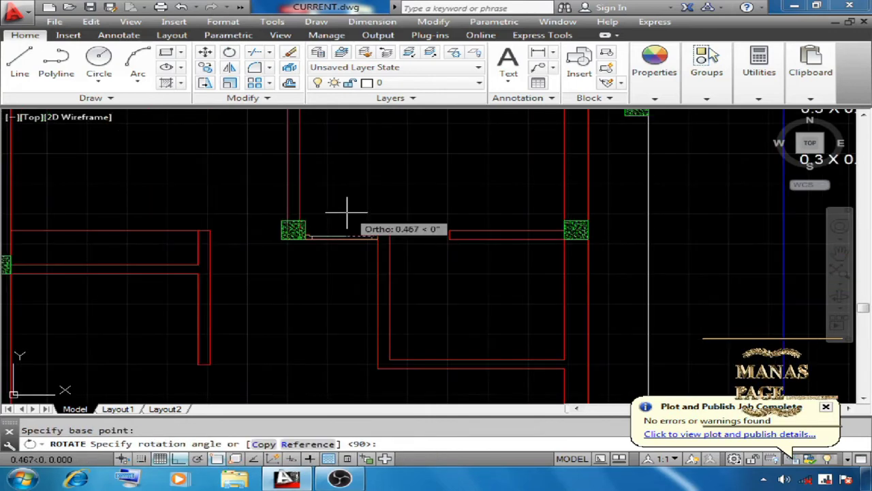
pyautogui.click(316, 161)
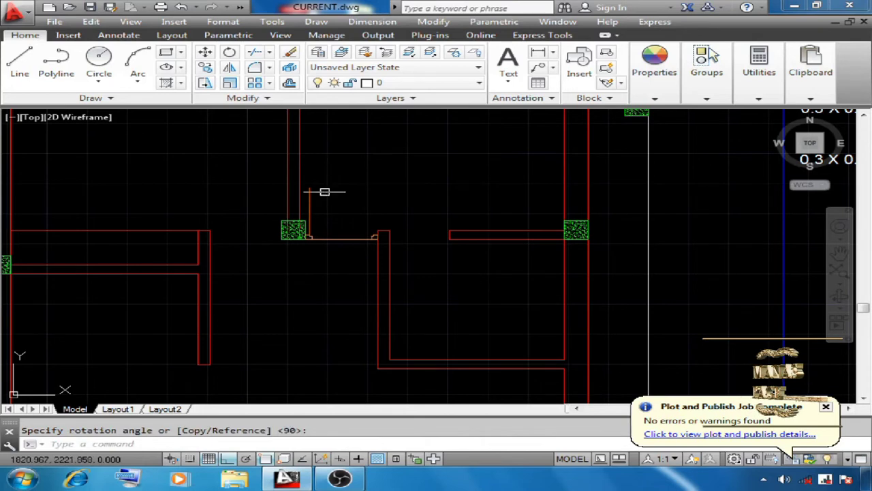
# Copy the vertical leaf line from the left jamb's step corner to that jamb's inner upper corner, forming the door leaf's thickness.
pyautogui.scroll(2, 387, 199)
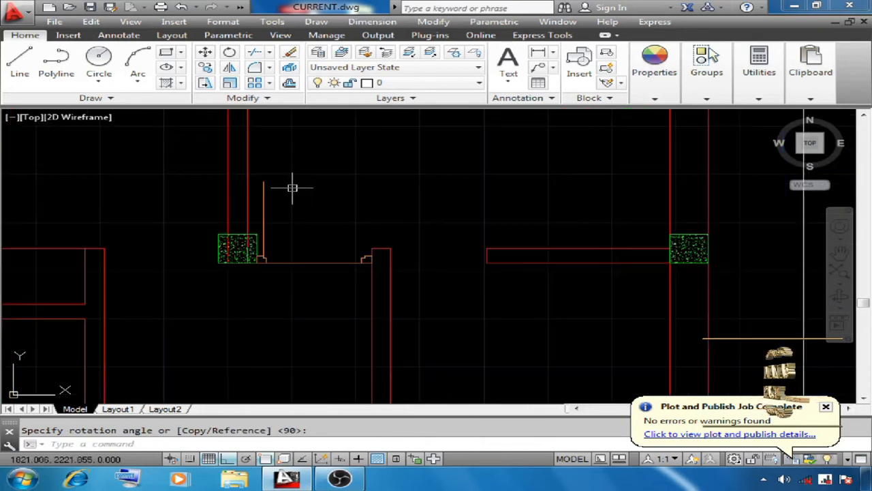
pyautogui.write('co')
pyautogui.press('Return')
pyautogui.click(264, 234)
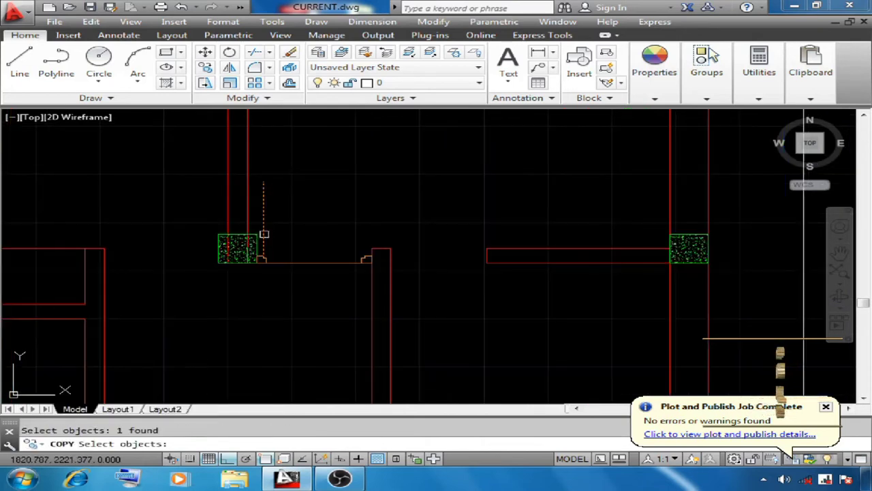
pyautogui.scroll(6, 264, 234)
pyautogui.press('Return')
pyautogui.click(245, 206)
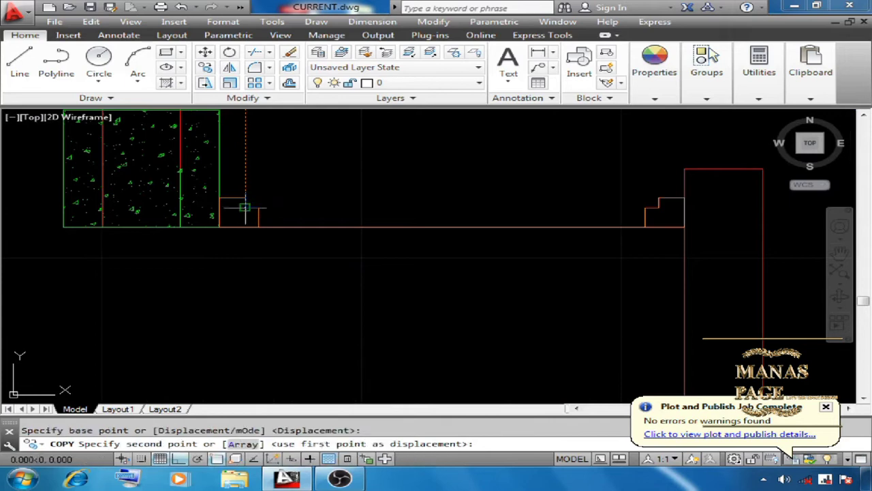
pyautogui.scroll(-4, 266, 276)
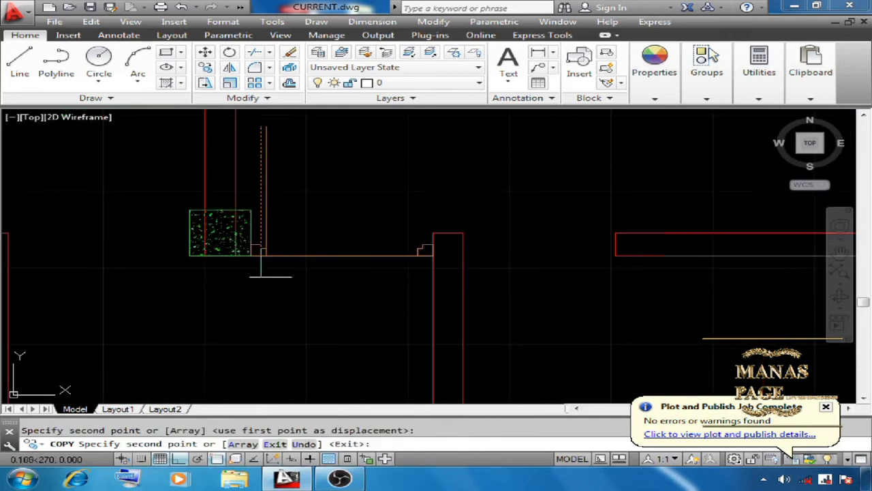
pyautogui.rightClick(311, 195)
pyautogui.click(324, 199)
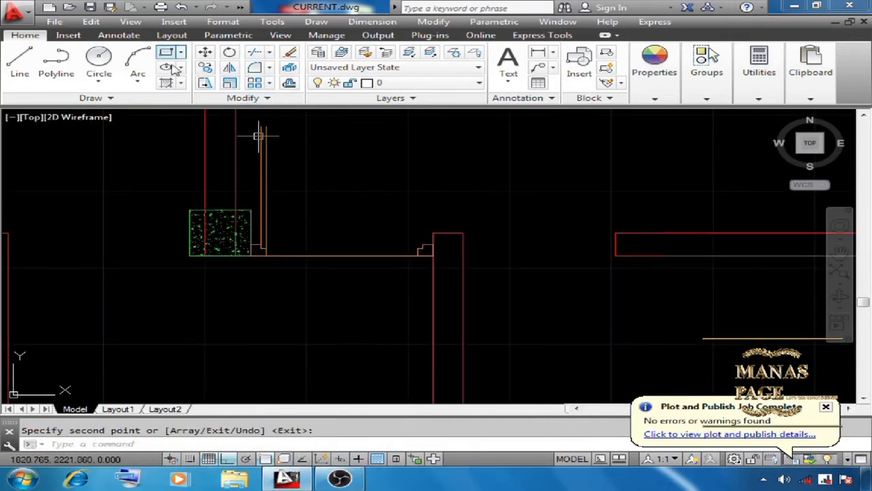
# Draw a three-point swing arc from the top of the door leaf to the right jamb's step corner.
pyautogui.click(139, 82)
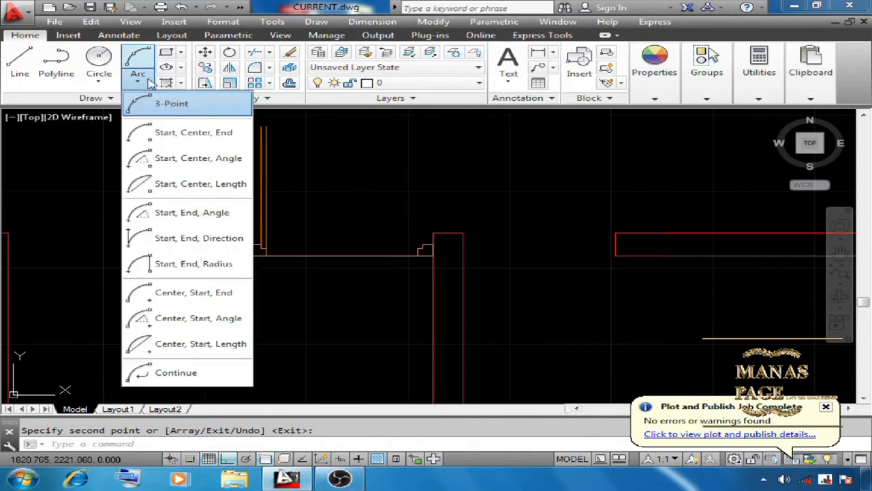
pyautogui.click(174, 104)
pyautogui.scroll(-2, 304, 249)
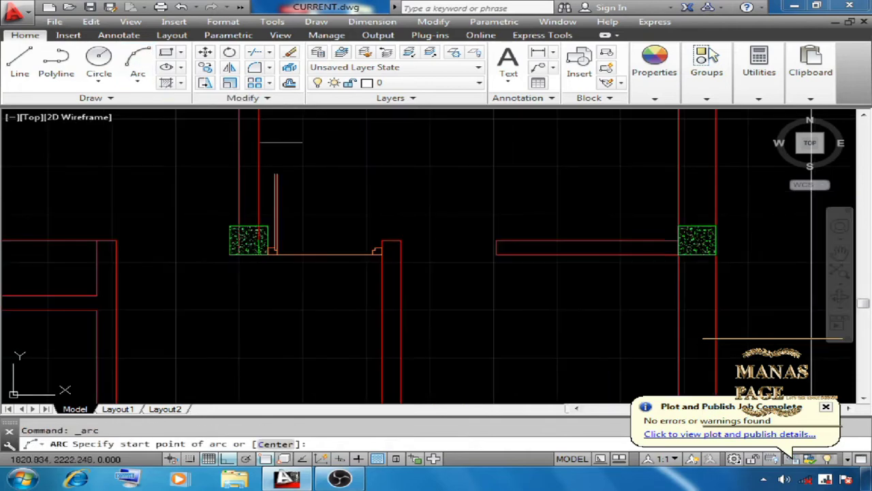
pyautogui.scroll(4, 276, 154)
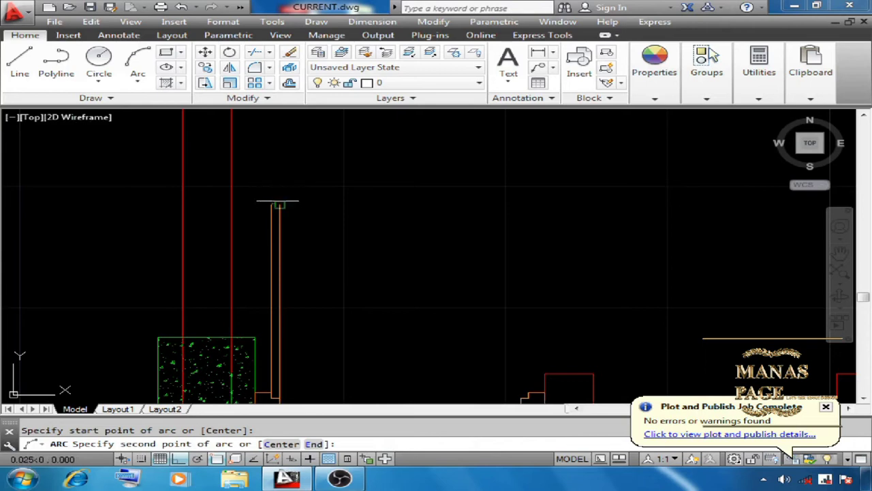
pyautogui.click(277, 203)
pyautogui.scroll(6, 282, 195)
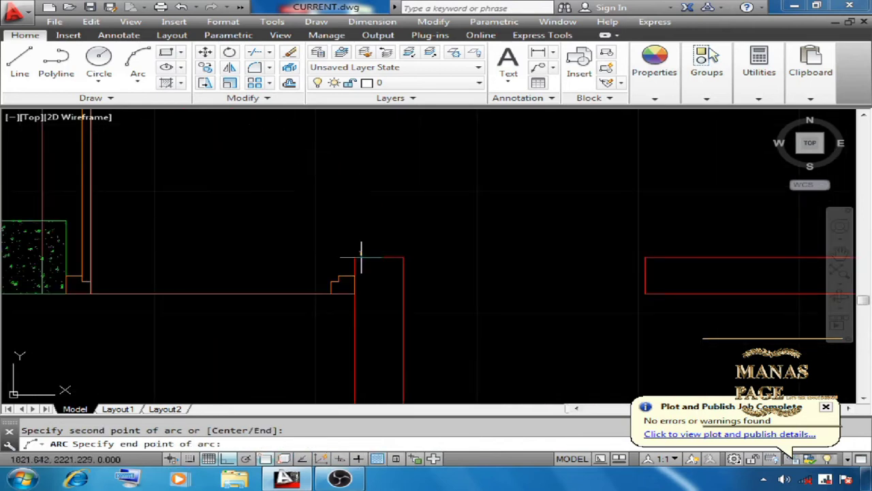
pyautogui.scroll(2, 341, 270)
pyautogui.click(330, 290)
pyautogui.scroll(-5, 407, 277)
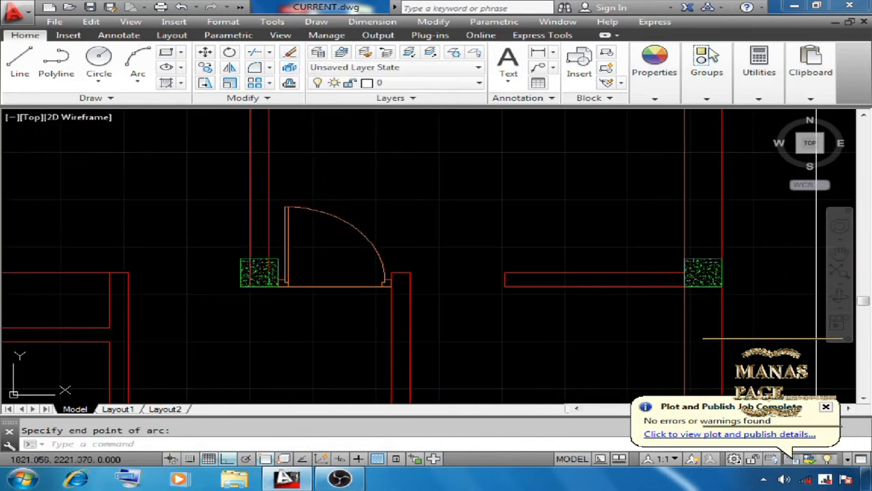
# Delete the horizontal line running across the bottom of the door opening between the two jambs.
pyautogui.press('Delete')
pyautogui.click(385, 243)
pyautogui.moveTo(417, 195); pyautogui.dragTo(475, 212, button='middle')
pyautogui.press('Escape')
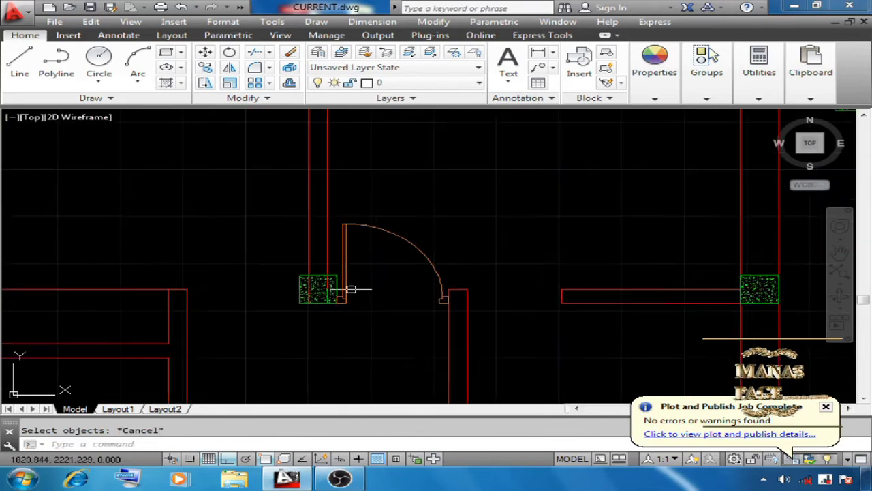
# Mirror the whole door with both jambs about the vertical axis through the column's midpoint, keeping the original.
pyautogui.click(229, 66)
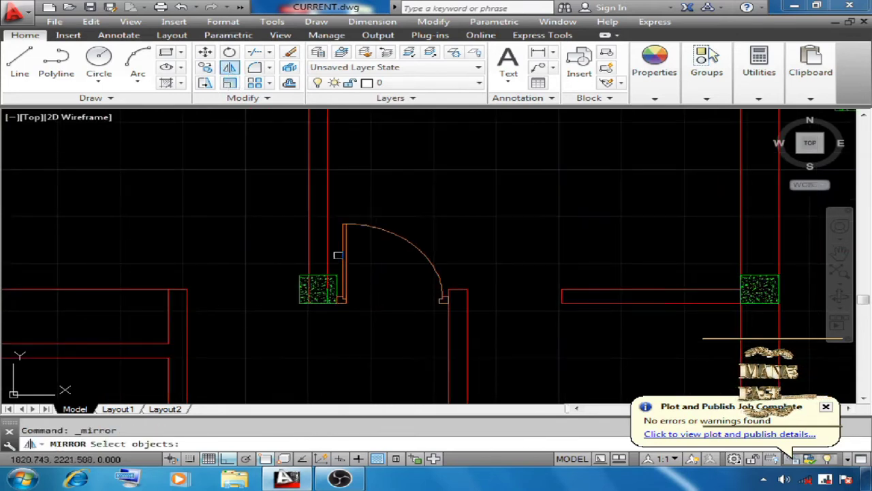
pyautogui.click(368, 215)
pyautogui.click(344, 230)
pyautogui.scroll(5, 361, 300)
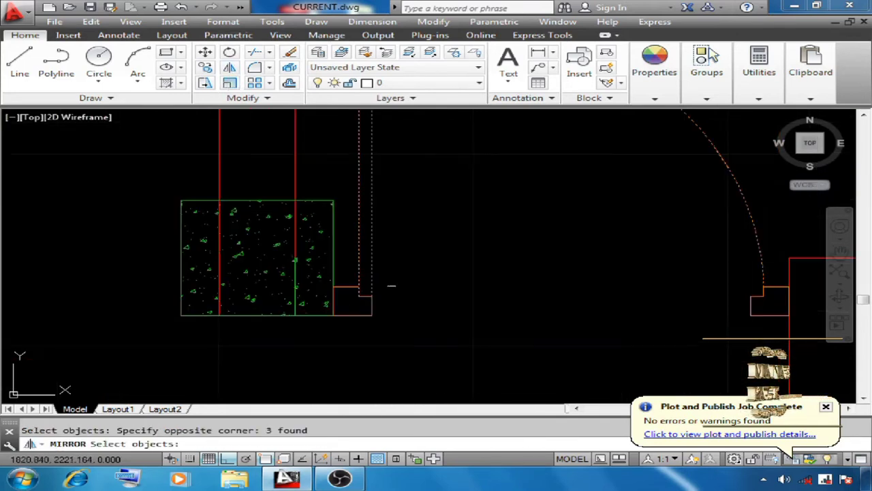
pyautogui.press('Return')
pyautogui.scroll(-3, 372, 296)
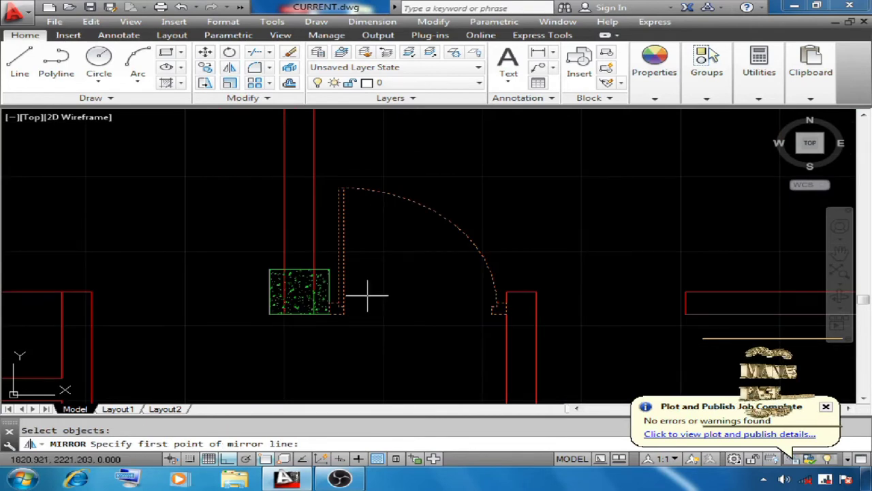
pyautogui.click(294, 266)
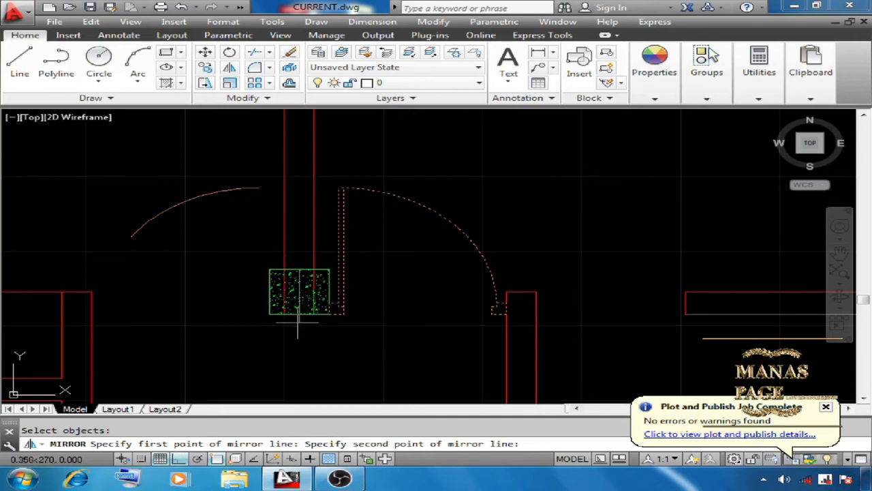
pyautogui.scroll(-2, 335, 254)
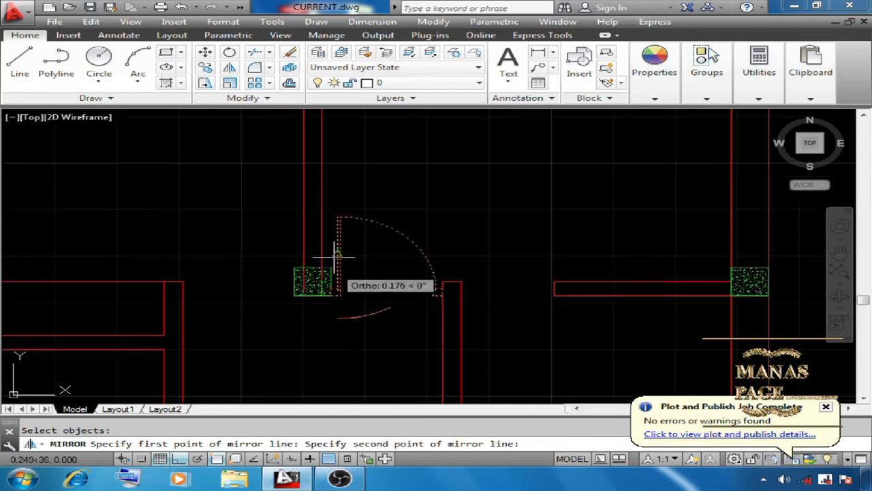
pyautogui.click(316, 385)
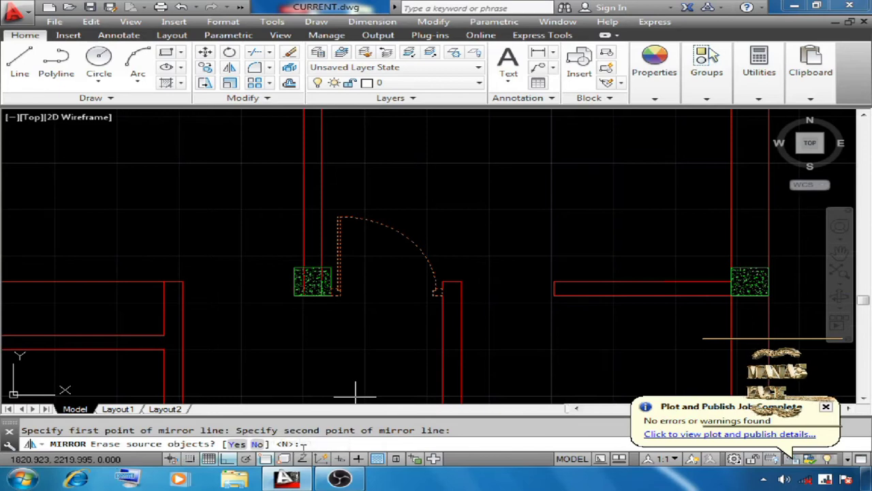
pyautogui.press('Return')
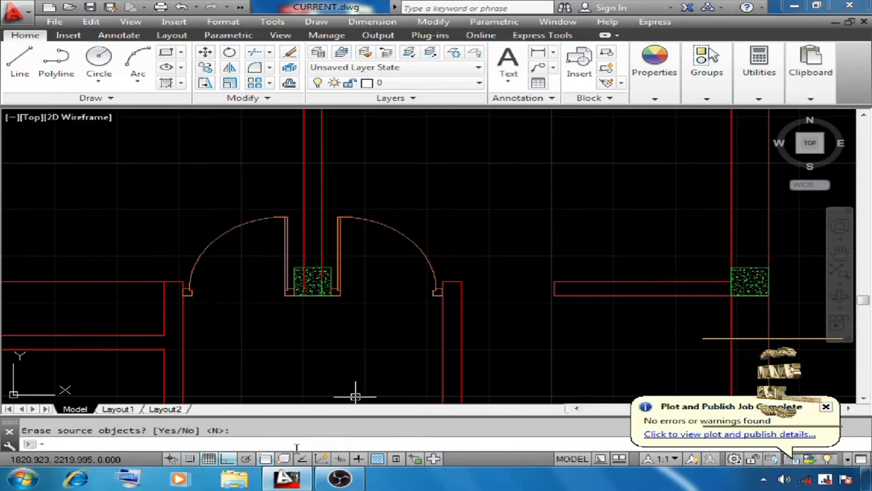
# Copy the mirrored door with its jambs, with Ortho off, into the empty space of the room between the left-side walls below.
pyautogui.scroll(-3, 334, 242)
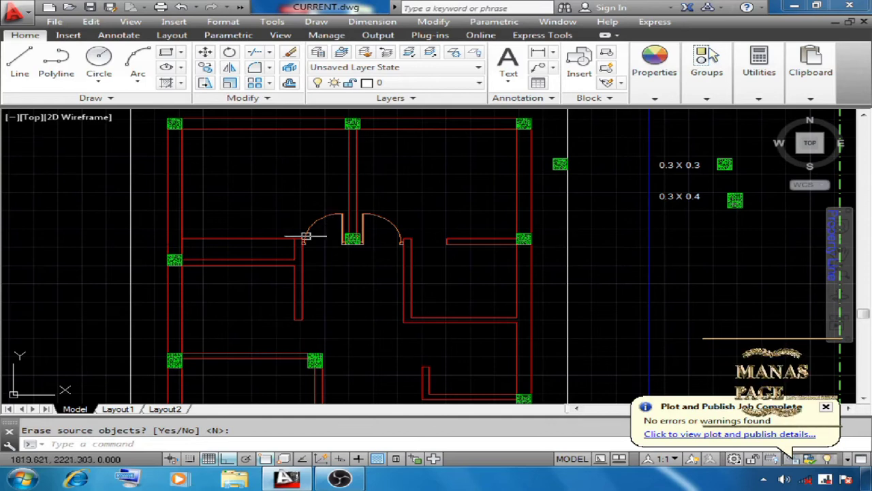
pyautogui.press('Return')
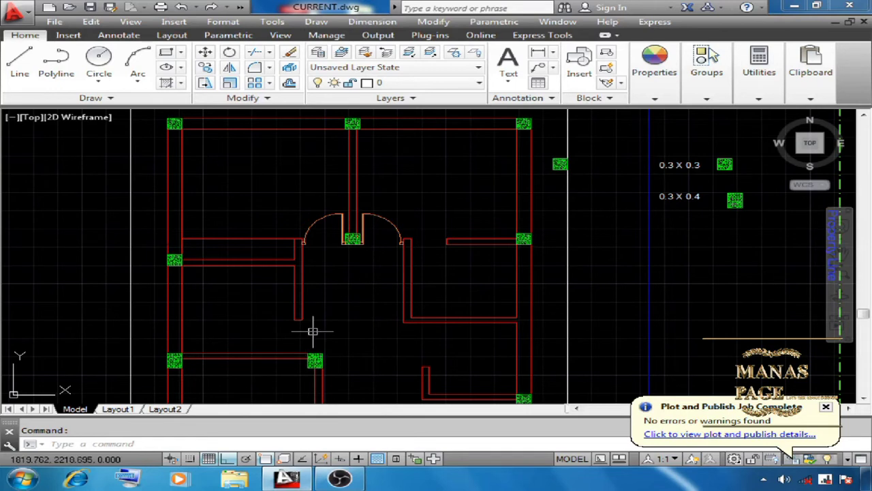
pyautogui.write('co')
pyautogui.press('Return')
pyautogui.scroll(4, 329, 210)
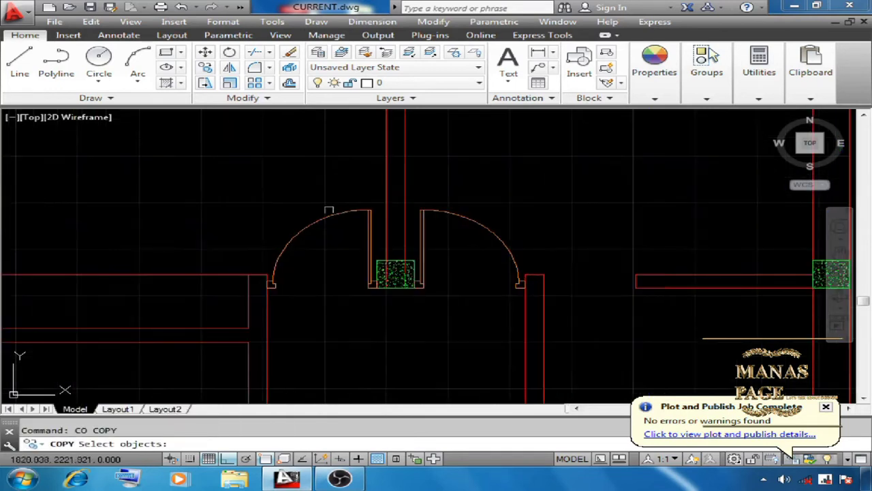
pyautogui.click(266, 185)
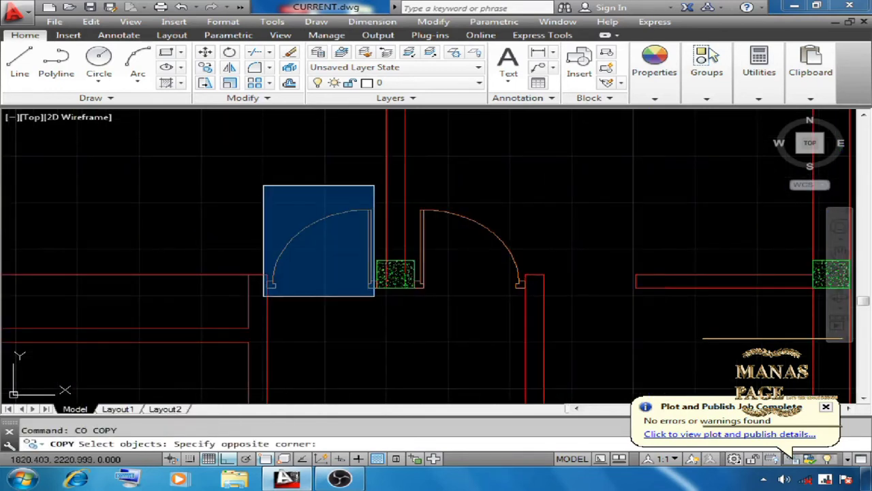
pyautogui.click(380, 297)
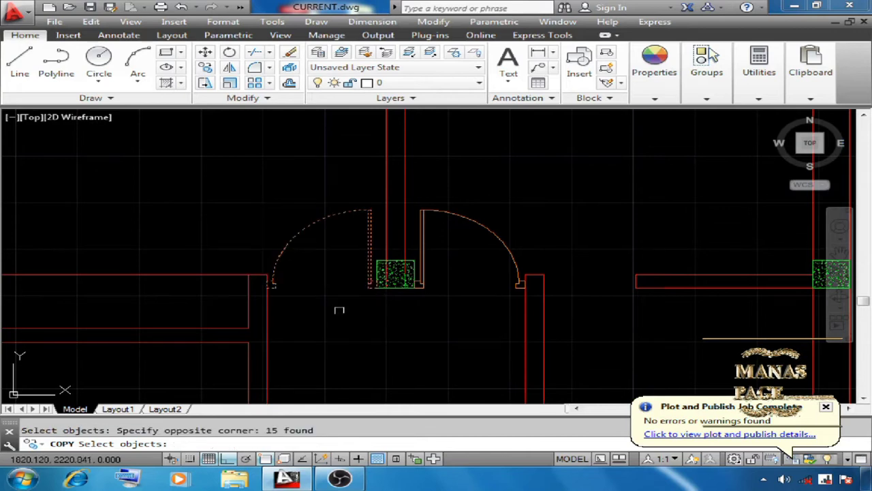
pyautogui.press('Return')
pyautogui.click(374, 290)
pyautogui.scroll(-4, 346, 199)
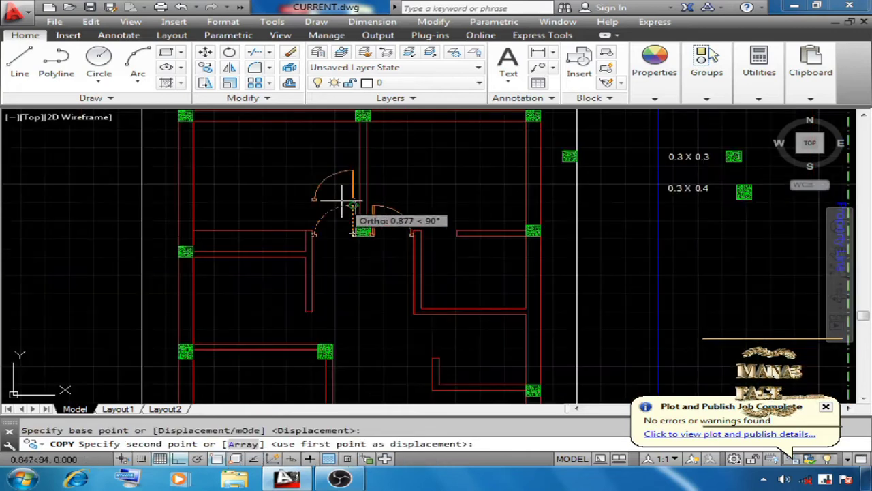
pyautogui.scroll(4, 368, 315)
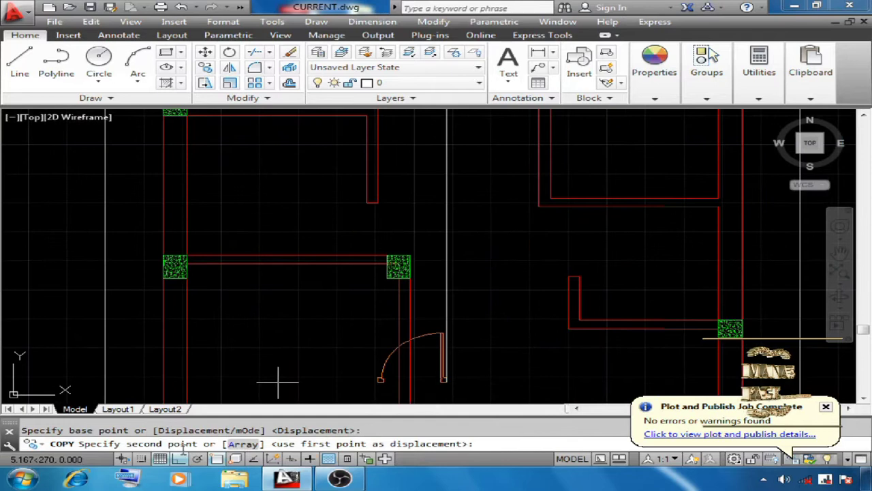
pyautogui.press('F8')
pyautogui.click(320, 216)
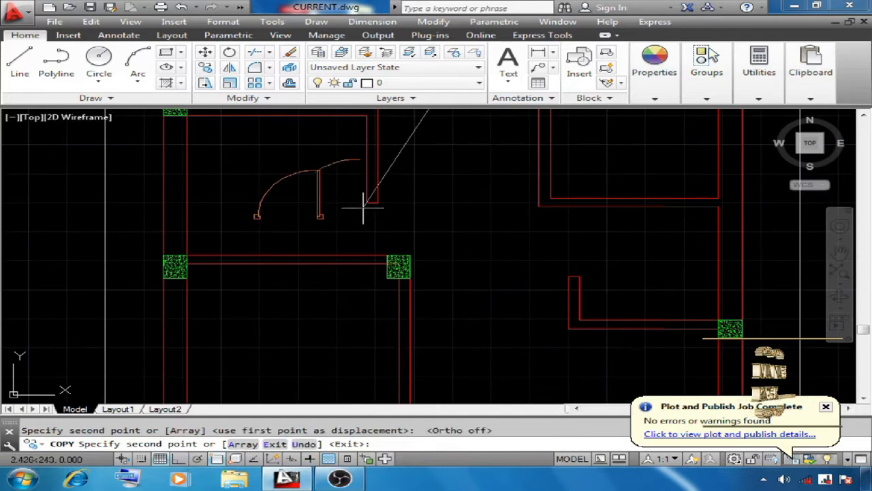
pyautogui.rightClick(418, 185)
pyautogui.click(455, 200)
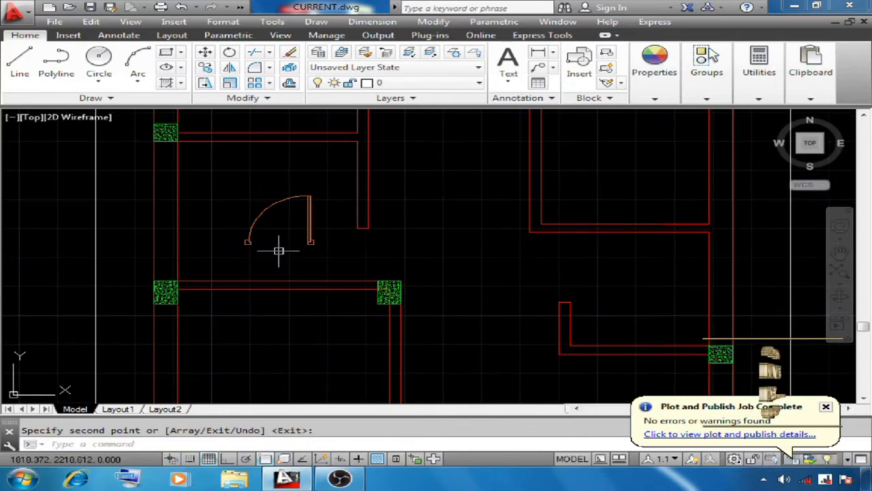
# Rotate the copied door with its jambs 90° counterclockwise about the lower corner of its right jamb, with Ortho on.
pyautogui.write('ro')
pyautogui.press('Return')
pyautogui.click(221, 181)
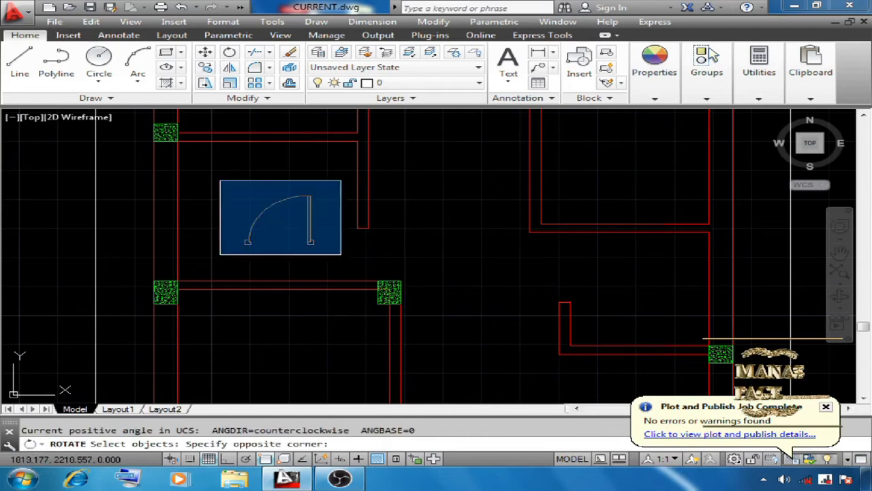
pyautogui.click(340, 255)
pyautogui.press('Return')
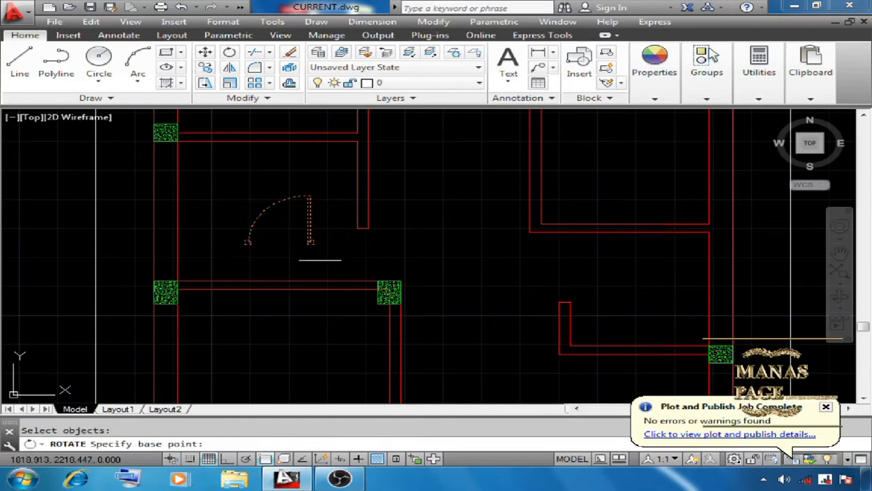
pyautogui.click(313, 244)
pyautogui.press('F8')
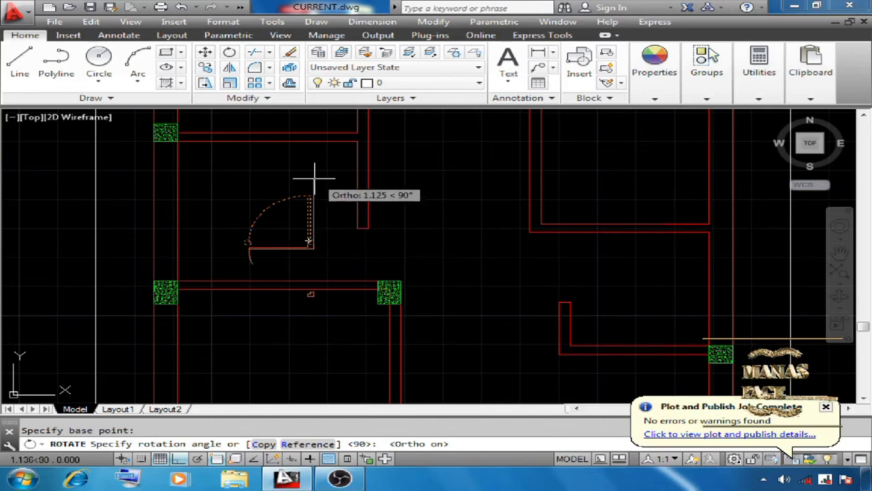
pyautogui.click(255, 170)
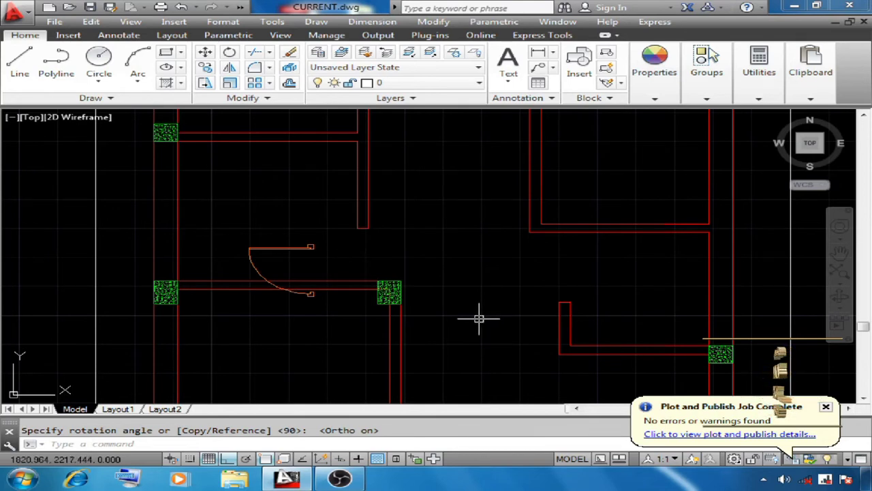
pyautogui.press('Escape')
# Mirror the rotated door with its jambs about a horizontal axis, erasing the source objects.
pyautogui.write('m')
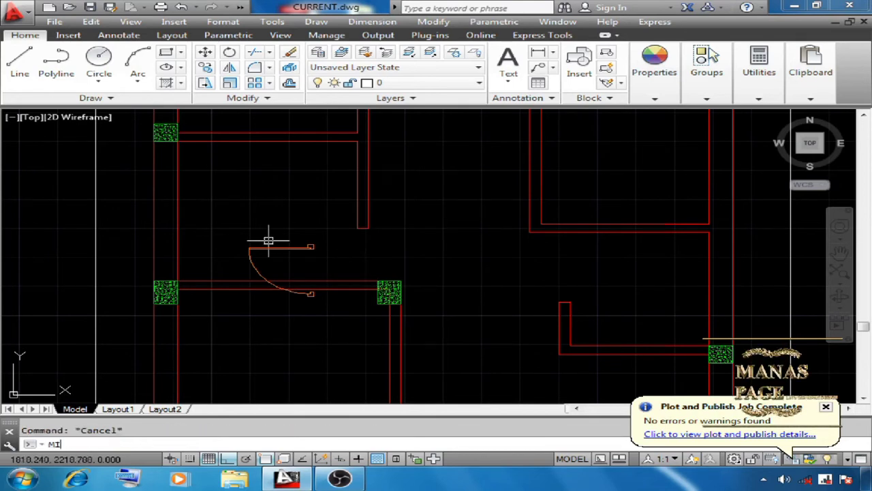
pyautogui.write('i')
pyautogui.press('Return')
pyautogui.click(235, 224)
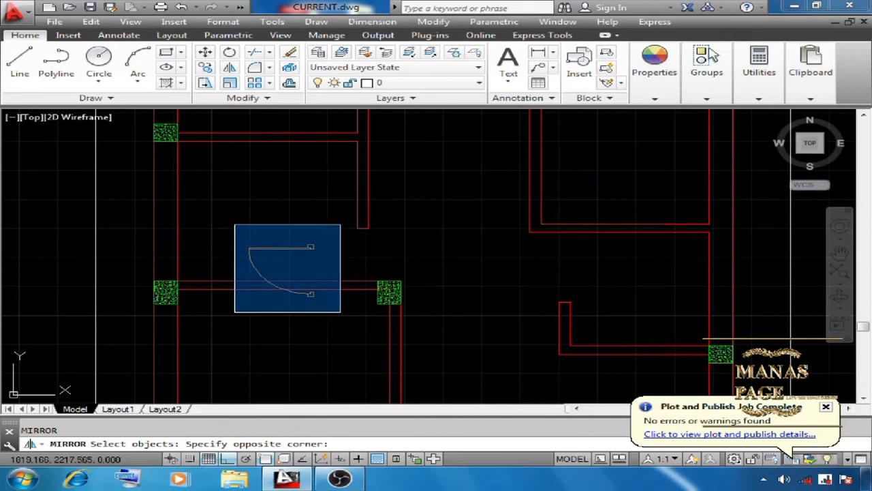
pyautogui.click(340, 312)
pyautogui.press('Return')
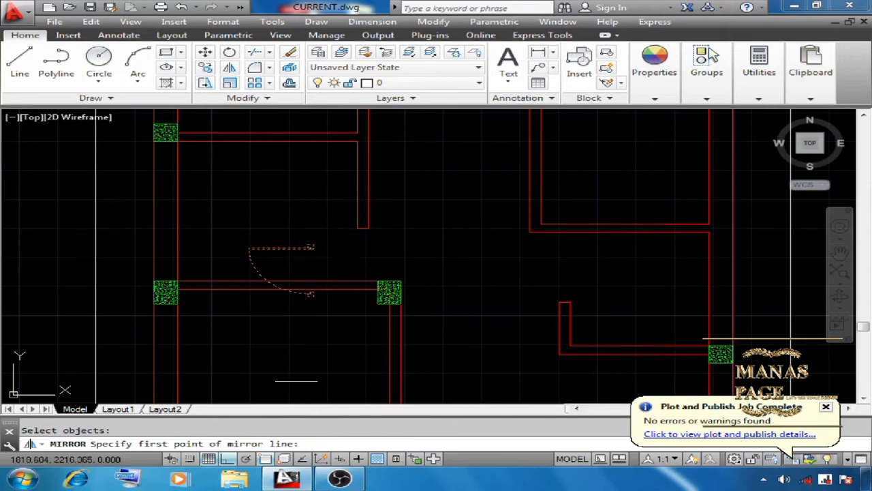
pyautogui.click(230, 268)
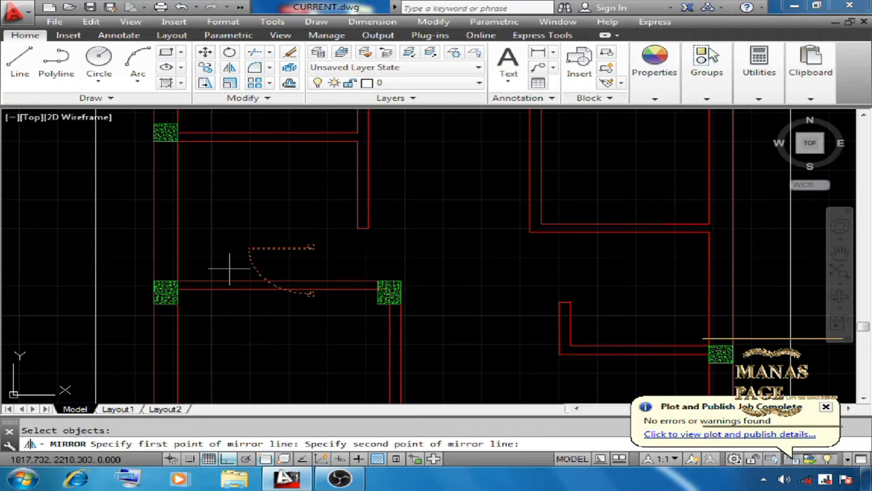
pyautogui.click(361, 253)
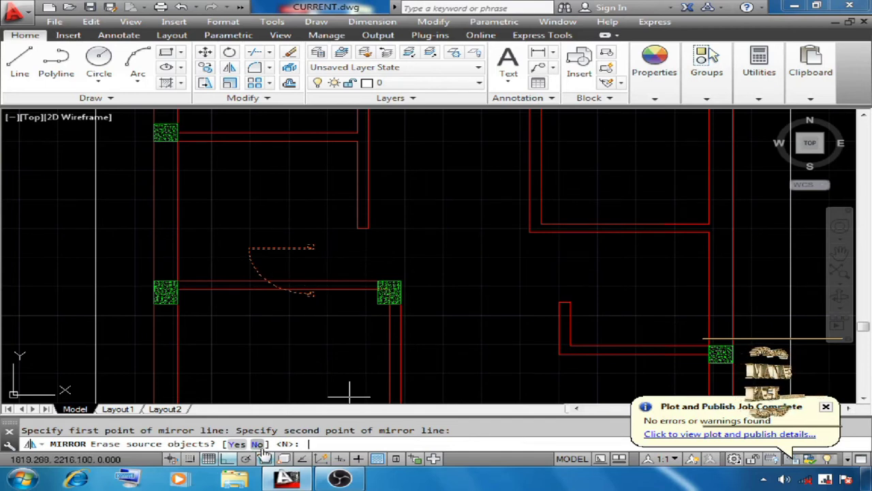
pyautogui.press('Return')
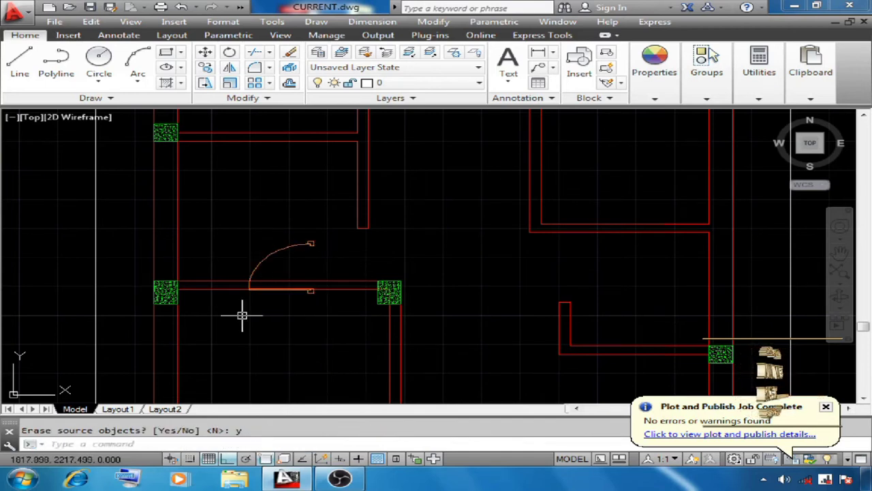
# Move the mirrored door by its upper jamb's outer top corner to the lower-right corner of the wall end above the opening.
pyautogui.write('m')
pyautogui.press('Return')
pyautogui.click(213, 216)
pyautogui.click(326, 331)
pyautogui.scroll(5, 313, 258)
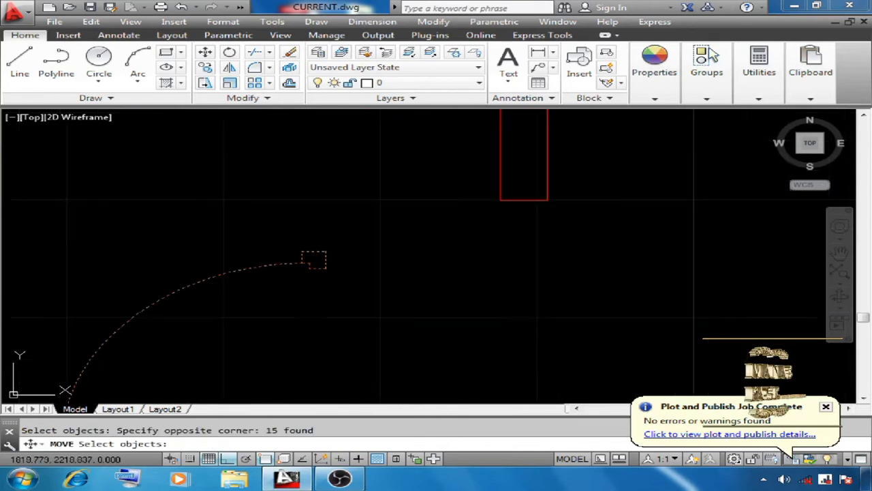
pyautogui.press('Return')
pyautogui.click(325, 251)
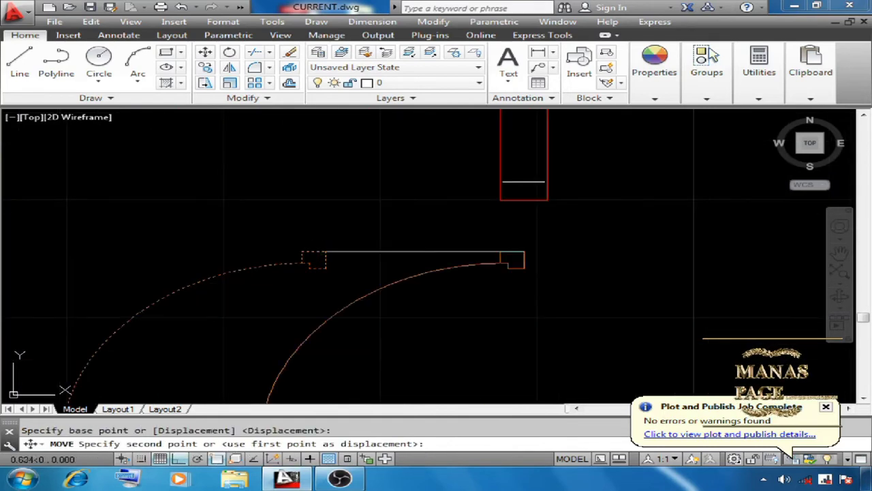
pyautogui.click(547, 201)
pyautogui.scroll(-4, 403, 160)
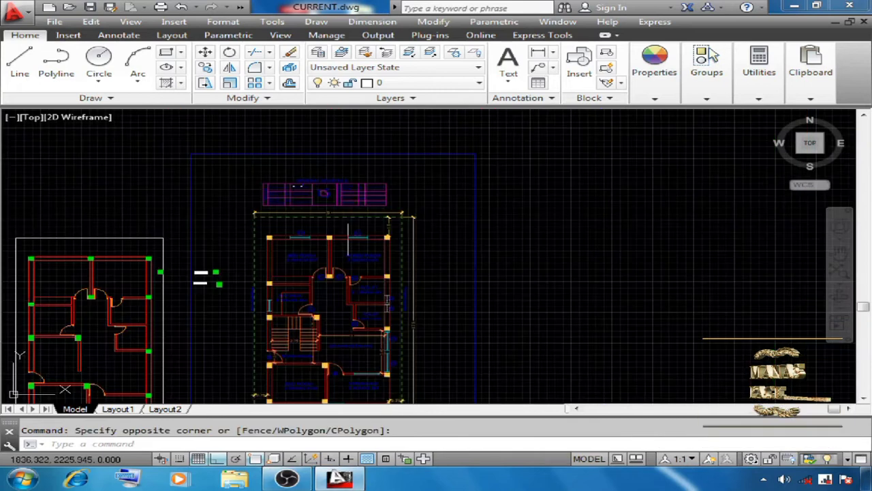
# Examine the window sizes in the reference plan's opening schedule.
pyautogui.scroll(3, 380, 221)
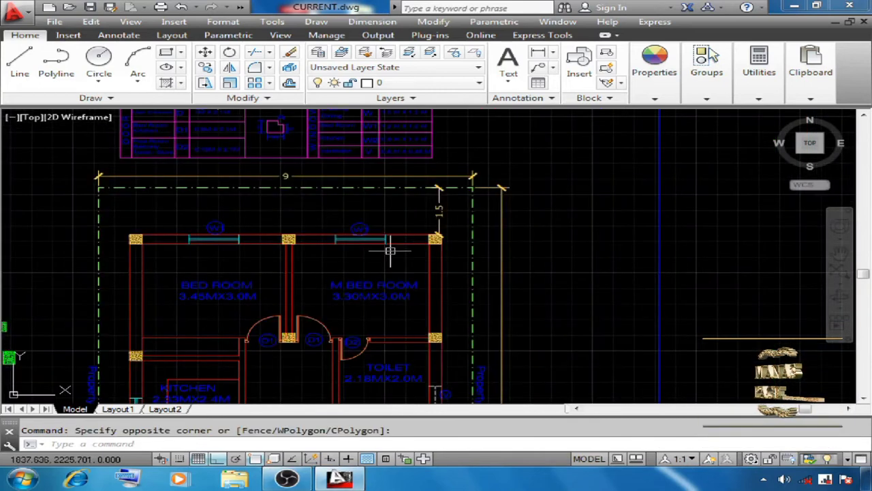
pyautogui.moveTo(354, 261); pyautogui.dragTo(354, 263, button='middle')
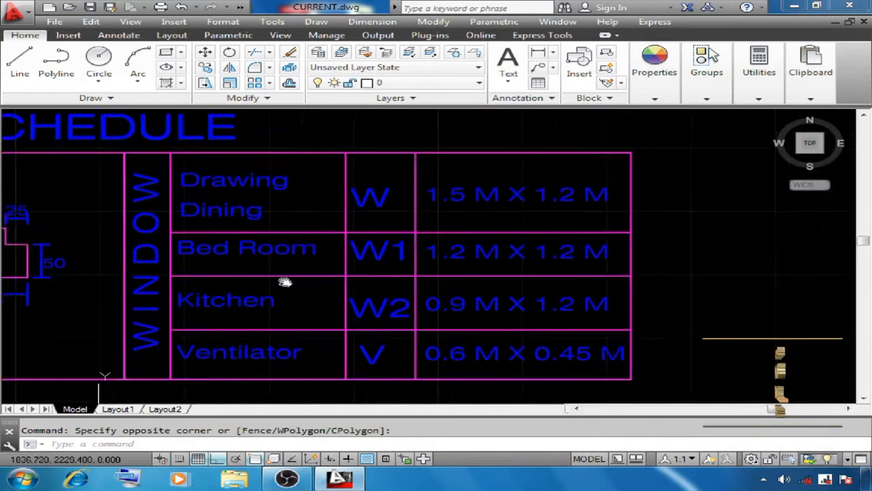
pyautogui.moveTo(285, 283); pyautogui.dragTo(318, 290, button='middle')
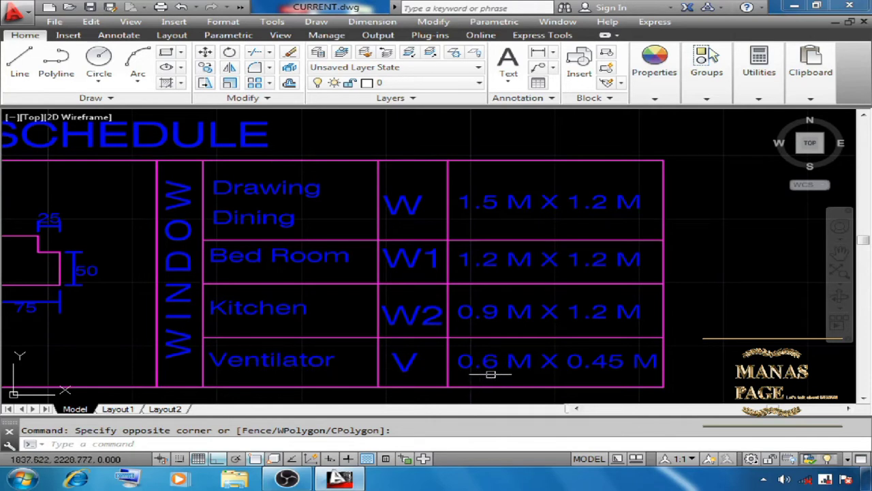
pyautogui.scroll(-6, 593, 242)
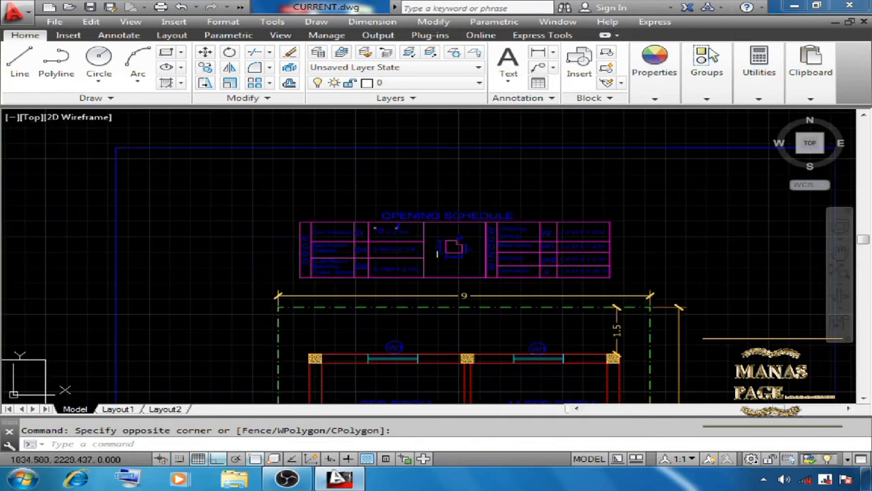
pyautogui.moveTo(199, 254)
pyautogui.mouseDown(button='middle')
pyautogui.moveTo(254, 226)
pyautogui.moveTo(739, 166)
pyautogui.mouseUp(button='middle')
pyautogui.moveTo(309, 318); pyautogui.dragTo(331, 185, button='middle')
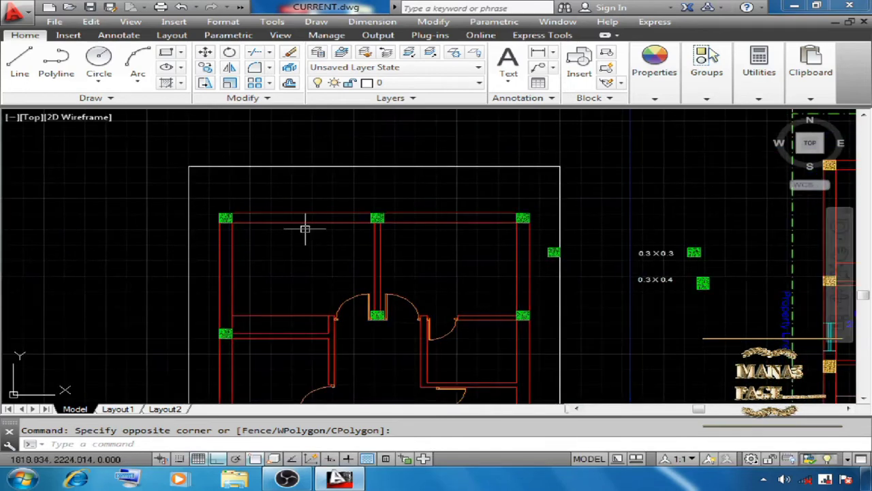
# Draw a vertical line from the midpoint of the upper-left room's top wall inner face up past the outer face.
pyautogui.moveTo(282, 280); pyautogui.dragTo(223, 284, button='middle')
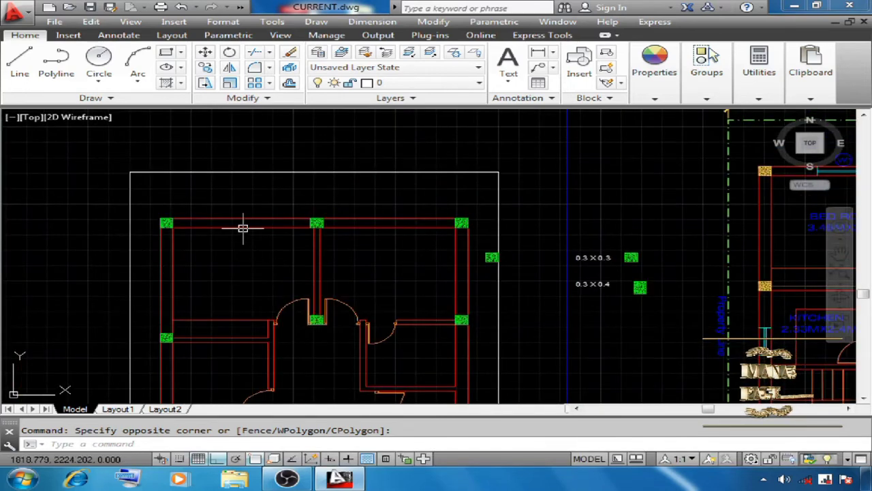
pyautogui.press('Escape')
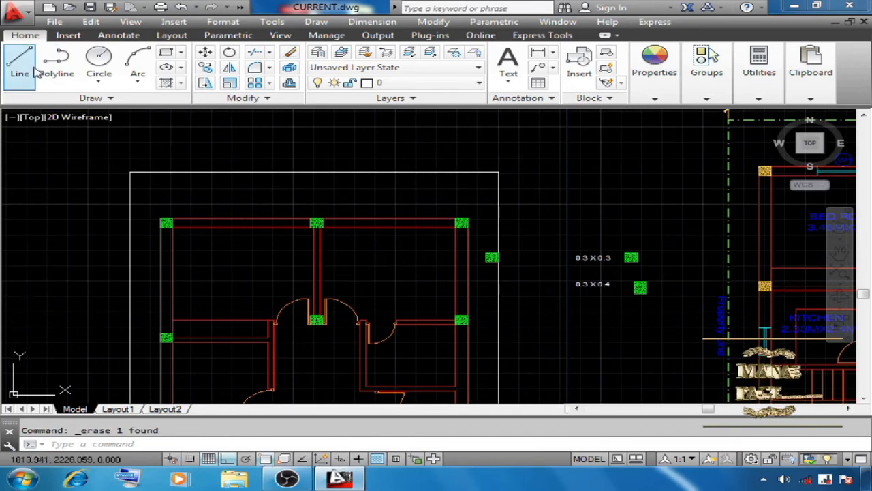
pyautogui.click(28, 65)
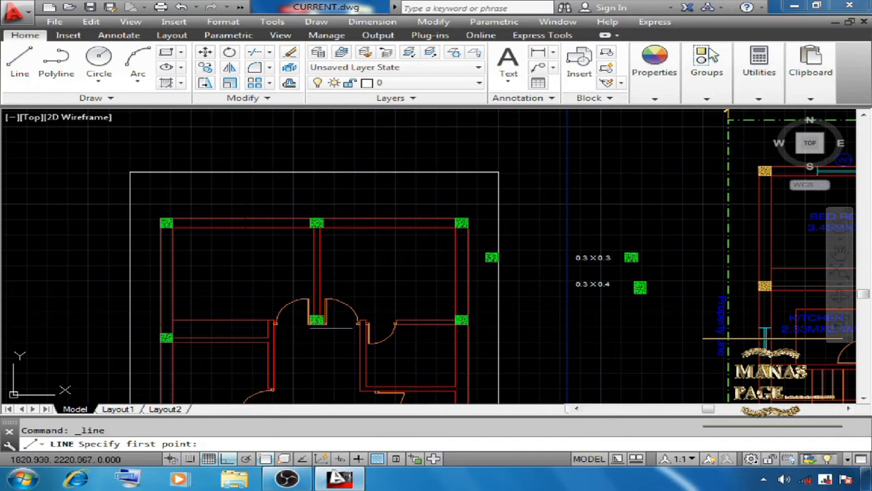
pyautogui.click(238, 227)
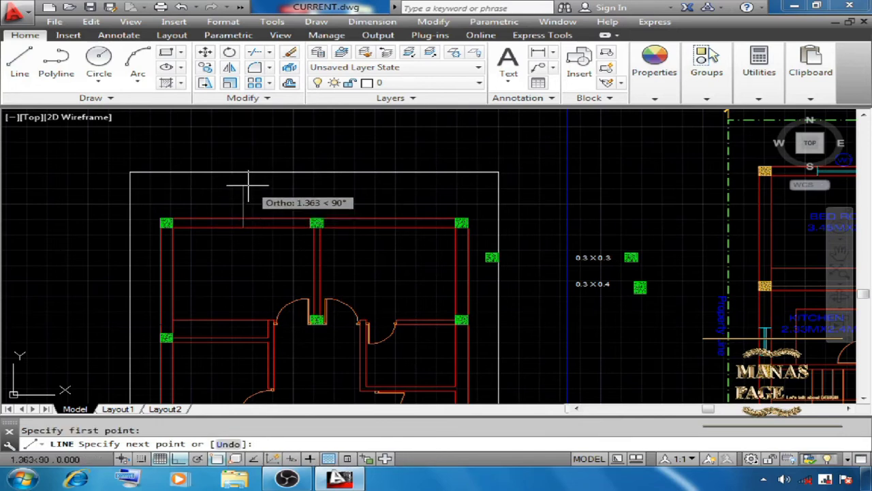
pyautogui.click(246, 184)
pyautogui.rightClick(292, 192)
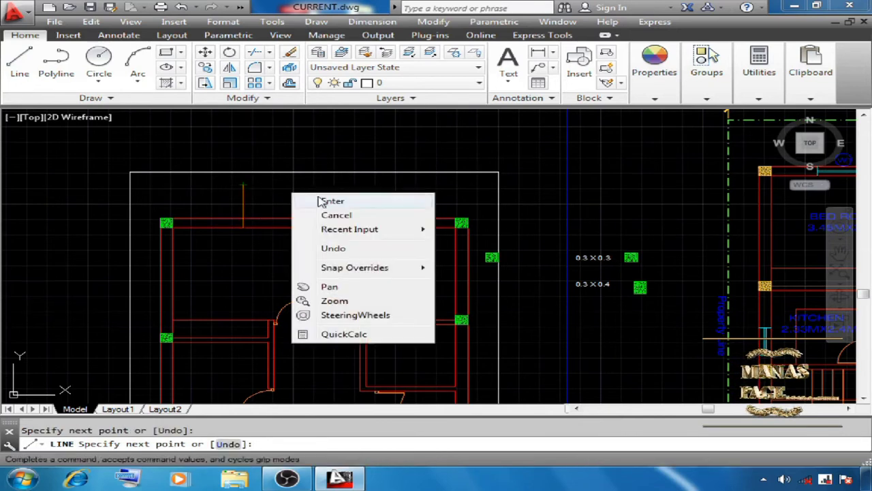
pyautogui.click(313, 201)
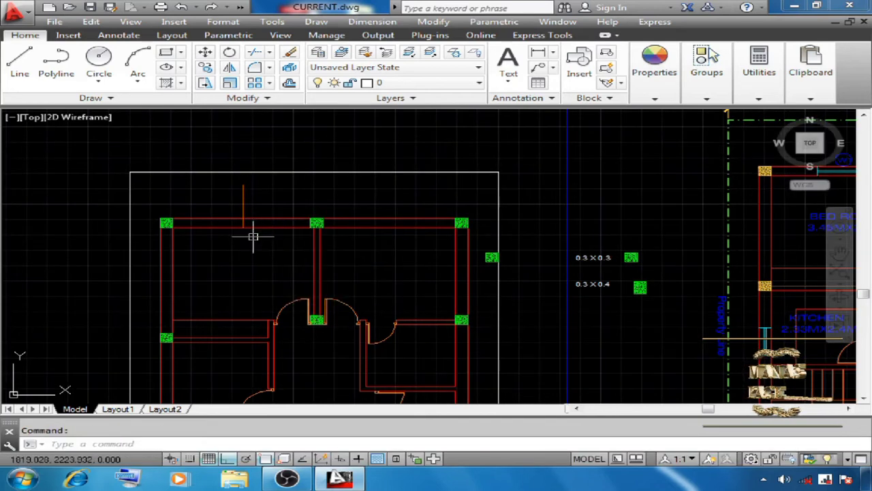
# Offset the vertical line by 0.6 to both its left and right sides.
pyautogui.write('o')
pyautogui.press('Return')
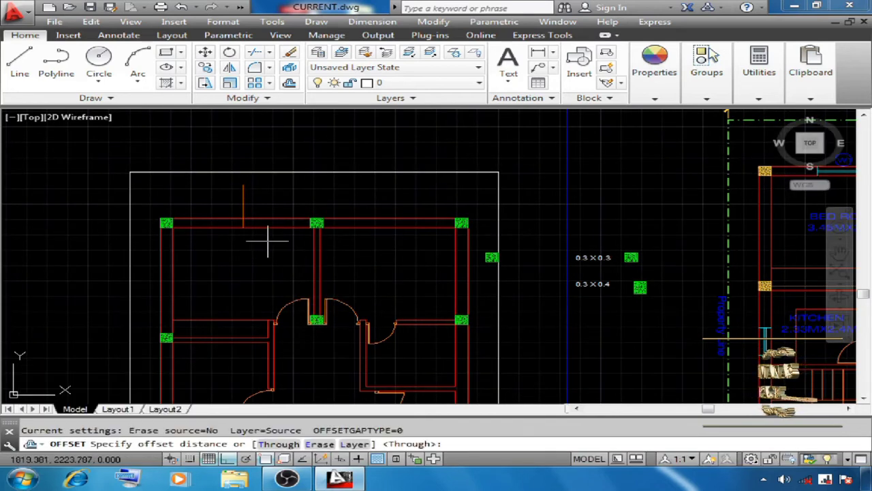
pyautogui.write('.6')
pyautogui.press('Return')
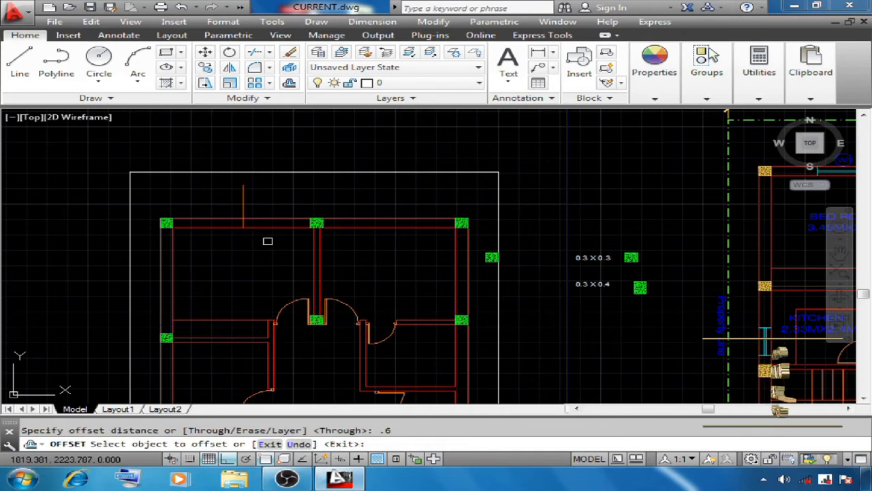
pyautogui.click(242, 197)
pyautogui.click(246, 186)
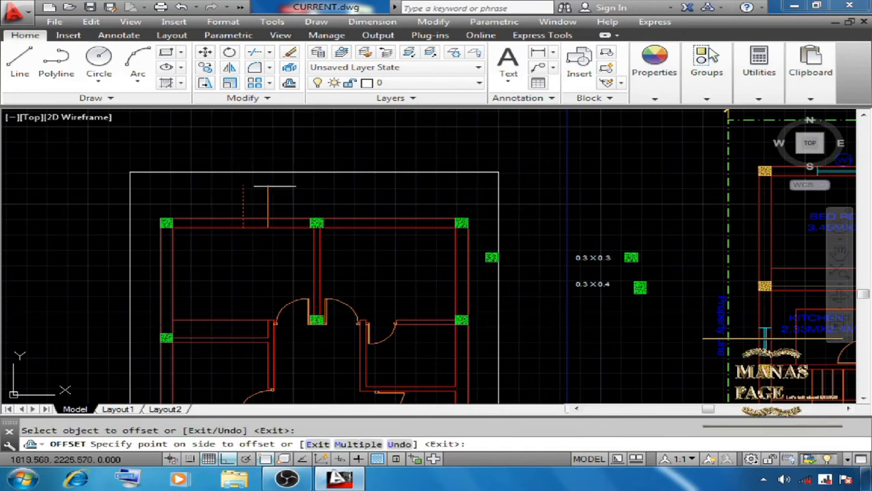
pyautogui.click(239, 197)
pyautogui.click(197, 195)
pyautogui.rightClick(196, 195)
pyautogui.click(232, 207)
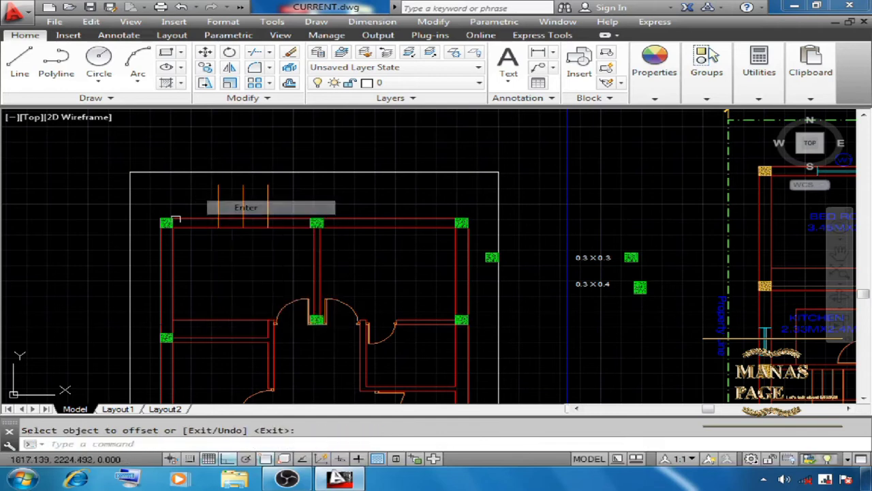
# Delete the original vertical line midway between the two offset lines.
pyautogui.click(243, 196)
pyautogui.press('Delete')
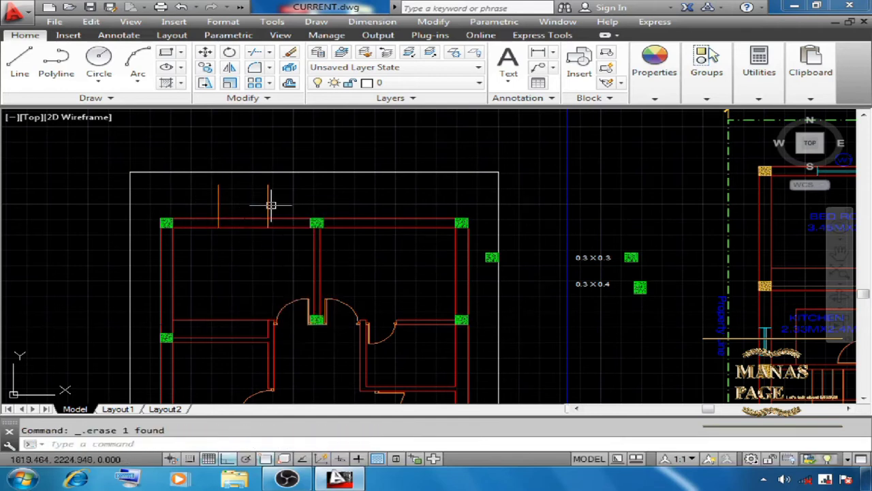
pyautogui.press('Escape')
# Trim both offset lines above the top wall's outer face, using that wall line as the cutting edge.
pyautogui.scroll(2, 228, 200)
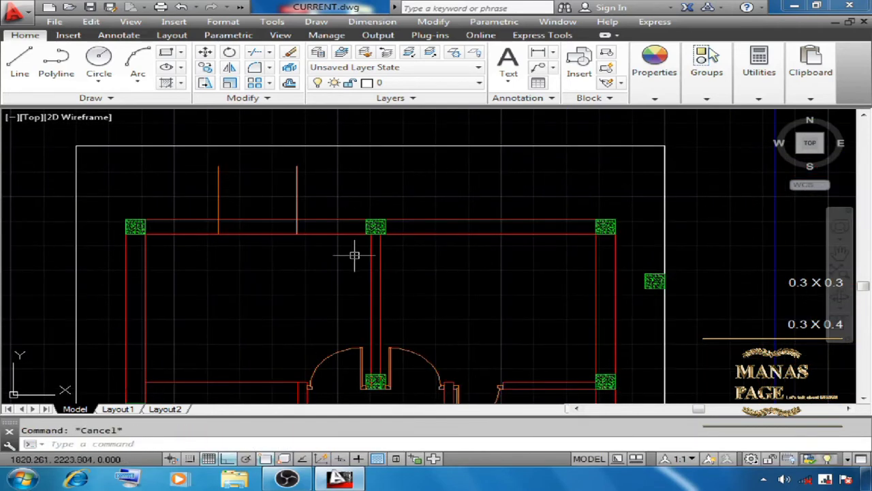
pyautogui.write('tr')
pyautogui.press('Return')
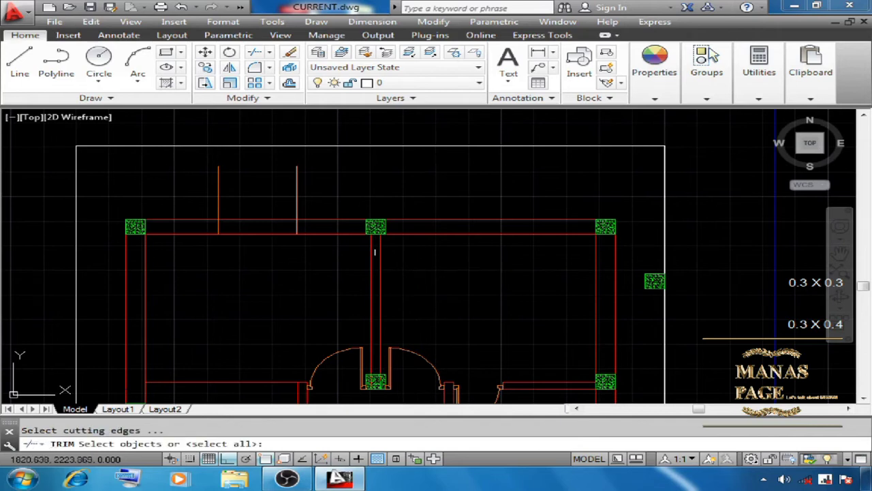
pyautogui.click(267, 219)
pyautogui.press('Return')
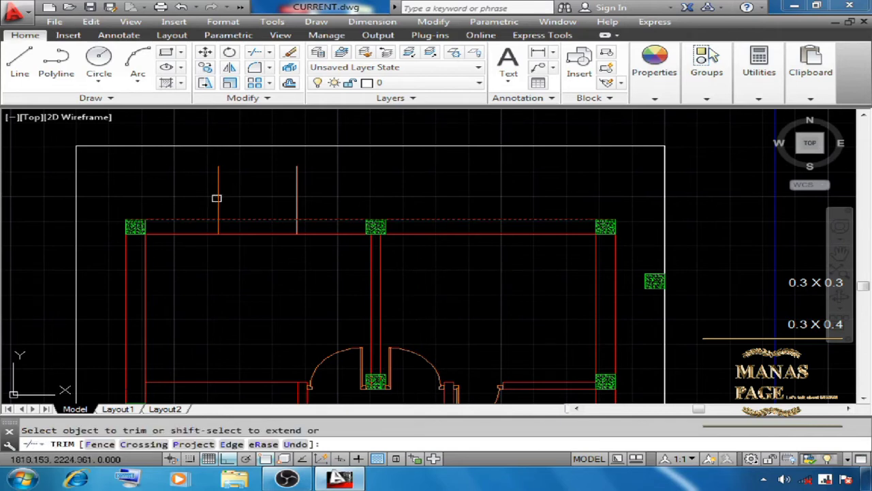
pyautogui.click(302, 195)
pyautogui.click(285, 198)
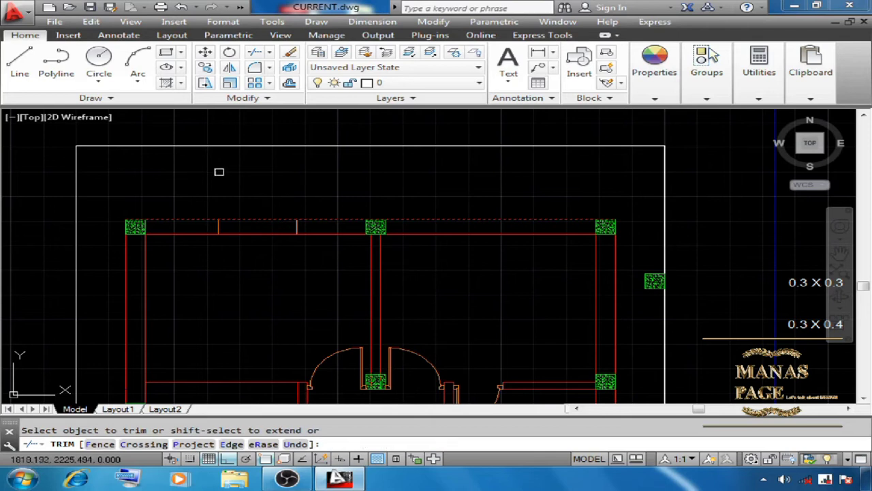
pyautogui.rightClick(218, 172)
pyautogui.click(235, 179)
# Draw a horizontal line between the midpoints of the two window jamb lines in the upper-left room's top wall.
pyautogui.click(22, 65)
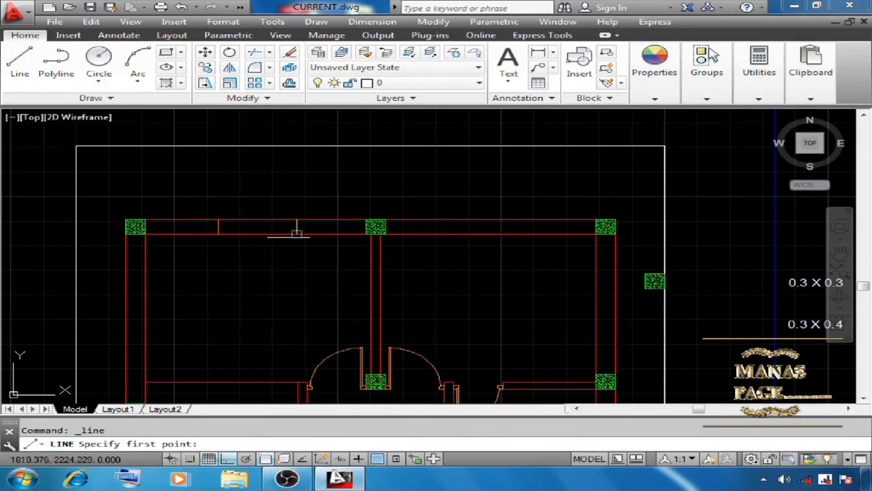
pyautogui.click(218, 227)
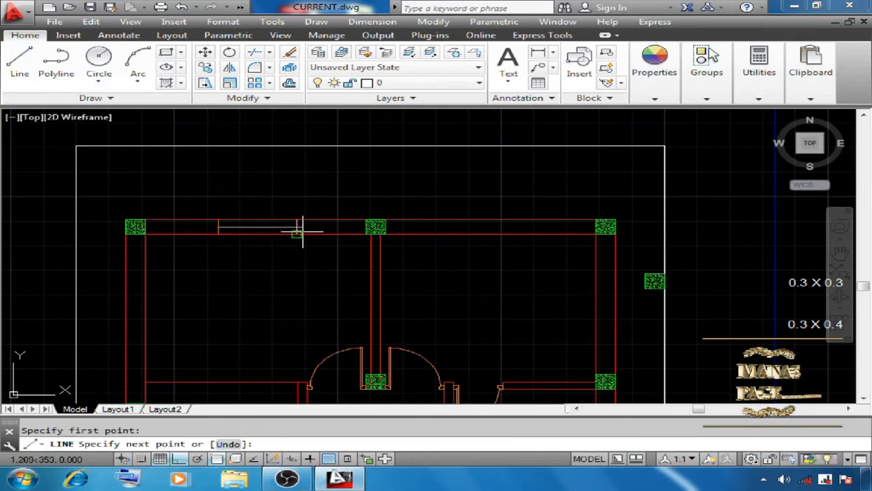
pyautogui.click(297, 227)
pyautogui.rightClick(313, 184)
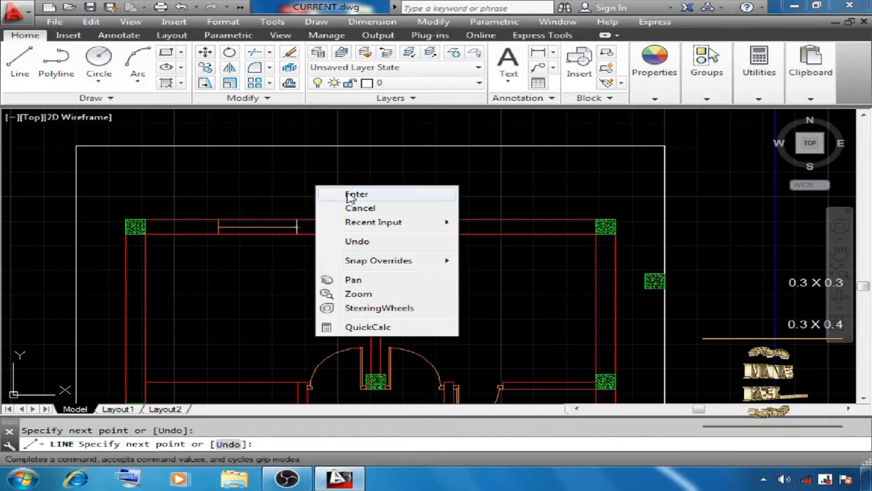
pyautogui.click(351, 194)
# Offset the window's horizontal centre line by 0.025 to both its upper and lower sides.
pyautogui.scroll(3, 215, 214)
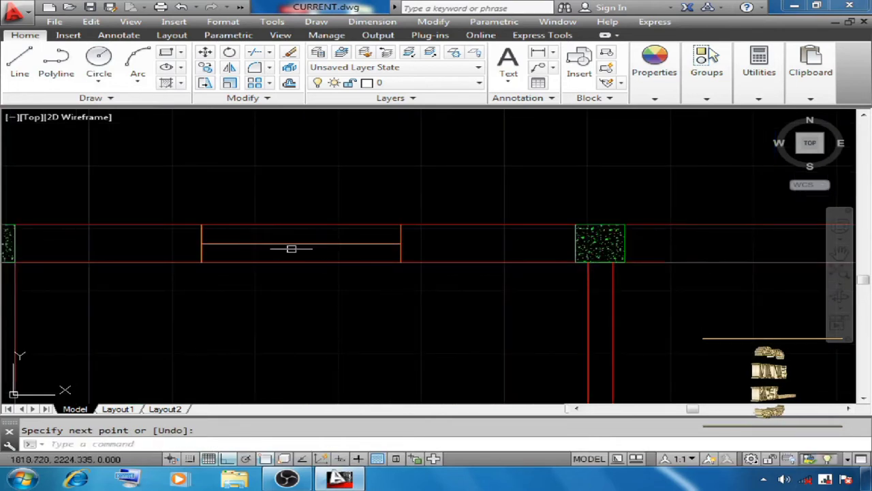
pyautogui.click(289, 82)
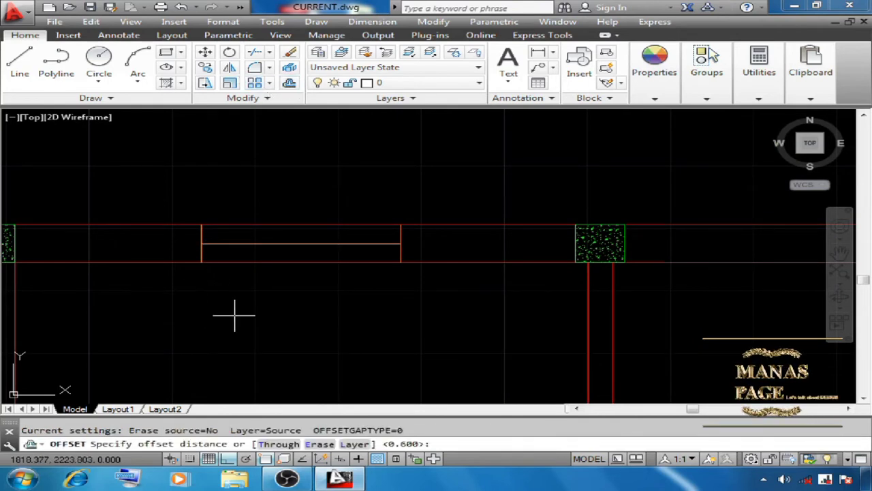
pyautogui.write('.025')
pyautogui.press('Return')
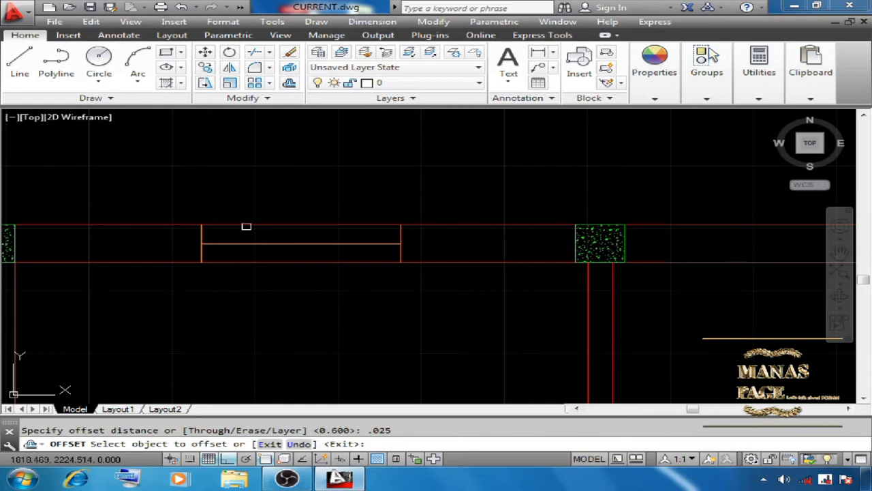
pyautogui.click(276, 242)
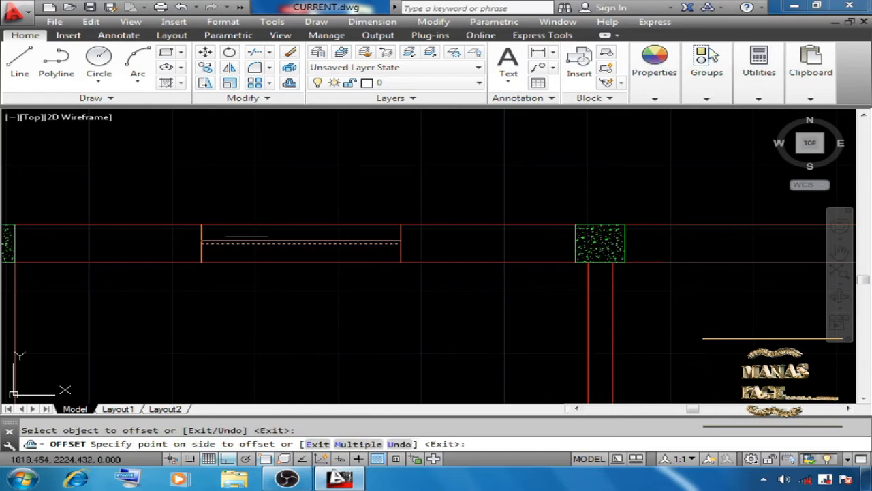
pyautogui.click(257, 202)
pyautogui.click(261, 243)
pyautogui.click(304, 186)
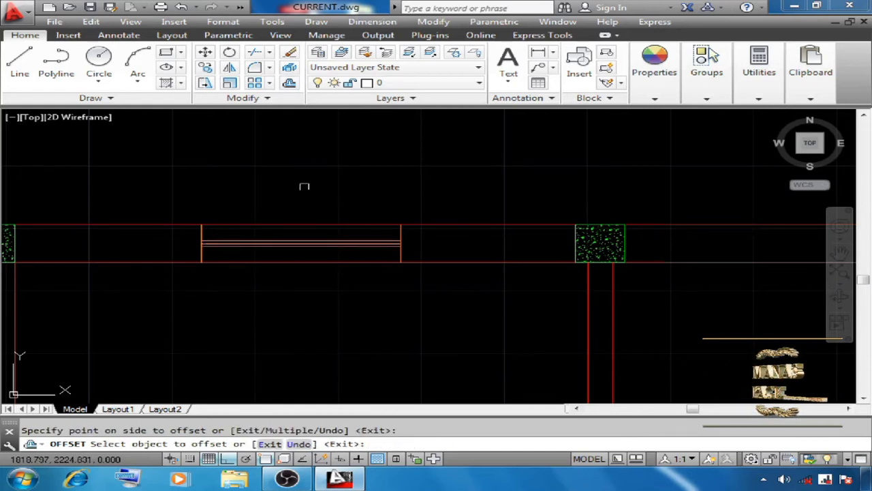
pyautogui.rightClick(306, 173)
pyautogui.click(337, 182)
# Delete the middle line between the window's two offset glazing lines.
pyautogui.scroll(2, 269, 247)
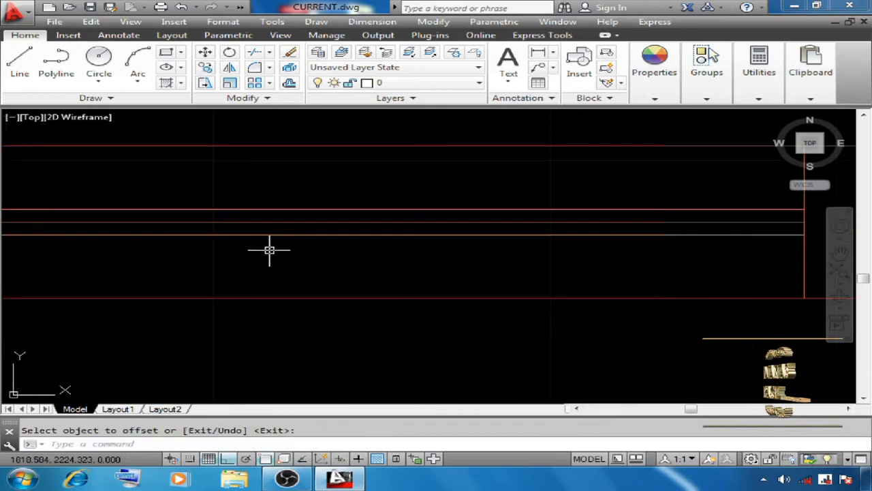
pyautogui.press('Escape')
pyautogui.click(300, 222)
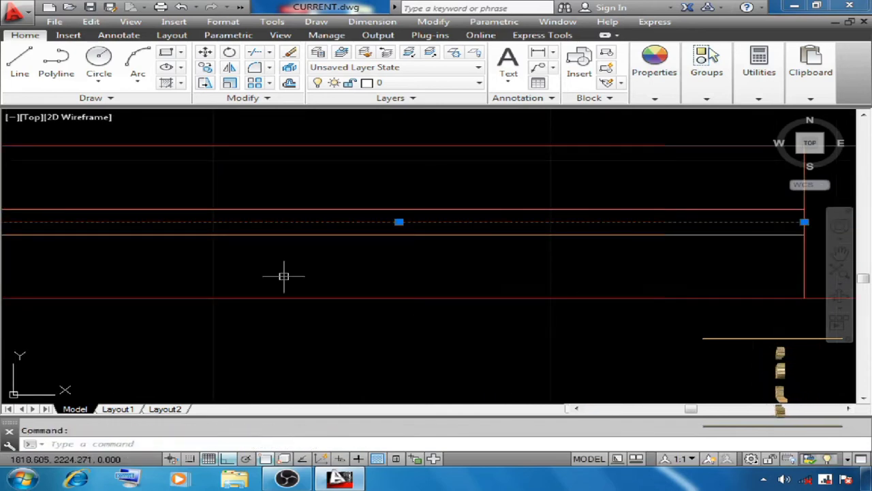
pyautogui.press('Delete')
pyautogui.scroll(-2, 272, 239)
pyautogui.scroll(-1, 265, 241)
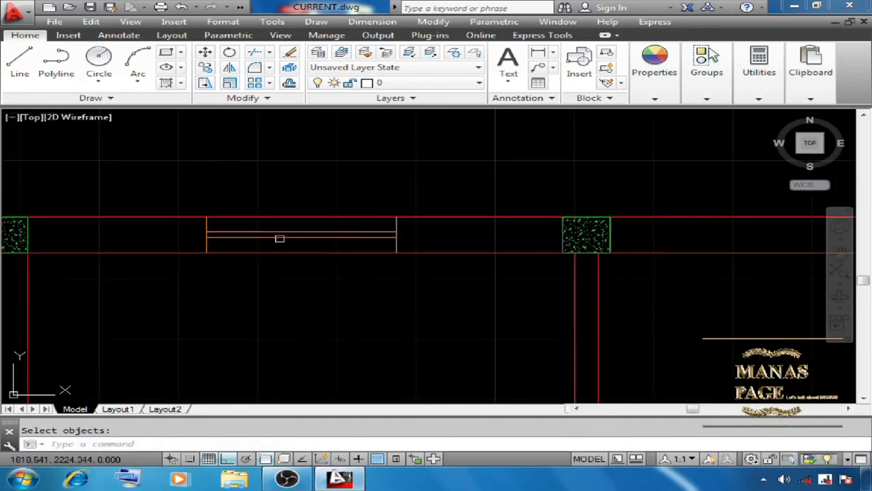
# Draw a horizontal construction line across the upper-right room, from a nearest point on the dividing wall perpendicular to the right wall's inner face.
pyautogui.scroll(-4, 360, 232)
pyautogui.scroll(2, 326, 244)
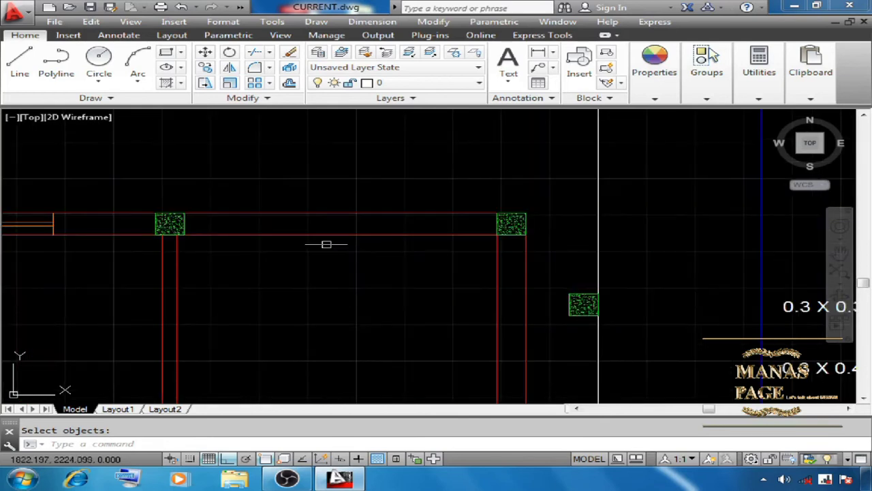
pyautogui.press('Escape')
pyautogui.scroll(-2, 357, 184)
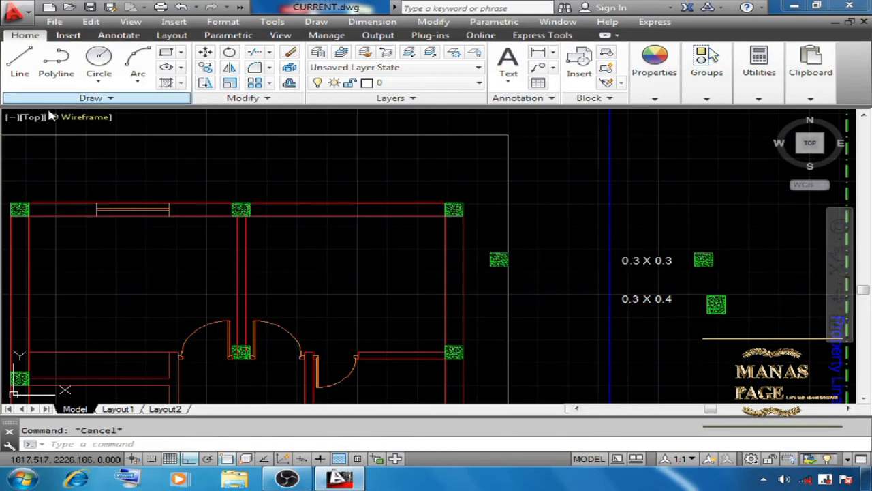
pyautogui.click(20, 61)
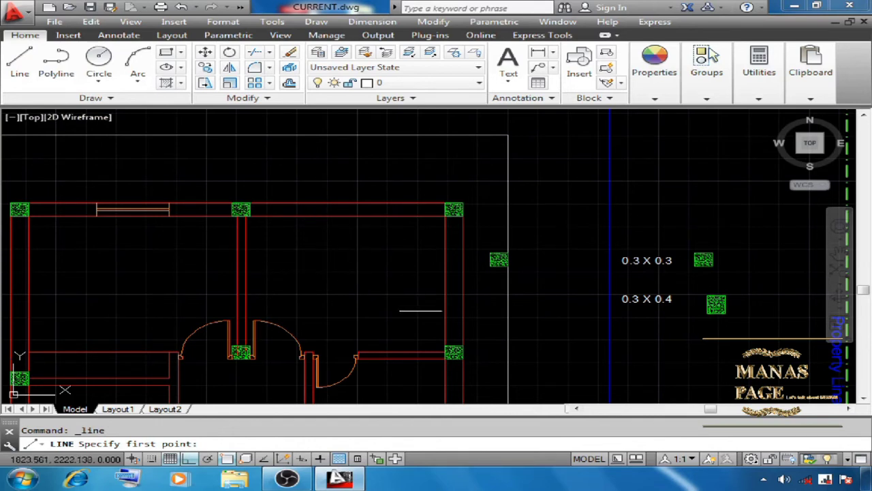
pyautogui.press('Escape')
pyautogui.click(20, 62)
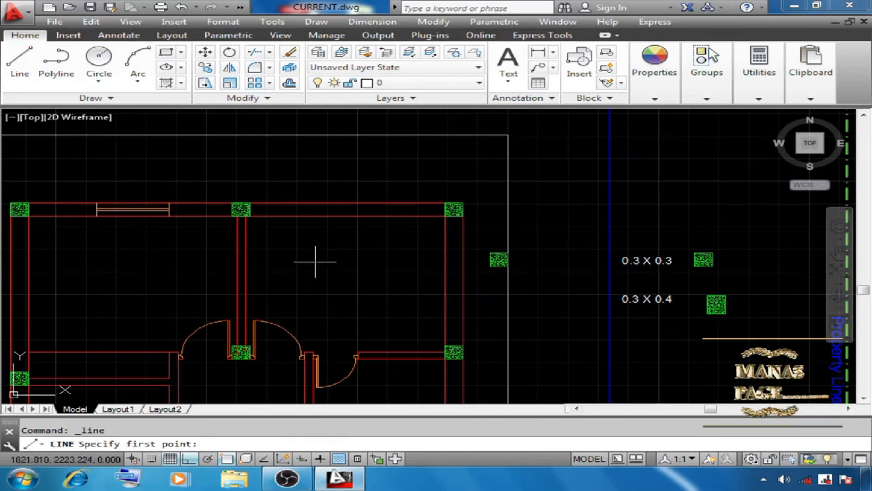
pyautogui.keyDown('shift'); pyautogui.rightClick(321, 253); pyautogui.keyUp('shift')
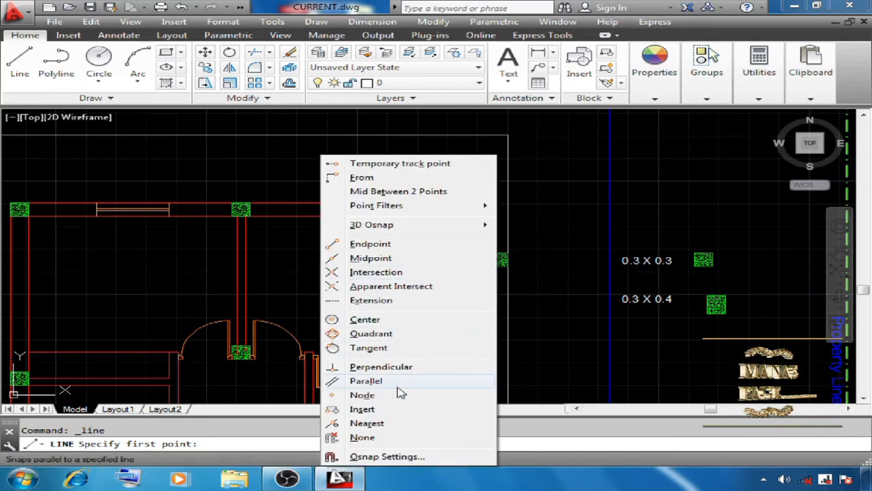
pyautogui.click(367, 423)
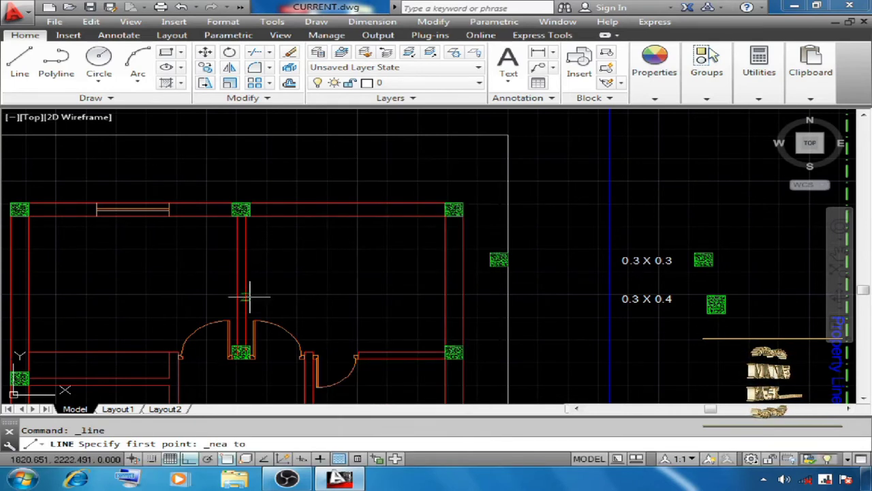
pyautogui.click(245, 265)
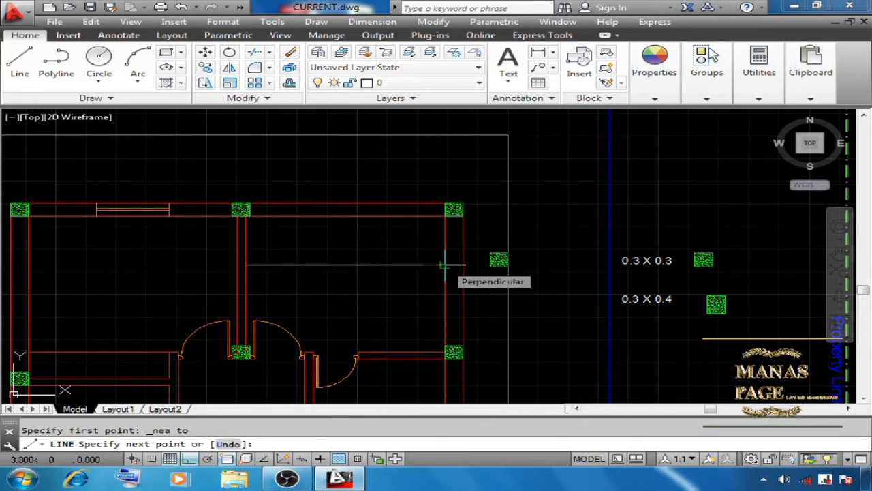
pyautogui.keyDown('shift'); pyautogui.rightClick(367, 248); pyautogui.keyUp('shift')
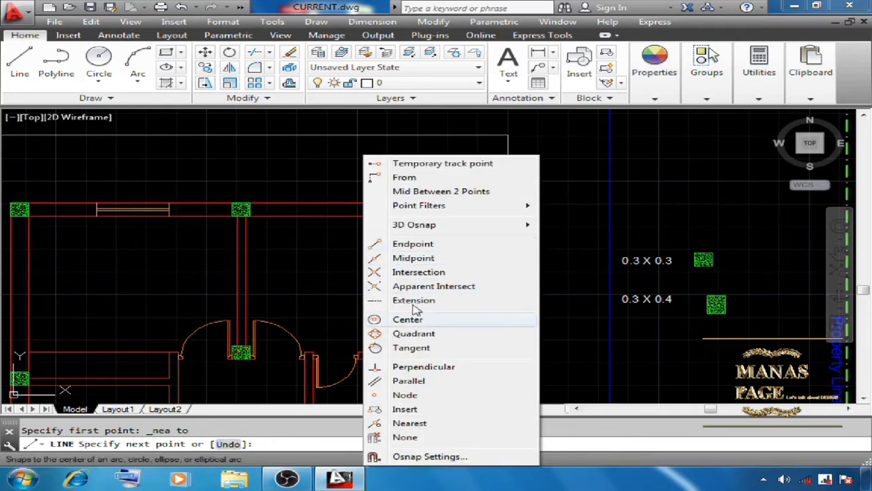
pyautogui.click(430, 369)
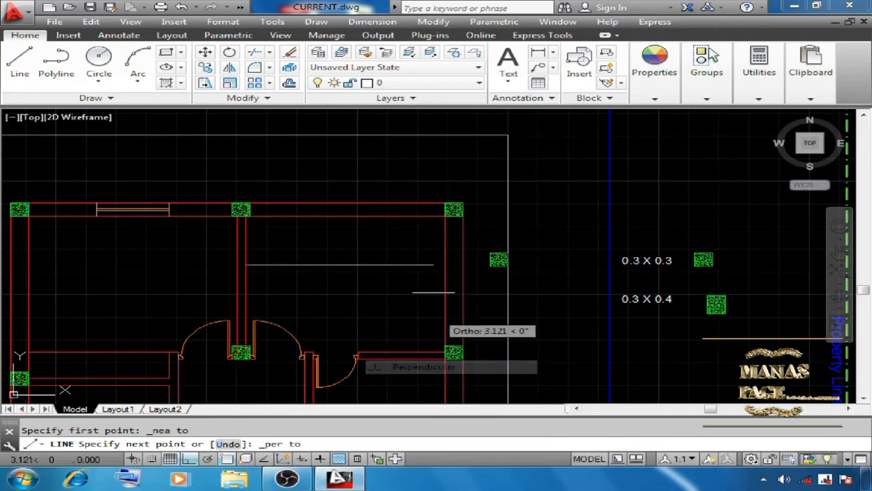
pyautogui.click(445, 265)
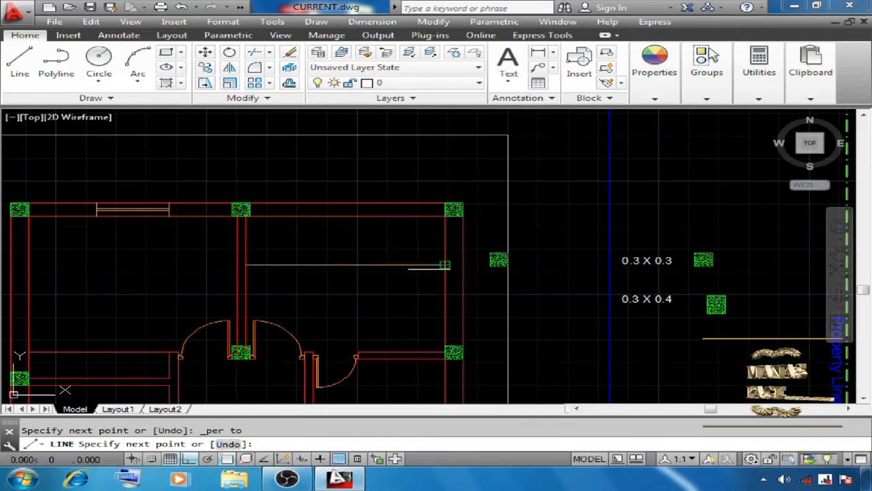
pyautogui.rightClick(368, 246)
pyautogui.click(392, 251)
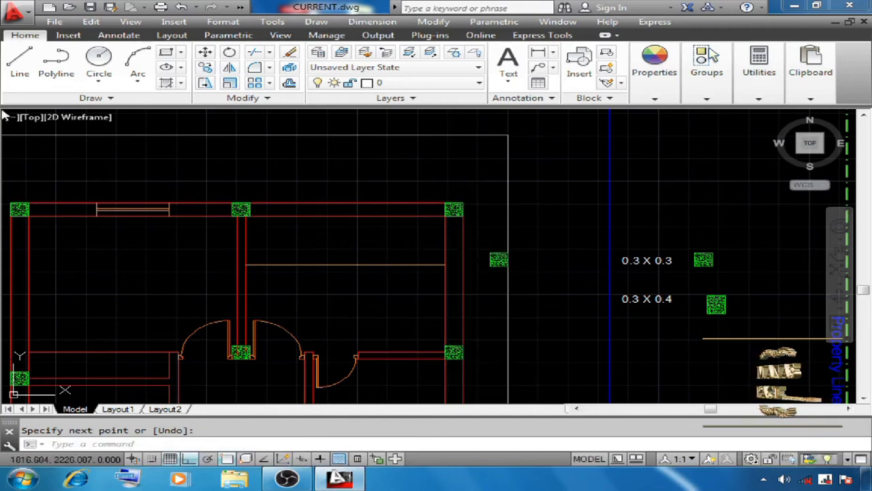
# Draw a vertical line from the midpoint of the horizontal construction line up past the top wall's outer face.
pyautogui.click(19, 64)
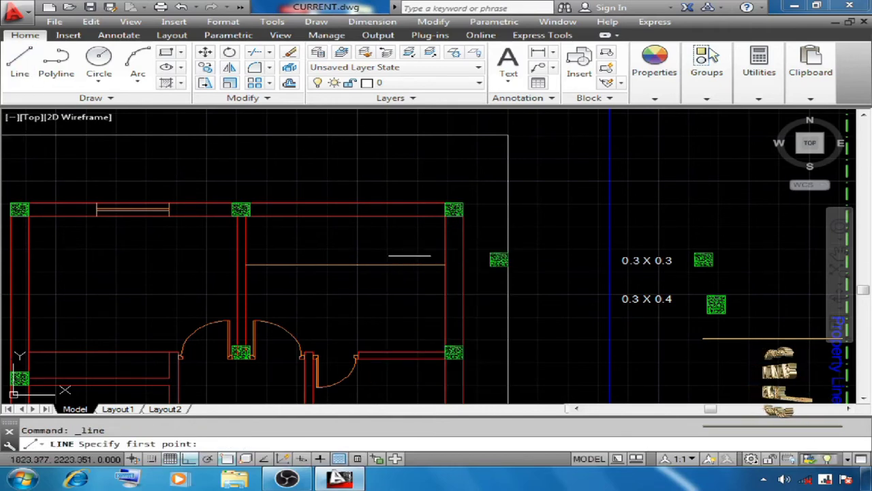
pyautogui.click(346, 264)
pyautogui.click(358, 155)
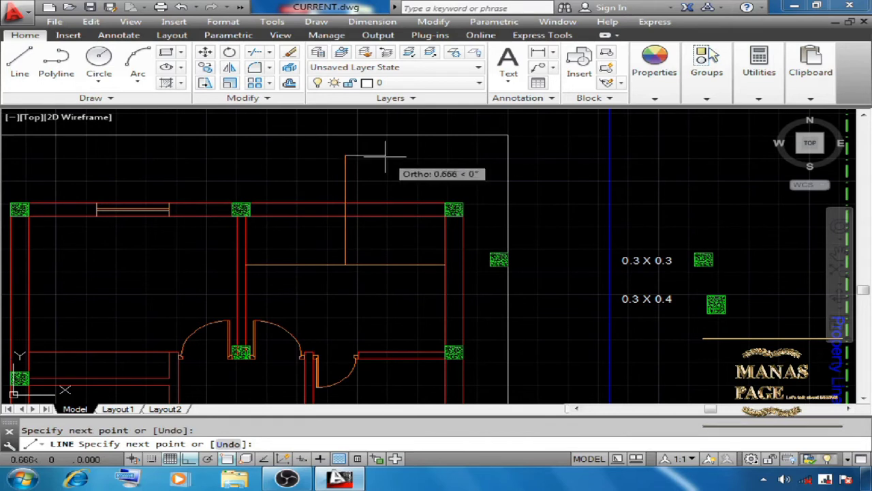
pyautogui.rightClick(385, 157)
pyautogui.click(409, 164)
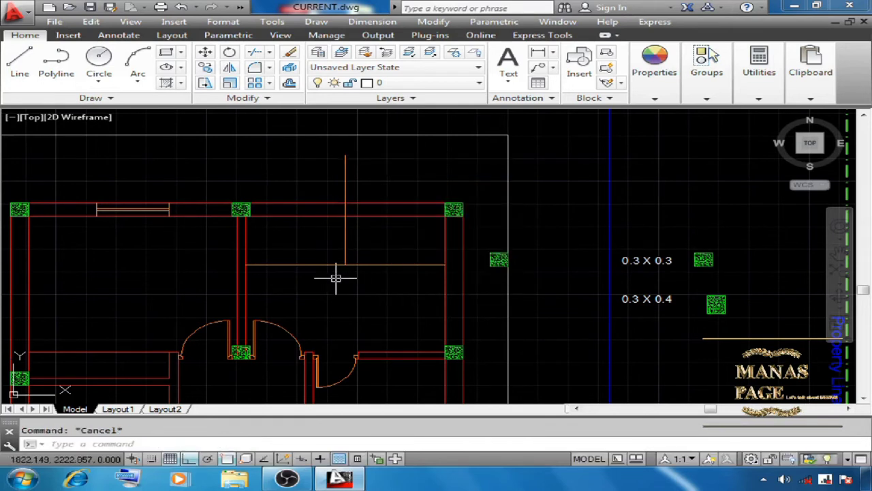
# Place a copy of the window centred in the upper-right room's top wall and remove the two construction lines.
pyautogui.write('m')
pyautogui.press('space')
pyautogui.scroll(3, 407, 193)
pyautogui.scroll(-5, 375, 191)
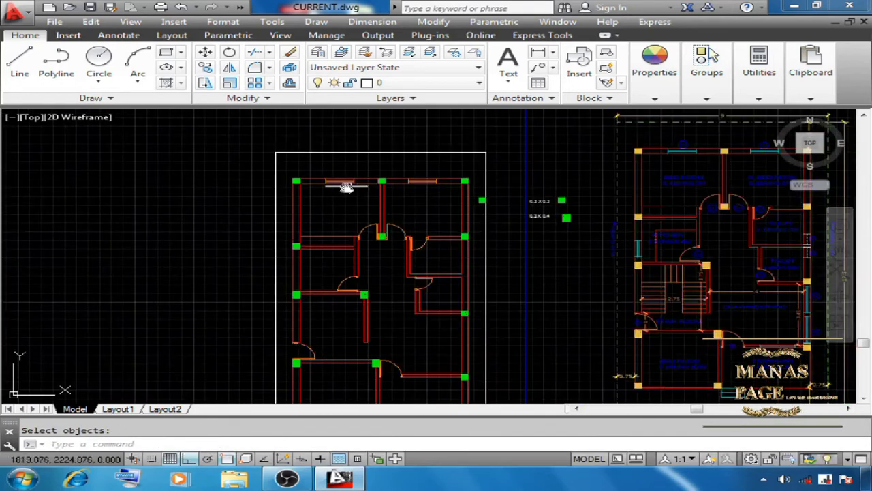
# Draw a line across the left wall's thickness along the upper edge of the column at the kitchen's lower-left corner.
pyautogui.scroll(2, 411, 199)
pyautogui.moveTo(428, 224); pyautogui.dragTo(457, 187, button='middle')
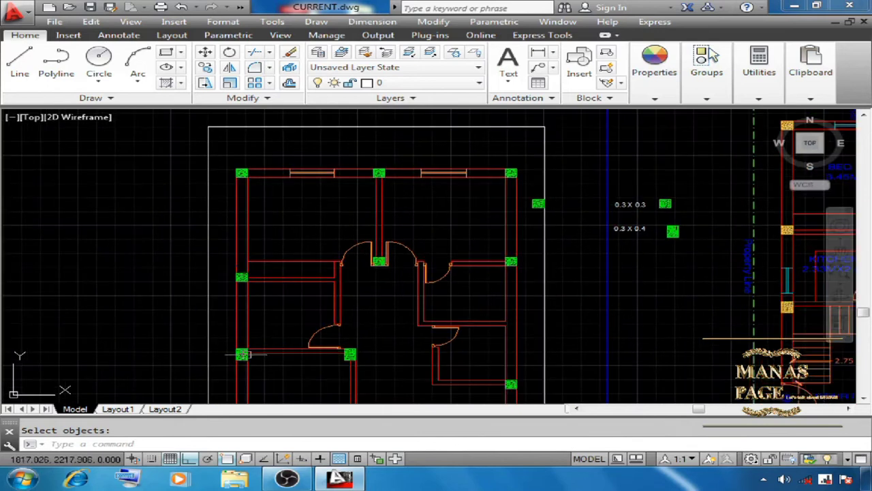
pyautogui.scroll(2, 245, 344)
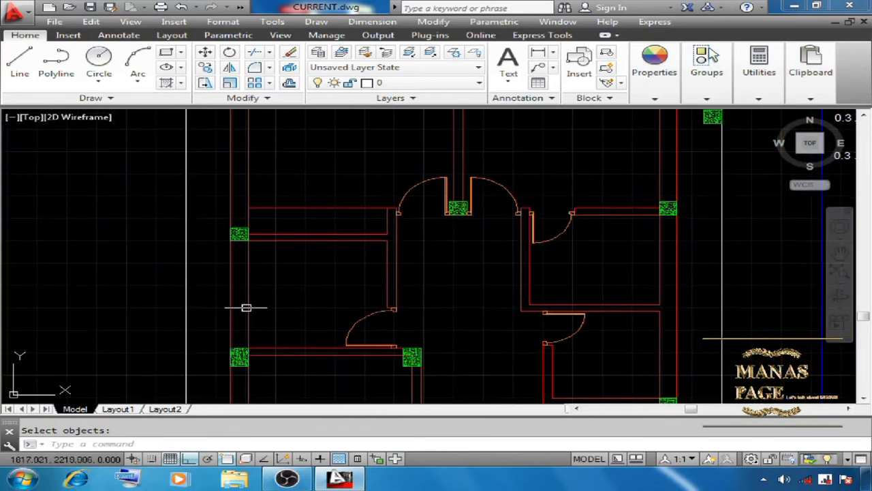
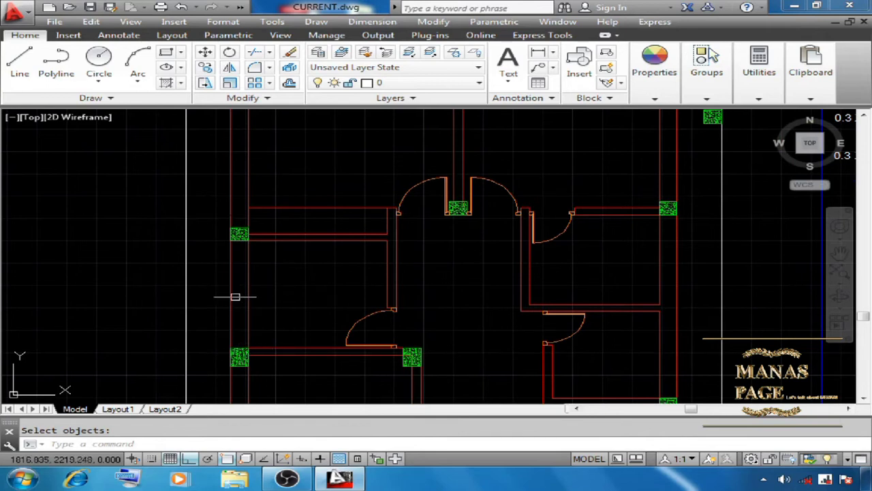
pyautogui.click(22, 61)
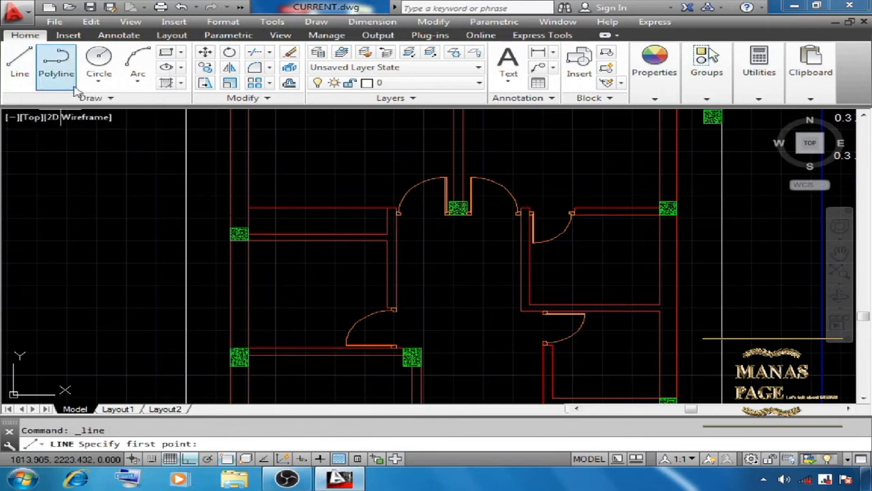
pyautogui.scroll(5, 252, 343)
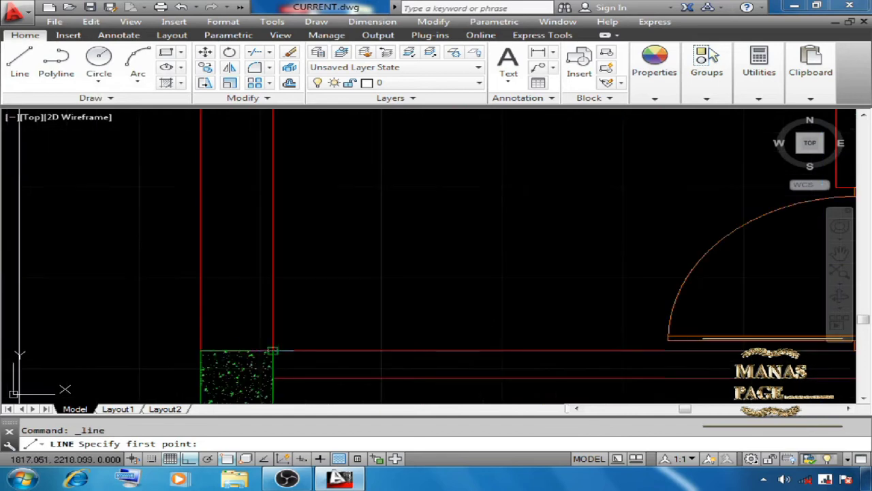
pyautogui.click(273, 351)
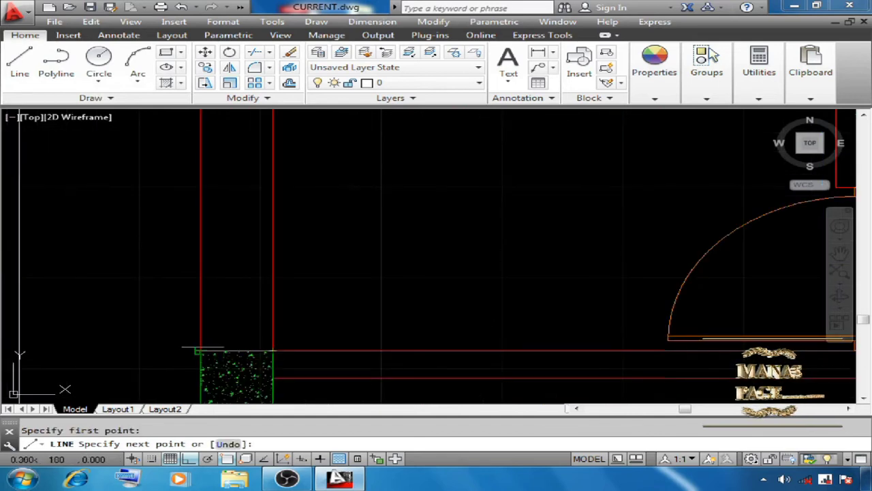
pyautogui.rightClick(332, 226)
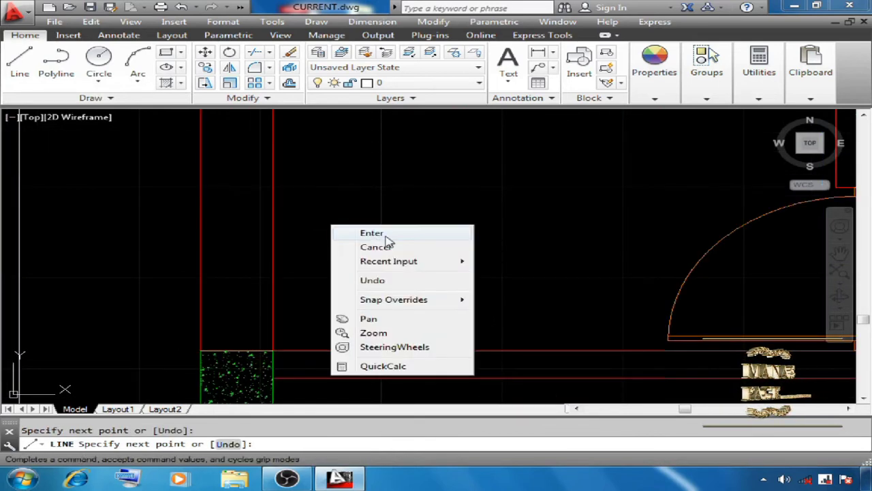
pyautogui.click(383, 234)
# Offset the line along the upper edge of the kitchen's lower-left column 0.3 upward within the left wall.
pyautogui.scroll(-3, 314, 266)
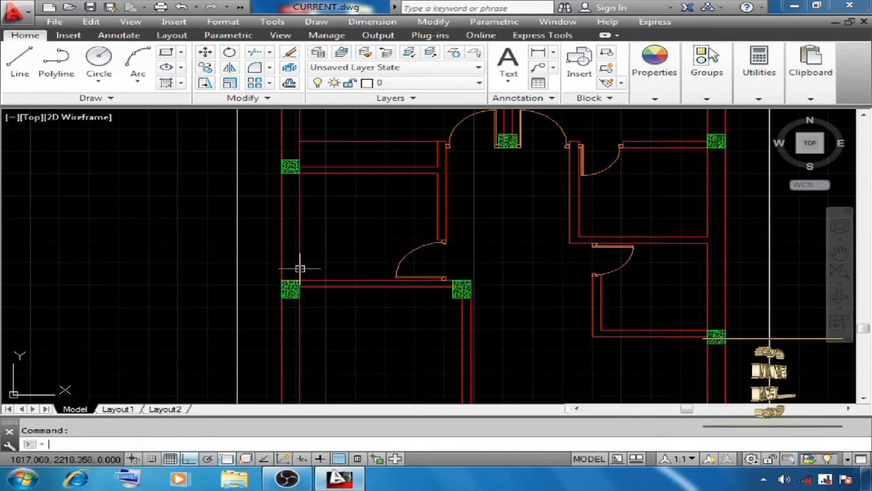
pyautogui.write('o')
pyautogui.press('Return')
pyautogui.write('.')
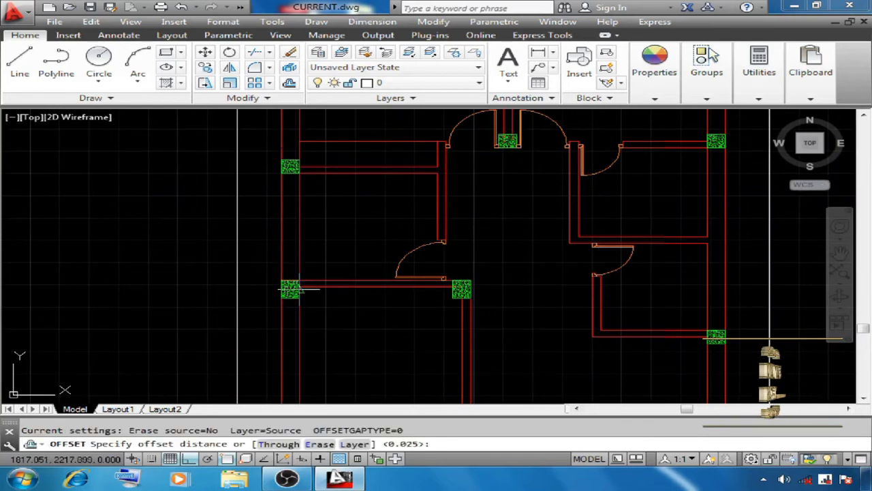
pyautogui.write('3')
pyautogui.press('Return')
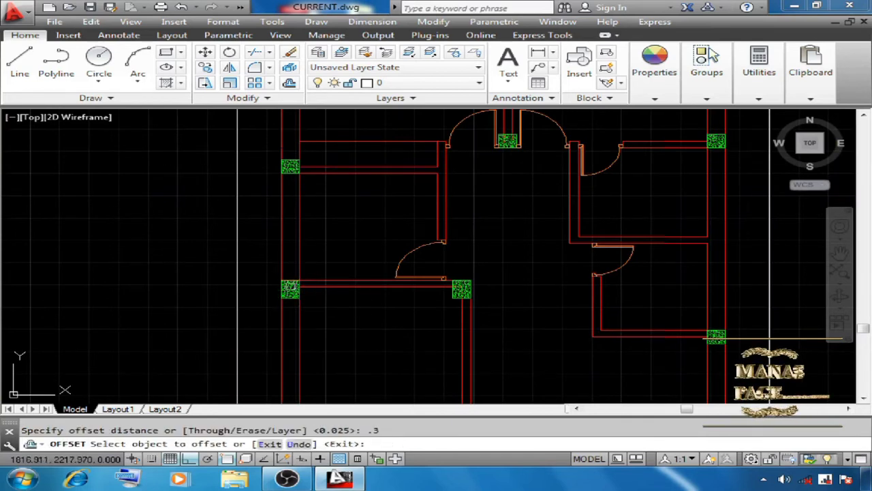
pyautogui.scroll(5, 291, 279)
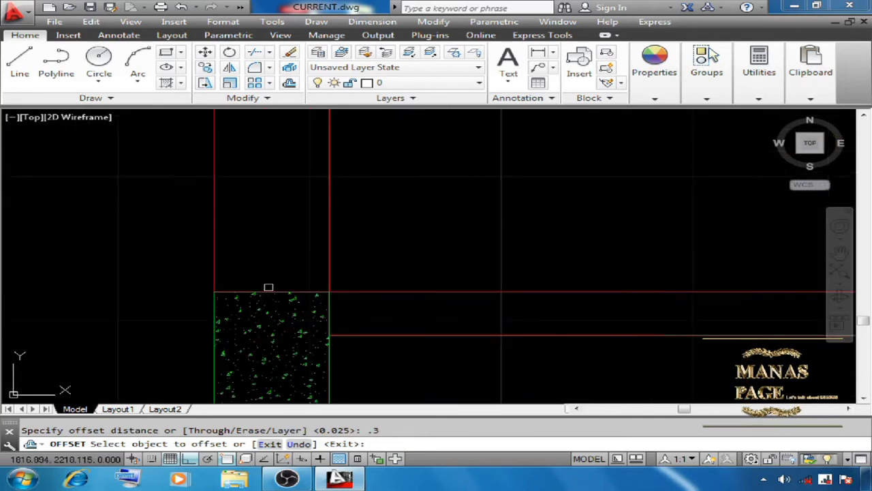
pyautogui.click(266, 292)
pyautogui.scroll(-5, 267, 291)
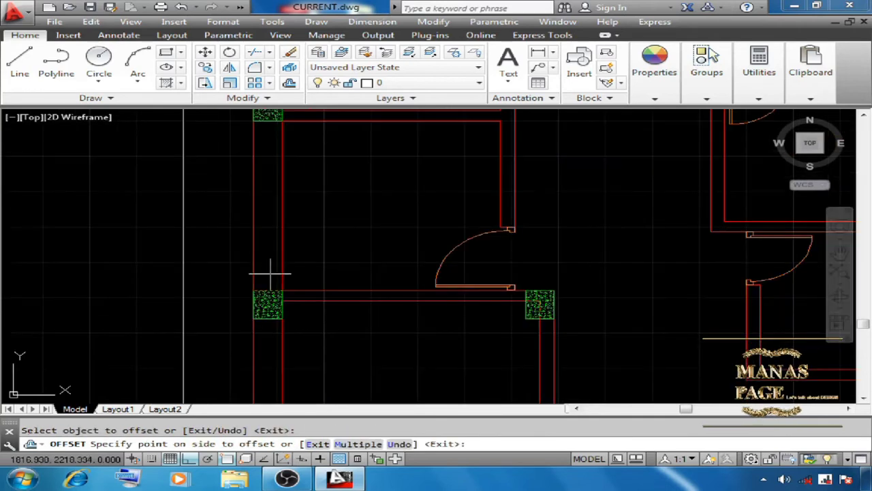
pyautogui.click(261, 223)
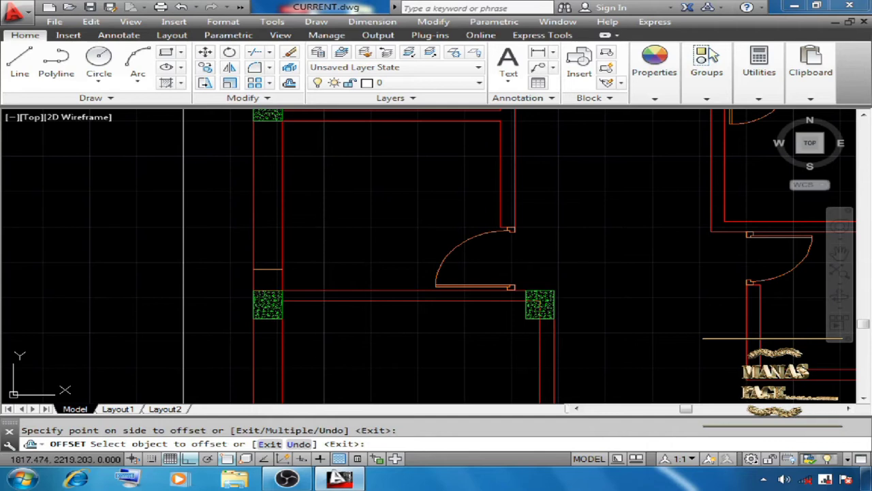
pyautogui.rightClick(316, 212)
pyautogui.click(344, 219)
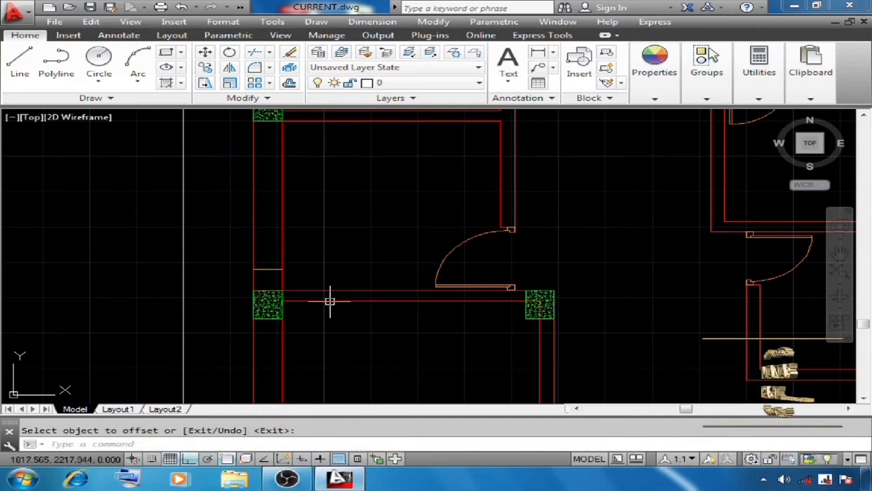
# Offset the new line across the kitchen's left wall 0.9 upward to mark the window's other end.
pyautogui.write('o')
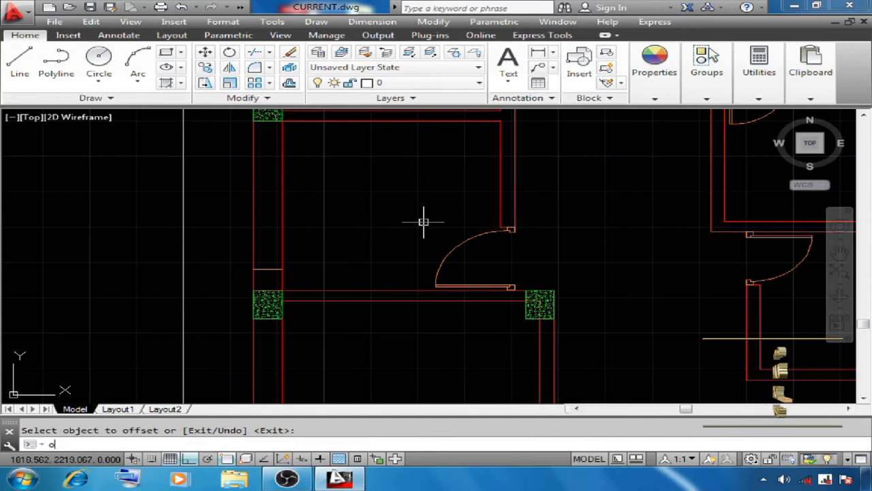
pyautogui.press('Return')
pyautogui.write('.9')
pyautogui.press('Return')
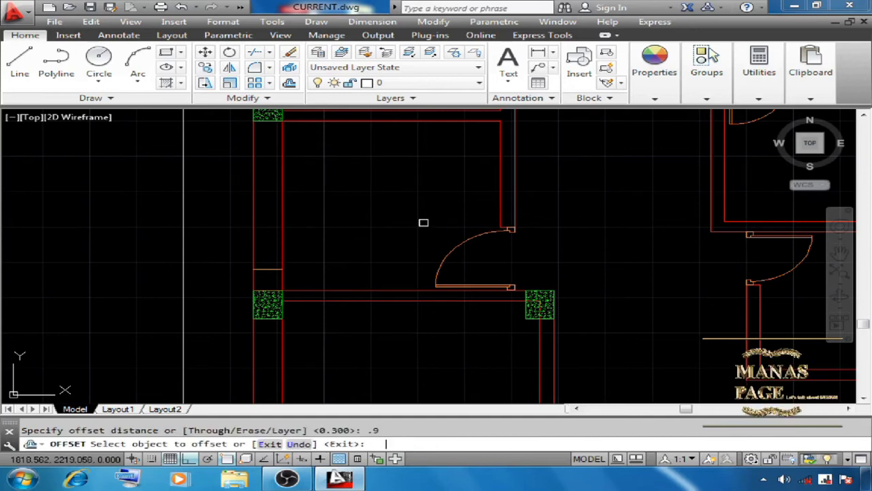
pyautogui.click(261, 269)
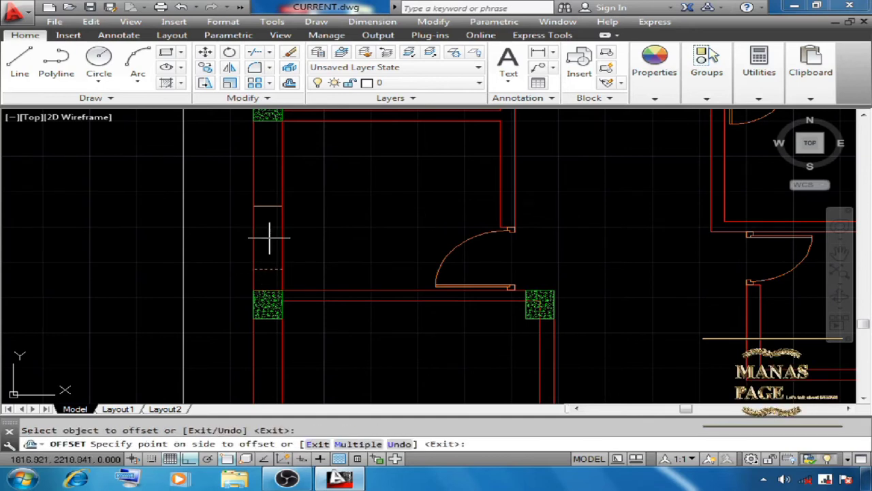
pyautogui.click(265, 173)
pyautogui.rightClick(345, 179)
pyautogui.click(382, 185)
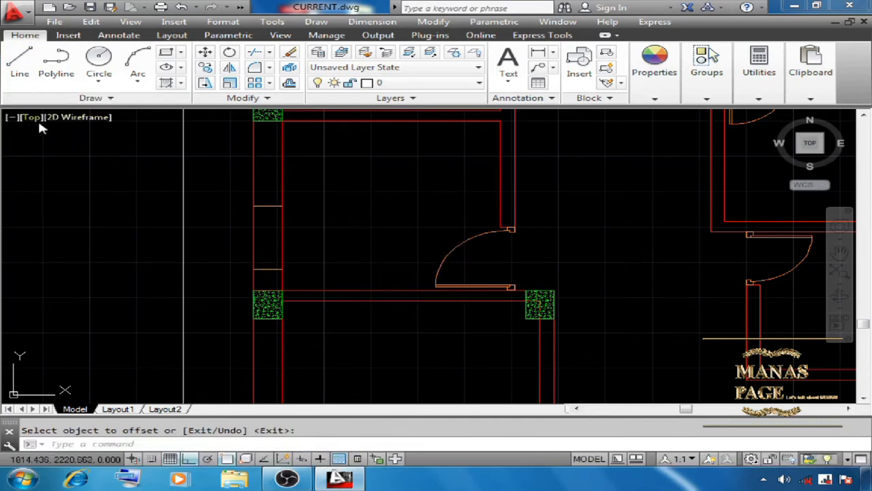
# Draw a vertical centre line between the midpoints of the two window end lines in the kitchen's left wall.
pyautogui.click(19, 65)
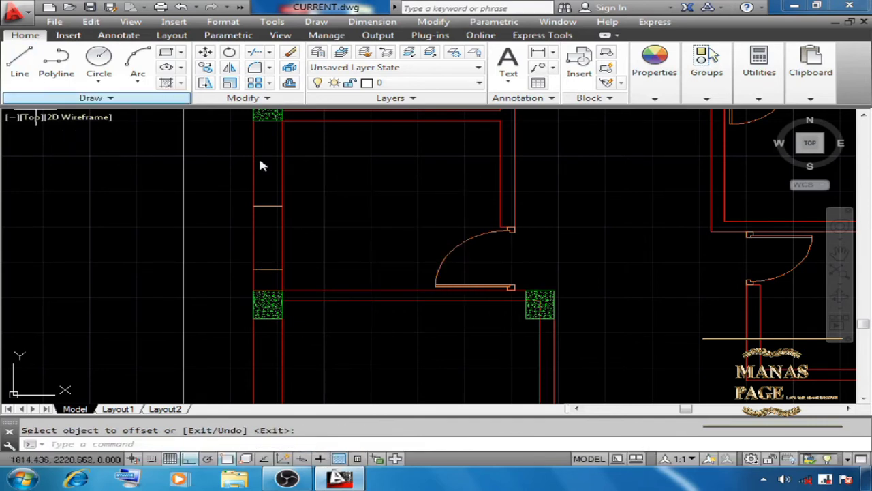
pyautogui.click(268, 270)
pyautogui.click(267, 205)
pyautogui.rightClick(349, 193)
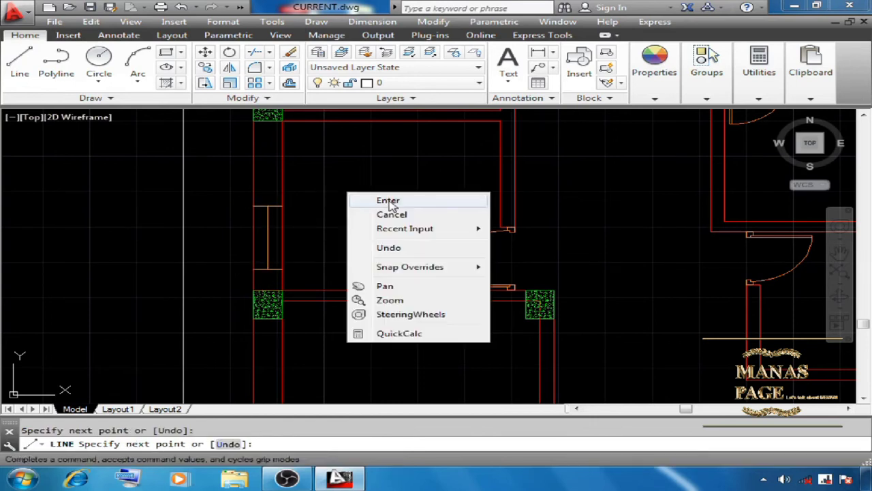
pyautogui.click(389, 201)
# Offset the kitchen window's centre line 0.025 to both sides.
pyautogui.write('o')
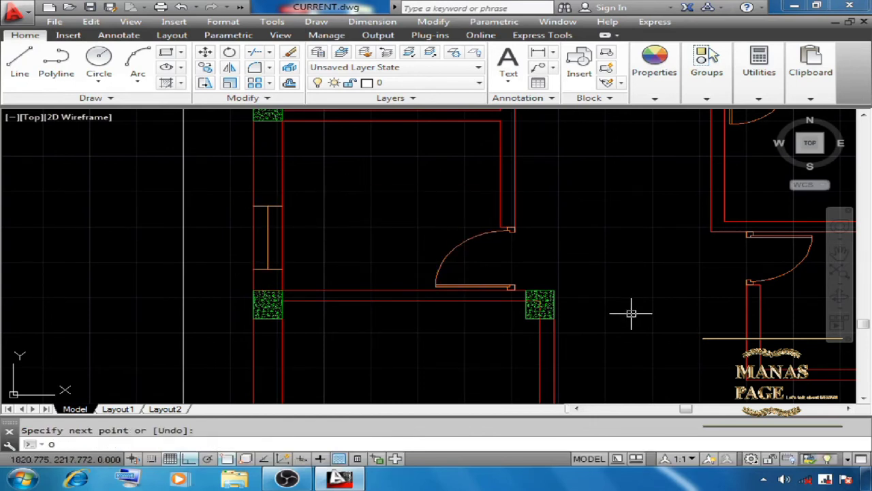
pyautogui.press('Return')
pyautogui.press('Return')
pyautogui.scroll(3, 137, 220)
pyautogui.click(453, 296)
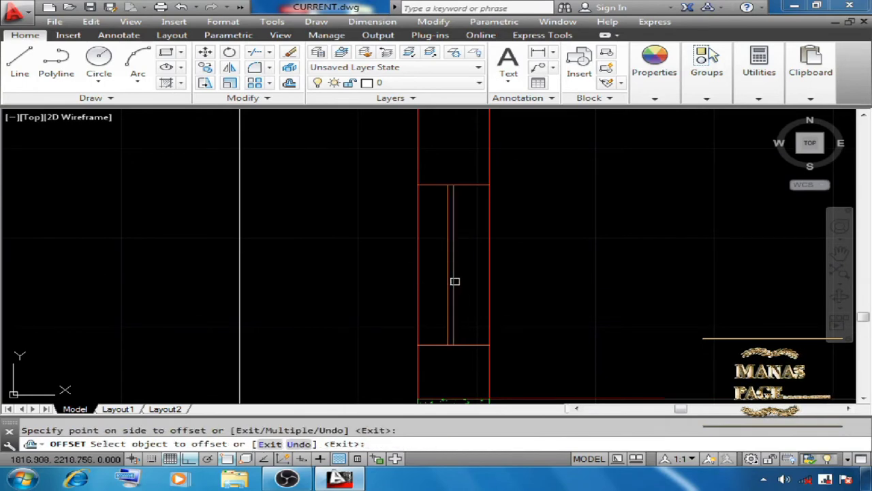
pyautogui.click(454, 281)
pyautogui.click(482, 281)
pyautogui.rightClick(544, 265)
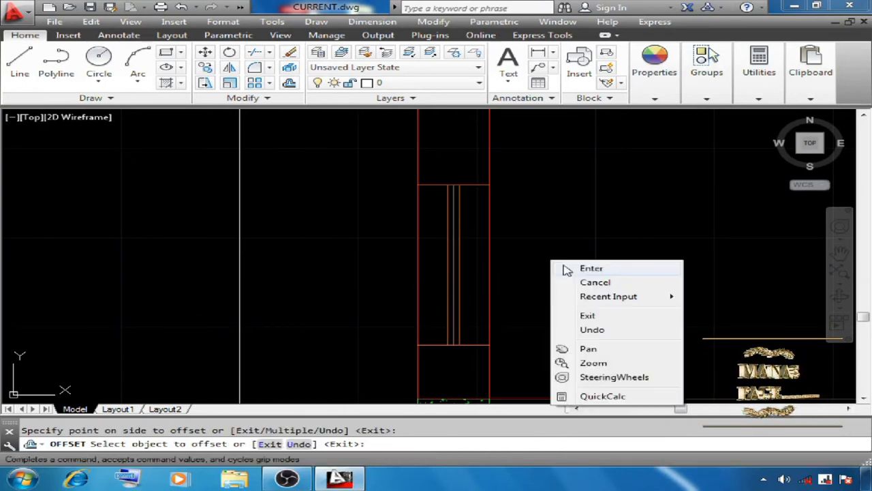
pyautogui.click(571, 269)
# Erase the middle line between the two offset lines of the kitchen window.
pyautogui.press('Escape')
pyautogui.click(289, 54)
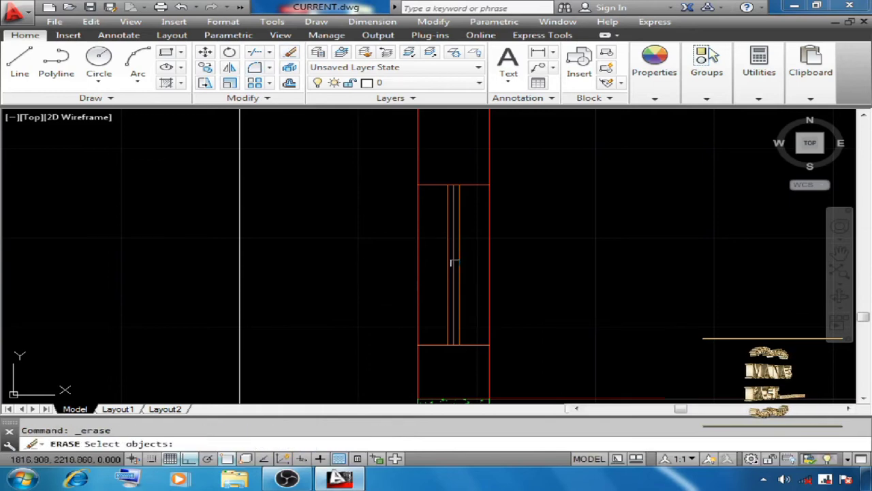
pyautogui.scroll(4, 456, 272)
pyautogui.click(428, 263)
pyautogui.scroll(-5, 436, 258)
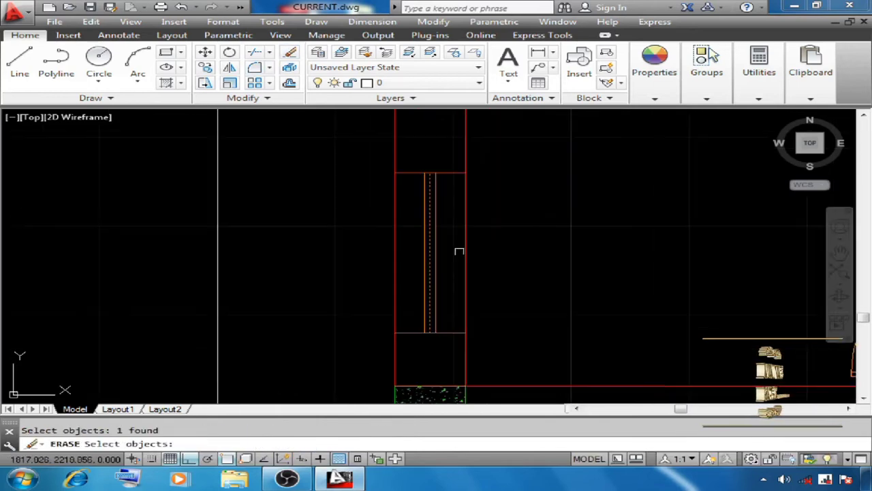
pyautogui.press('Escape')
# Offset the short vertical line on the wall between the lower door and the right column 0.75 to both sides.
pyautogui.scroll(-5, 343, 211)
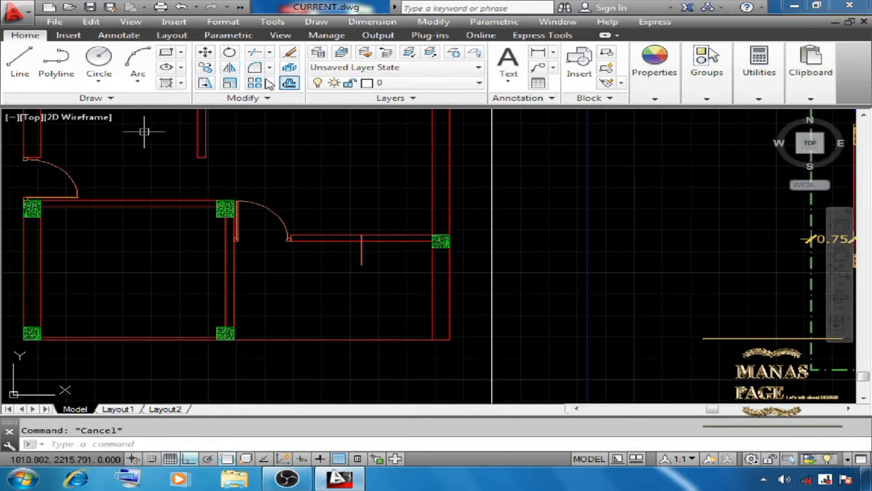
pyautogui.click(290, 82)
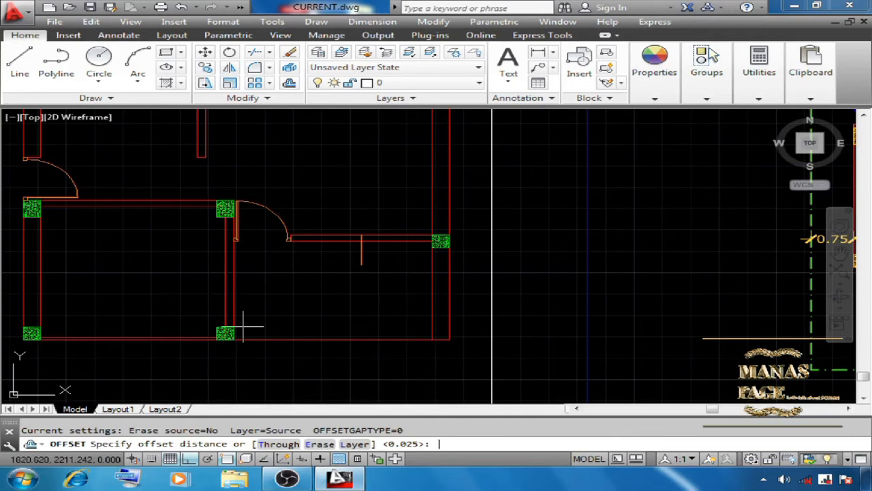
pyautogui.press('Return')
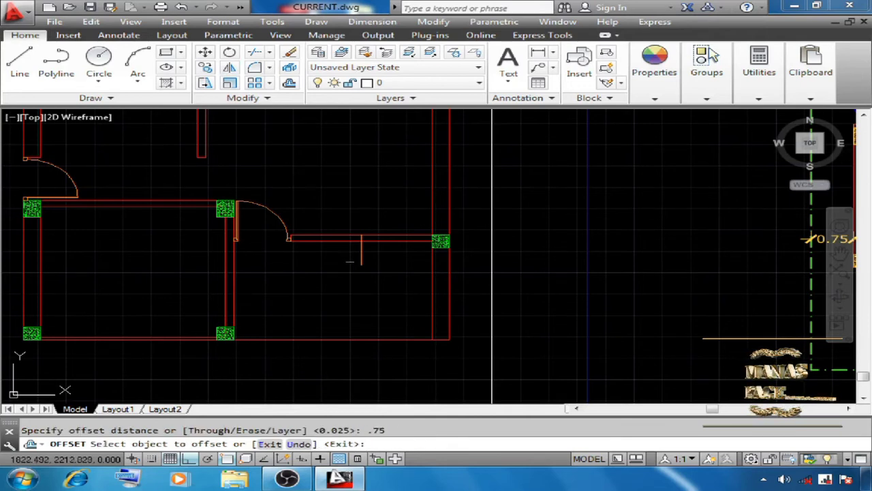
pyautogui.click(358, 255)
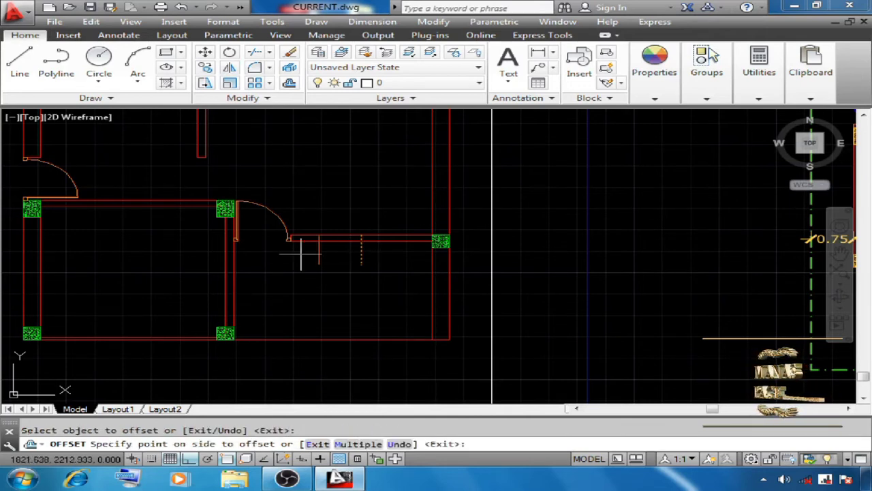
pyautogui.click(328, 219)
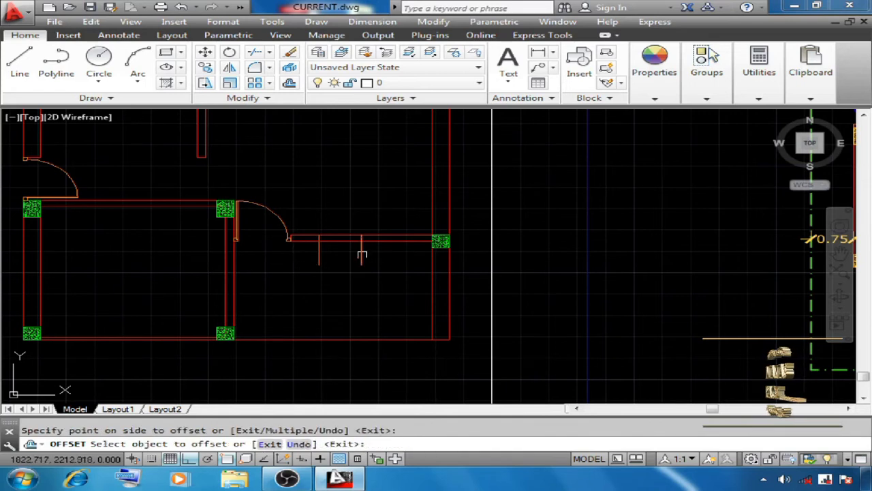
pyautogui.click(362, 256)
pyautogui.click(356, 162)
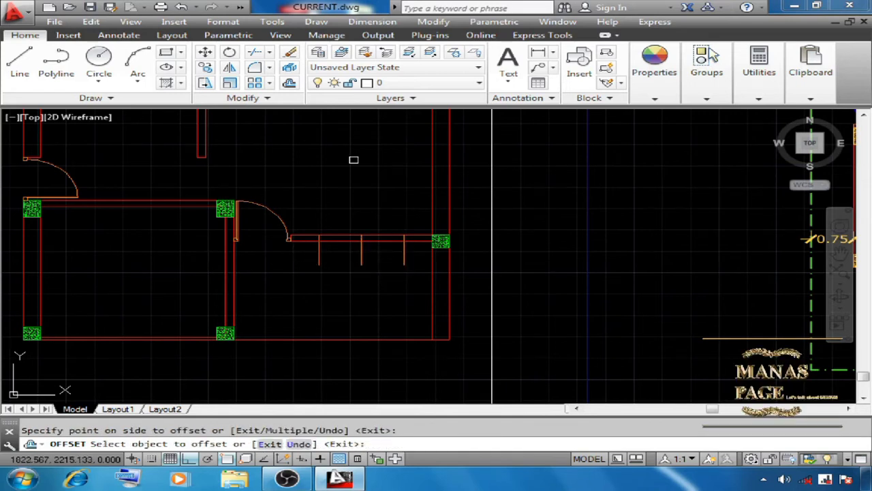
pyautogui.rightClick(355, 161)
pyautogui.click(395, 169)
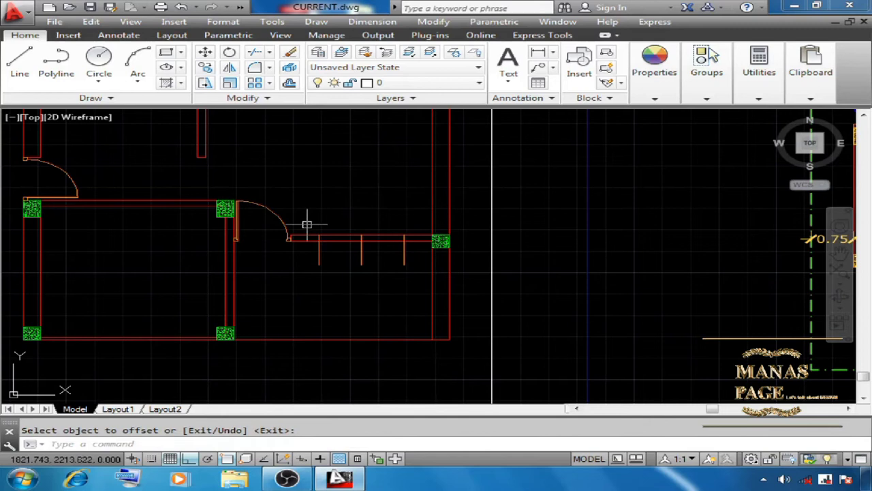
# Delete the middle vertical line and trim the two offset lines at the wall's lower face.
pyautogui.click(360, 251)
pyautogui.press('Delete')
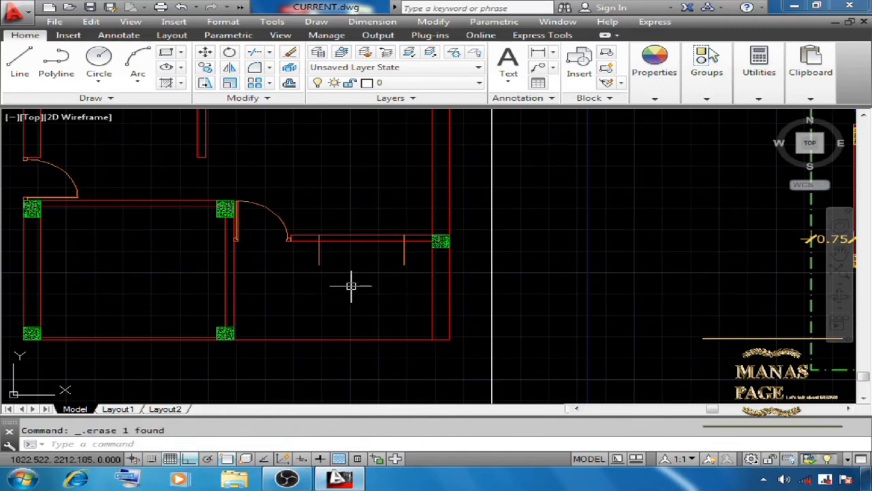
pyautogui.write('tr')
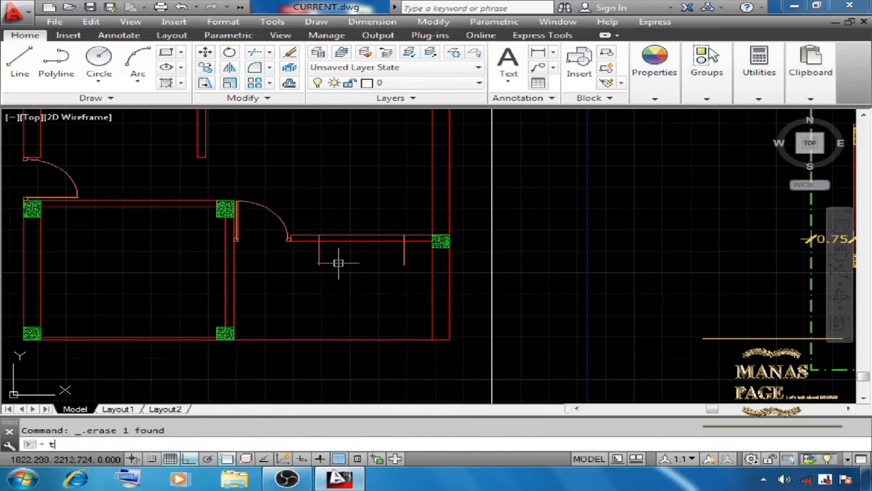
pyautogui.press('Return')
pyautogui.click(346, 241)
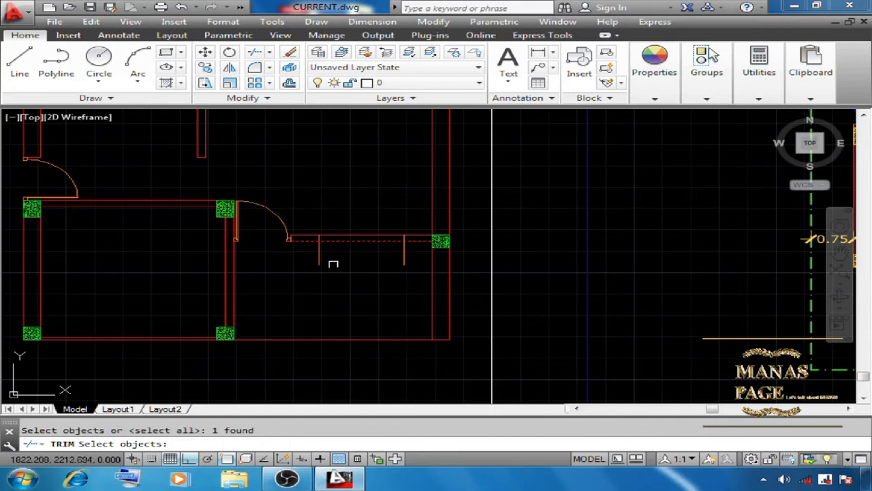
pyautogui.press('Return')
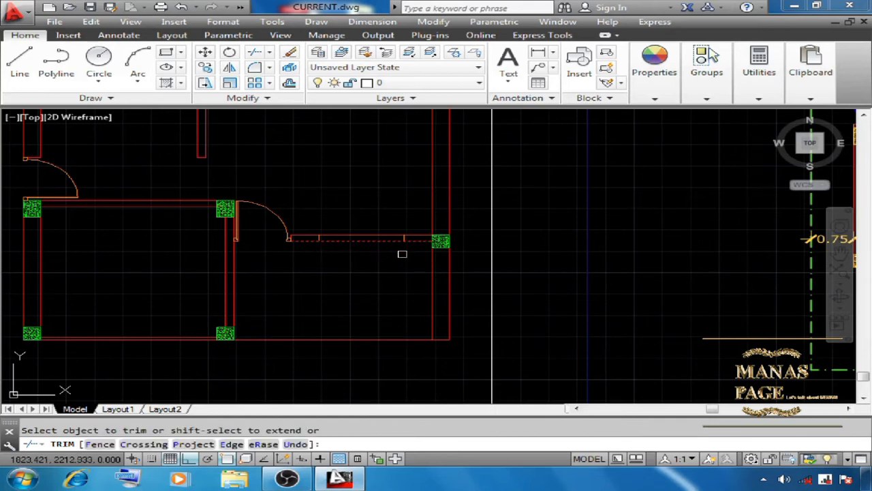
pyautogui.rightClick(341, 158)
pyautogui.click(358, 168)
# Draw a horizontal centre line between the midpoints of the two window end lines in the wall beside the lower door.
pyautogui.scroll(2, 378, 249)
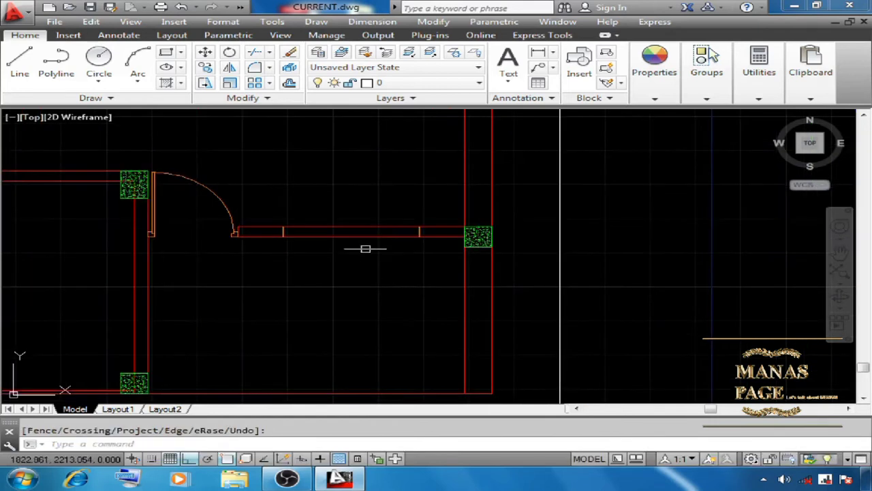
pyautogui.click(20, 65)
pyautogui.scroll(2, 300, 228)
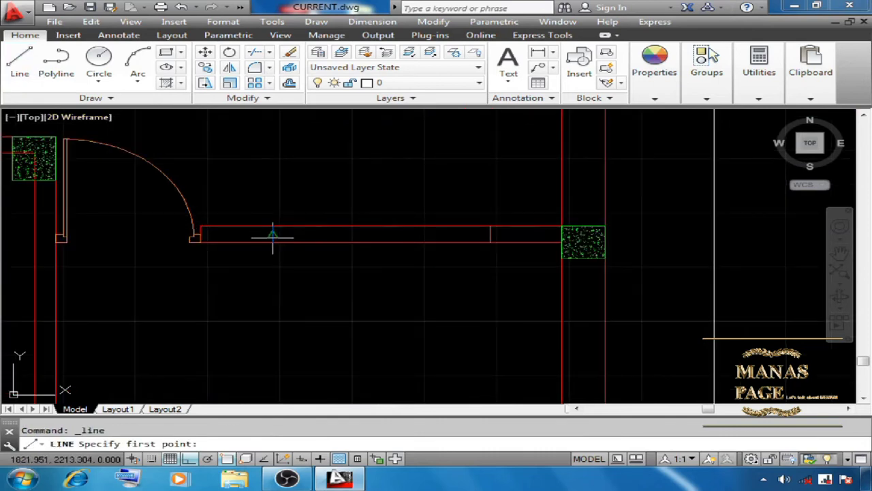
pyautogui.click(272, 235)
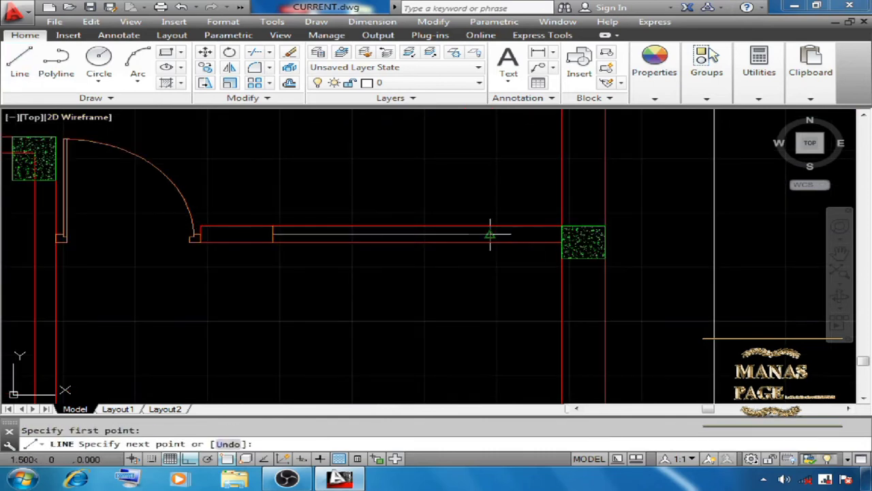
pyautogui.click(491, 234)
pyautogui.rightClick(410, 160)
pyautogui.click(439, 175)
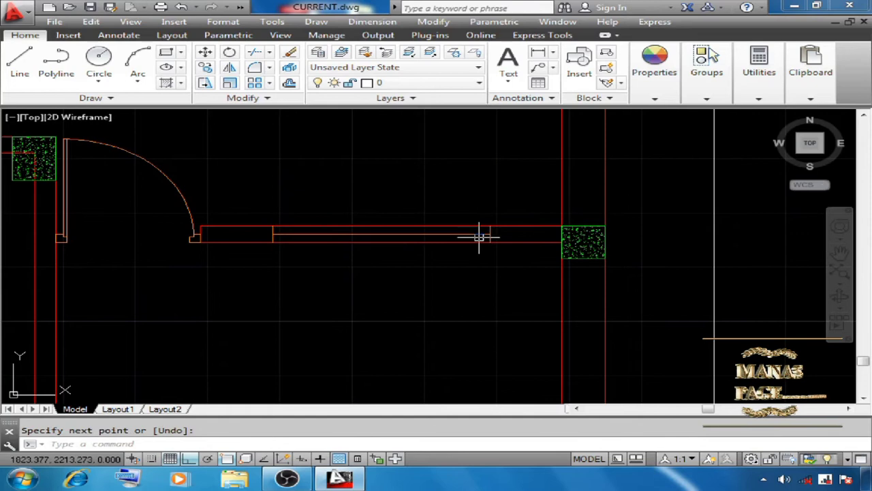
# Offset the horizontal centre line of the window beside the lower door 0.025 to both sides.
pyautogui.write('o')
pyautogui.press('Return')
pyautogui.write('.')
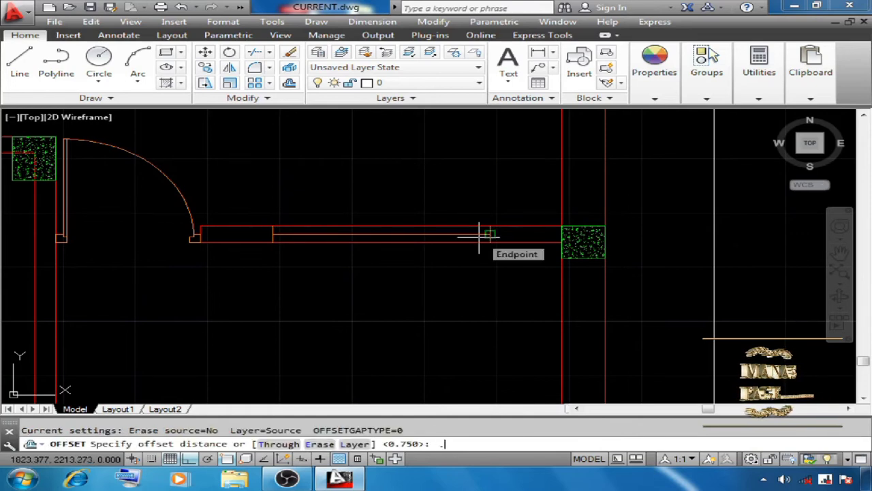
pyautogui.write('025')
pyautogui.press('Return')
pyautogui.scroll(1, 379, 215)
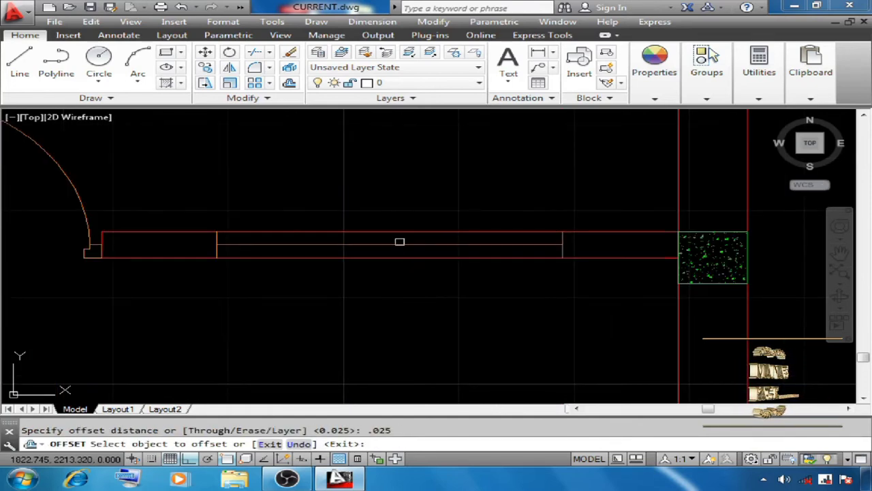
pyautogui.click(399, 242)
pyautogui.click(383, 191)
pyautogui.scroll(1, 392, 228)
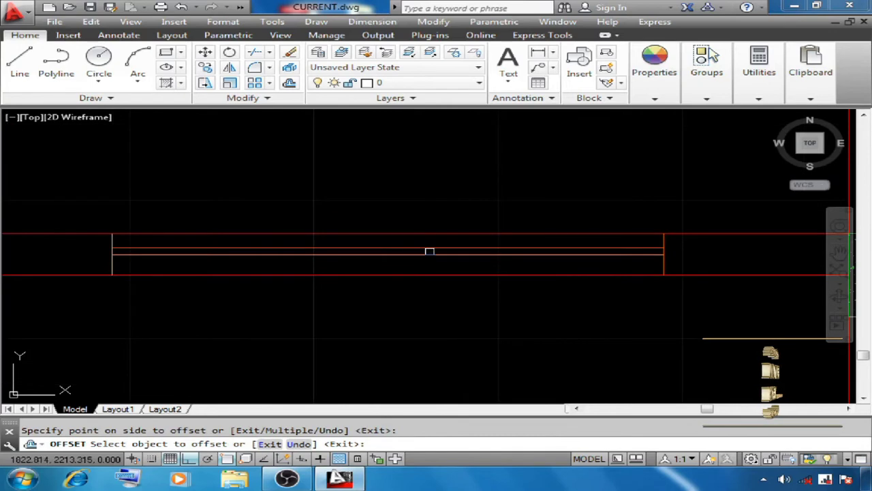
pyautogui.click(429, 252)
pyautogui.click(439, 263)
# Erase the middle line between the two offset lines of the window beside the lower door.
pyautogui.click(289, 52)
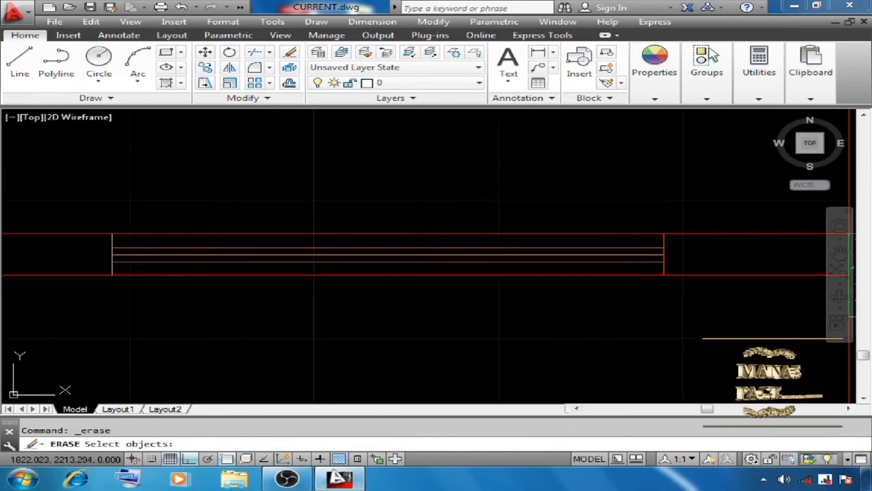
pyautogui.scroll(2, 137, 253)
pyautogui.click(146, 244)
pyautogui.scroll(-5, 348, 249)
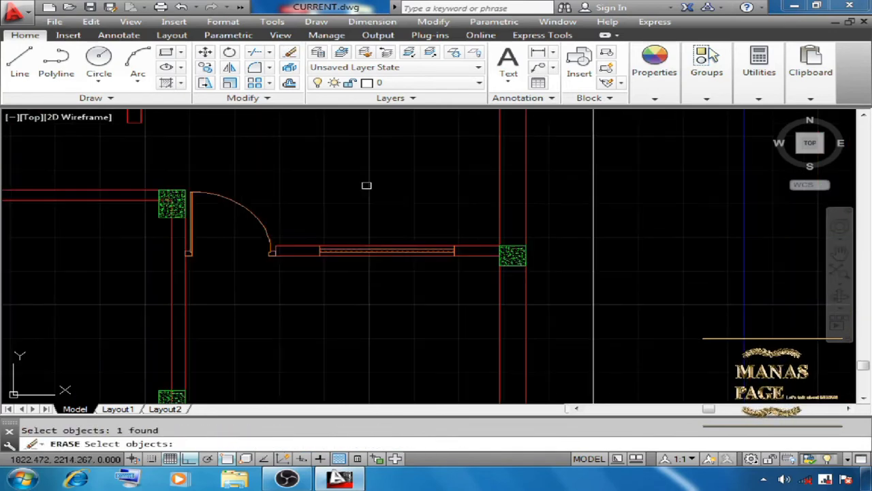
pyautogui.press('Return')
# Draw a vertical construction line from the toilet's lower wall perpendicular to the wall containing the window beside the lower door.
pyautogui.scroll(-2, 413, 199)
pyautogui.moveTo(413, 199); pyautogui.dragTo(252, 291, button='middle')
pyautogui.moveTo(583, 235); pyautogui.dragTo(220, 238, button='middle')
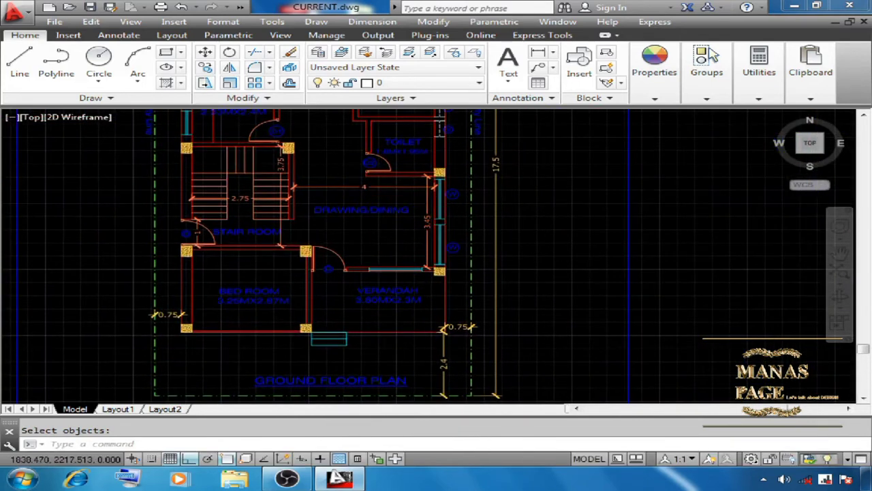
pyautogui.scroll(2, 442, 205)
pyautogui.moveTo(442, 205); pyautogui.dragTo(579, 214, button='middle')
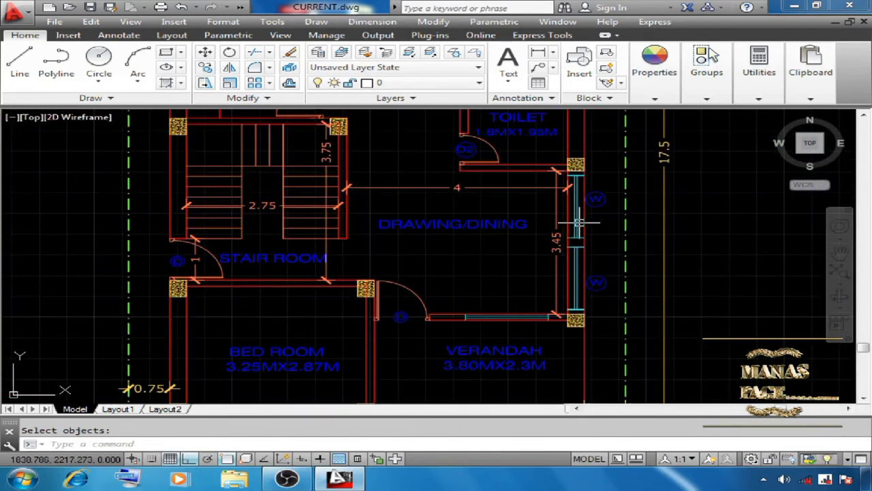
pyautogui.scroll(-4, 652, 244)
pyautogui.scroll(4, 504, 250)
pyautogui.click(20, 61)
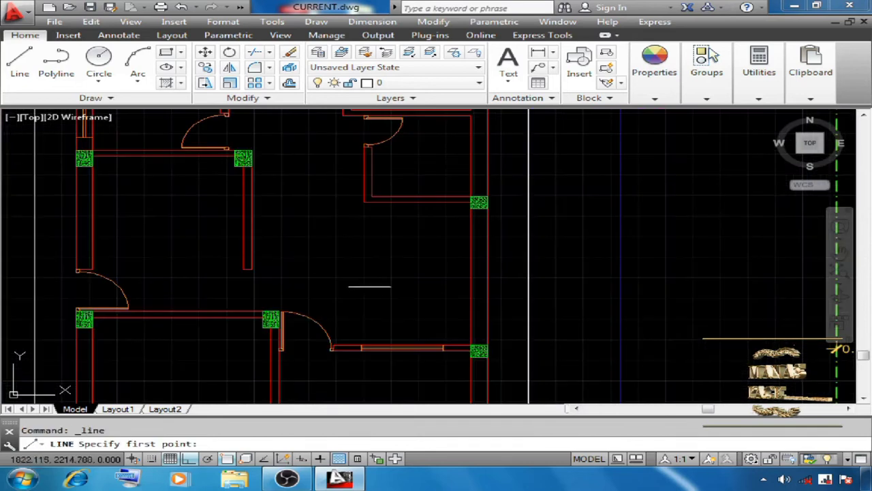
pyautogui.click(416, 201)
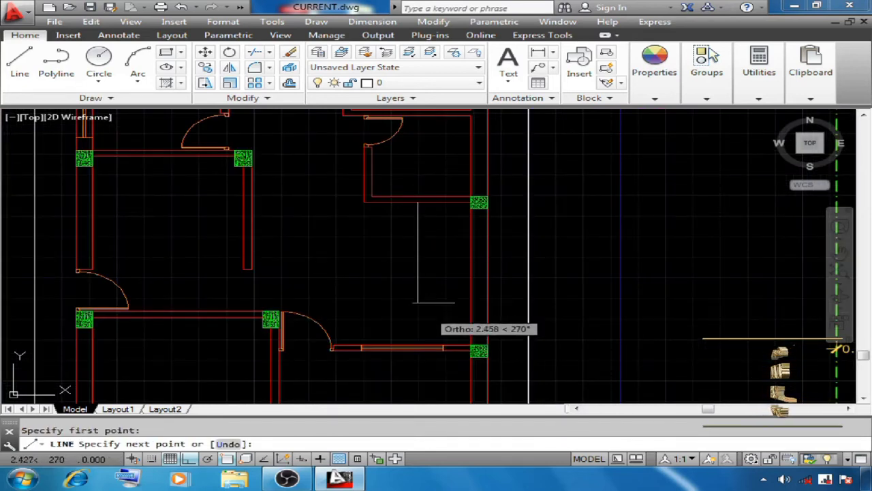
pyautogui.scroll(4, 417, 341)
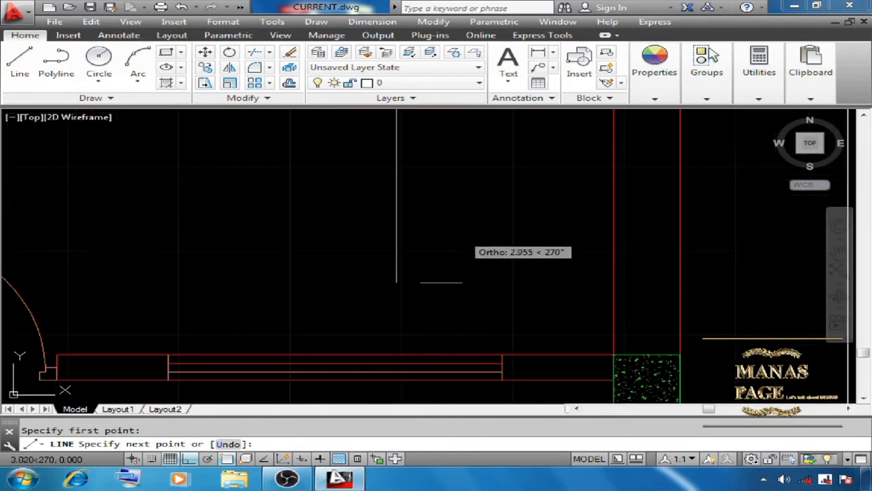
pyautogui.keyDown('shift'); pyautogui.rightClick(461, 245); pyautogui.keyUp('shift')
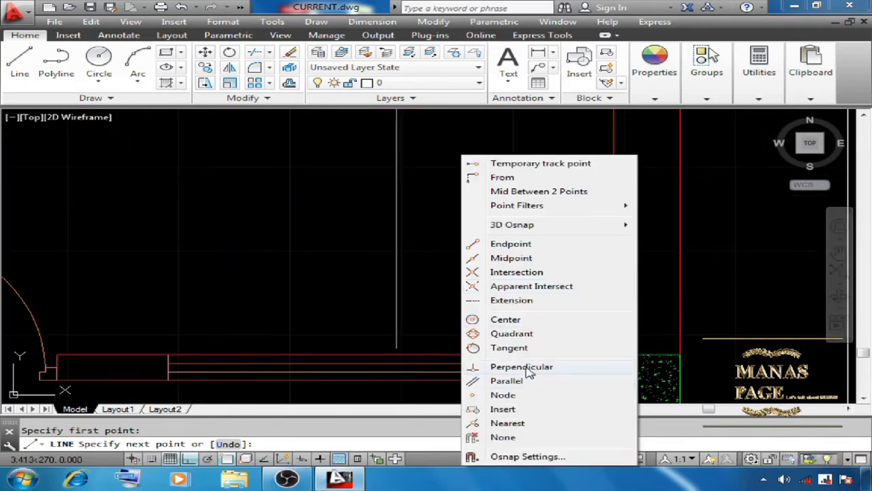
pyautogui.click(524, 366)
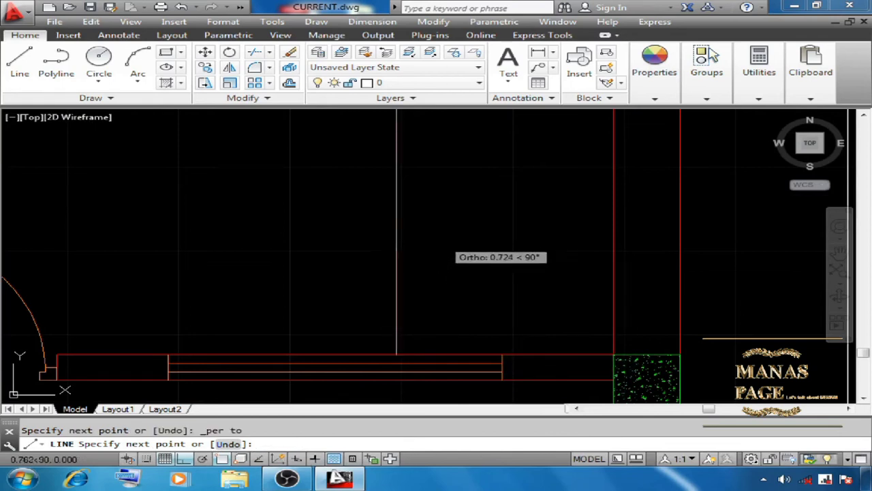
pyautogui.rightClick(443, 227)
pyautogui.click(469, 237)
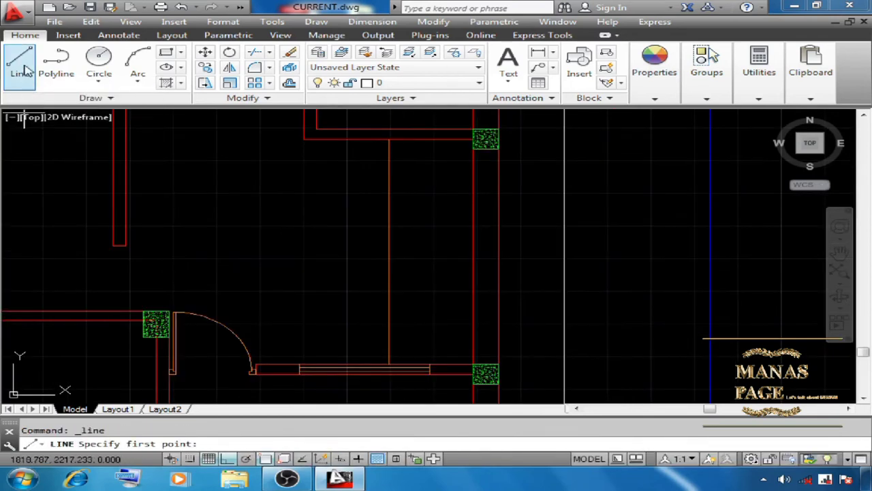
# Draw a short horizontal line from the midpoint of the vertical construction line into the drawing/dining room.
pyautogui.click(387, 254)
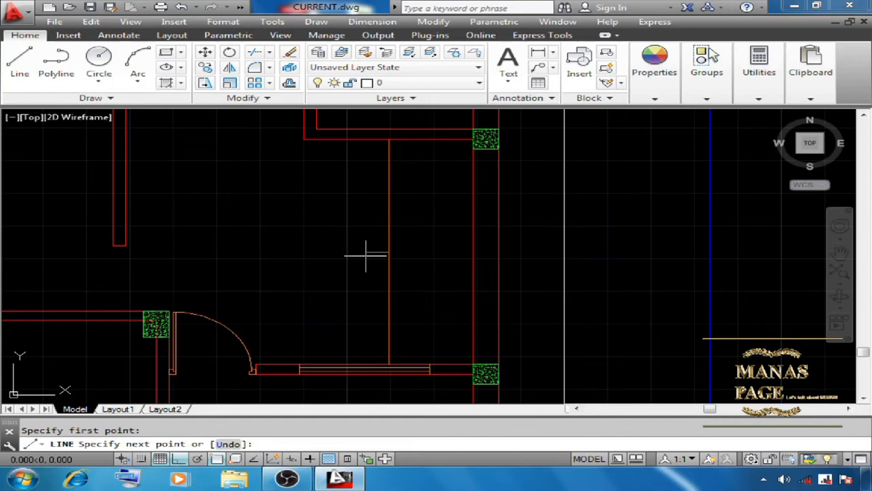
pyautogui.click(332, 247)
pyautogui.rightClick(314, 213)
pyautogui.click(327, 220)
# Trim away the upper half of the vertical construction line, using the short horizontal line as the cutting edge.
pyautogui.write('tr')
pyautogui.press('Return')
pyautogui.press('Escape')
pyautogui.write('ts o')
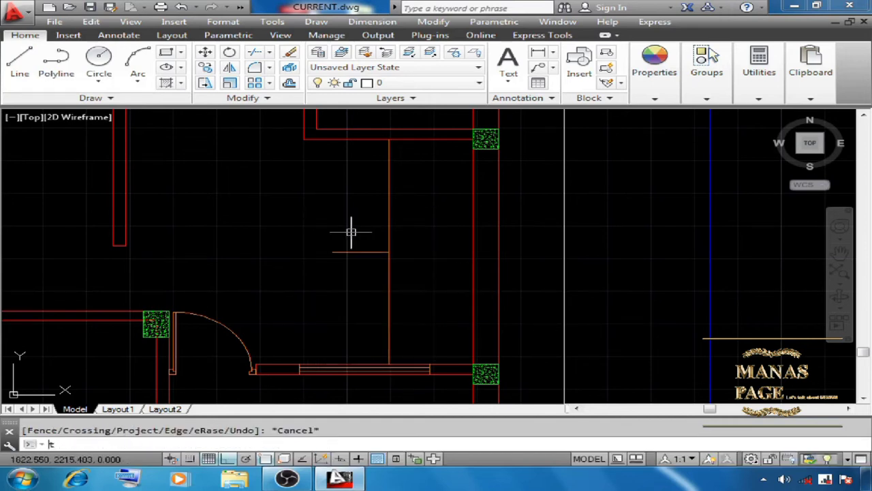
pyautogui.write('r')
pyautogui.press('Return')
pyautogui.click(370, 253)
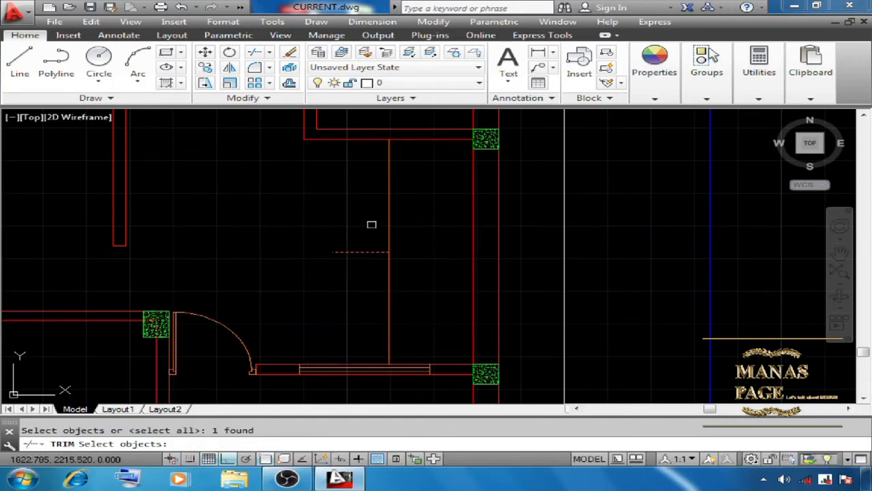
pyautogui.press('Return')
pyautogui.click(390, 215)
pyautogui.rightClick(371, 208)
pyautogui.click(388, 214)
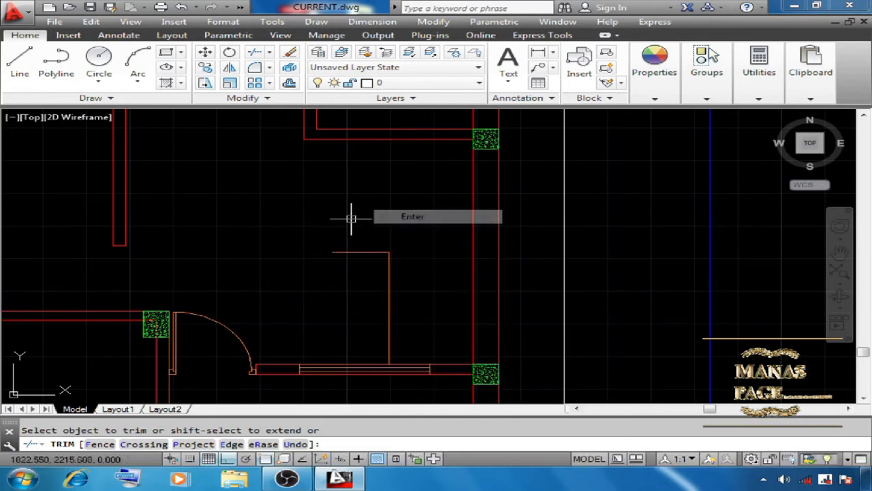
# Erase the short horizontal line at the upper end of the remaining construction line.
pyautogui.click(290, 52)
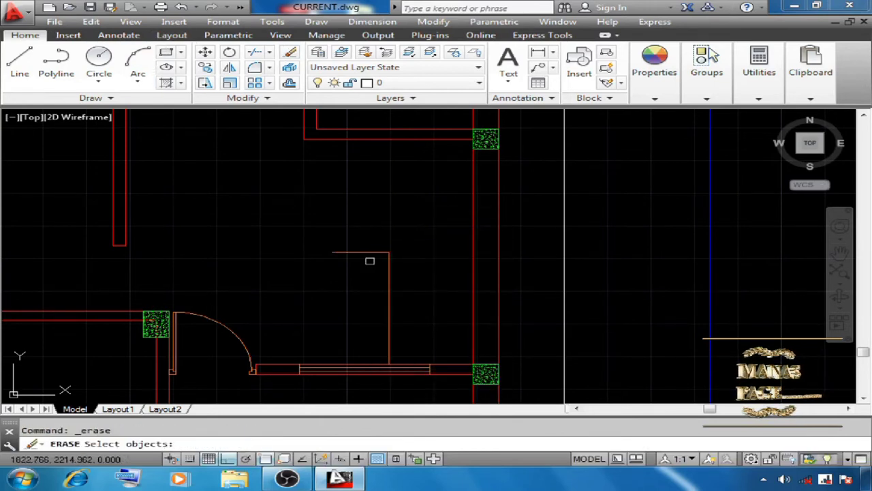
pyautogui.click(372, 254)
pyautogui.press('Return')
# Draw a horizontal line from the midpoint of the remaining construction line across the drawing/dining room's outer right wall.
pyautogui.click(20, 62)
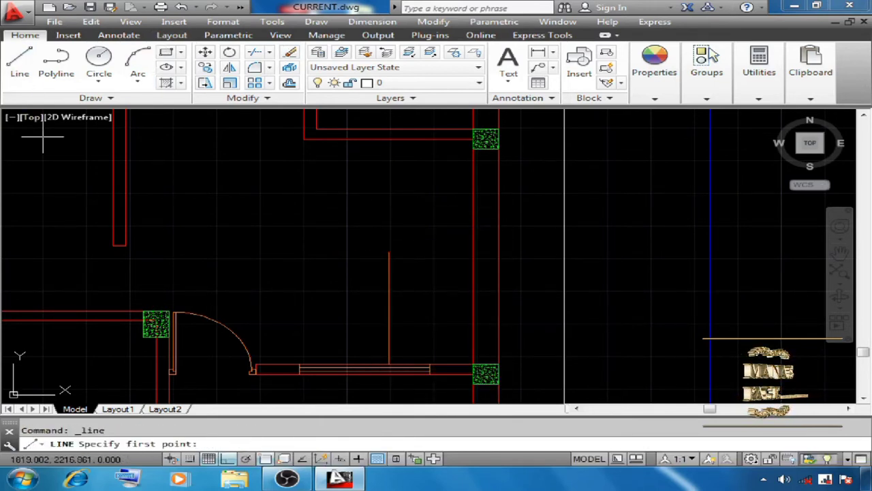
pyautogui.click(389, 308)
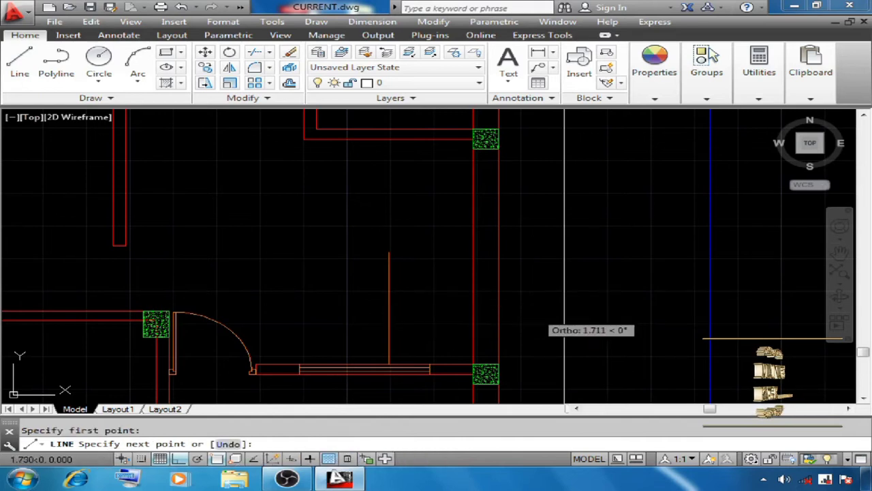
pyautogui.click(541, 308)
pyautogui.rightClick(510, 250)
pyautogui.click(535, 264)
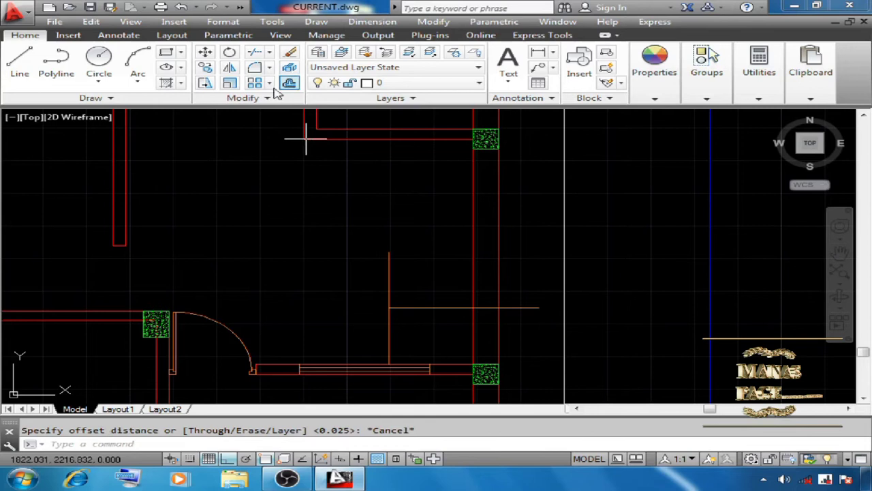
# Offset the horizontal line crossing the outer right wall 0.75 to both sides.
pyautogui.click(289, 83)
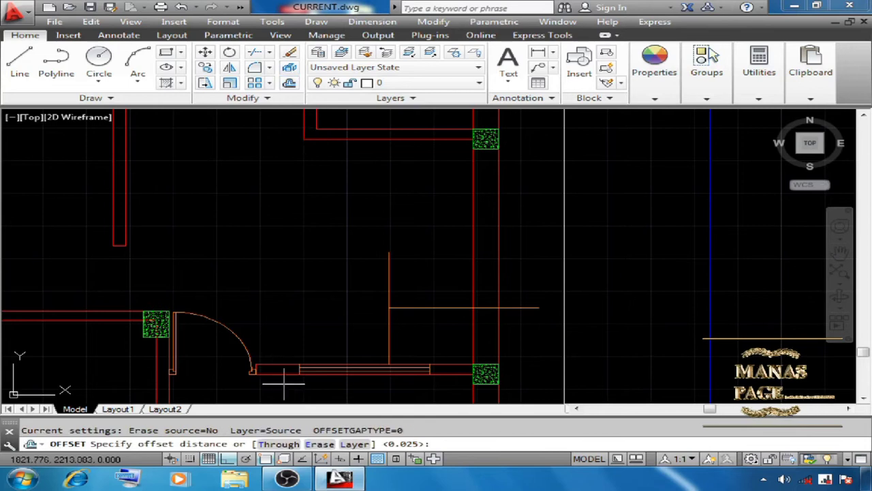
pyautogui.press('Return')
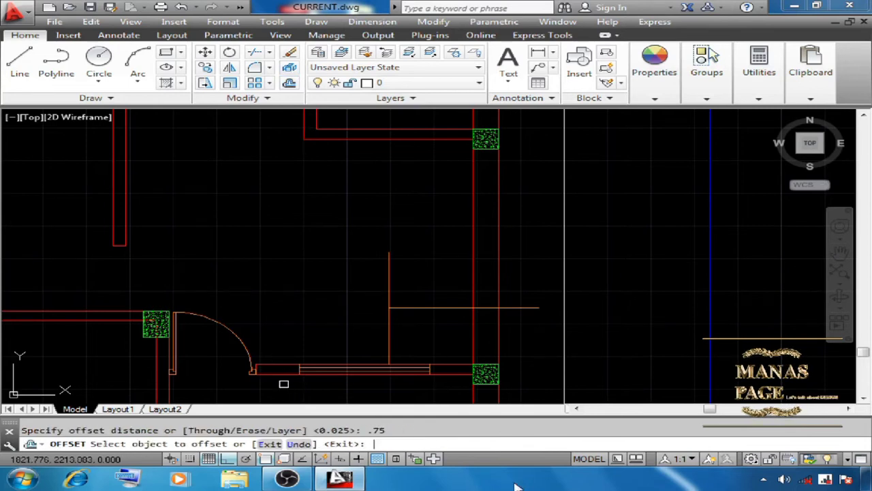
pyautogui.click(461, 308)
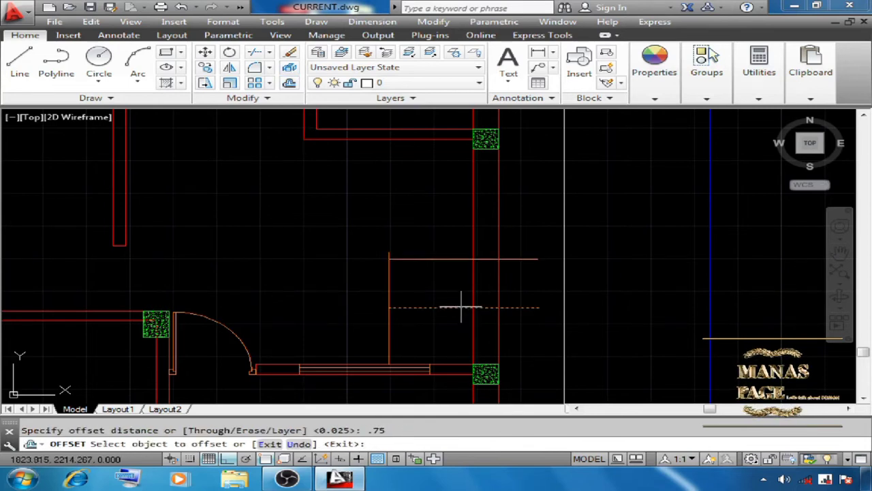
pyautogui.click(428, 255)
pyautogui.click(458, 307)
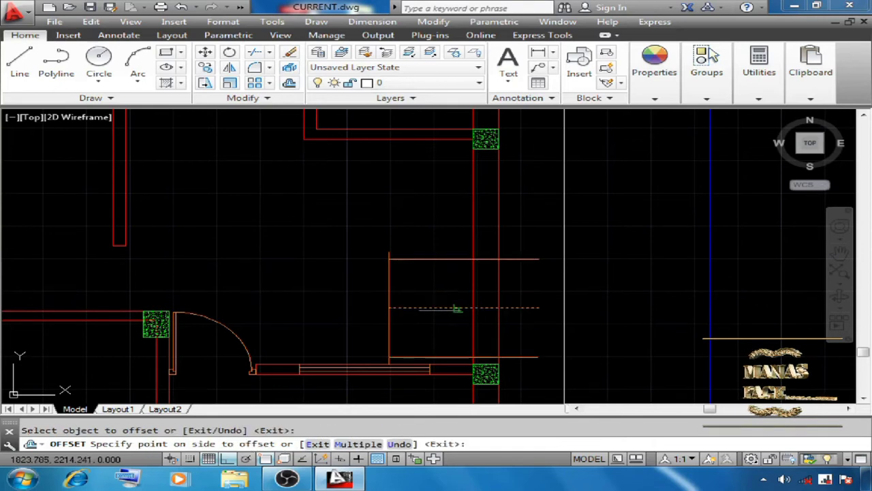
pyautogui.click(448, 336)
pyautogui.rightClick(523, 279)
pyautogui.click(539, 288)
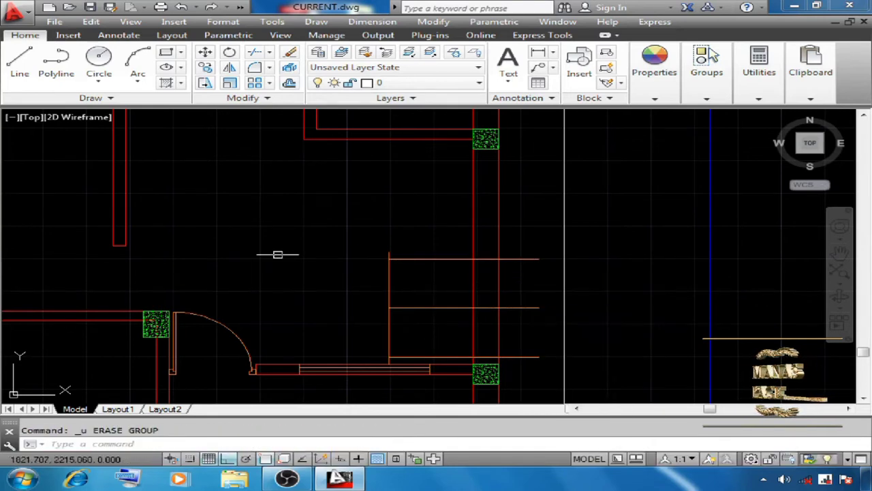
# Trim the two offset lines to the inner and outer faces of the outer right wall.
pyautogui.click(254, 52)
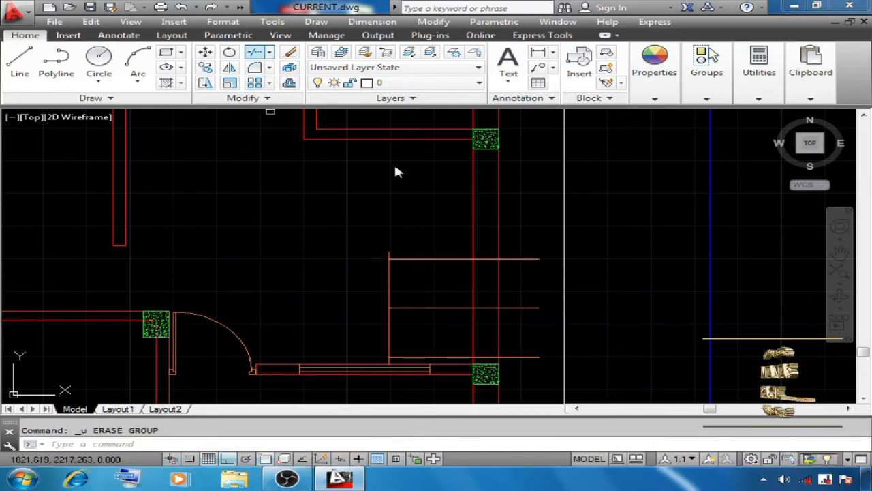
pyautogui.click(472, 241)
pyautogui.click(497, 250)
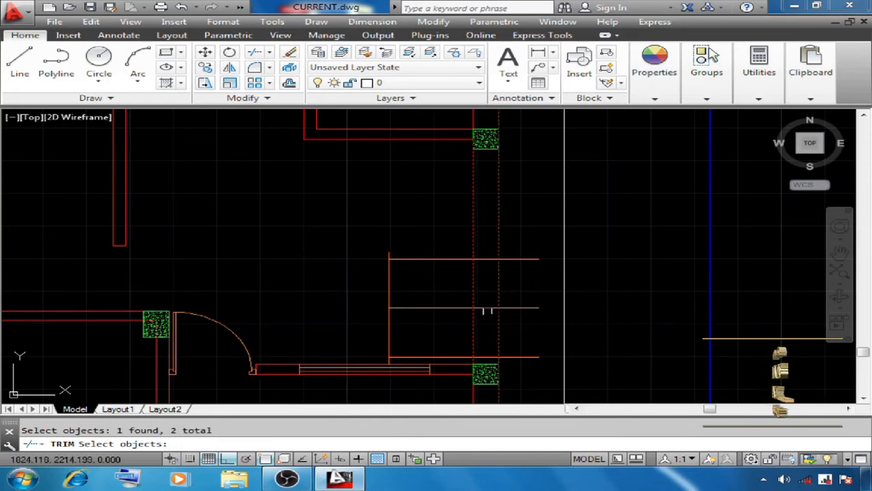
pyautogui.rightClick(453, 342)
pyautogui.click(461, 357)
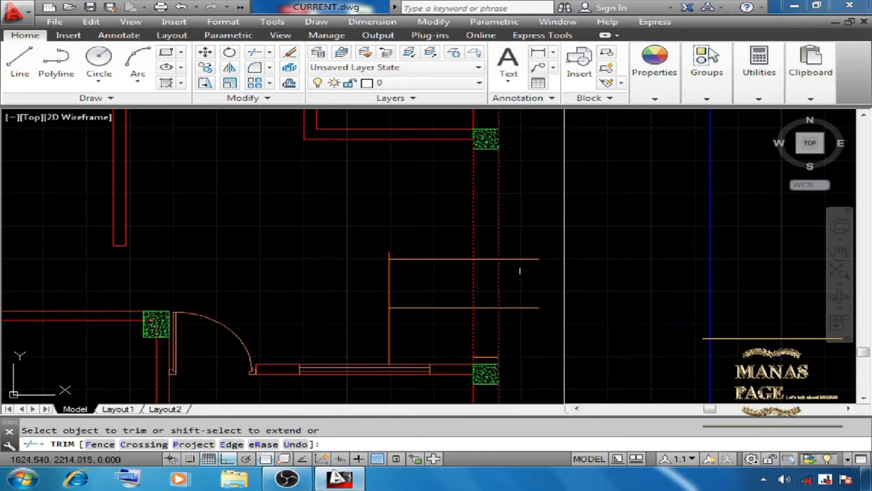
pyautogui.click(466, 259)
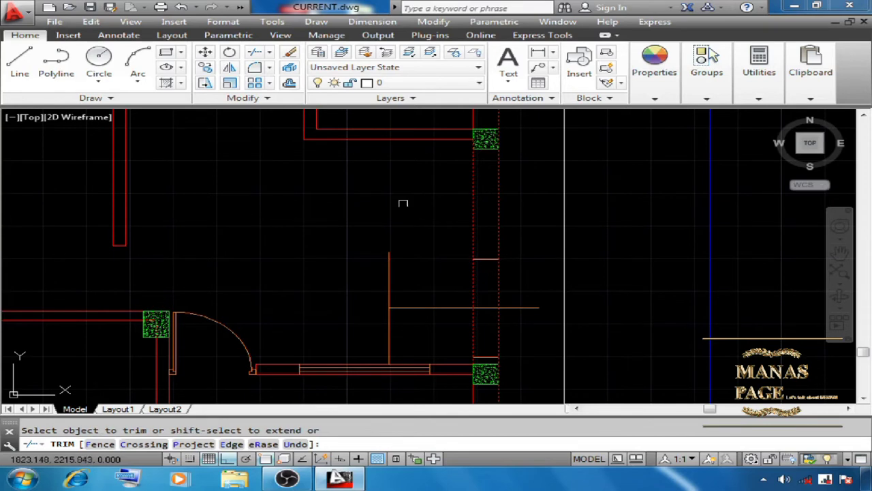
pyautogui.press('Escape')
# Draw a vertical centre line between the midpoints of the two window end lines in the outer right wall.
pyautogui.press('l')
pyautogui.press('Return')
pyautogui.click(487, 259)
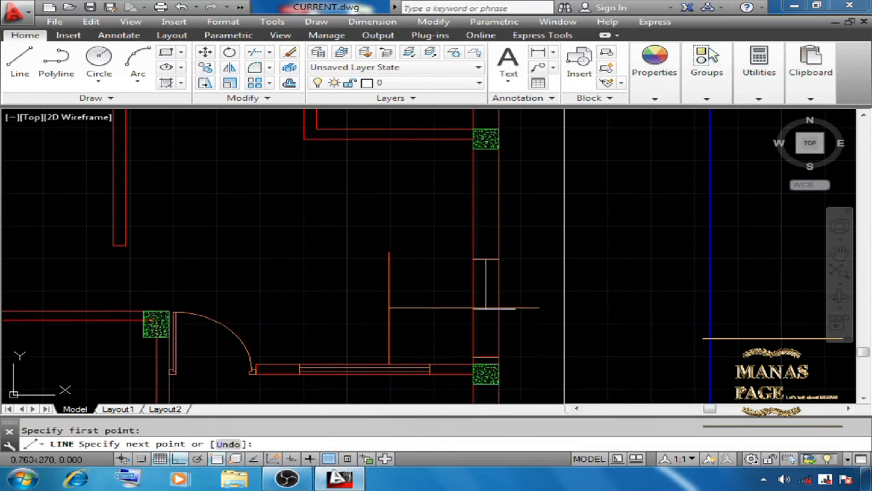
pyautogui.click(486, 358)
pyautogui.rightClick(525, 267)
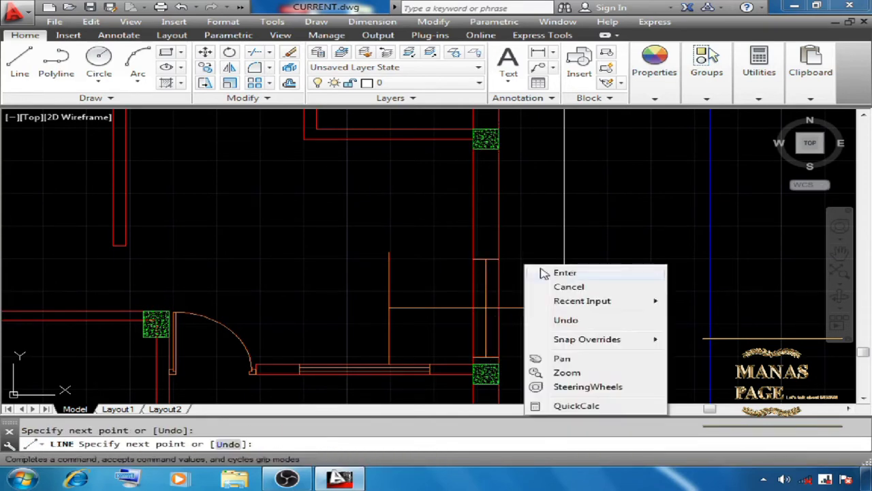
pyautogui.click(545, 273)
# Offset the outer right wall window's vertical centre line 0.025 to both sides and erase the original centre line.
pyautogui.write('o')
pyautogui.press('Return')
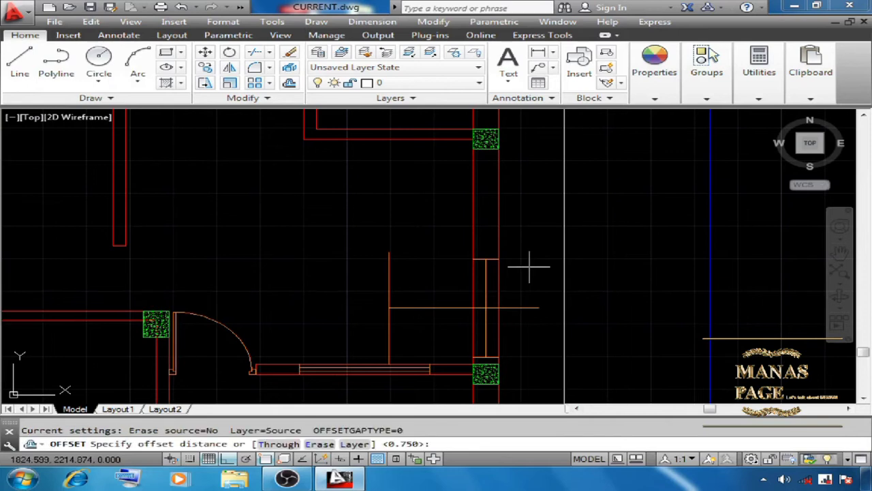
pyautogui.write('.025')
pyautogui.press('Return')
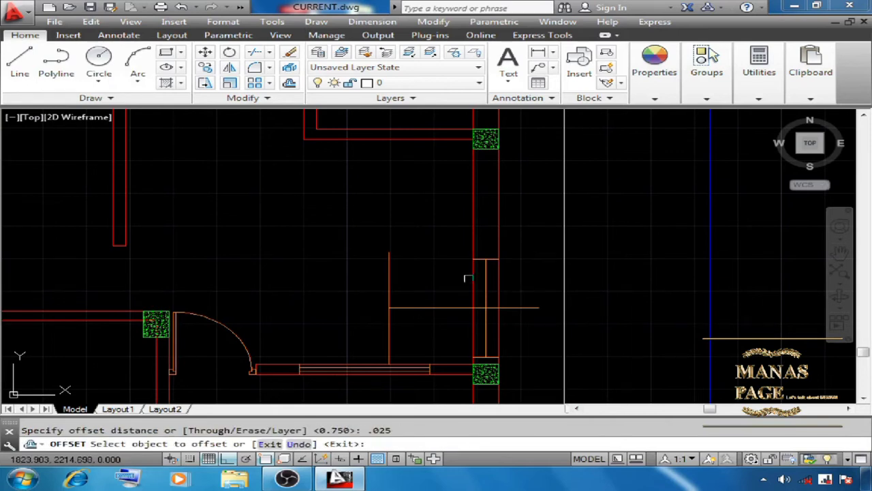
pyautogui.click(484, 278)
pyautogui.click(503, 291)
pyautogui.scroll(3, 488, 285)
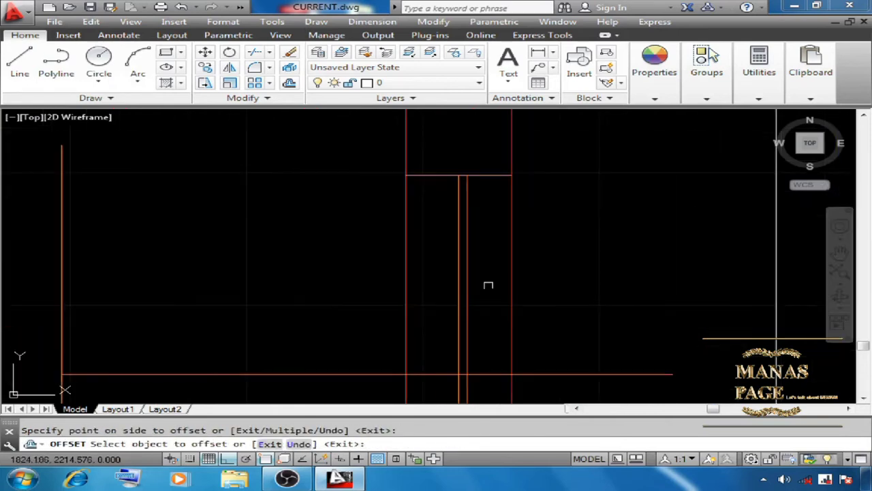
pyautogui.click(460, 283)
pyautogui.click(426, 282)
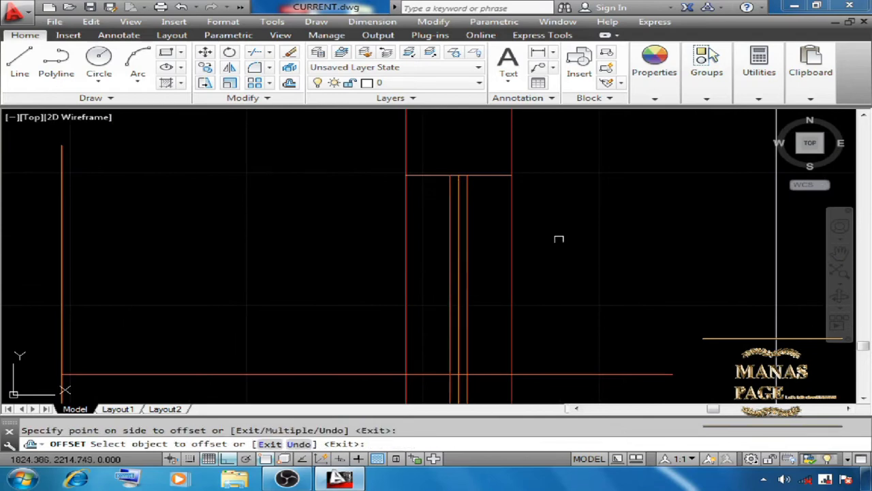
pyautogui.rightClick(560, 238)
pyautogui.click(592, 248)
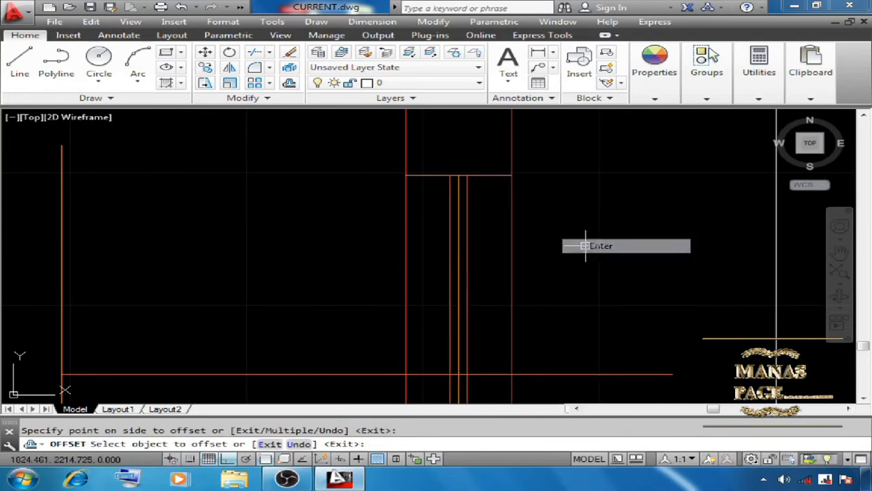
pyautogui.click(458, 263)
pyautogui.scroll(-3, 374, 117)
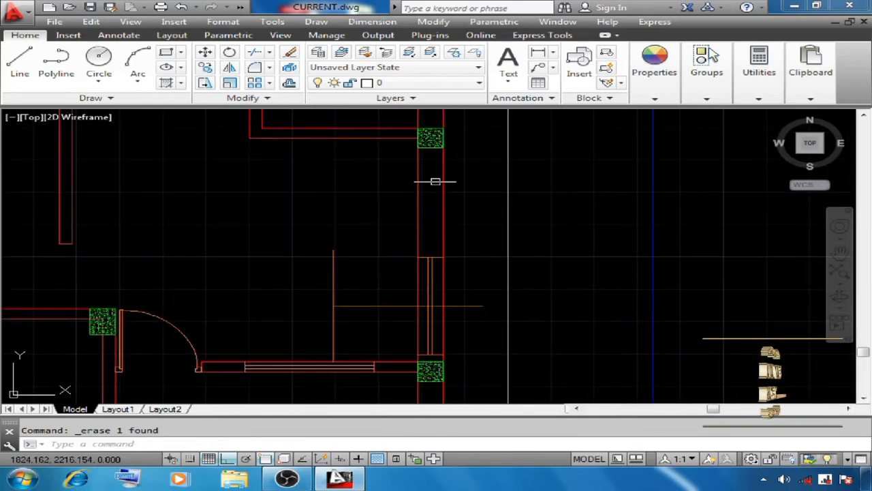
# Draw a horizontal line from the vertical construction line's upper end across the outer right wall, and erase the lower horizontal construction line.
pyautogui.click(20, 65)
pyautogui.click(333, 251)
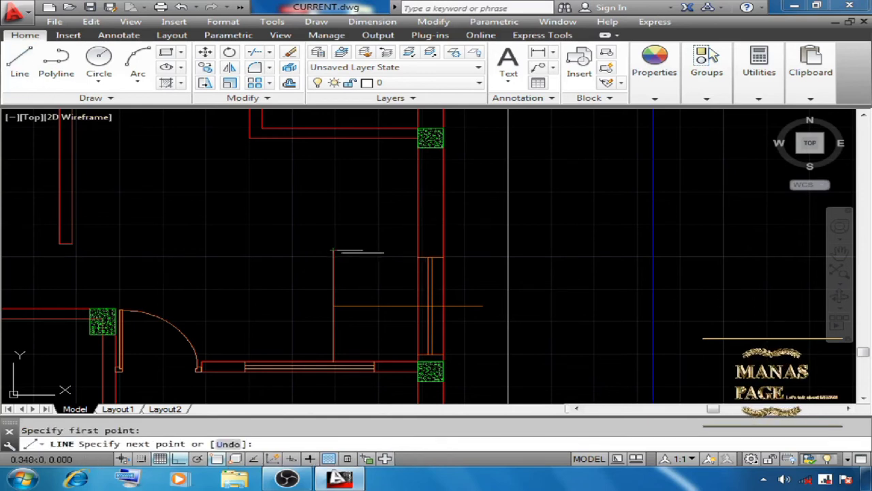
pyautogui.click(561, 250)
pyautogui.rightClick(559, 225)
pyautogui.click(569, 232)
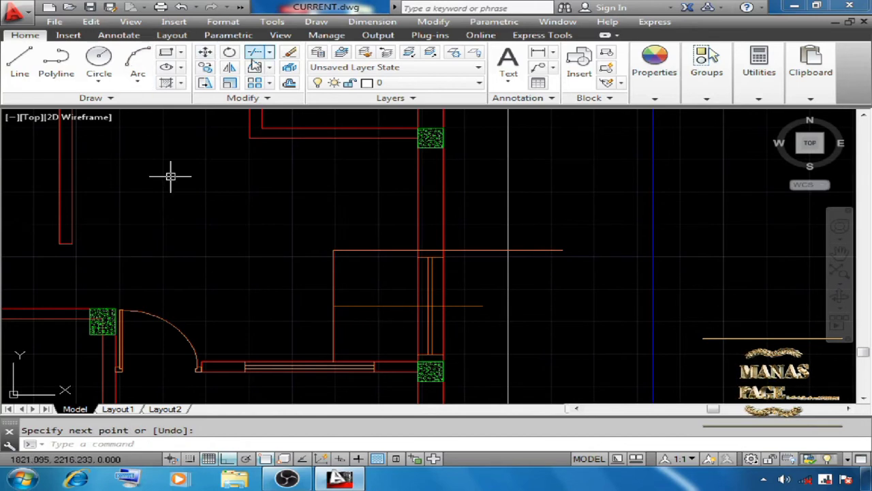
pyautogui.click(289, 53)
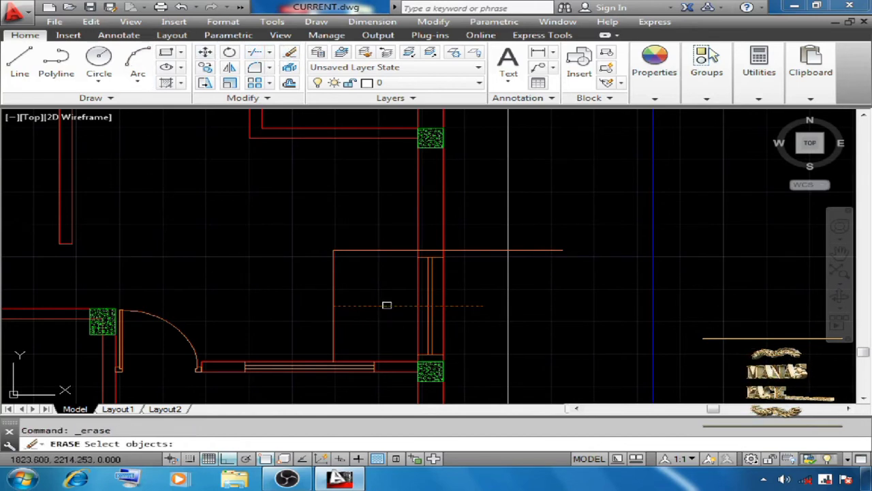
pyautogui.press('Return')
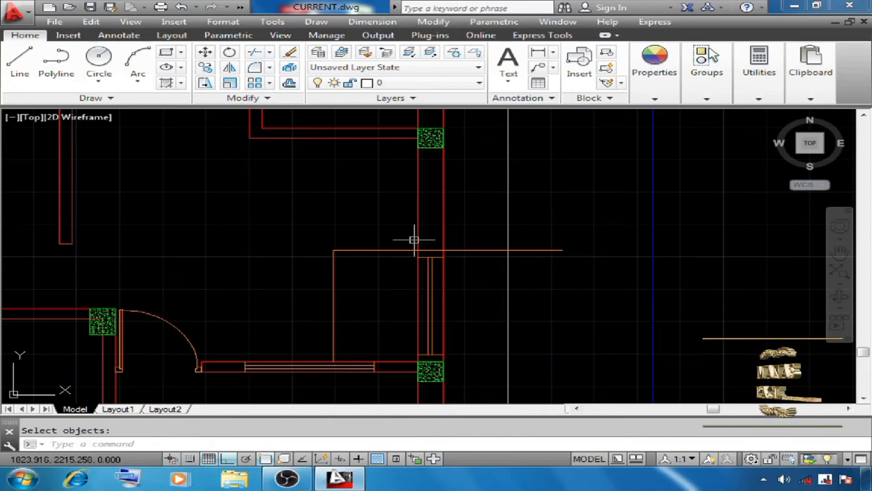
# Mirror the outer right wall window's two inner lines and both end lines about the horizontal construction line above it.
pyautogui.write('mi')
pyautogui.press('Return')
pyautogui.scroll(4, 459, 277)
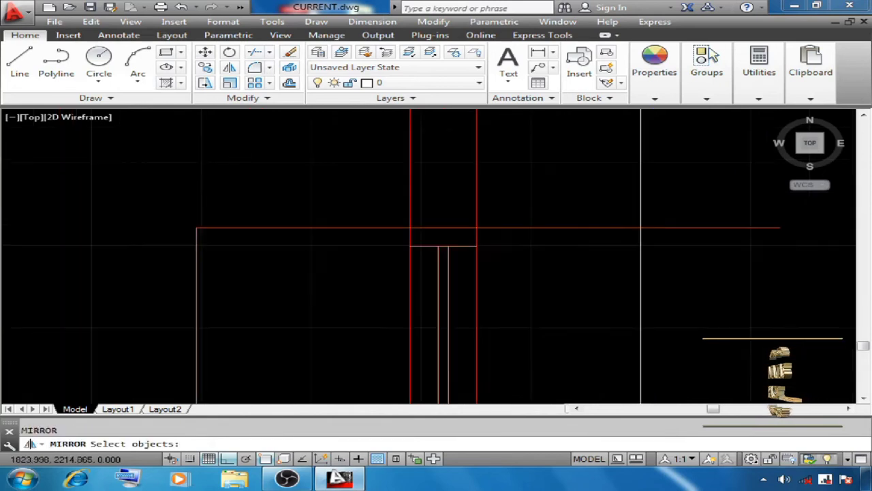
pyautogui.click(448, 255)
pyautogui.click(428, 249)
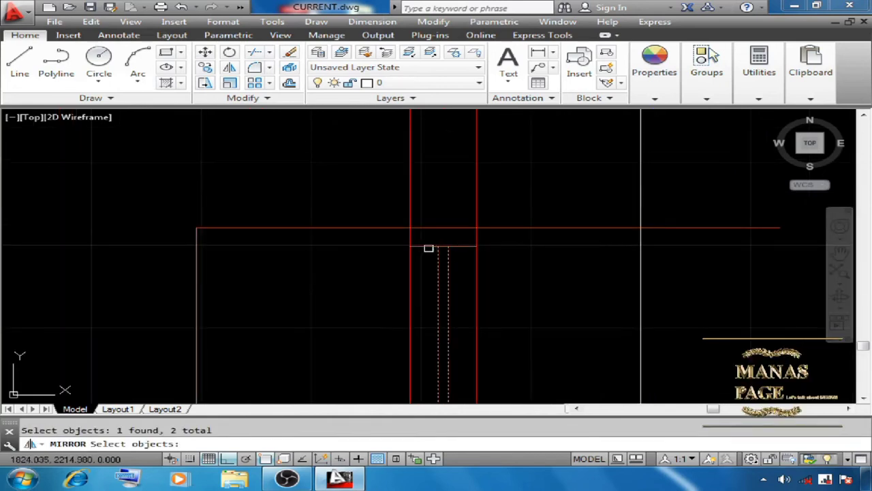
pyautogui.scroll(-3, 427, 237)
pyautogui.scroll(4, 431, 293)
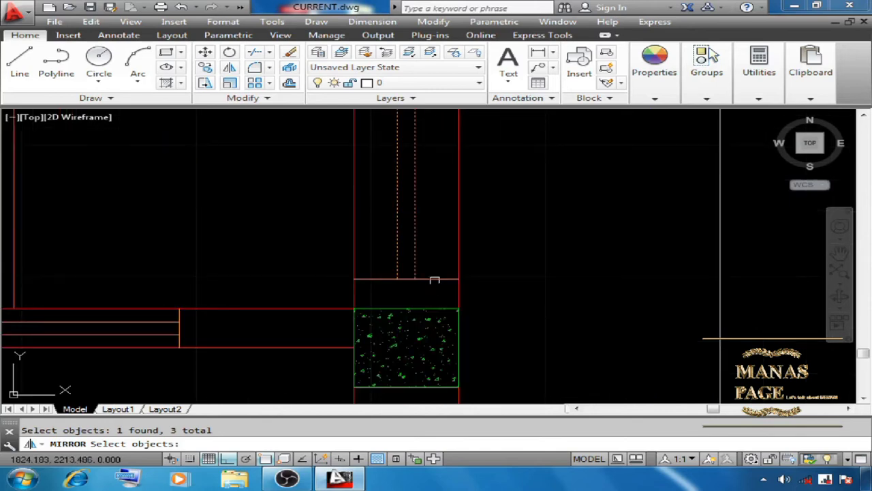
pyautogui.scroll(-5, 430, 276)
pyautogui.press('Return')
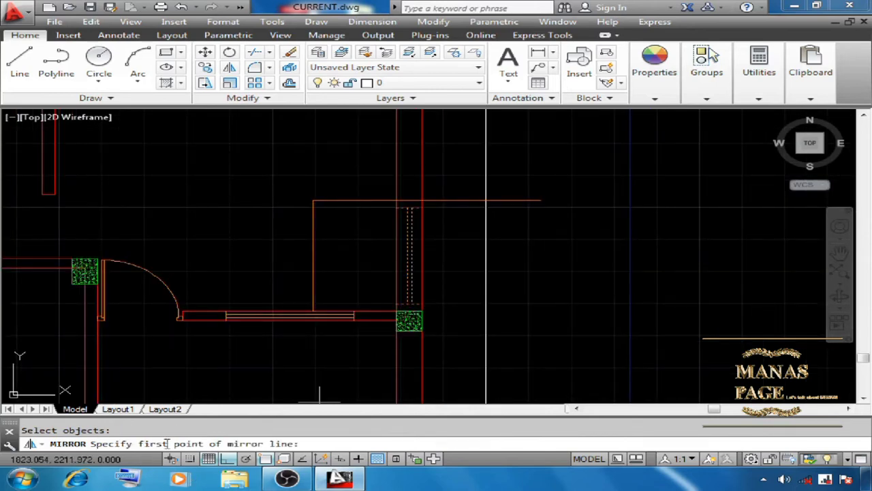
# Mirror the window in the outer wall upward about the horizontal guide line, keeping the source objects.
pyautogui.click(313, 199)
pyautogui.scroll(-3, 419, 386)
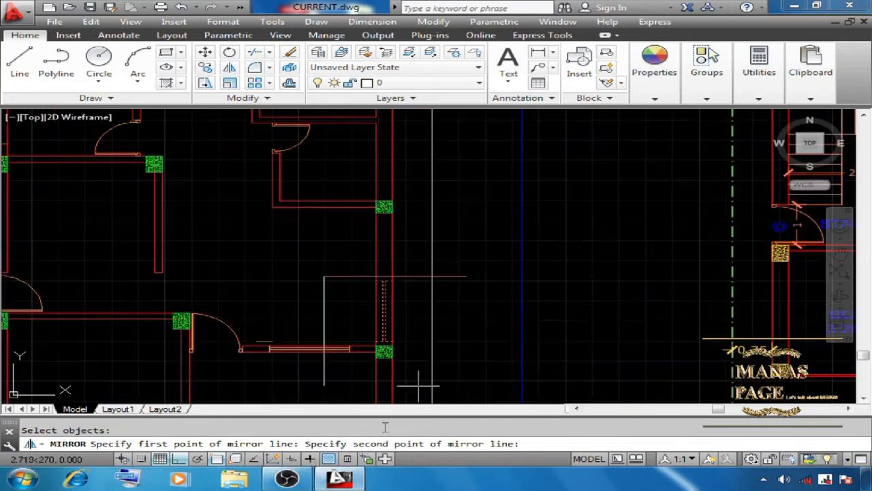
pyautogui.scroll(3, 464, 268)
pyautogui.click(475, 290)
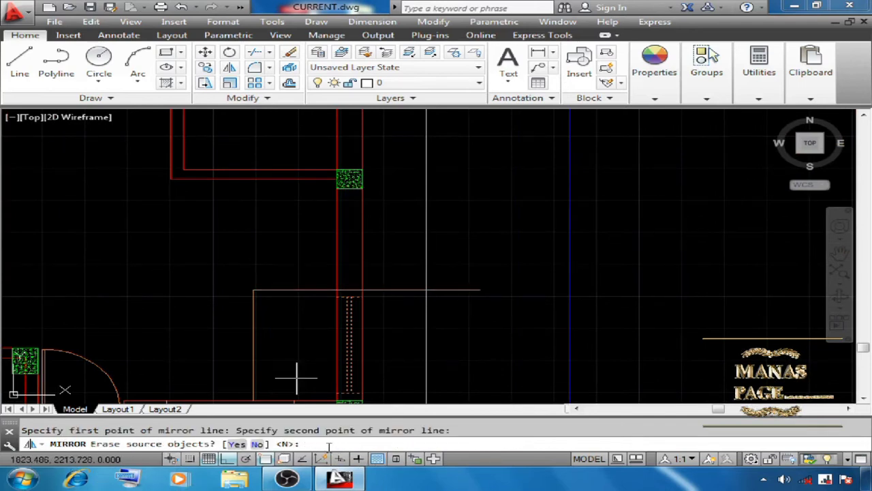
pyautogui.press('Return')
pyautogui.moveTo(367, 252); pyautogui.dragTo(346, 202, button='middle')
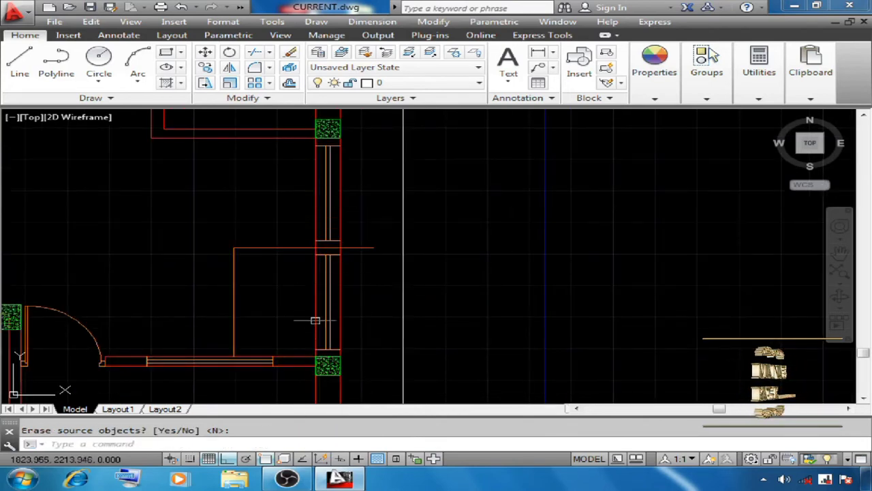
pyautogui.press('Escape')
# Draw a line across the outer wall in line with the lower face of the partition above the small door.
pyautogui.scroll(-4, 386, 200)
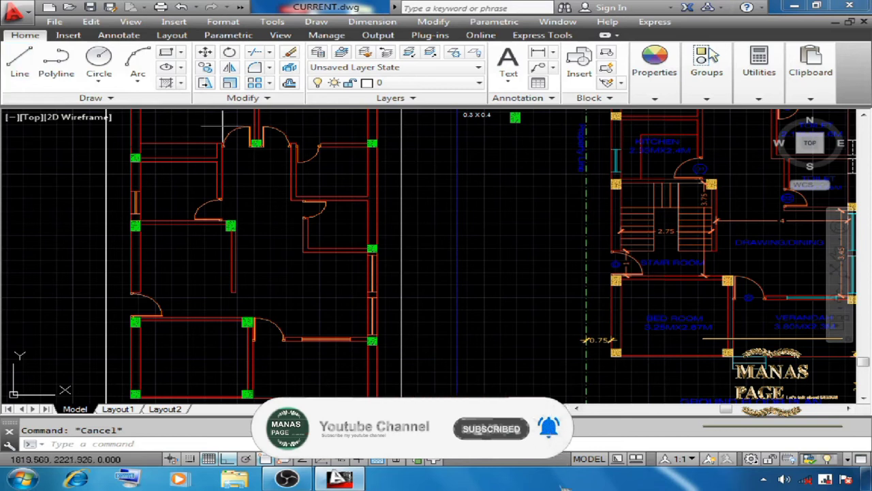
pyautogui.scroll(2, 505, 248)
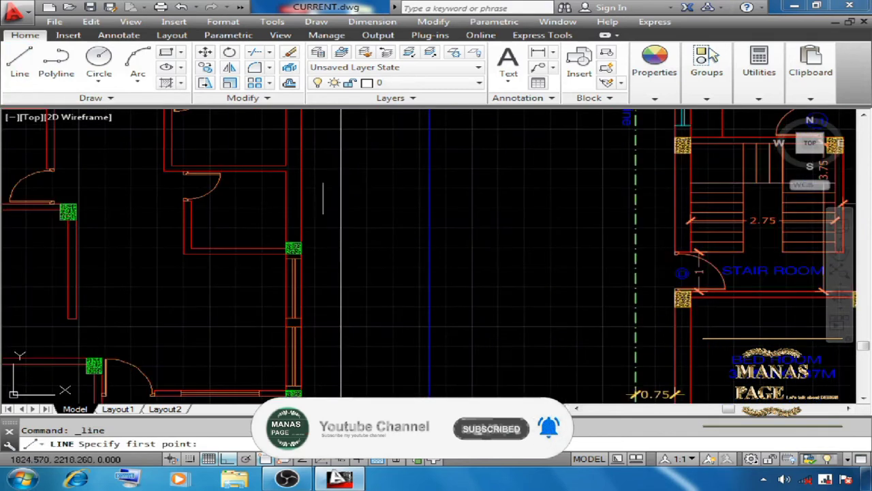
pyautogui.click(285, 171)
pyautogui.scroll(2, 293, 179)
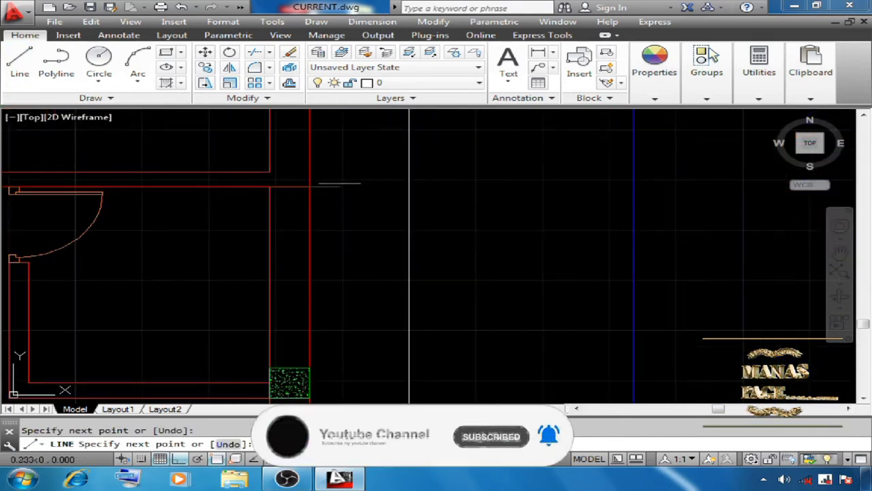
pyautogui.rightClick(351, 172)
pyautogui.click(390, 182)
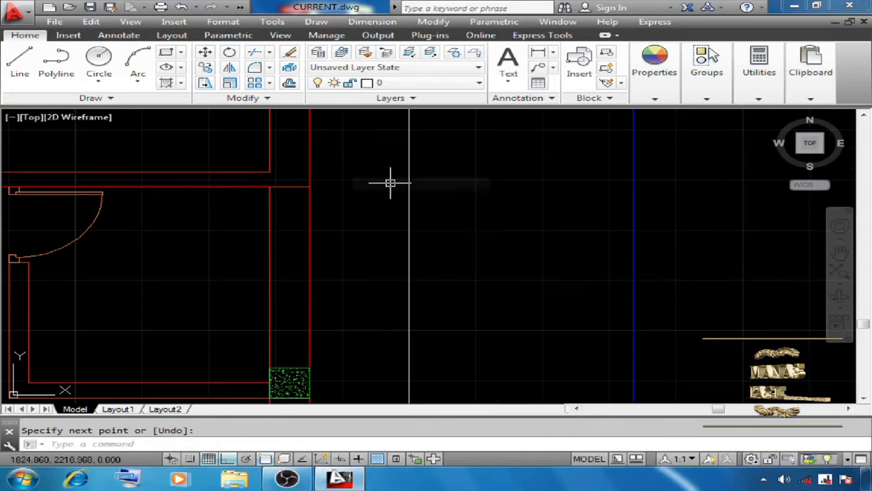
# Draw a second line across the outer wall in line with the upper face of the same partition.
pyautogui.scroll(-2, 310, 320)
pyautogui.click(19, 62)
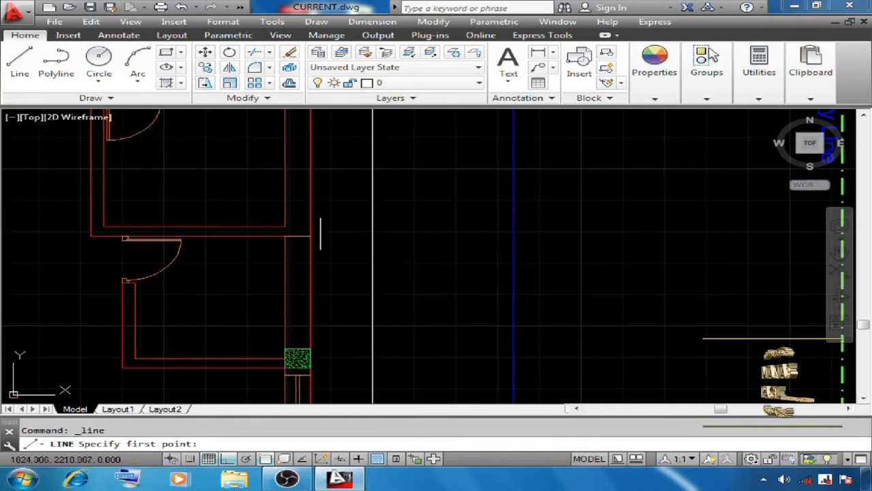
pyautogui.click(286, 226)
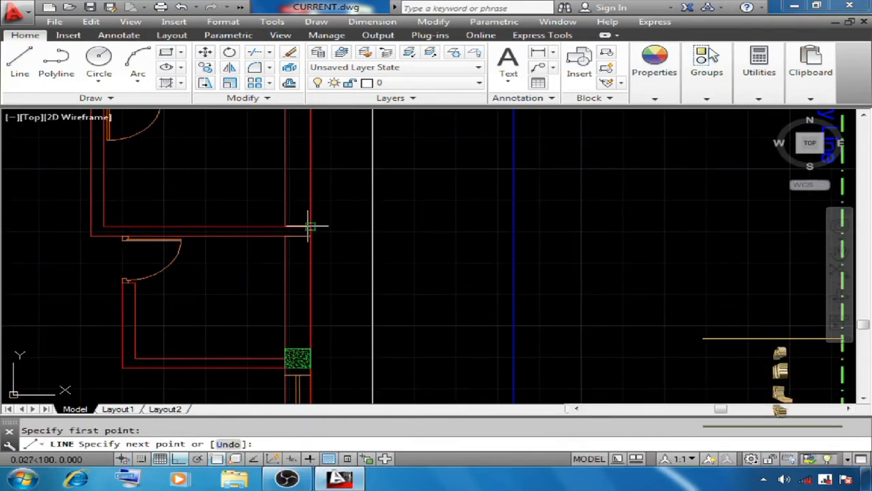
pyautogui.rightClick(332, 195)
pyautogui.click(362, 201)
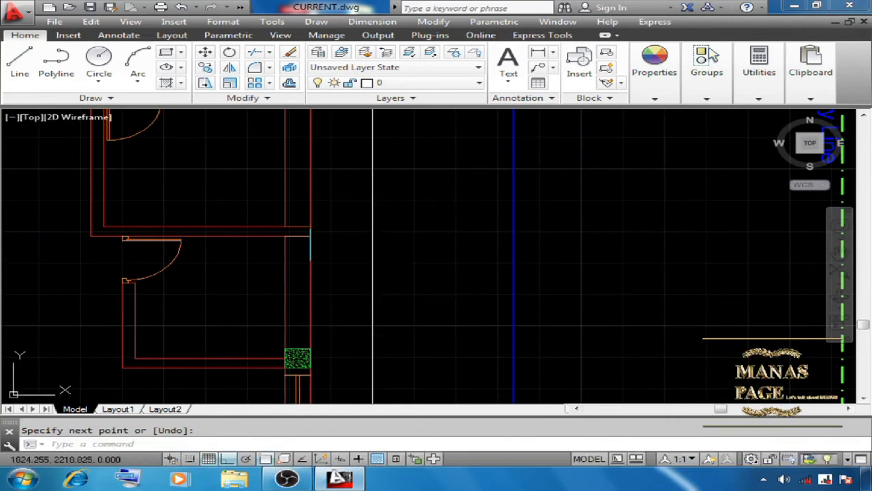
# Offset the lower cross line downward and the upper cross line upward to mark the outer ends of two ventilators.
pyautogui.click(290, 83)
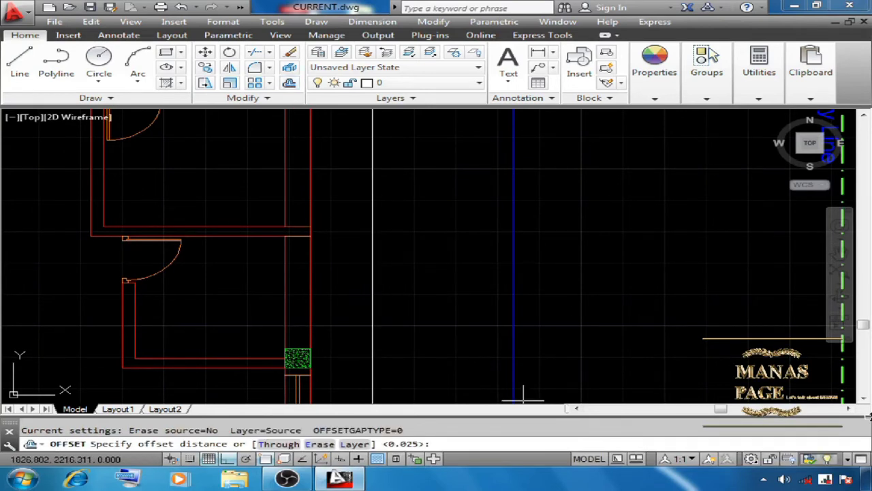
pyautogui.press('Return')
pyautogui.click(298, 237)
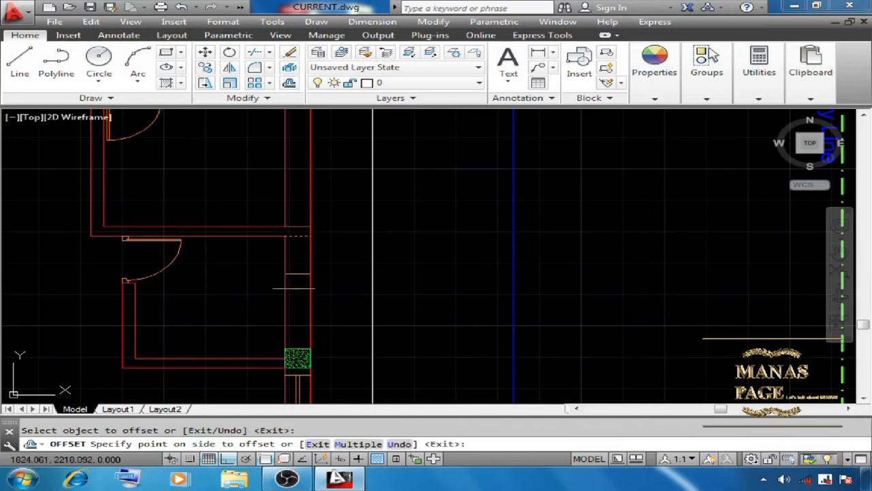
pyautogui.click(295, 290)
pyautogui.click(296, 226)
pyautogui.click(328, 175)
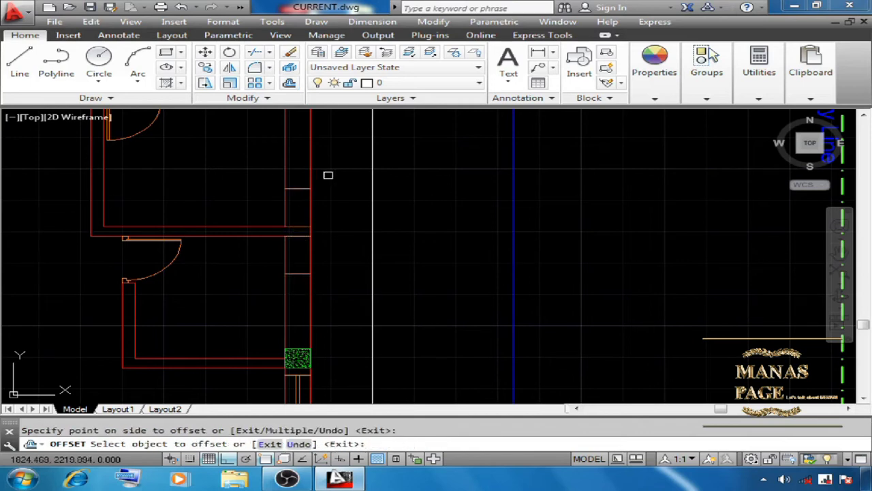
pyautogui.rightClick(346, 180)
pyautogui.click(386, 188)
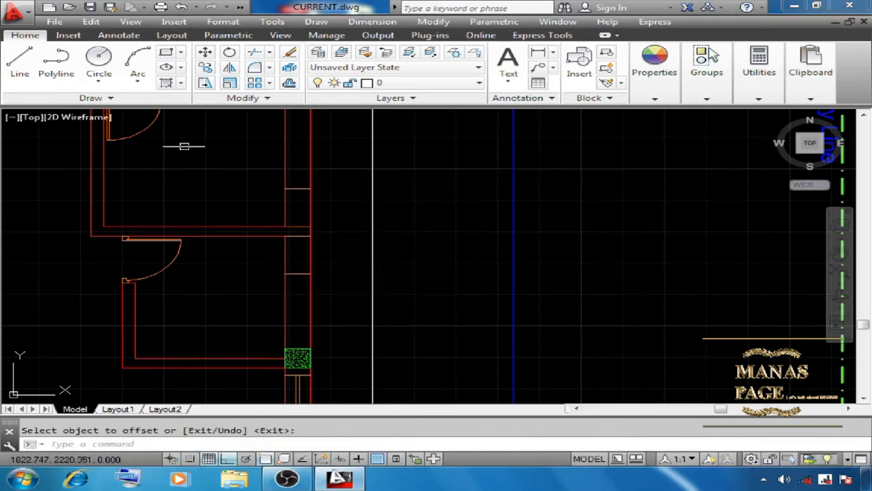
pyautogui.press('Escape')
# Draw a vertical line inside the outer wall joining the midpoints of the two offset lines.
pyautogui.click(21, 63)
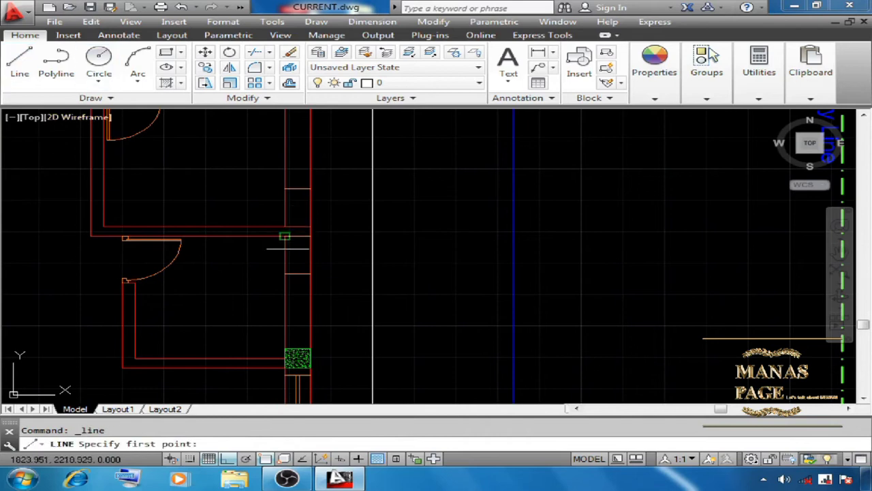
pyautogui.click(298, 274)
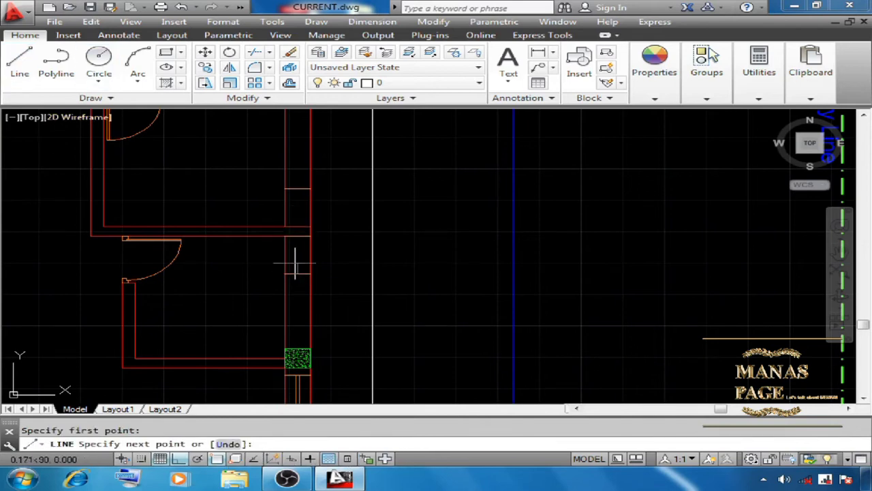
pyautogui.click(297, 188)
pyautogui.rightClick(336, 209)
pyautogui.click(354, 216)
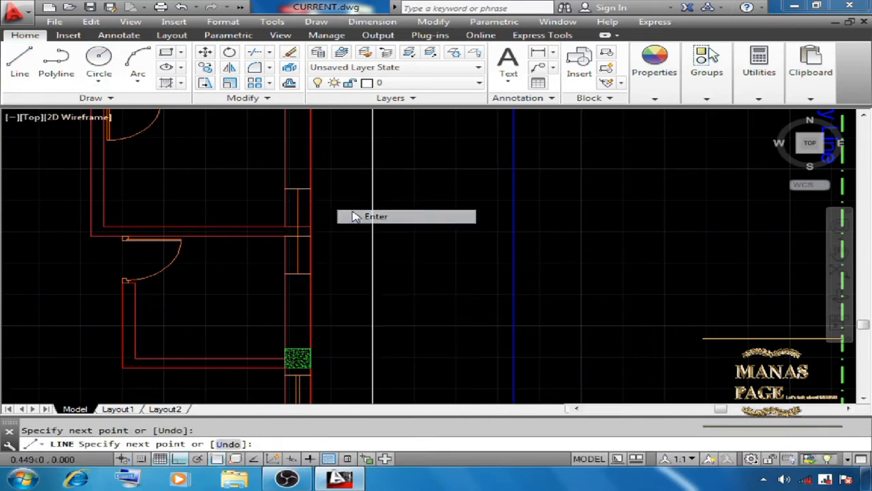
# Trim the vertical centre line between the two partition lines, using those lines as cutting edges.
pyautogui.hotkey('ctrl', 'z')
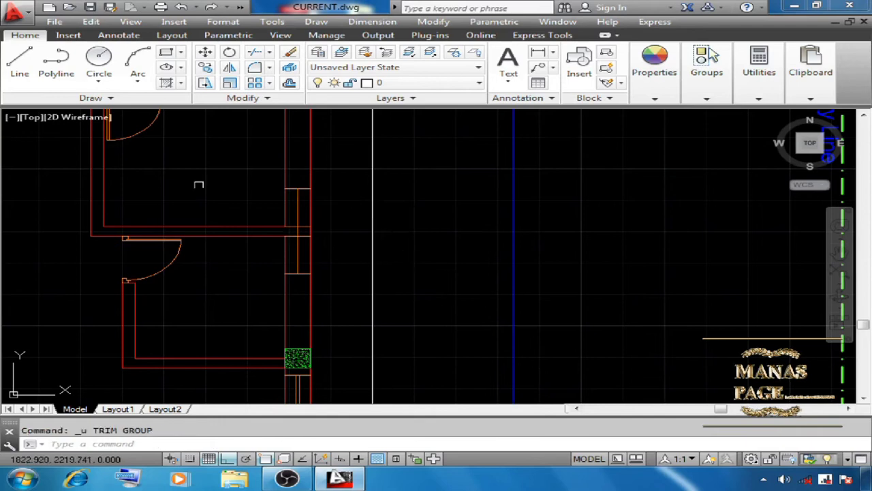
pyautogui.click(259, 55)
pyautogui.scroll(3, 306, 229)
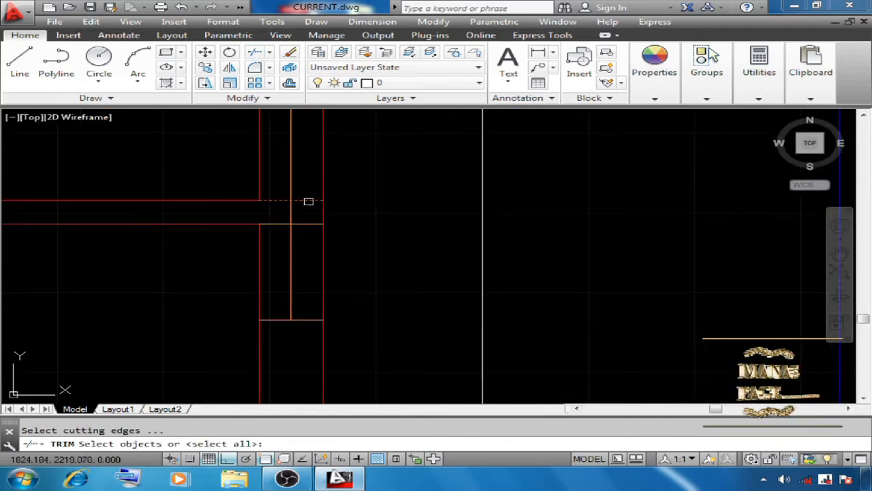
pyautogui.click(308, 201)
pyautogui.click(310, 223)
pyautogui.press('Return')
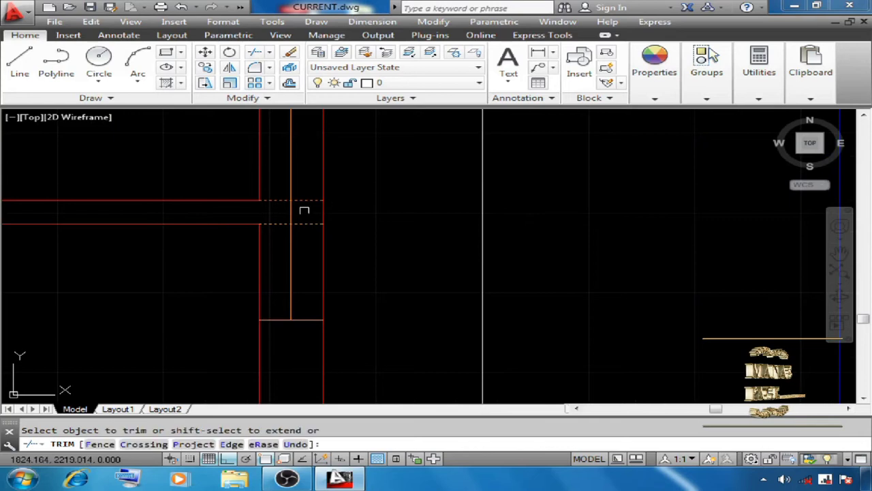
pyautogui.rightClick(372, 175)
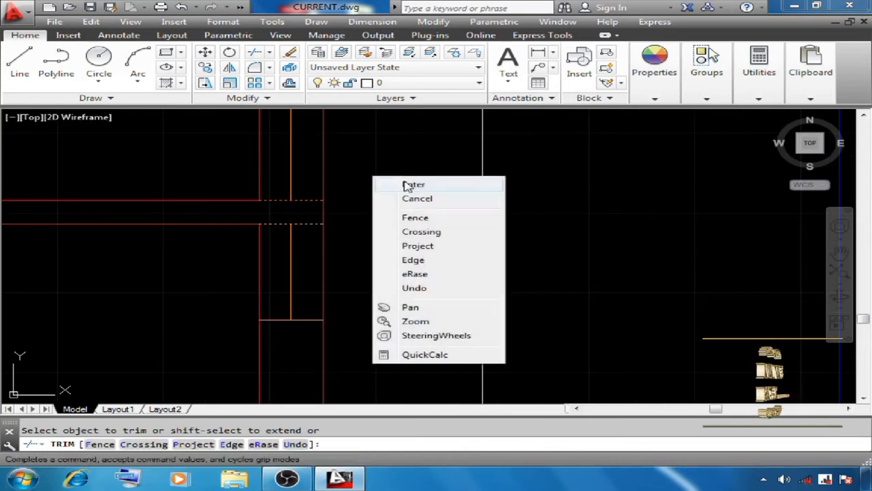
pyautogui.click(403, 196)
# Load the HIDDEN2 linetype from acad.lin through the Linetype Manager.
pyautogui.scroll(-4, 385, 231)
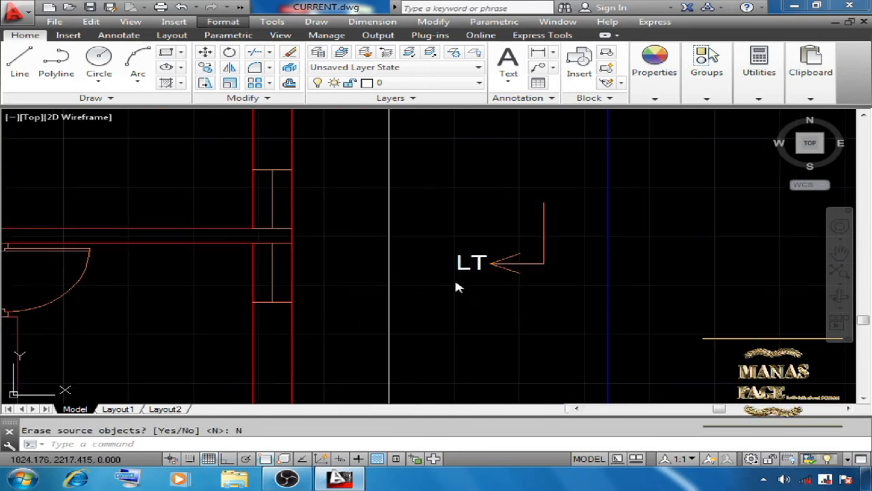
pyautogui.click(487, 328)
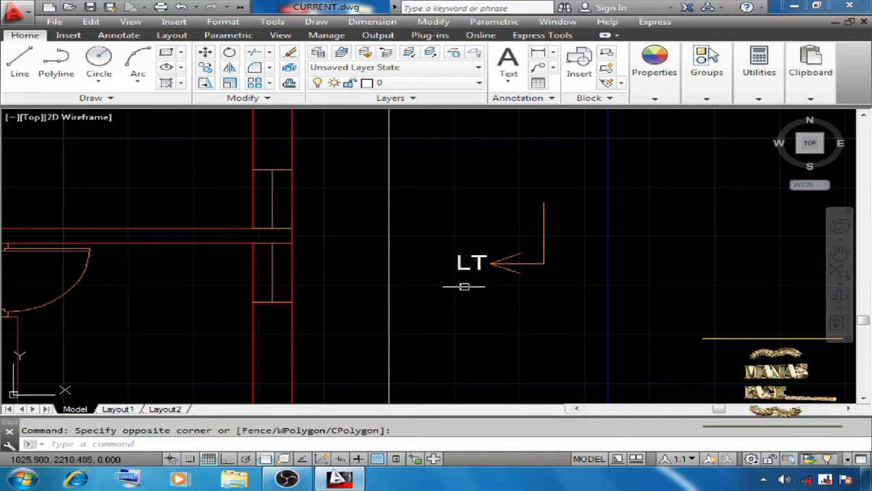
pyautogui.click(223, 21)
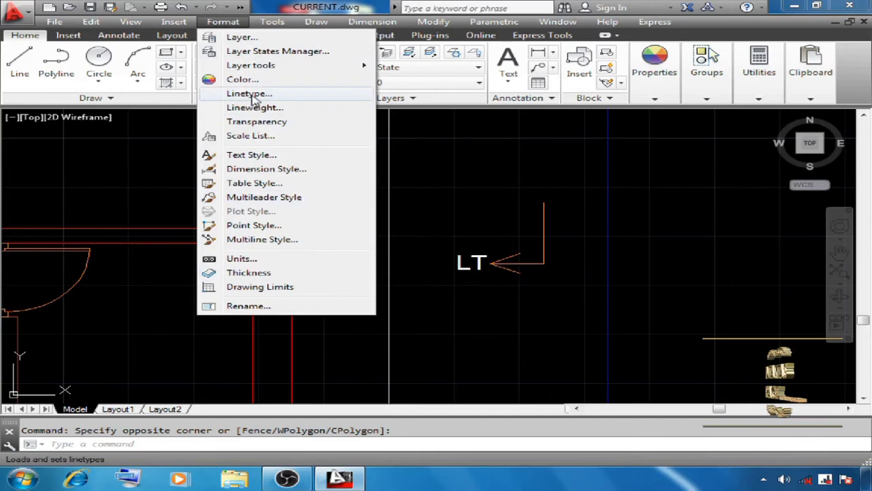
pyautogui.click(288, 93)
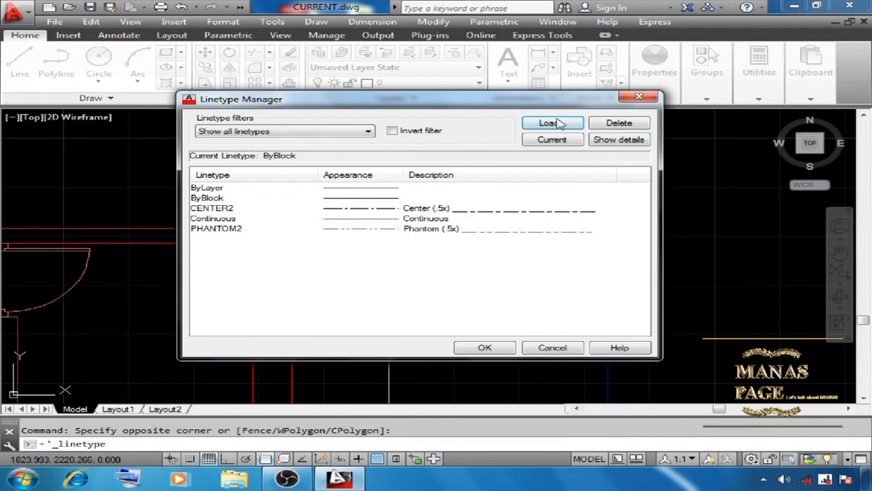
pyautogui.click(552, 122)
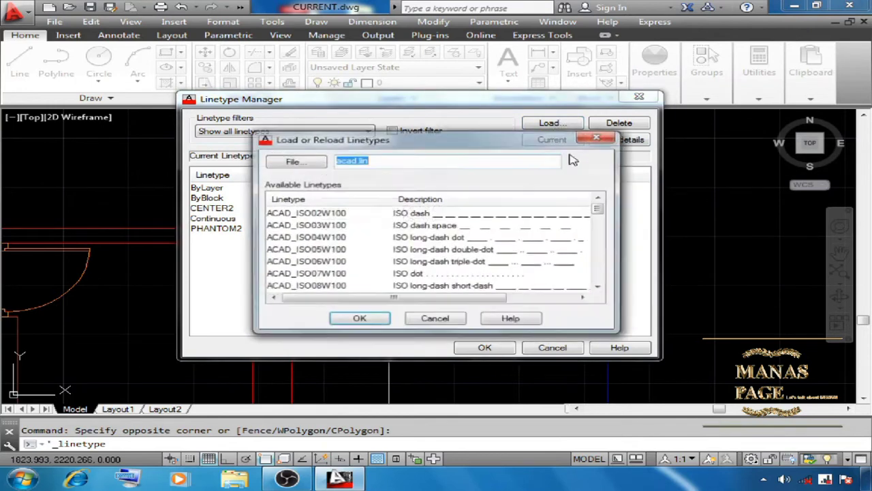
pyautogui.scroll(-7, 603, 213)
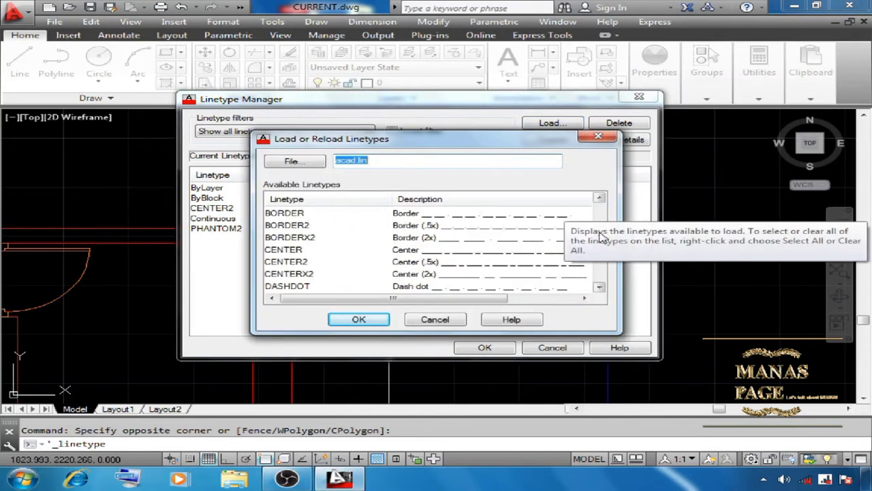
pyautogui.scroll(7, 603, 245)
pyautogui.scroll(-7, 603, 246)
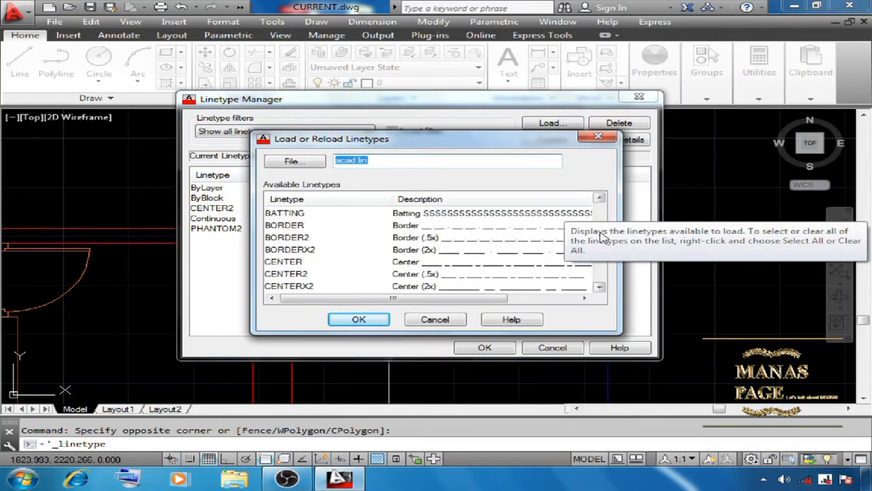
pyautogui.scroll(-4, 602, 246)
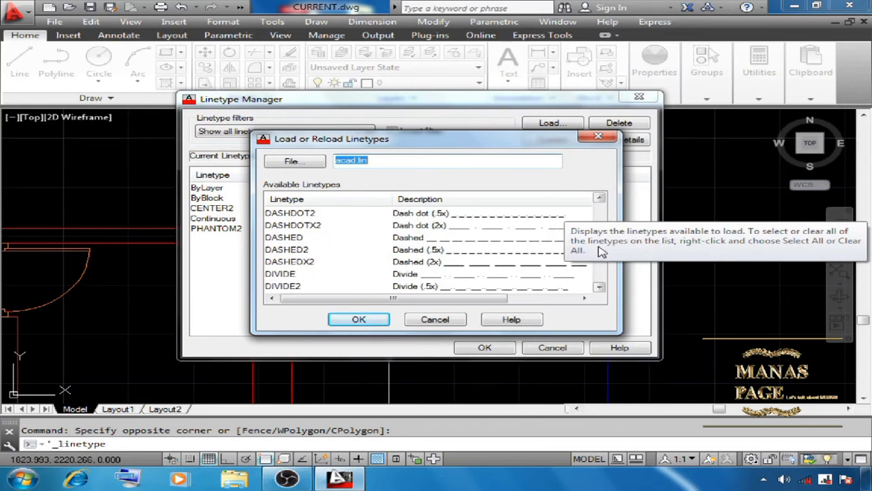
pyautogui.scroll(-2, 601, 249)
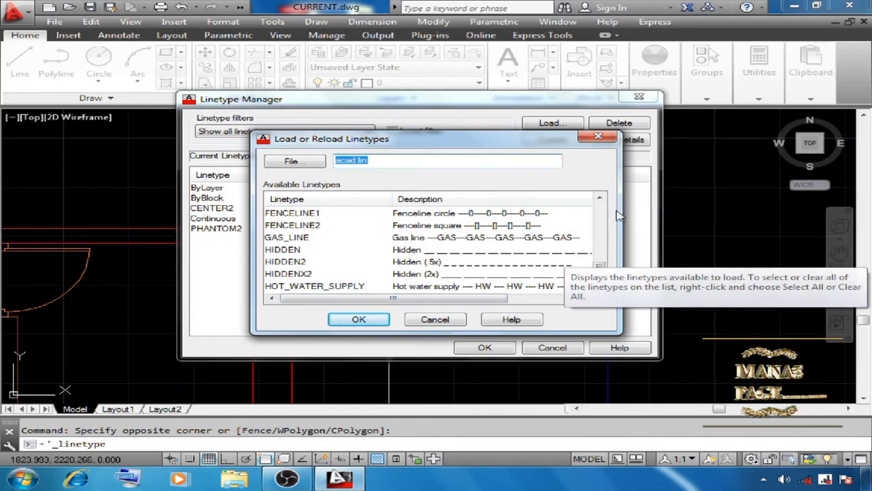
pyautogui.click(297, 264)
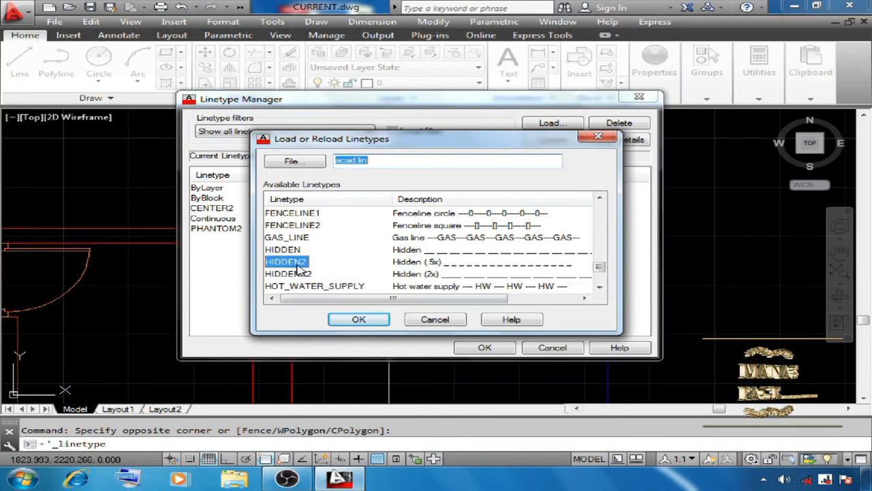
pyautogui.click(358, 321)
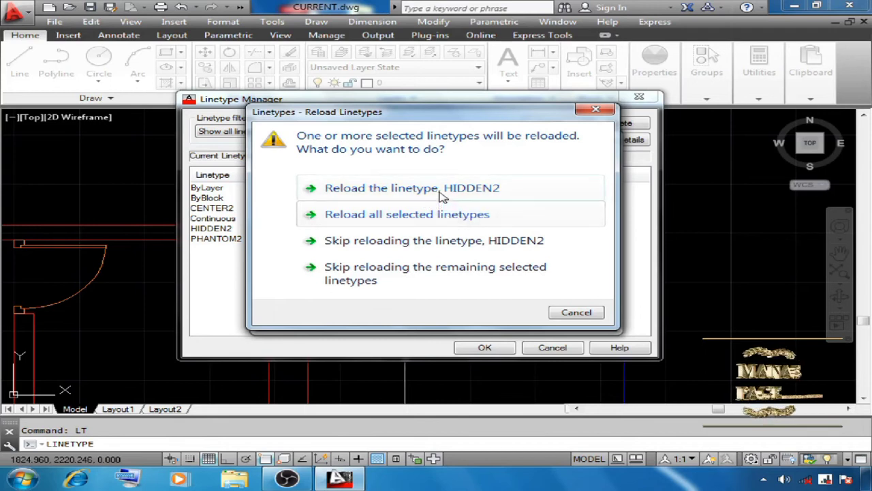
# Reload the HIDDEN2 linetype and accept the Linetype Manager.
pyautogui.click(439, 194)
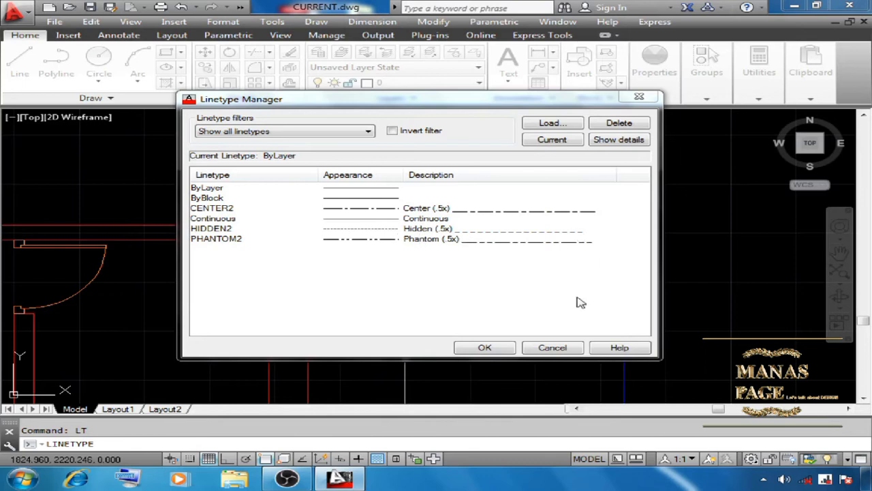
pyautogui.click(485, 348)
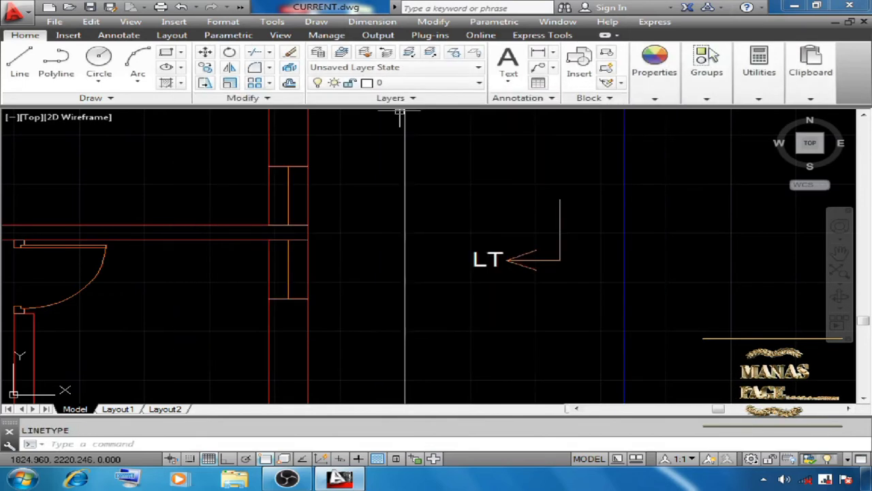
pyautogui.press('Escape')
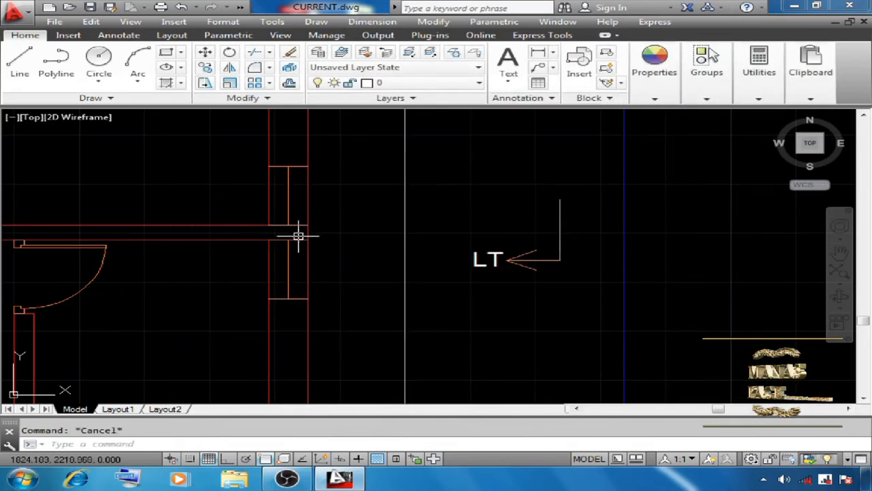
# Assign the HIDDEN2 linetype to the lines of both ventilators in the outer wall.
pyautogui.click(283, 200)
pyautogui.click(356, 338)
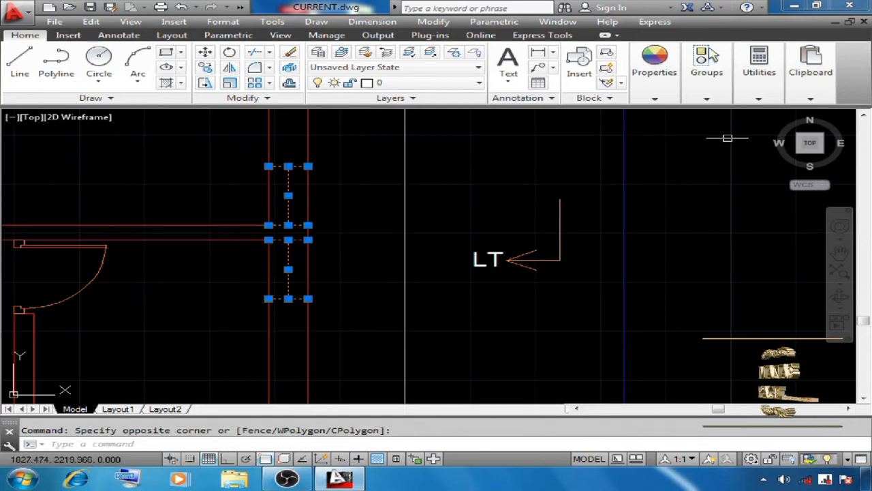
pyautogui.moveTo(672, 99)
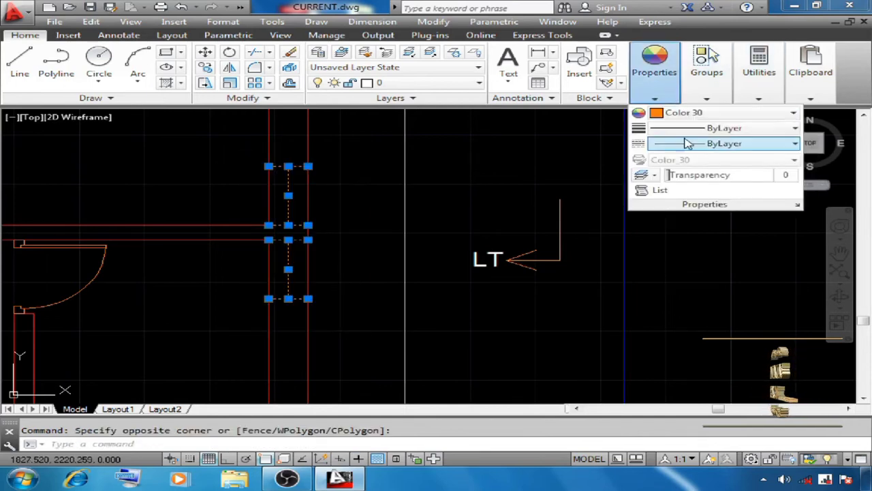
pyautogui.click(719, 144)
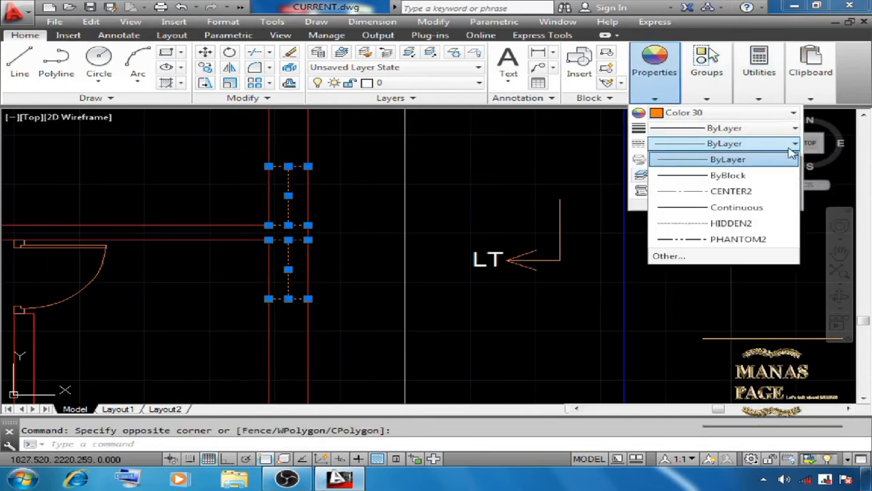
pyautogui.click(730, 224)
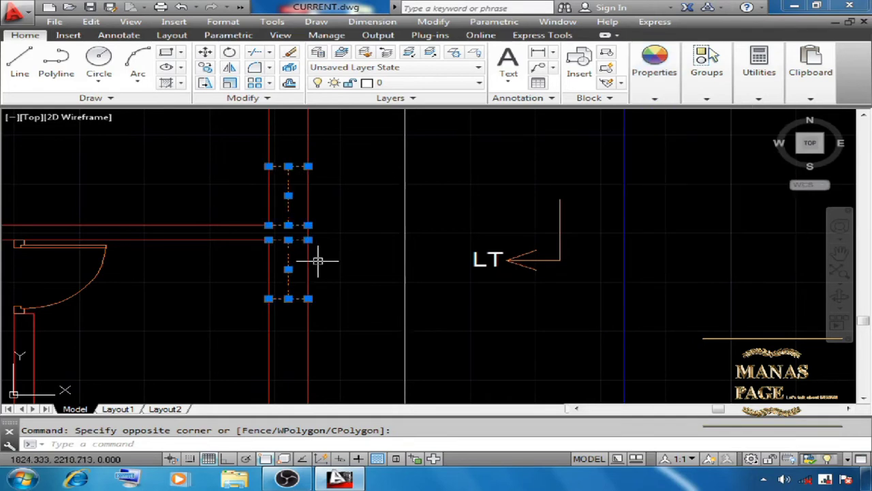
pyautogui.press('Escape')
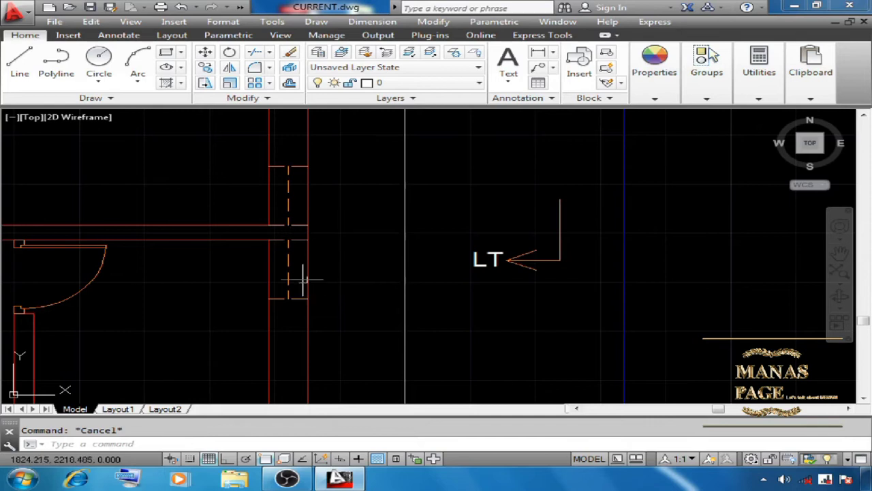
# Examine the linetype and linetype scale of the six ventilator lines in their object properties.
pyautogui.click(435, 22)
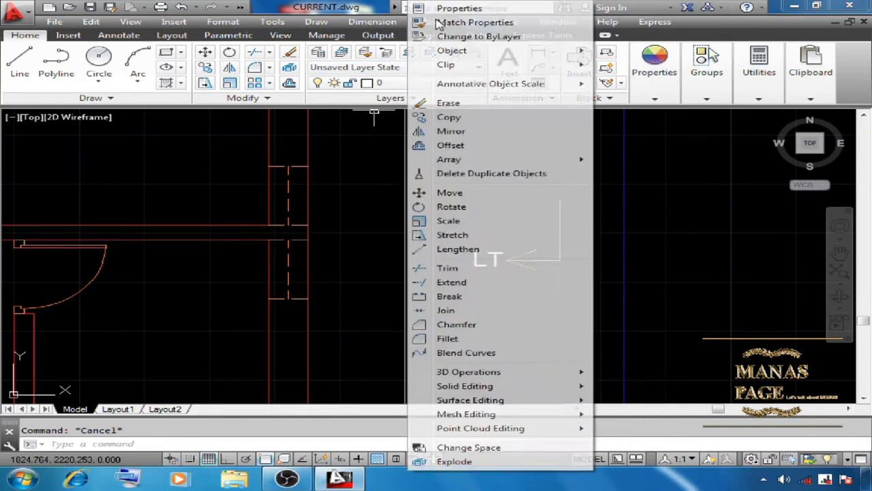
pyautogui.click(470, 9)
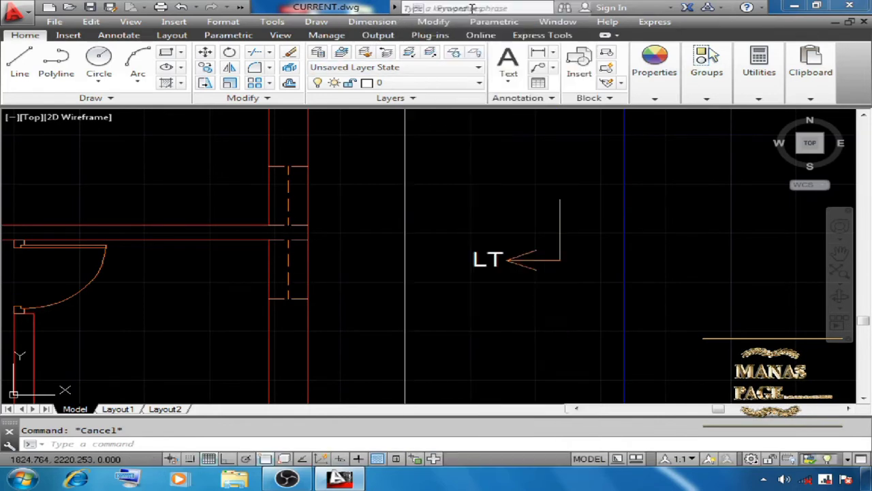
pyautogui.click(247, 153)
pyautogui.click(347, 320)
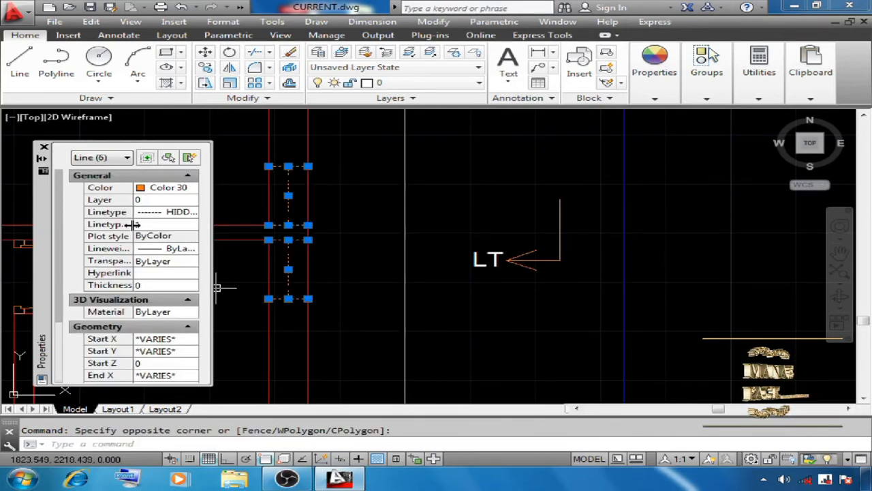
pyautogui.moveTo(133, 224); pyautogui.dragTo(174, 229)
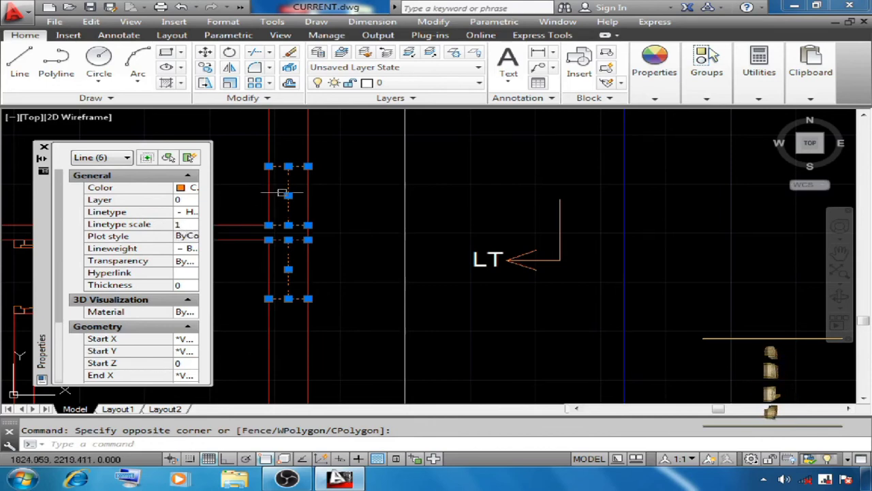
pyautogui.click(280, 236)
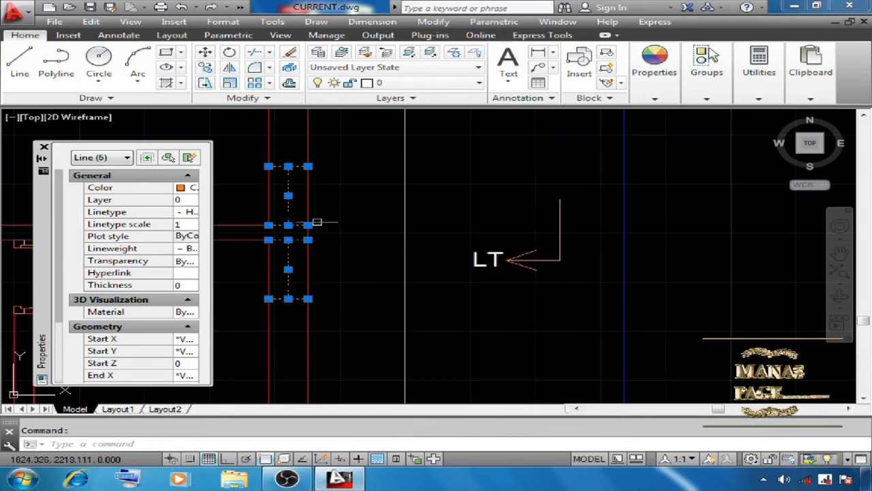
pyautogui.click(44, 149)
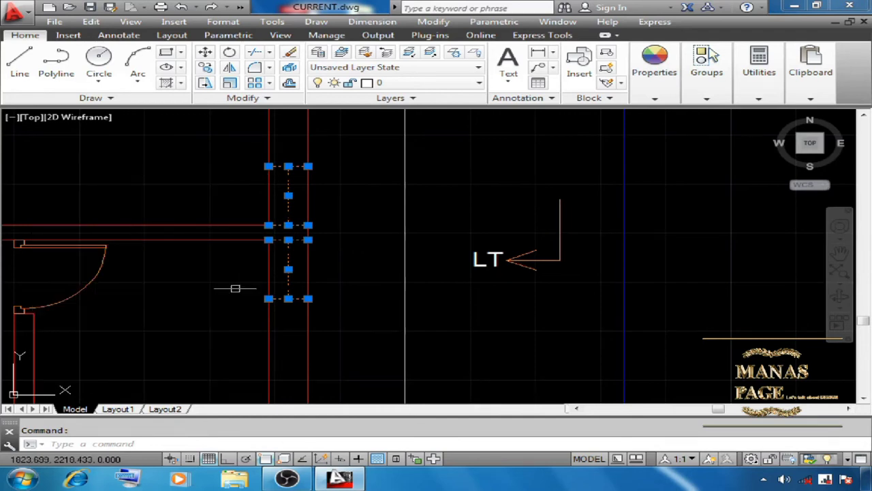
pyautogui.press('Escape')
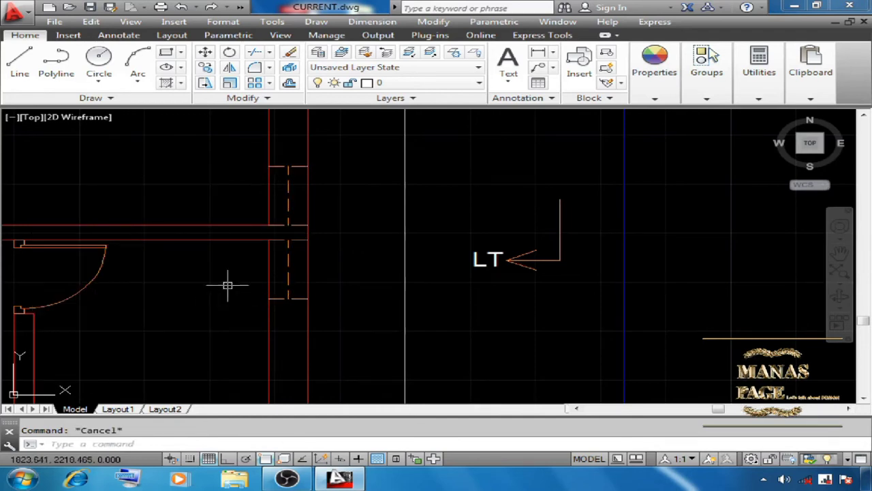
# Change the colour of all windows and ventilators in the unlabelled floor plan to Cyan.
pyautogui.scroll(-5, 228, 289)
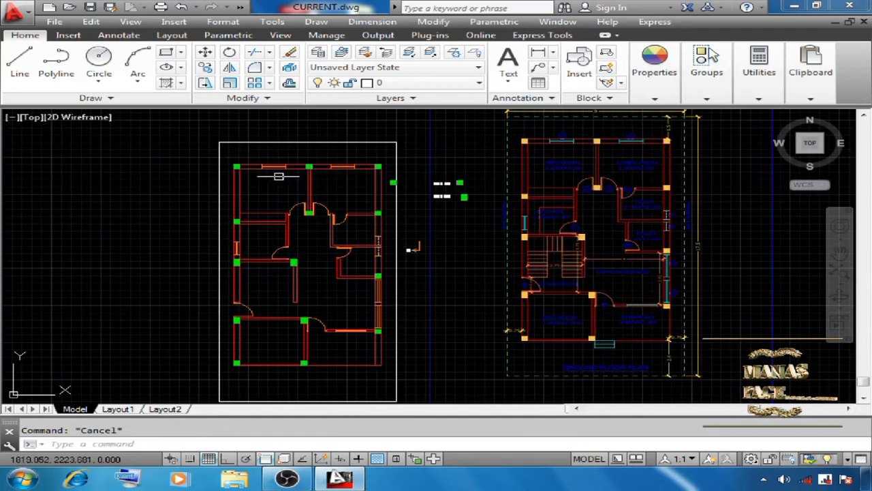
pyautogui.click(257, 154)
pyautogui.click(291, 183)
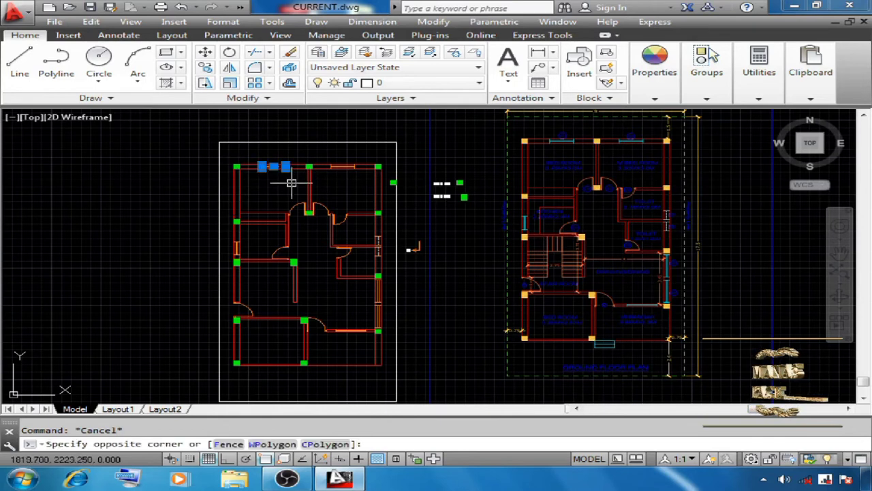
pyautogui.scroll(5, 329, 163)
pyautogui.click(324, 156)
pyautogui.scroll(5, 156, 230)
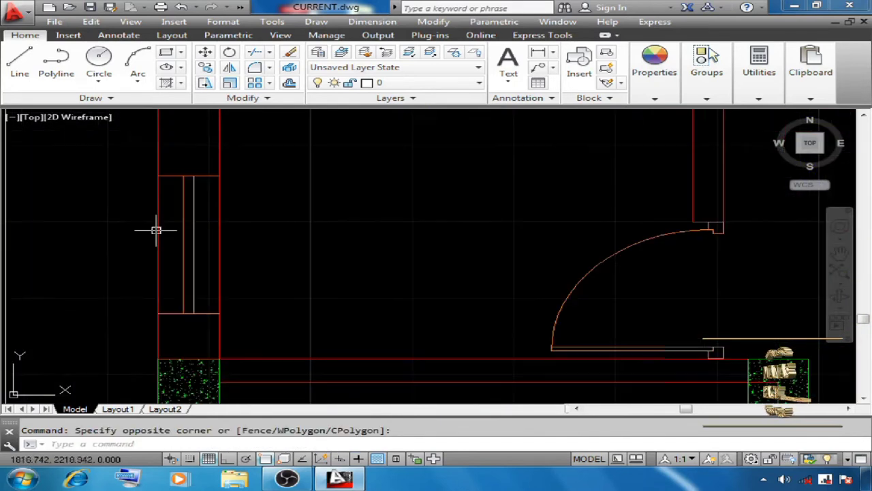
pyautogui.click(264, 326)
pyautogui.scroll(-6, 264, 327)
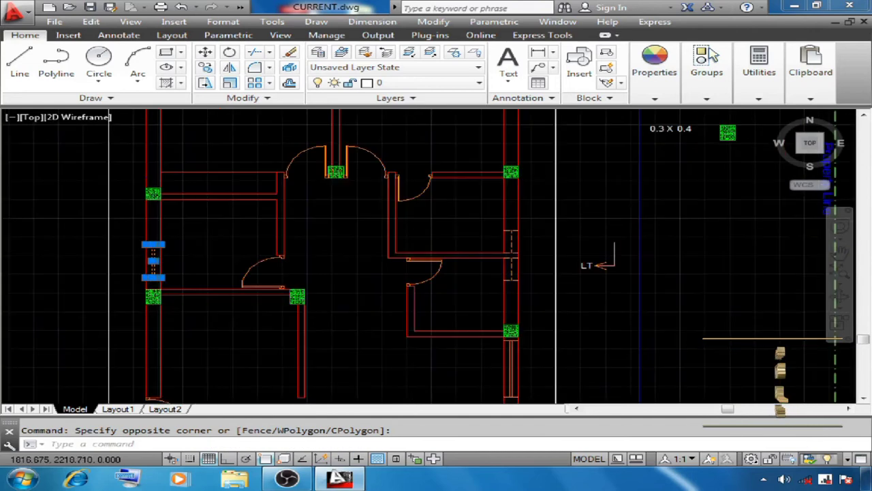
pyautogui.scroll(5, 234, 238)
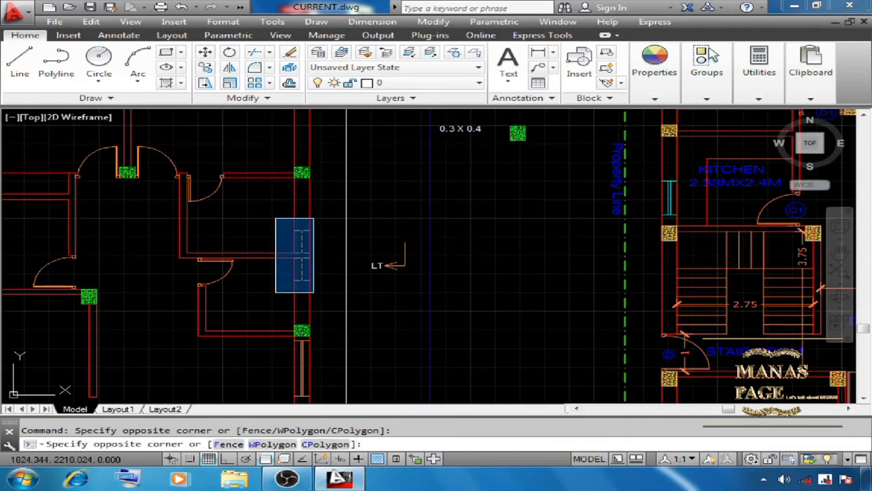
pyautogui.click(318, 292)
pyautogui.scroll(2, 259, 247)
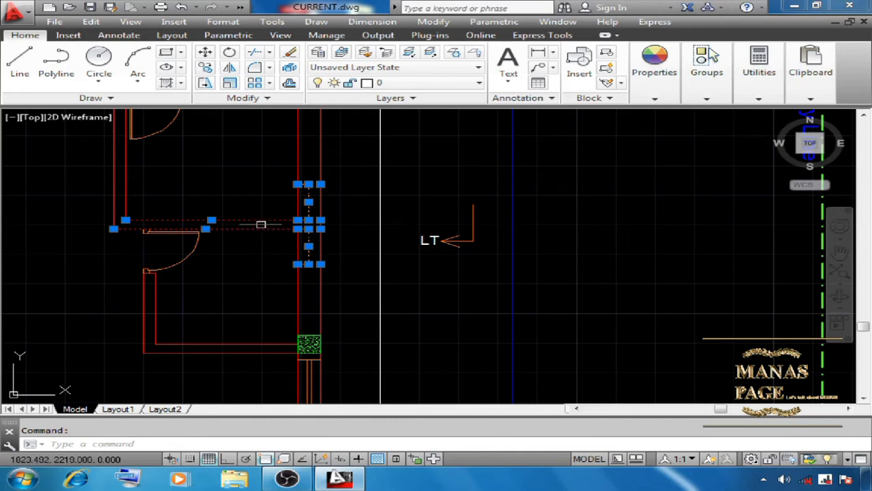
pyautogui.keyDown('shift'); pyautogui.click(262, 220); pyautogui.keyUp('shift')
pyautogui.press('Escape')
pyautogui.scroll(4, 306, 197)
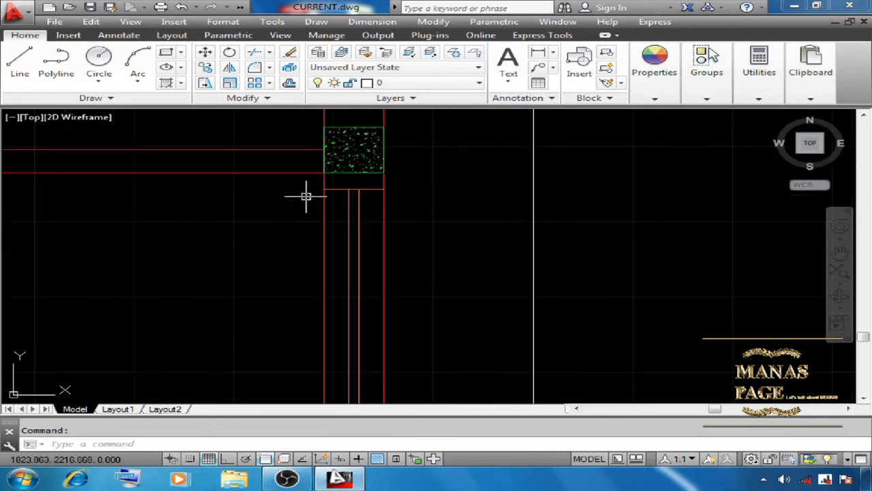
pyautogui.click(305, 184)
pyautogui.scroll(-4, 380, 189)
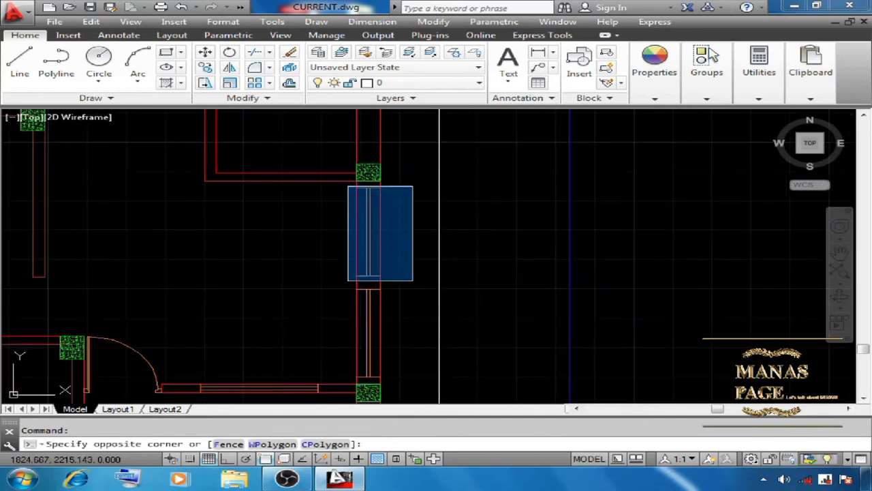
pyautogui.click(413, 281)
pyautogui.scroll(4, 364, 298)
pyautogui.click(396, 283)
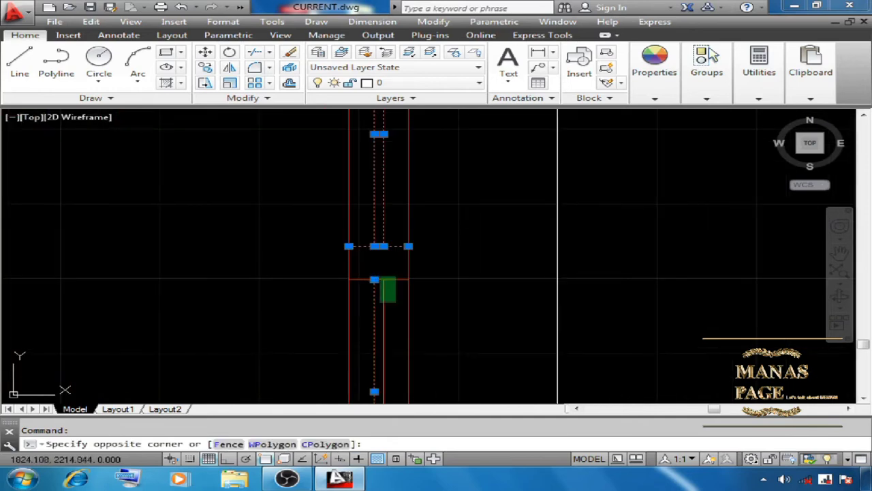
pyautogui.click(379, 302)
pyautogui.scroll(-4, 311, 347)
pyautogui.moveTo(673, 93)
pyautogui.click(689, 117)
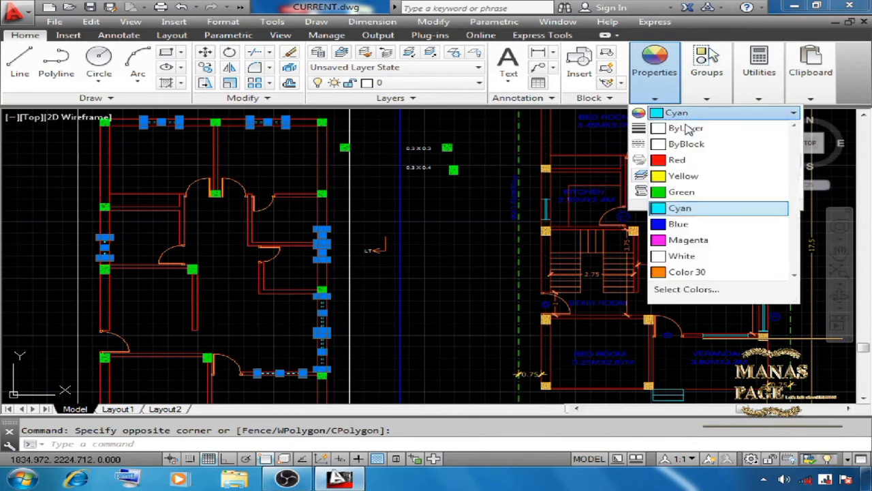
pyautogui.click(682, 210)
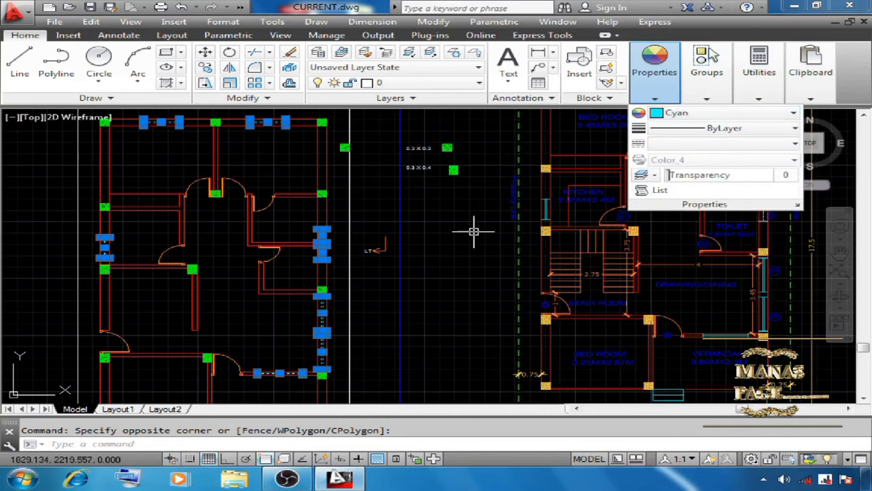
pyautogui.press('Escape')
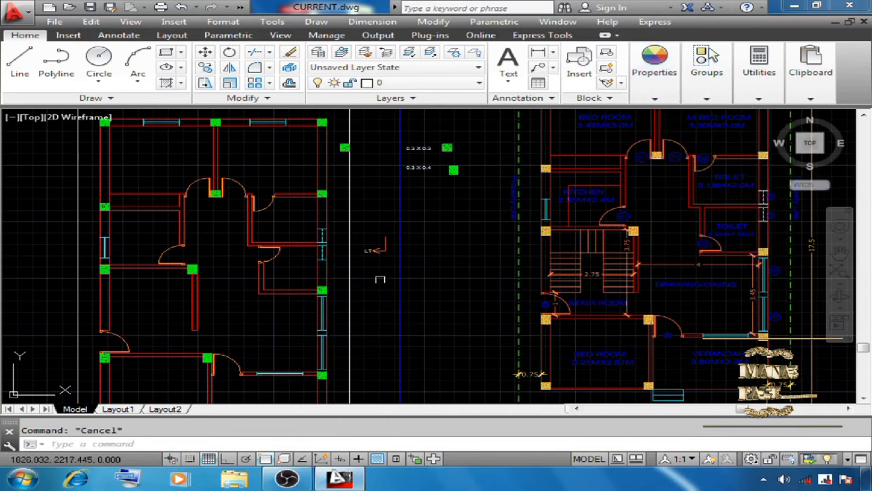
# Choose Color 60 as the current colour for new objects.
pyautogui.scroll(-4, 316, 309)
pyautogui.scroll(6, 204, 251)
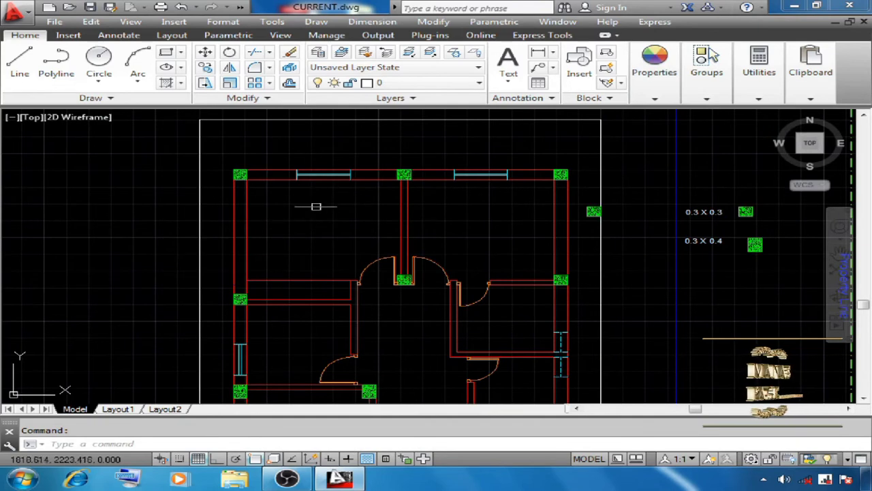
pyautogui.click(673, 115)
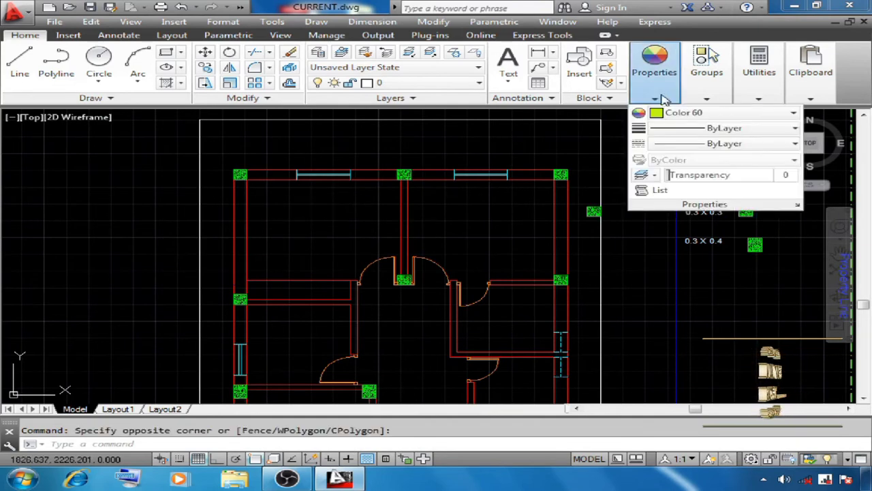
pyautogui.click(709, 113)
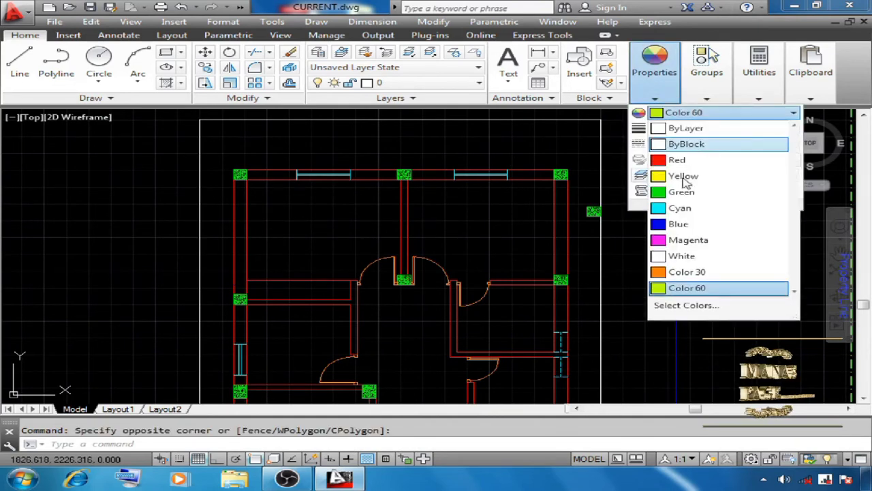
pyautogui.click(675, 288)
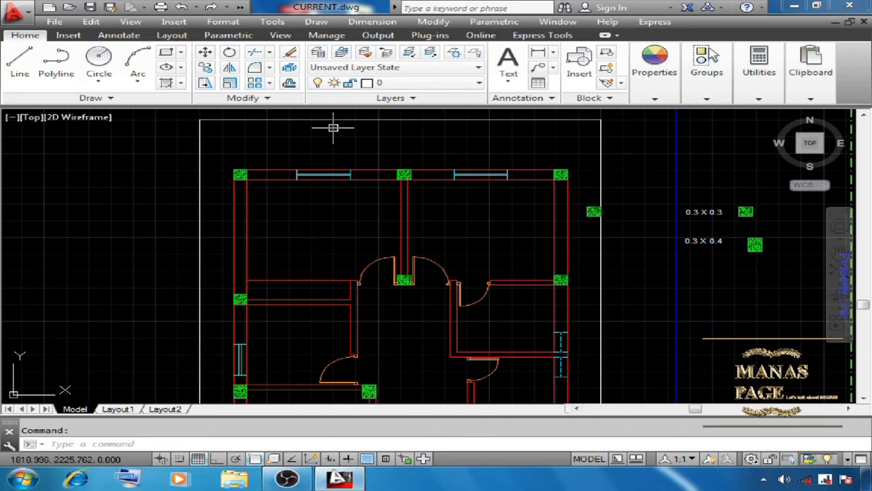
# With Ortho on, draw a line from the upper-left corner of the first top-wall window, 0.15 to the left and 0.45 upward.
pyautogui.scroll(2, 273, 123)
pyautogui.click(21, 64)
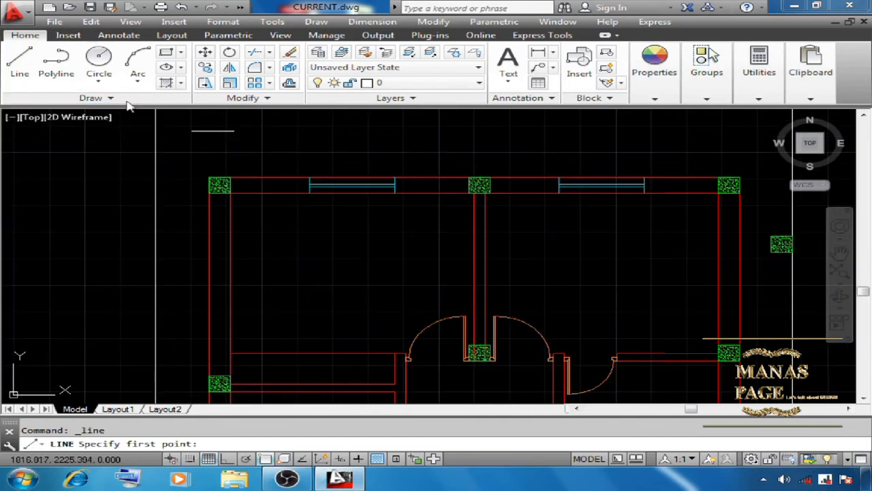
pyautogui.click(309, 178)
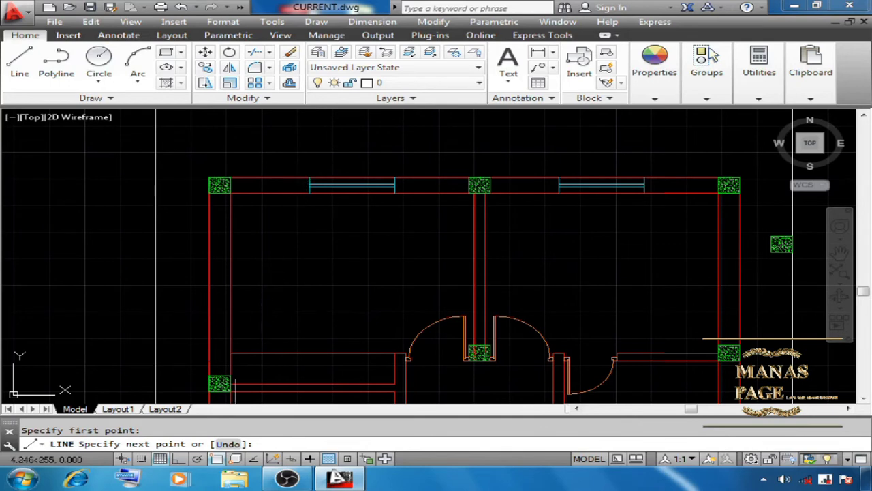
pyautogui.press('F8')
pyautogui.write('u')
pyautogui.press('Return')
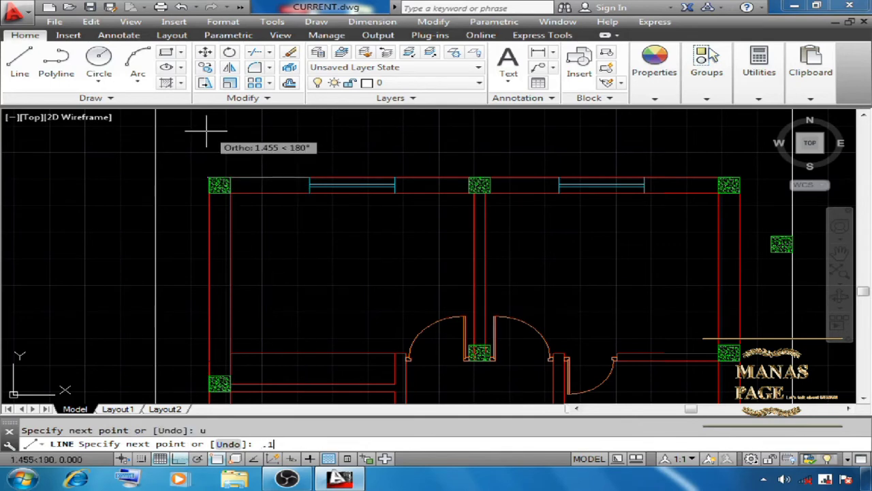
pyautogui.write('.15')
pyautogui.press('Return')
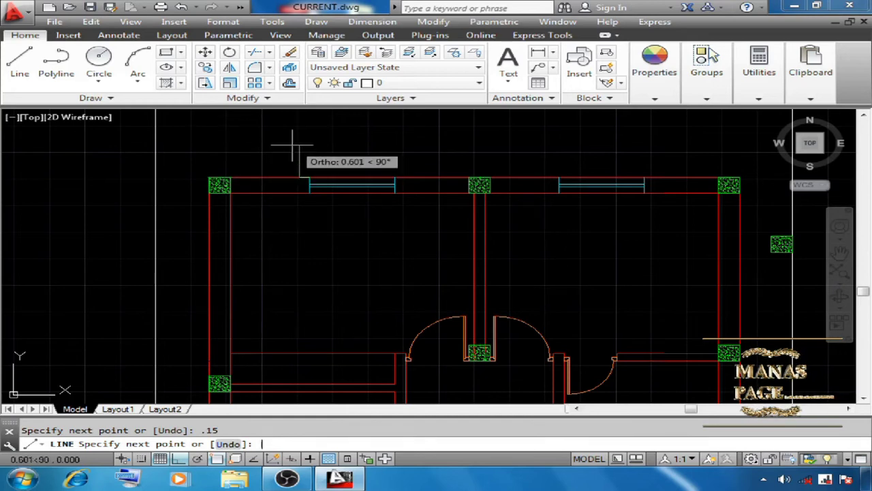
pyautogui.write('.45')
pyautogui.press('Return')
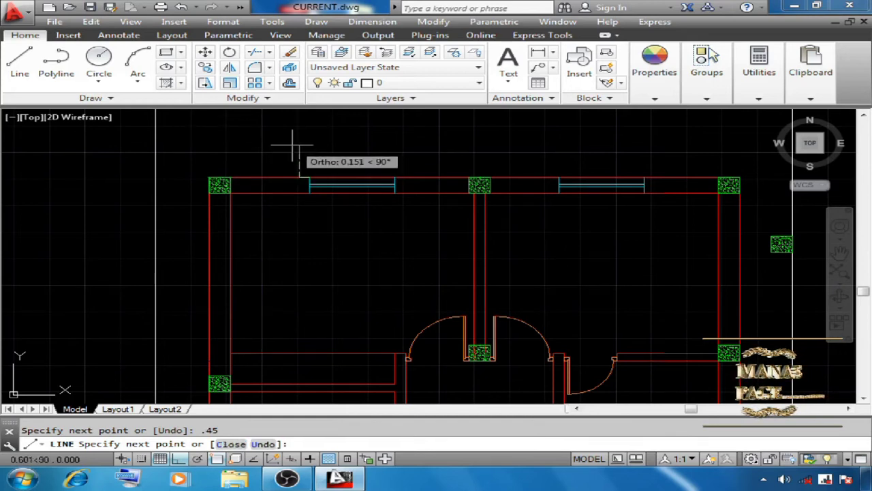
pyautogui.press('Escape')
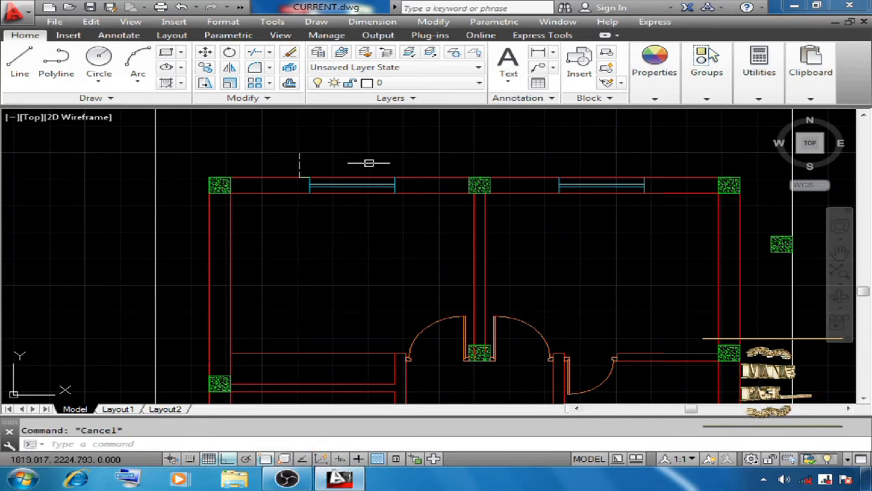
# Complete the first top-wall window's projection from its upper-right corner, going 0.15 right and 0.45 up, and join it to the opposite side.
pyautogui.click(19, 69)
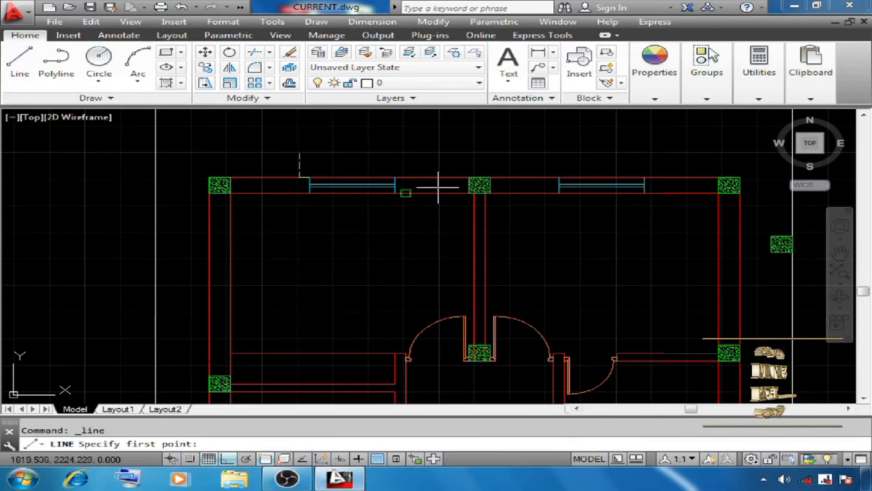
pyautogui.click(397, 162)
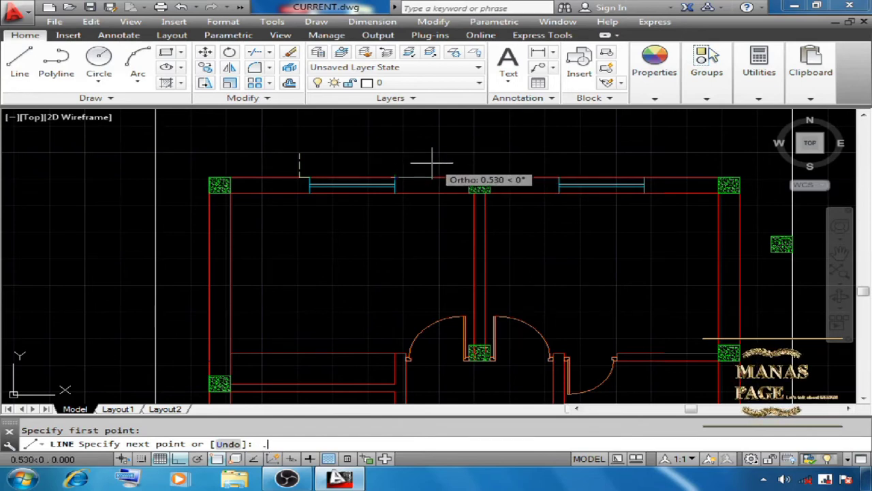
pyautogui.press('Return')
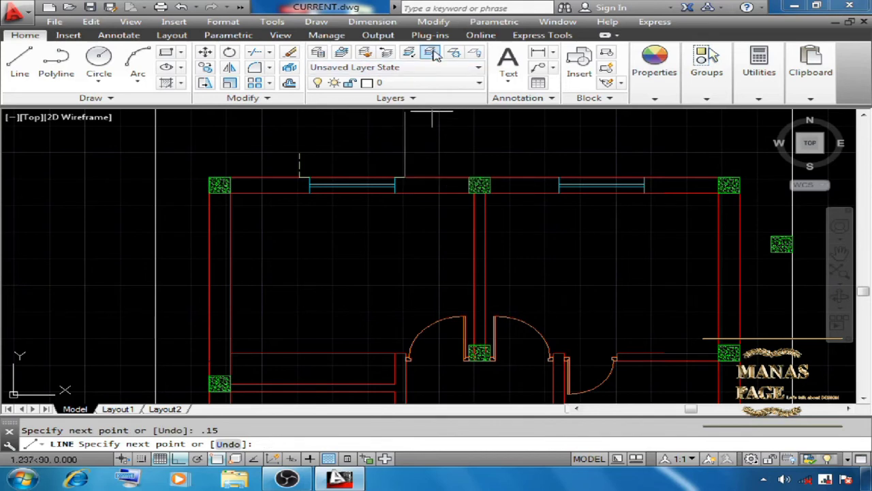
pyautogui.write('.45')
pyautogui.press('Return')
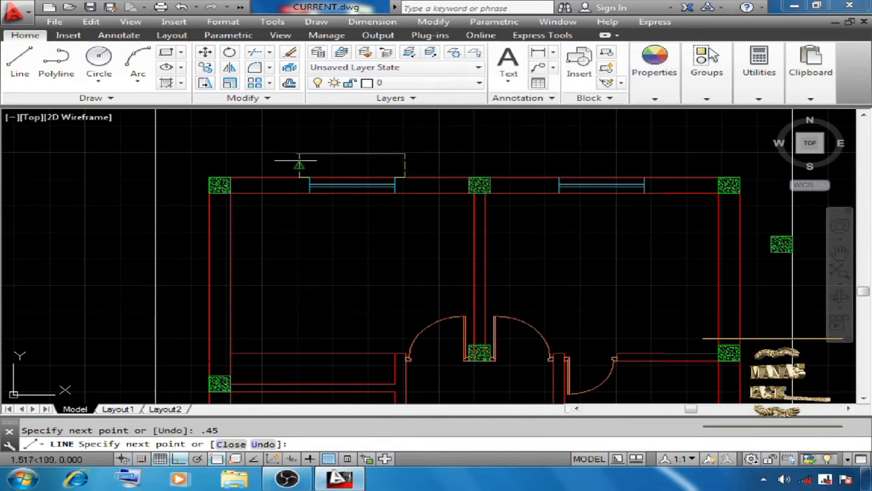
pyautogui.press('Escape')
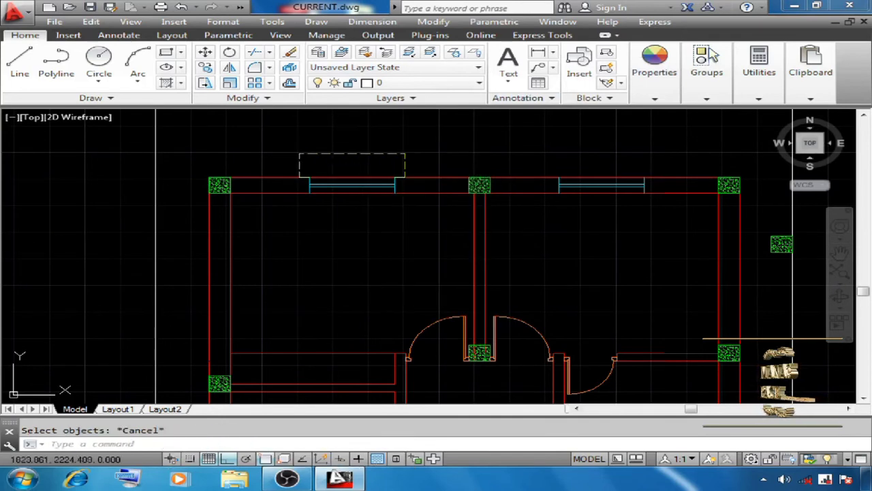
# Copy the dashed projection from the first top-wall window to the second, using the windows' upper-right corners as reference points.
pyautogui.click(204, 67)
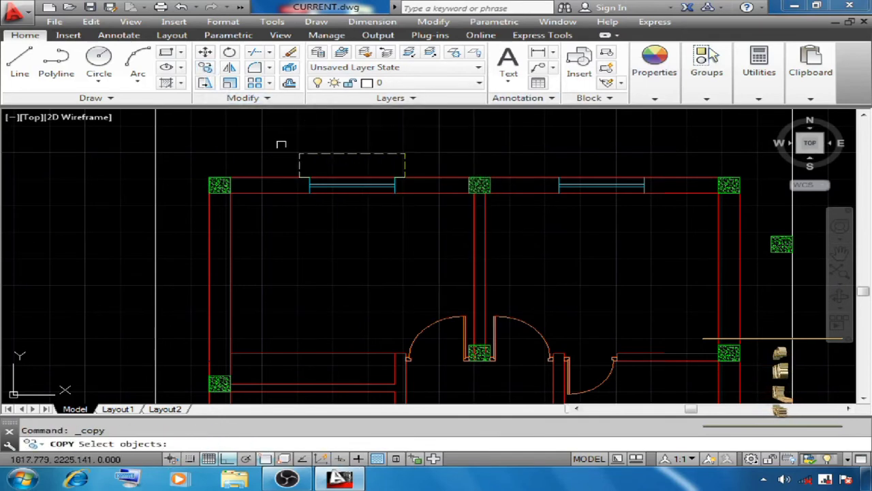
pyautogui.click(267, 129)
pyautogui.click(436, 178)
pyautogui.press('Return')
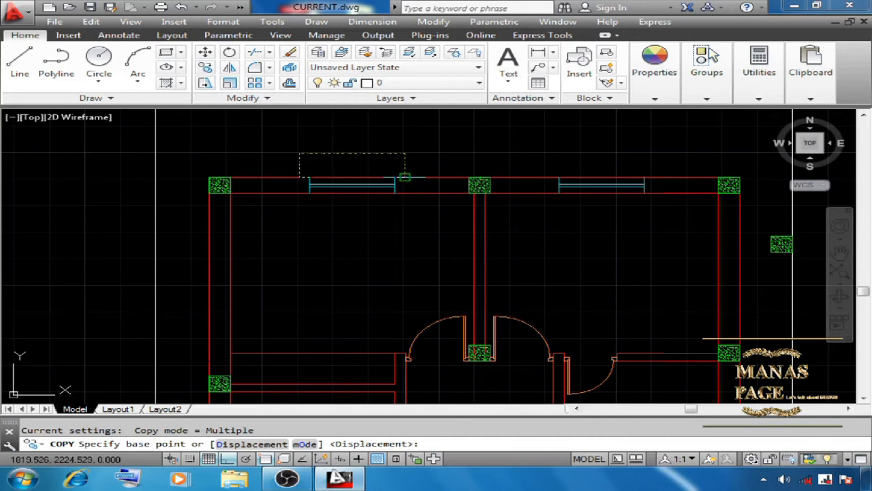
pyautogui.scroll(2, 399, 187)
pyautogui.click(377, 185)
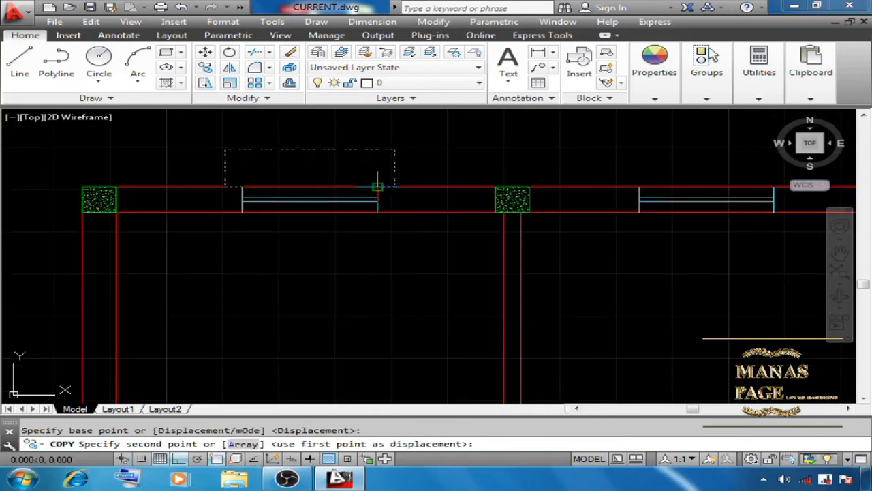
pyautogui.scroll(-3, 315, 185)
pyautogui.scroll(5, 315, 190)
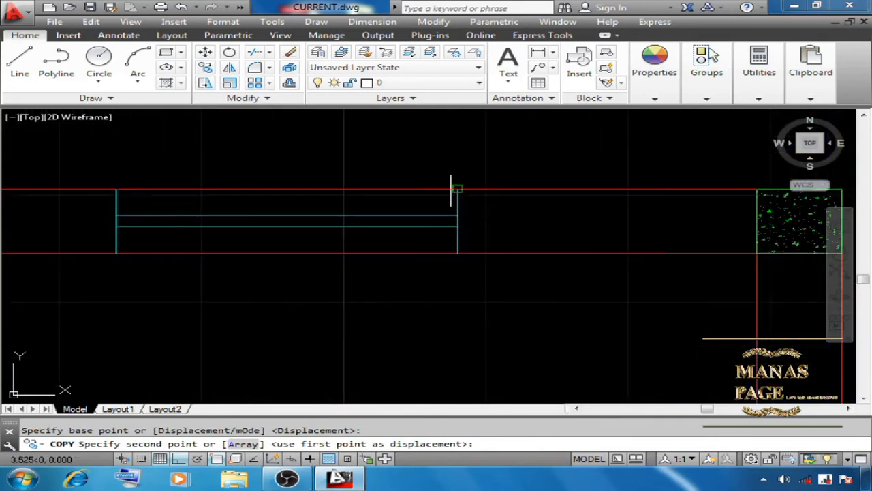
pyautogui.click(458, 188)
pyautogui.scroll(-2, 375, 202)
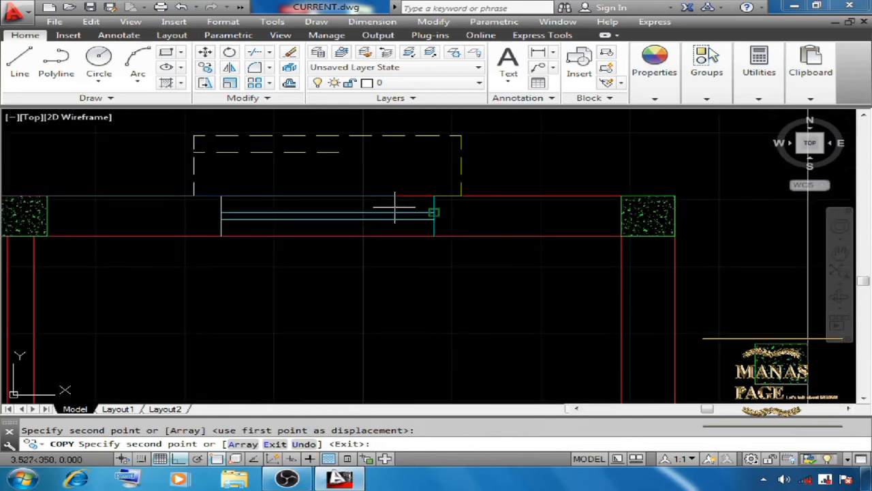
pyautogui.press('Return')
# Draw a line from the lower outer corner of the left-wall window, 0.15 downward and 0.45 outward to the left.
pyautogui.scroll(-4, 378, 202)
pyautogui.moveTo(374, 191); pyautogui.dragTo(421, 25, button='middle')
pyautogui.scroll(2, 220, 259)
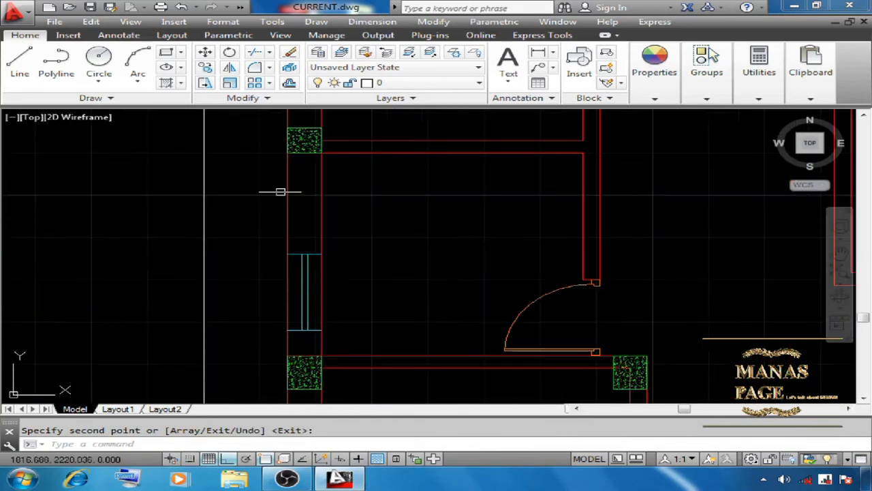
pyautogui.click(21, 62)
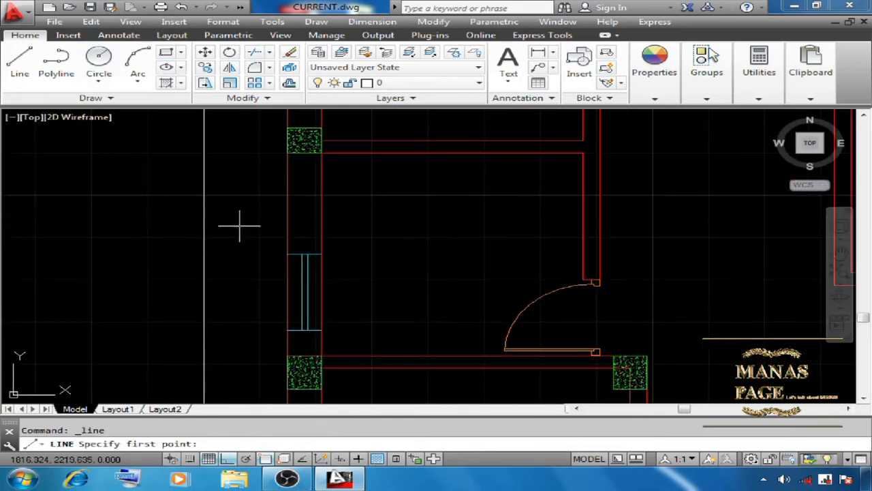
pyautogui.click(288, 329)
pyautogui.moveTo(286, 255); pyautogui.dragTo(295, 172, button='middle')
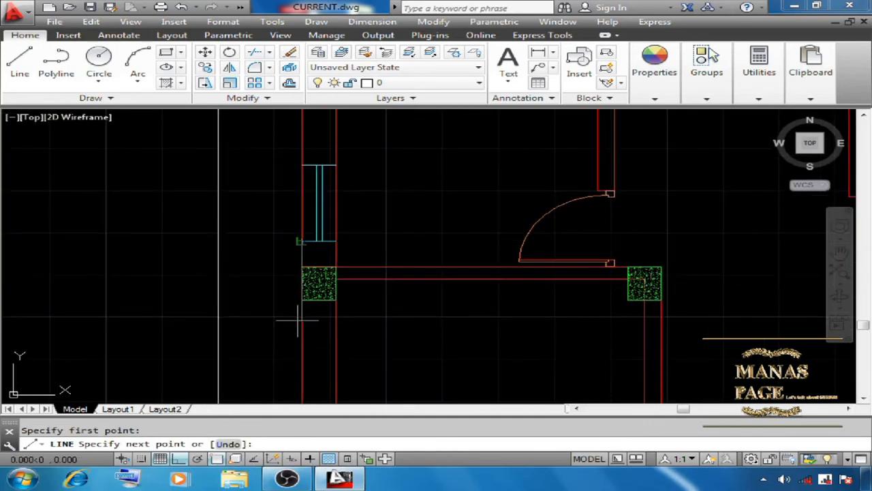
pyautogui.write('.15')
pyautogui.press('Return')
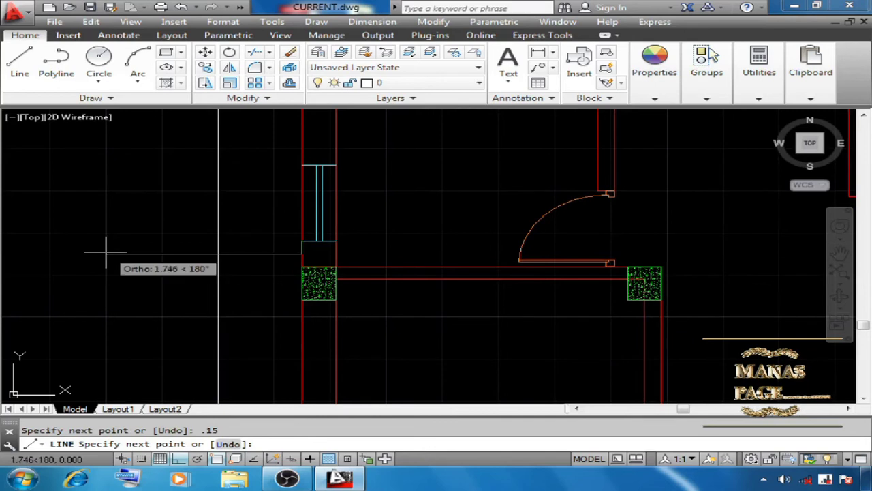
pyautogui.write('.4')
pyautogui.press('Return')
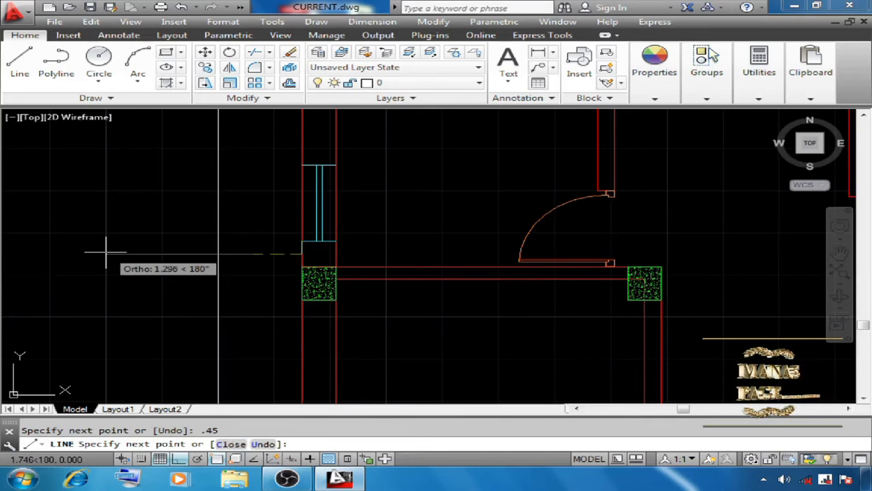
pyautogui.rightClick(277, 238)
pyautogui.click(314, 247)
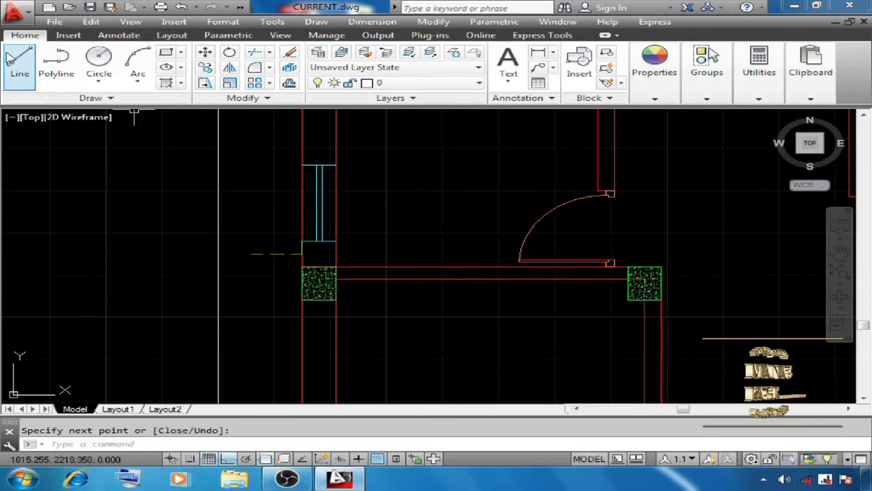
# Complete the left-wall window's projection from its upper outer corner, 0.15 up and 0.45 outward, joining the end of the lower line.
pyautogui.click(20, 62)
pyautogui.click(302, 166)
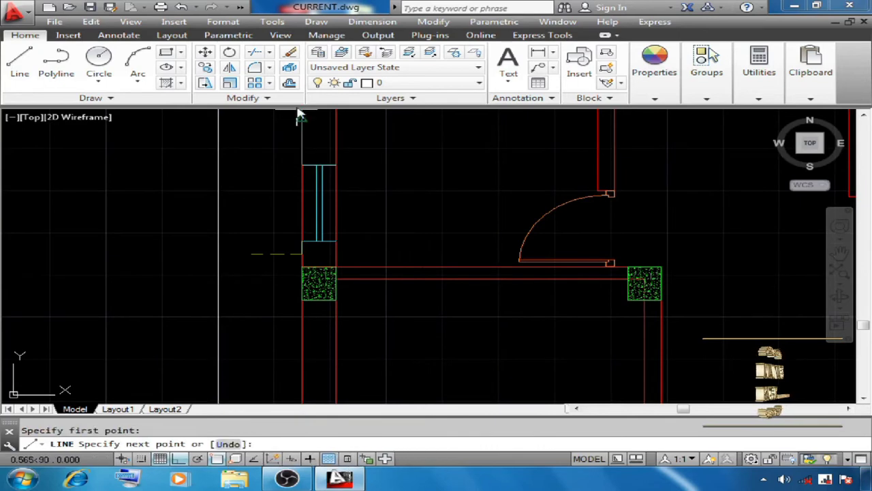
pyautogui.write('.15')
pyautogui.press('Return')
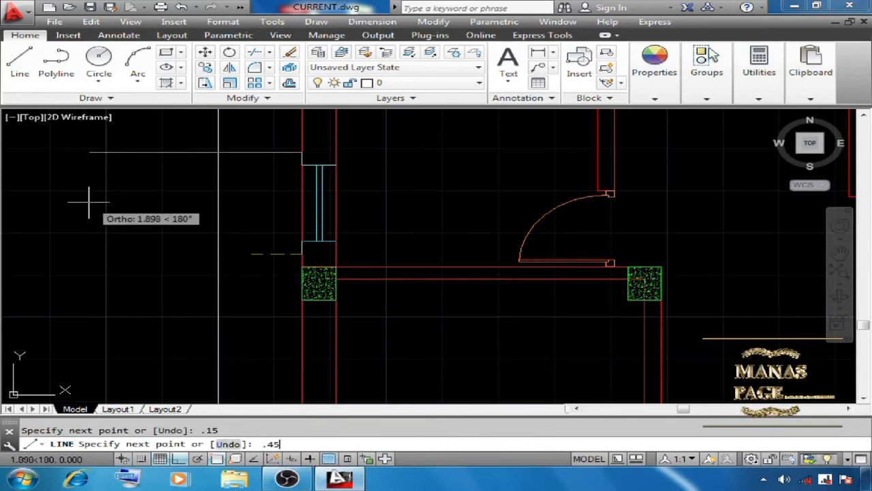
pyautogui.press('Return')
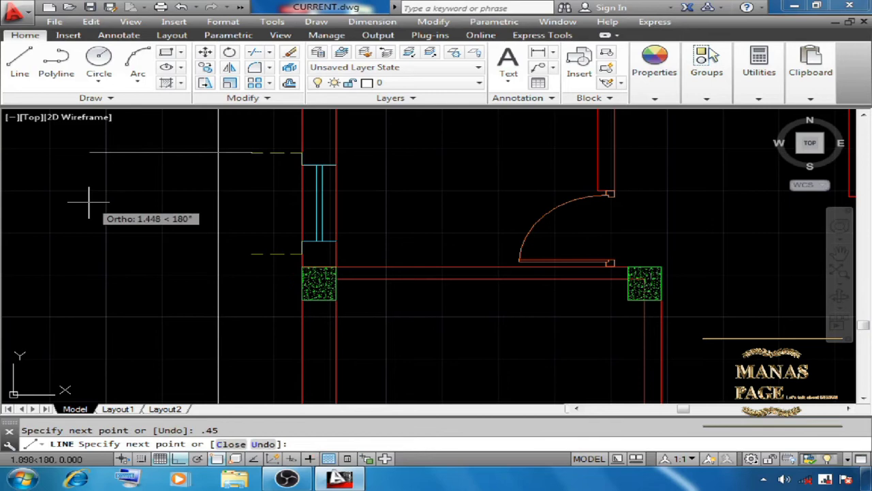
pyautogui.click(251, 254)
pyautogui.press('Return')
# Draw the projection around the paired right-wall ventilators, starting at the upper outer corner with 0.15 upward and 0.45 outward.
pyautogui.scroll(-6, 143, 262)
pyautogui.scroll(6, 385, 260)
pyautogui.moveTo(400, 233); pyautogui.dragTo(332, 278, button='middle')
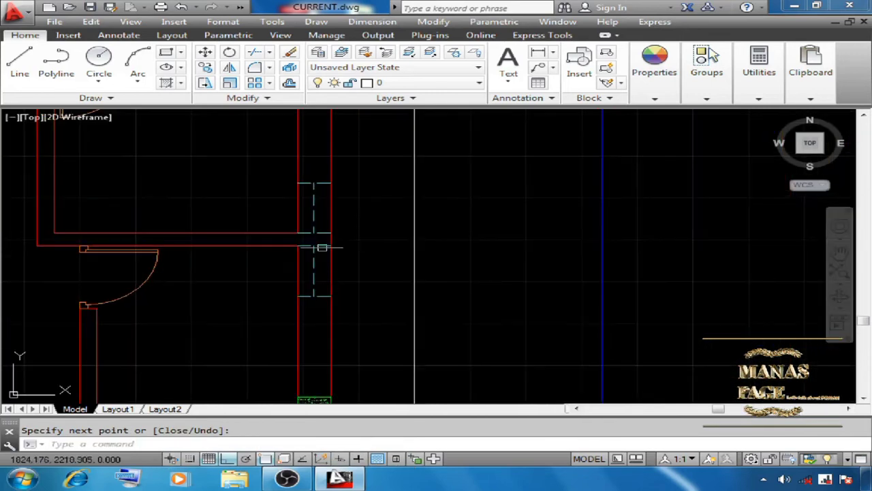
pyautogui.click(19, 62)
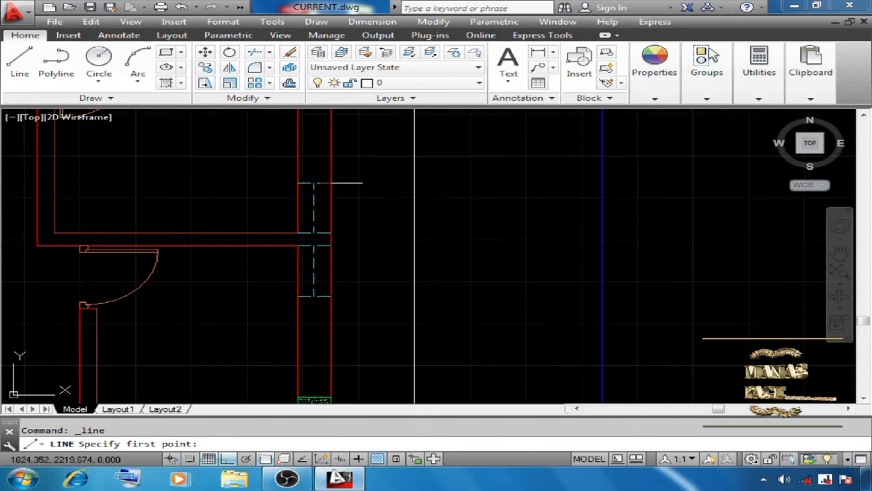
pyautogui.click(332, 183)
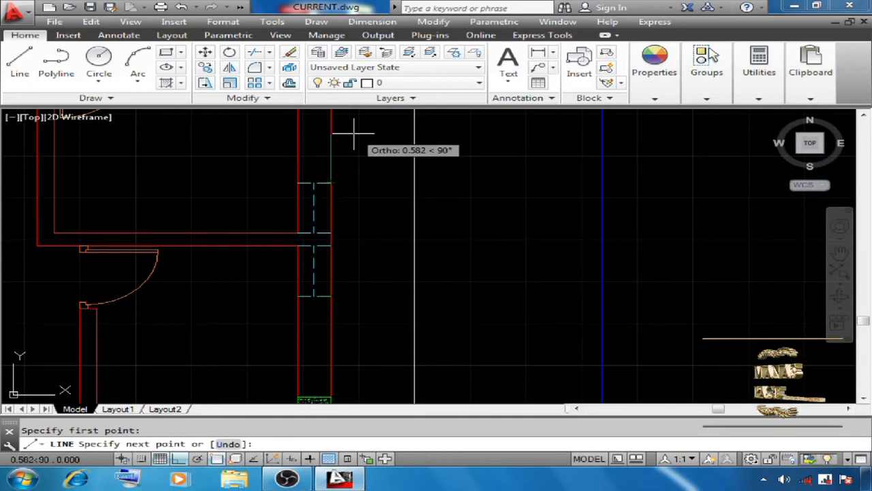
pyautogui.write('.15')
pyautogui.press('Return')
pyautogui.write('u')
pyautogui.press('Return')
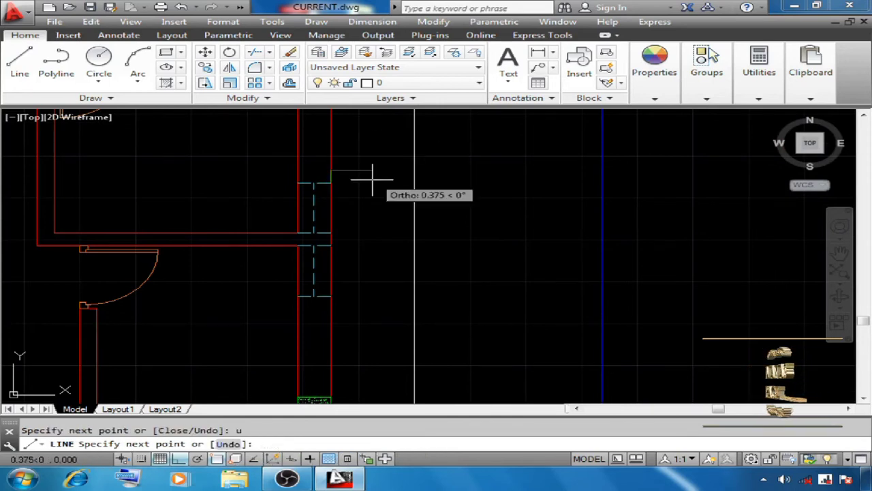
pyautogui.write('.45')
pyautogui.press('Return')
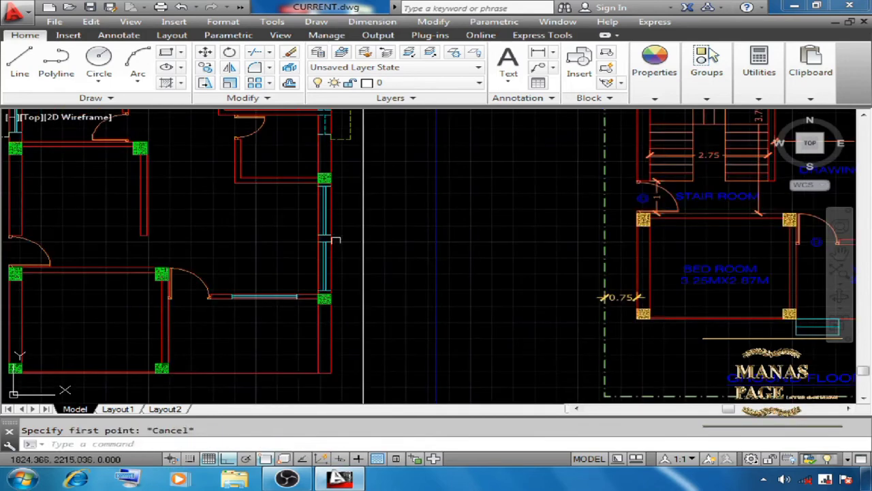
# Draw one shared projection outside the two right-wall windows, extending 0.45 outward and joining its upper and lower ends.
pyautogui.click(20, 61)
pyautogui.scroll(3, 325, 181)
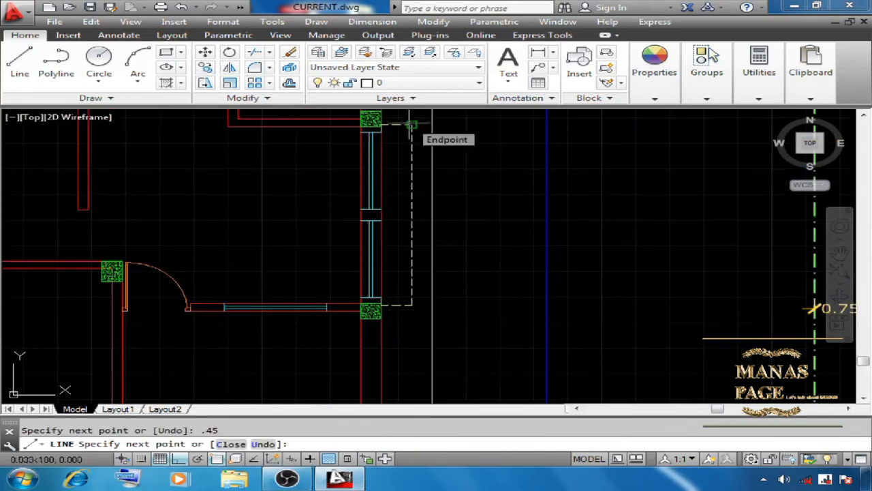
pyautogui.click(411, 124)
pyautogui.rightClick(480, 146)
pyautogui.click(518, 160)
pyautogui.scroll(-4, 492, 249)
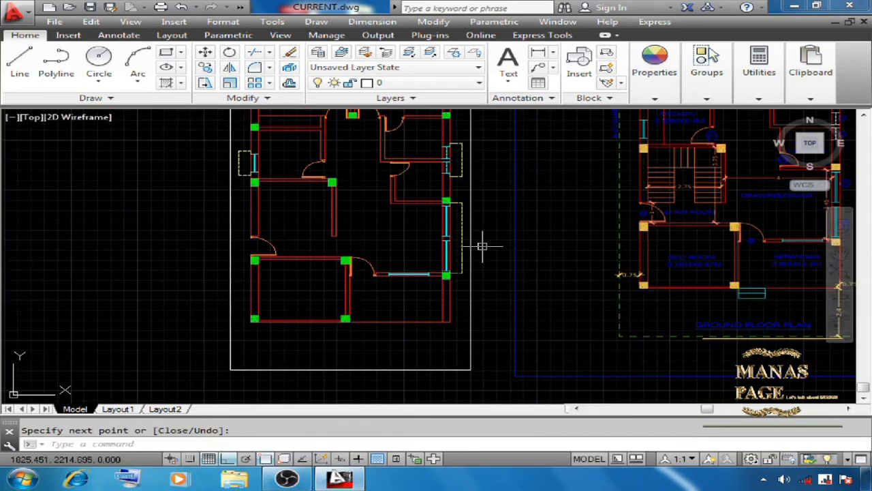
pyautogui.scroll(2, 482, 246)
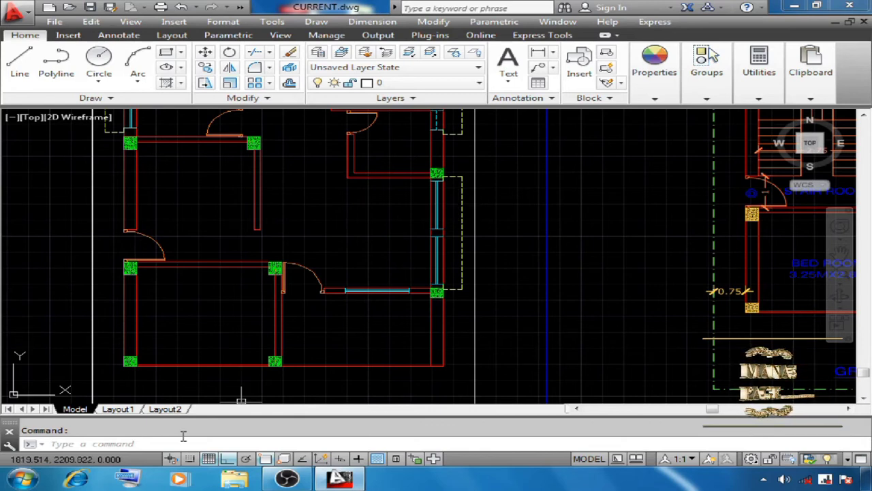
pyautogui.scroll(2, 224, 372)
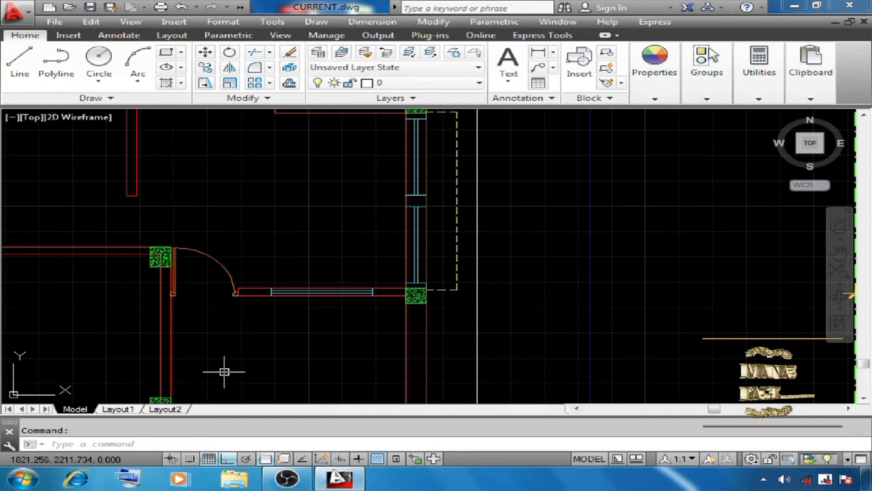
pyautogui.scroll(-4, 381, 204)
pyautogui.moveTo(568, 112); pyautogui.dragTo(456, 188, button='middle')
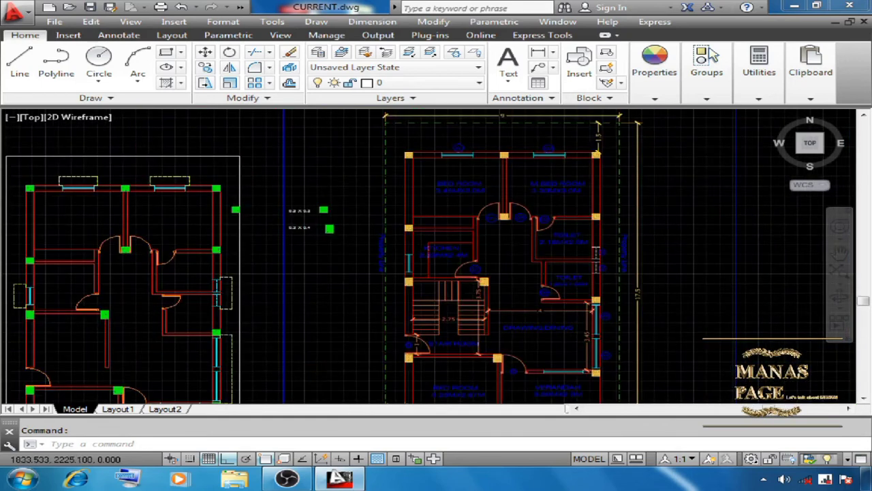
pyautogui.scroll(4, 459, 178)
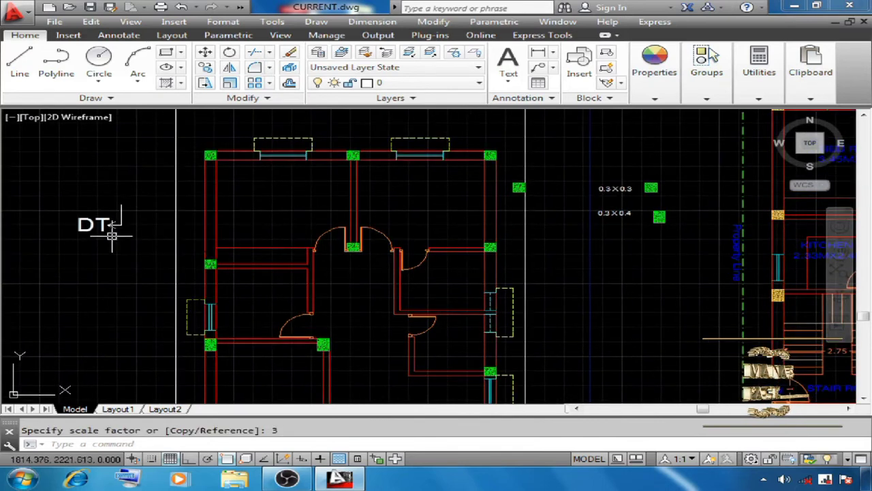
# Label the upper-left room with single-line text at height 0.2 and rotation 0, entering "BED ROOM" with "XXXXXXXX" on the line below.
pyautogui.click(316, 21)
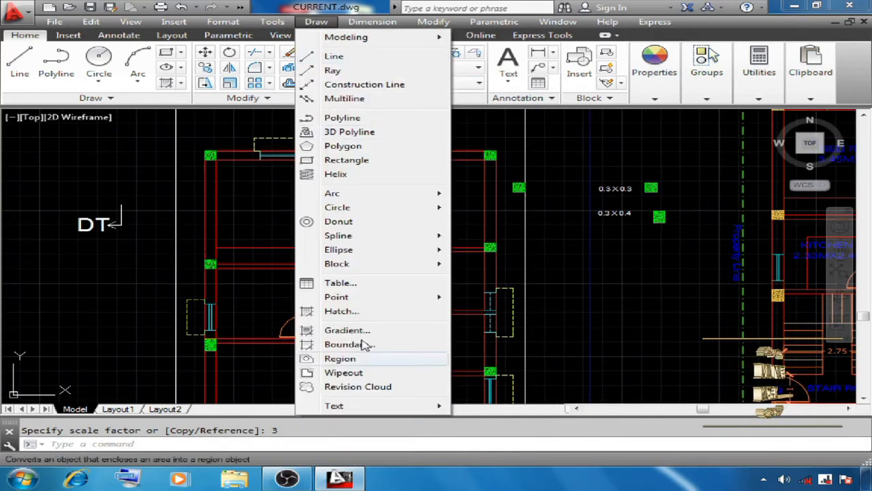
pyautogui.moveTo(354, 407)
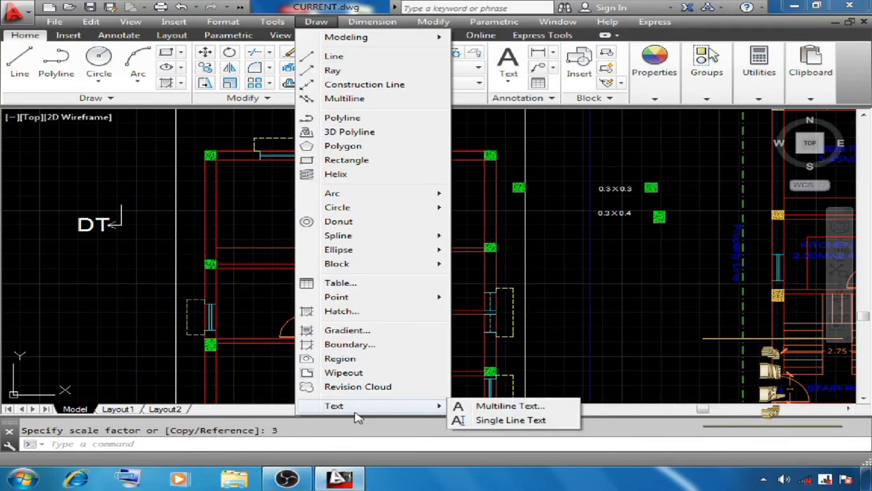
pyautogui.click(503, 420)
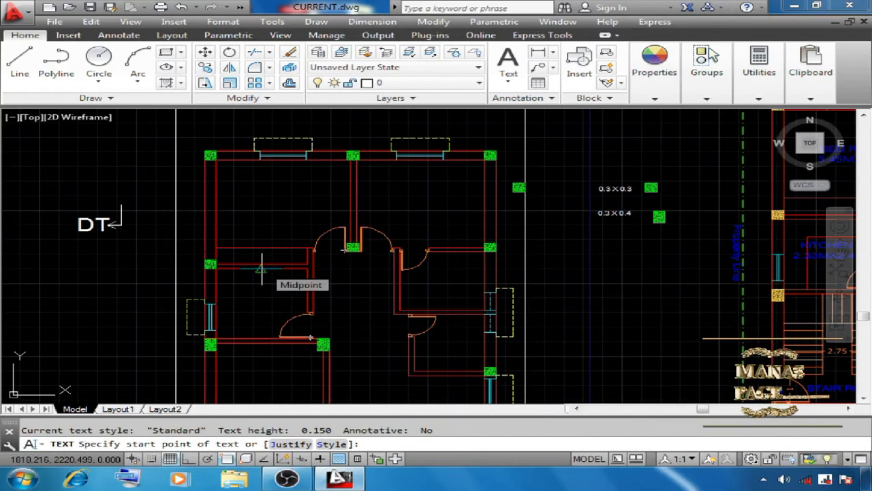
pyautogui.click(240, 191)
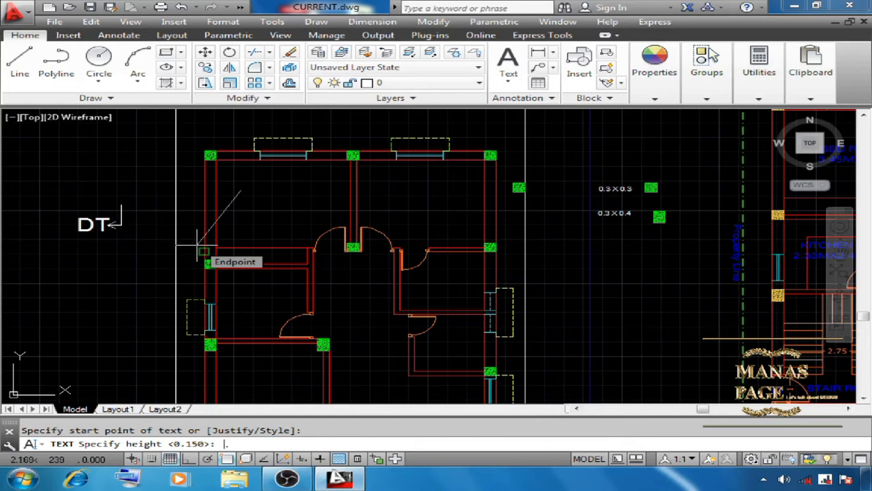
pyautogui.press('Return')
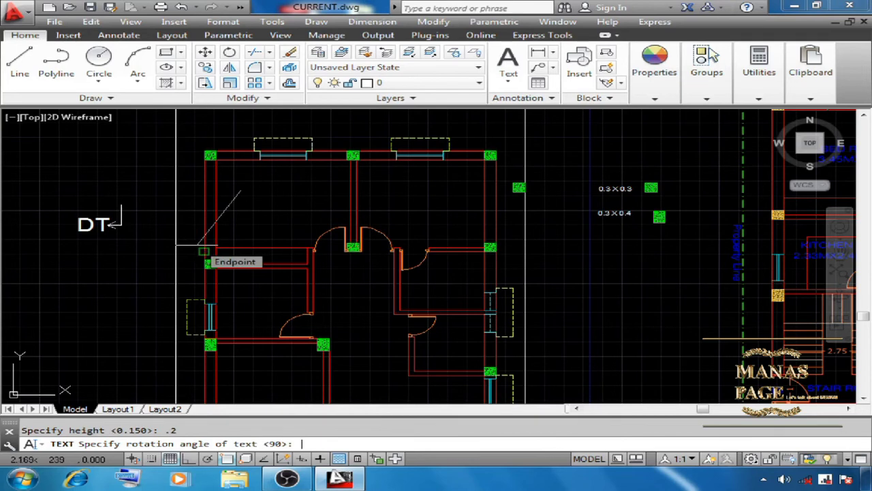
pyautogui.write('0')
pyautogui.press('Return')
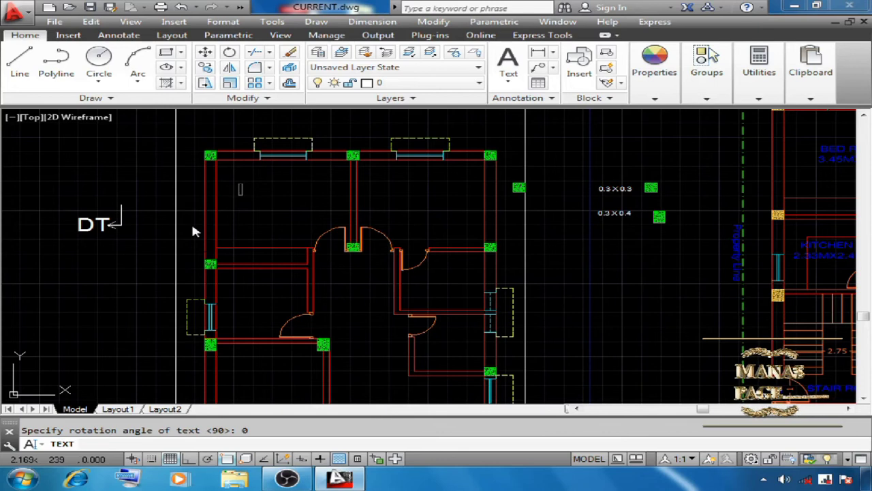
pyautogui.write('BED R')
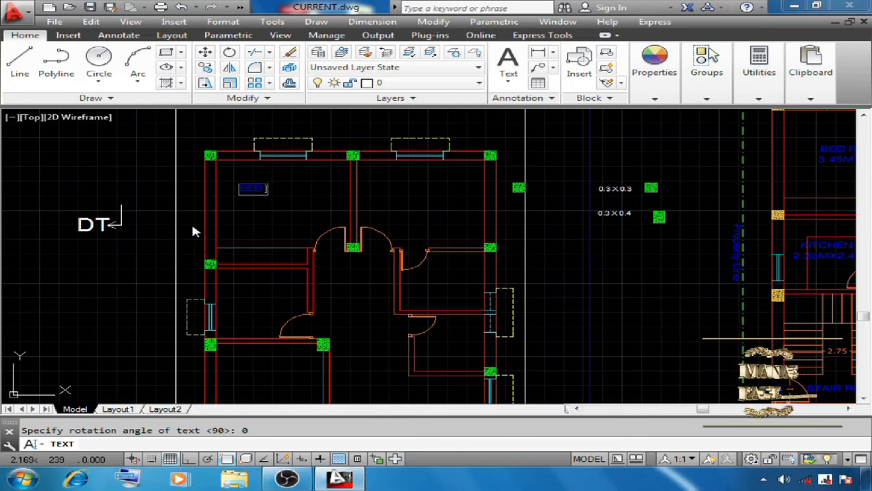
pyautogui.write('OOM')
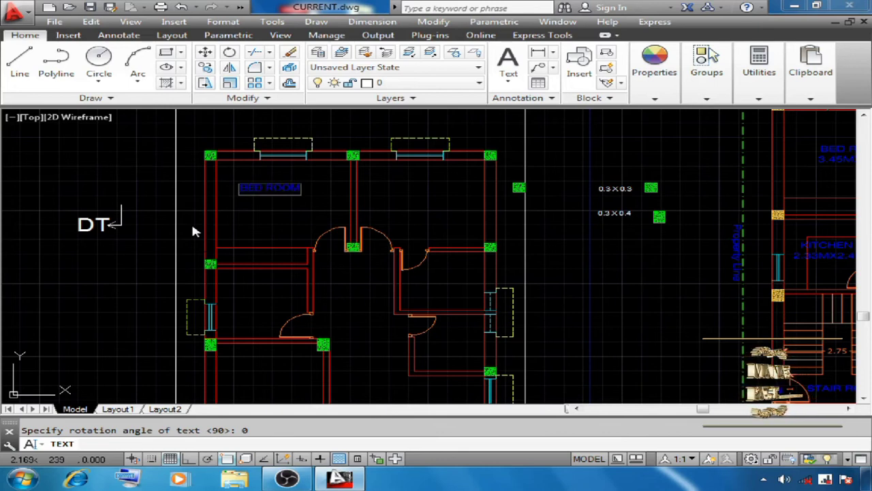
pyautogui.press('Return')
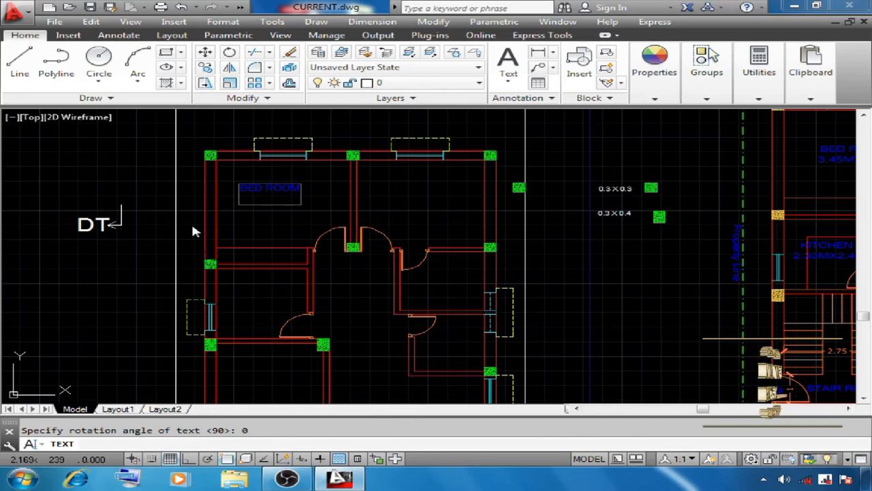
pyautogui.write('X.XXXX')
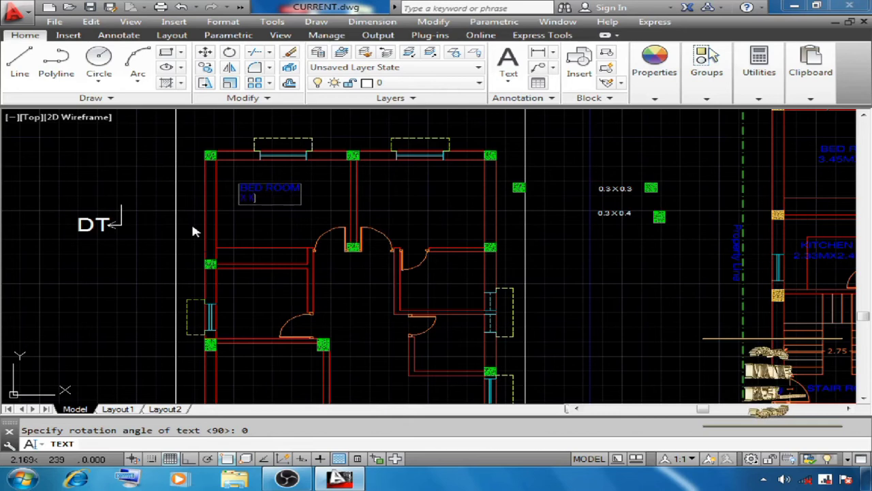
pyautogui.write('XXX')
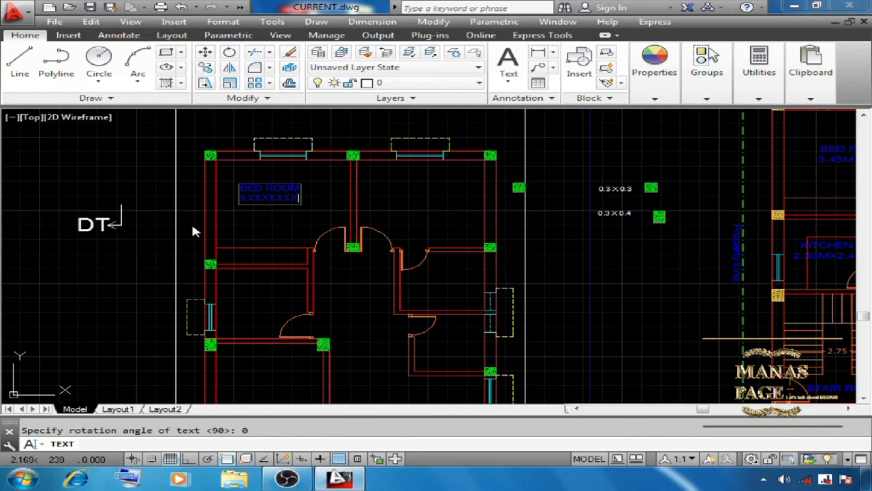
pyautogui.press('Escape')
# Add linear dimensions for the upper-left bedroom's inner width below its top wall and its inner depth beside the left wall.
pyautogui.scroll(-2, 137, 118)
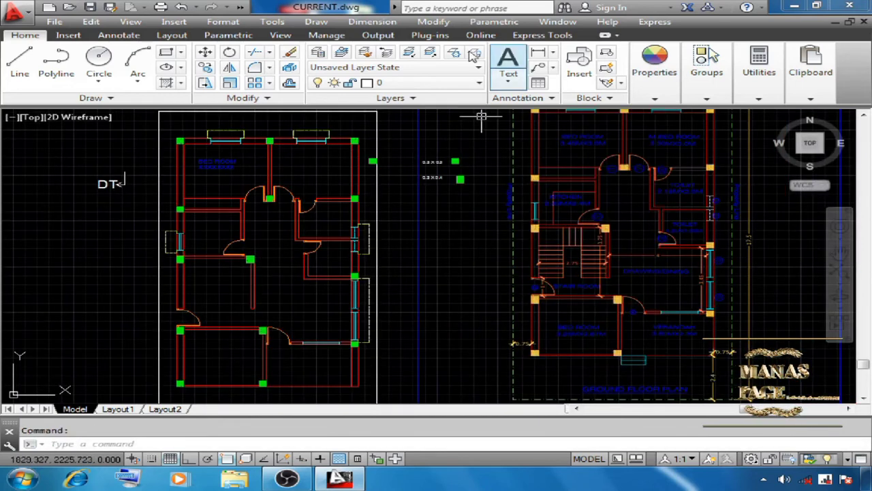
pyautogui.click(372, 22)
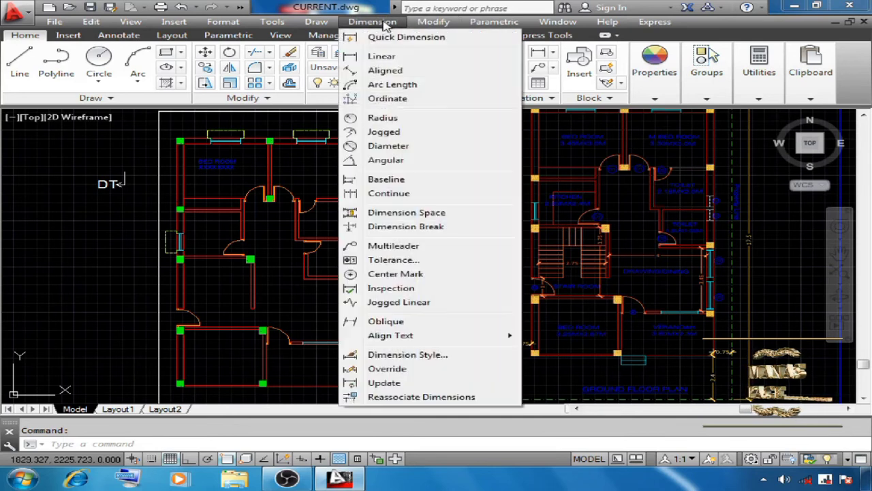
pyautogui.click(382, 56)
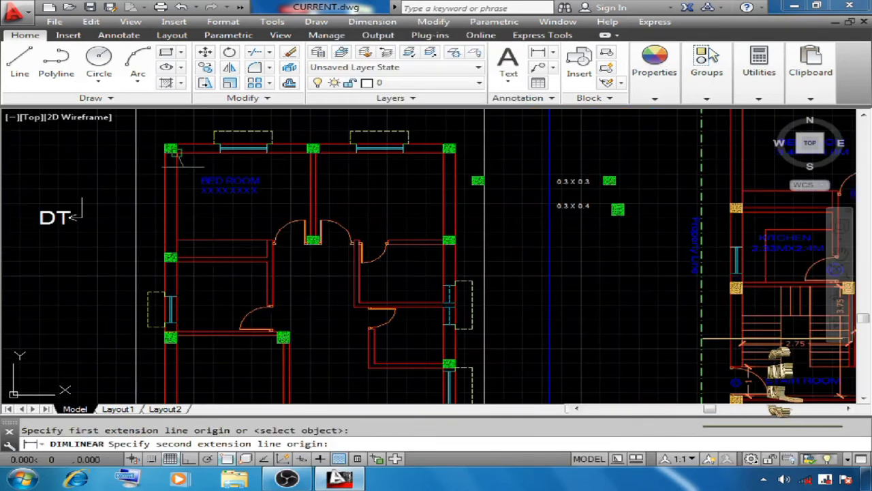
pyautogui.click(310, 158)
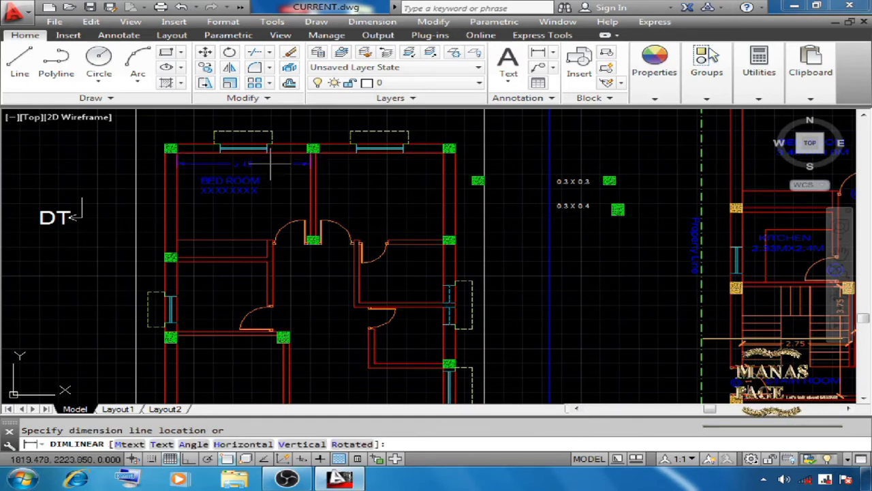
pyautogui.click(271, 163)
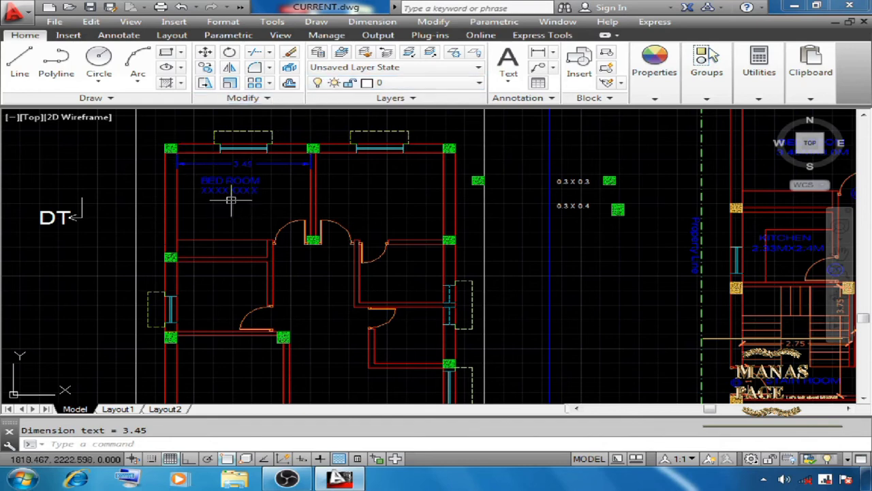
pyautogui.press('Return')
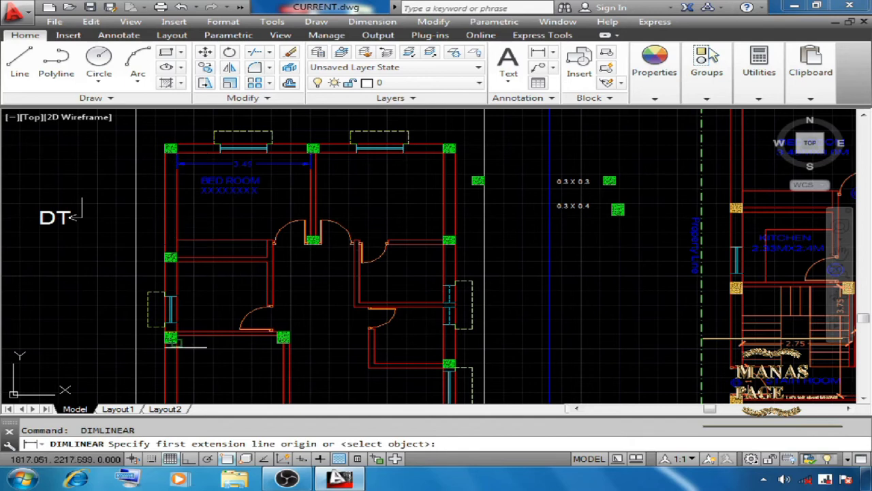
pyautogui.click(178, 149)
pyautogui.click(179, 239)
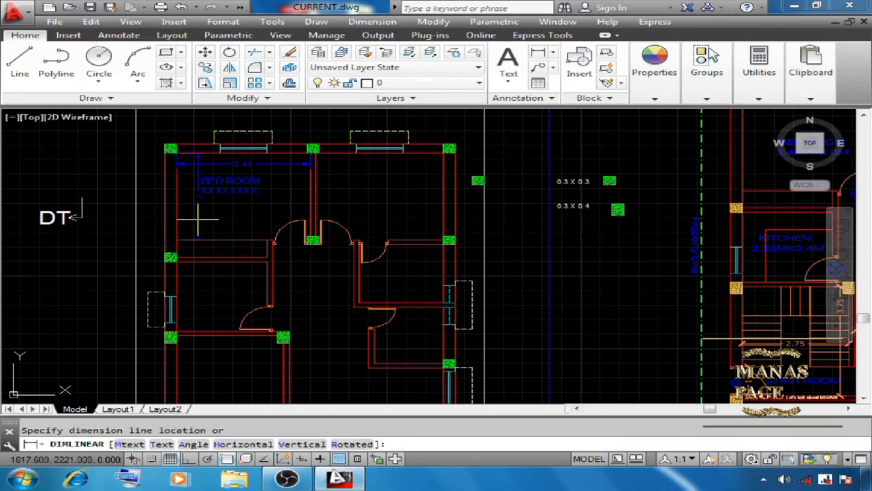
pyautogui.click(189, 197)
# Add linear dimensions for the upper-right room's inner width and depth, placed inside along its top and right walls.
pyautogui.press('Return')
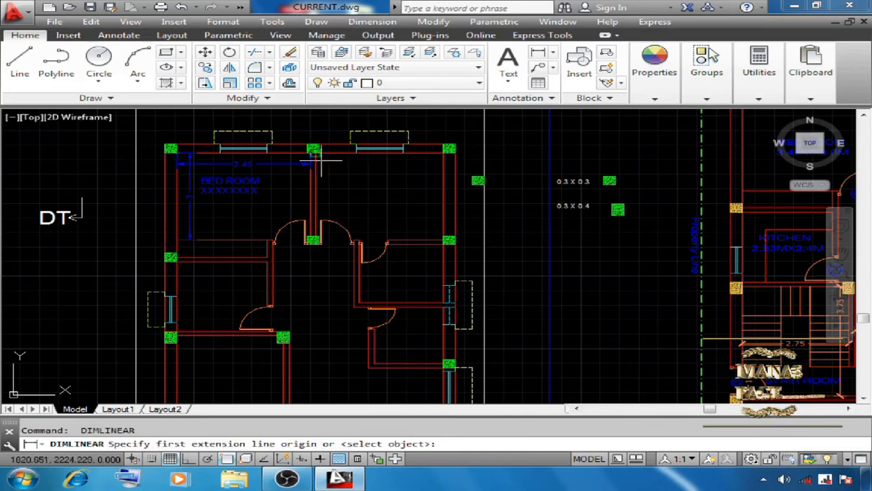
pyautogui.click(315, 157)
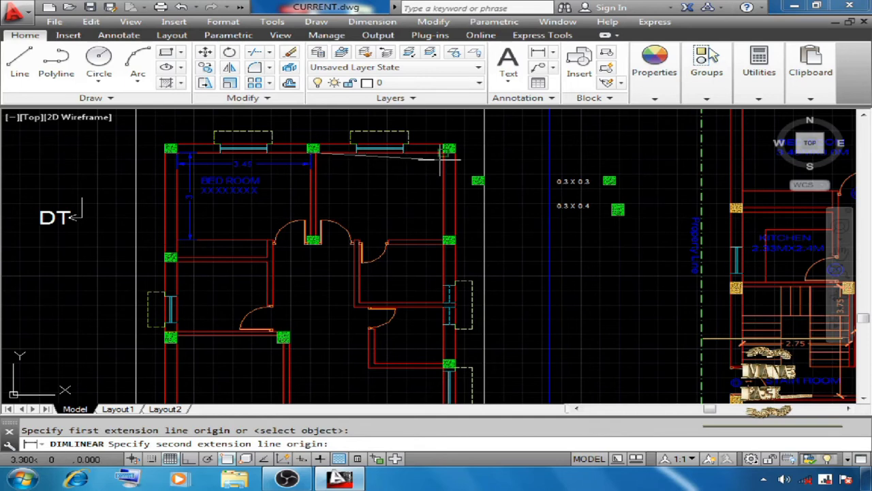
pyautogui.click(445, 157)
pyautogui.click(423, 171)
pyautogui.press('Return')
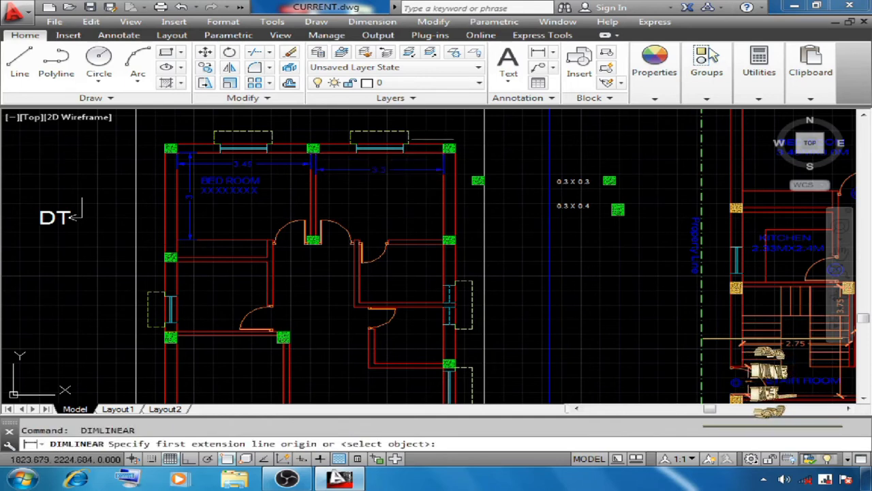
pyautogui.click(427, 155)
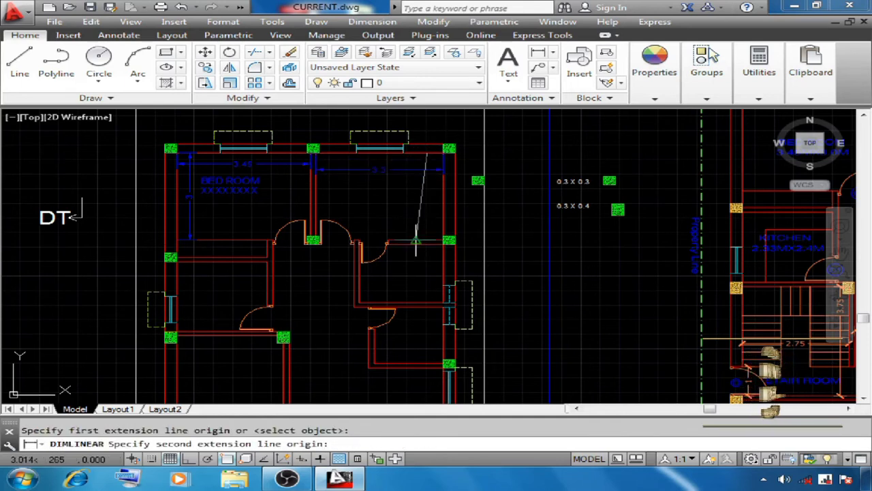
pyautogui.click(426, 239)
pyautogui.click(428, 194)
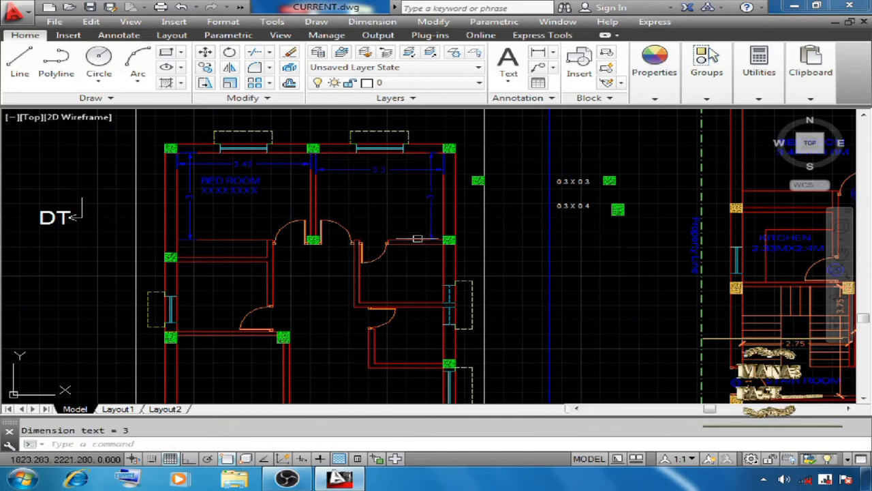
# Dimension the width and depth of the small room directly below the upper-right room, placing both linear dimensions inside it.
pyautogui.press('Return')
pyautogui.click(358, 300)
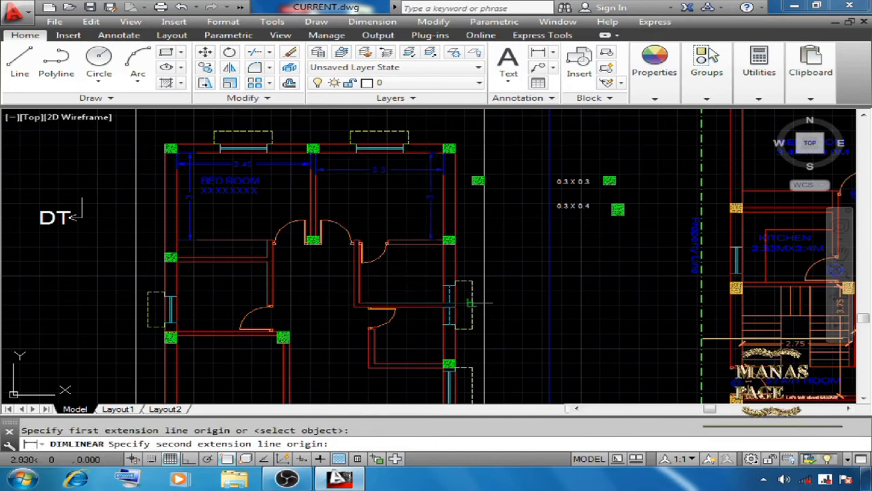
pyautogui.click(450, 300)
pyautogui.click(428, 290)
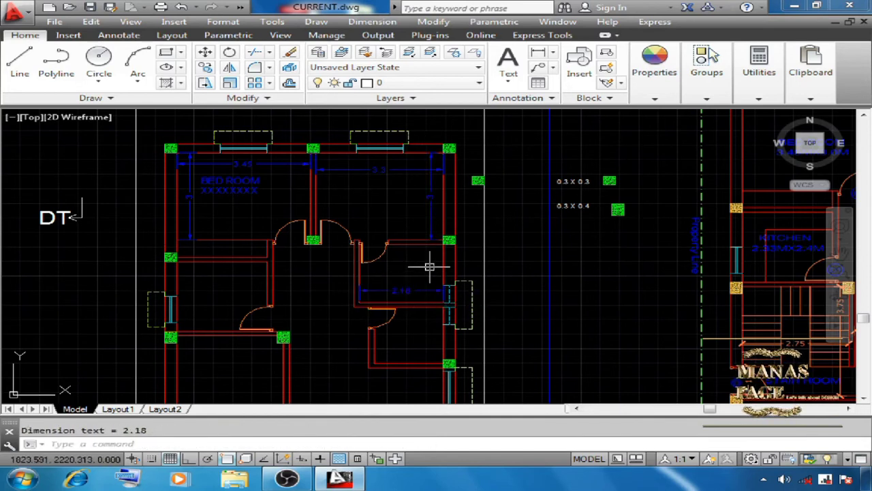
pyautogui.press('Return')
pyautogui.click(436, 268)
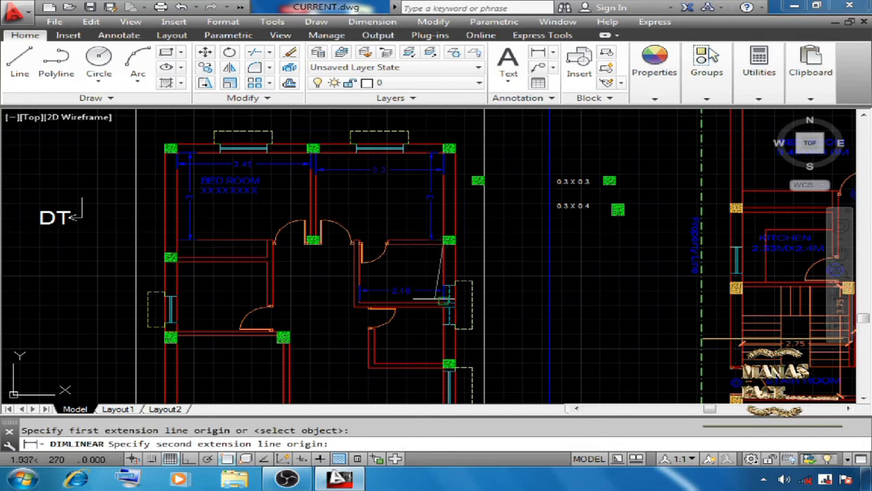
pyautogui.click(437, 305)
pyautogui.click(432, 277)
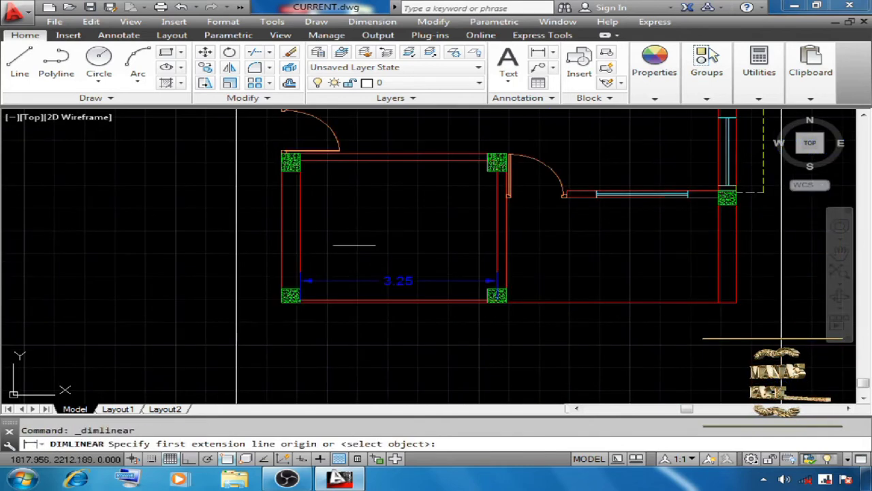
# Dimension the lower-left room's depth with a linear dimension placed just inside its left wall.
pyautogui.click(301, 158)
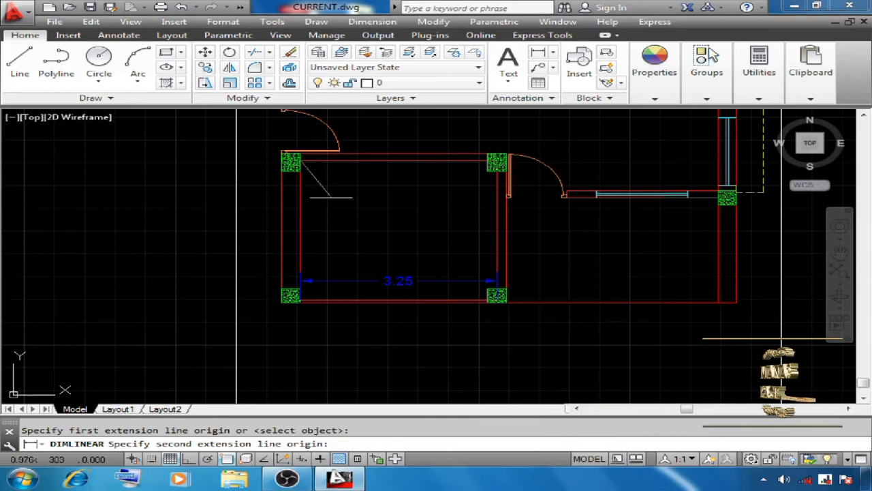
pyautogui.scroll(2, 327, 281)
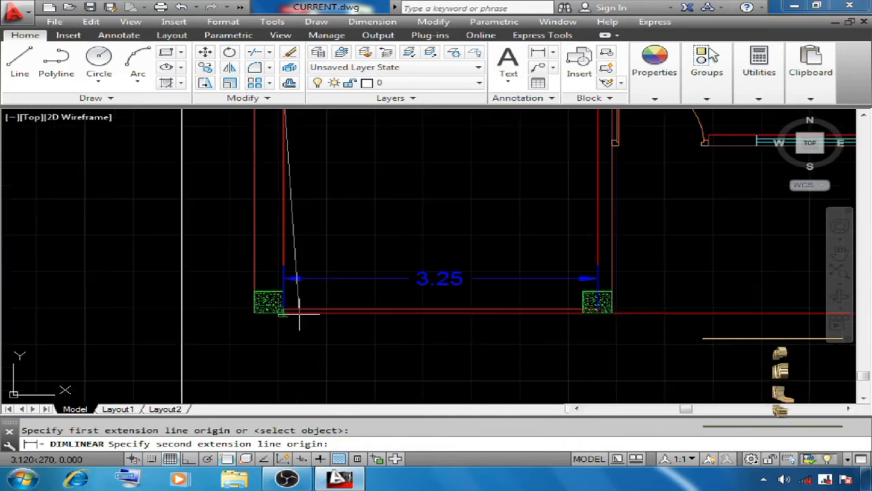
pyautogui.click(299, 313)
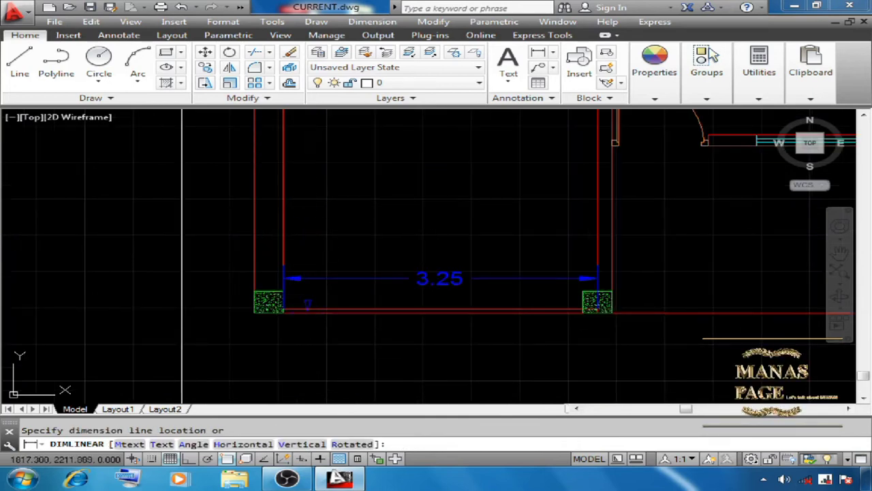
pyautogui.click(307, 259)
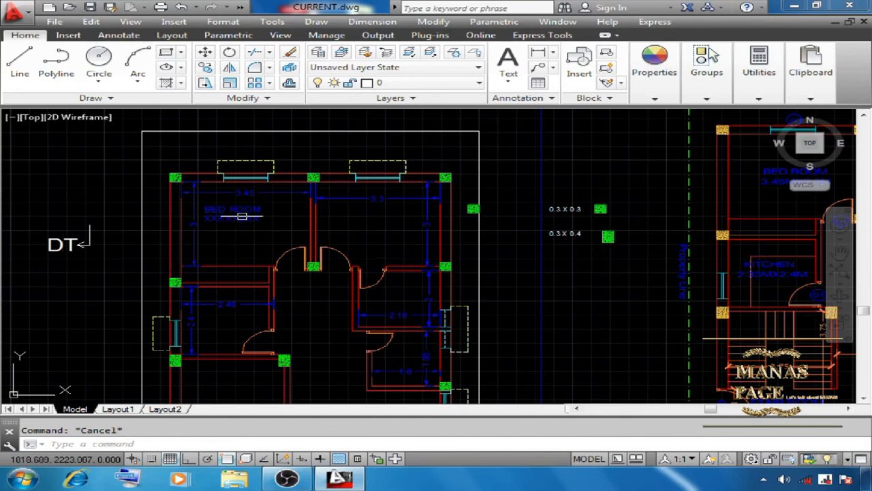
# Copy the BED ROOM label and its XXXXXXXX placeholder line from the upper-left room into the upper-right room.
pyautogui.click(205, 66)
pyautogui.click(266, 242)
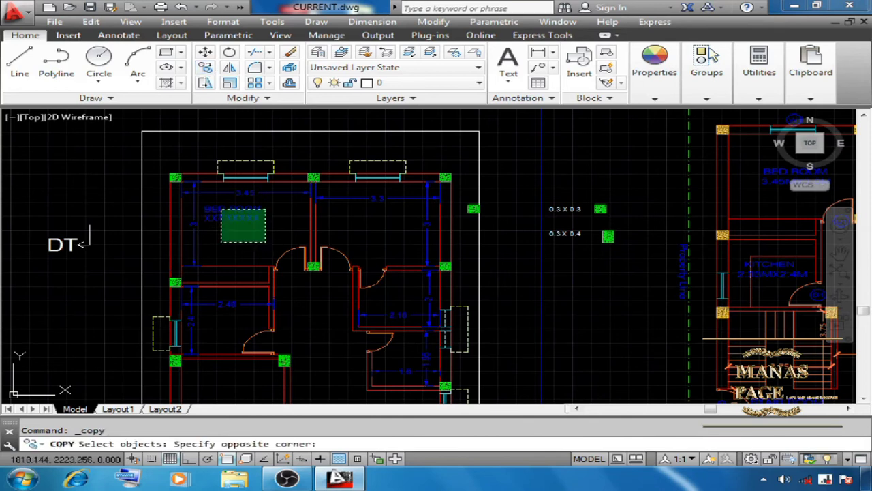
pyautogui.click(219, 210)
pyautogui.press('Return')
pyautogui.click(225, 209)
pyautogui.click(368, 221)
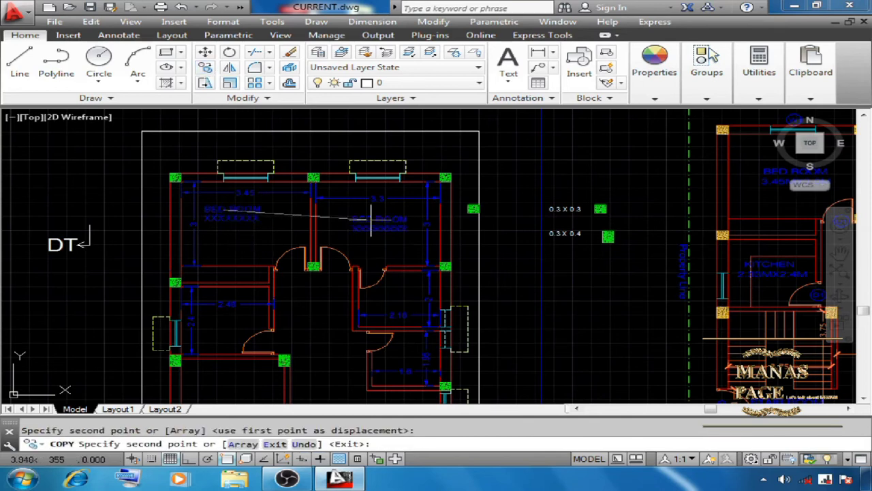
# Replace the placeholder line under the upper-left room's BED ROOM label with 3.45MX3M.
pyautogui.scroll(2, 273, 308)
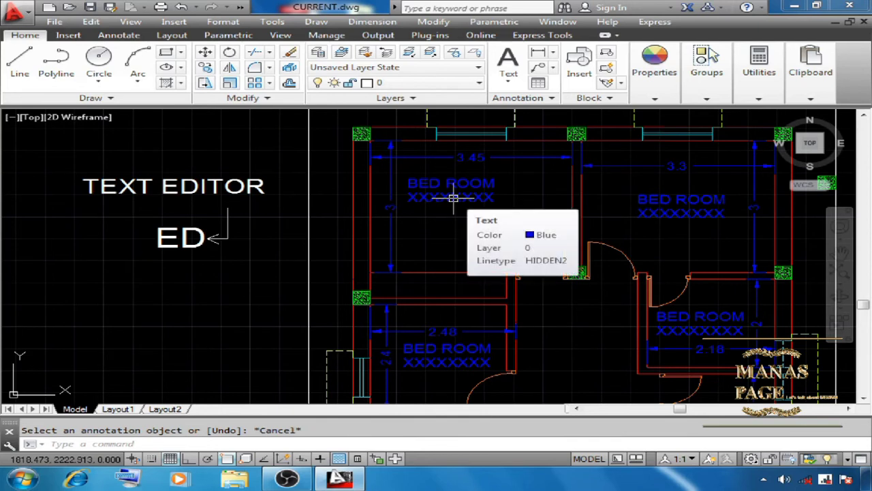
pyautogui.doubleClick(452, 198)
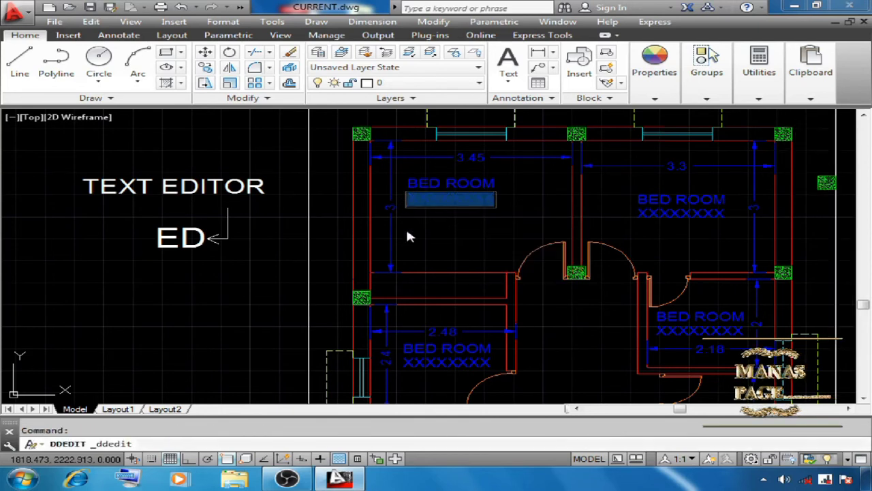
pyautogui.write('3.45')
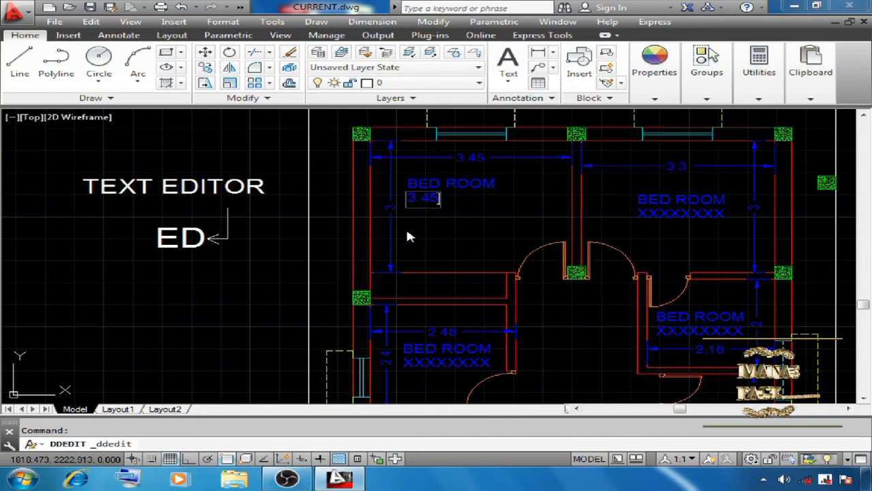
pyautogui.write('M')
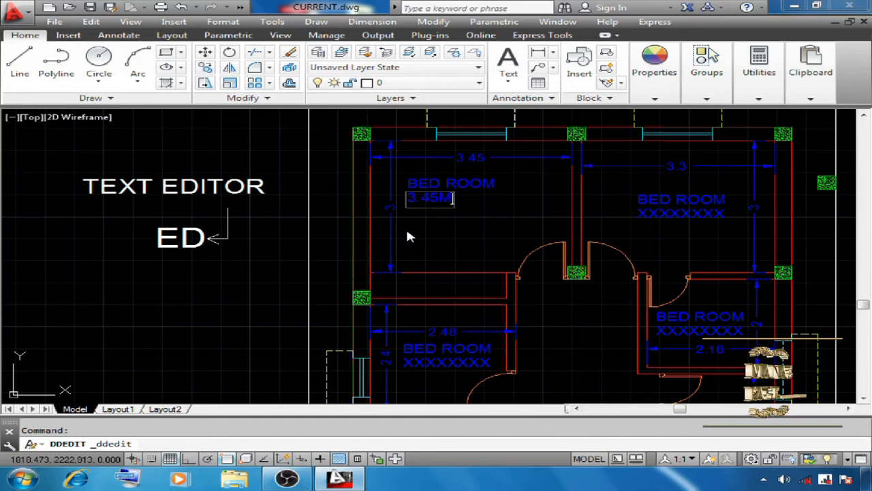
pyautogui.write('X3M')
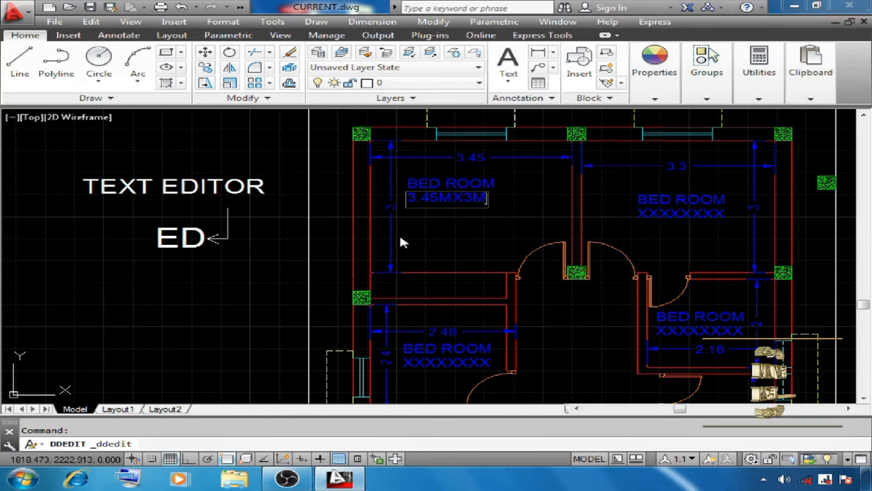
pyautogui.press('Return')
# Change the upper-right room's placeholder line to the room size 3.3MX3M.
pyautogui.moveTo(522, 230); pyautogui.dragTo(454, 220, button='middle')
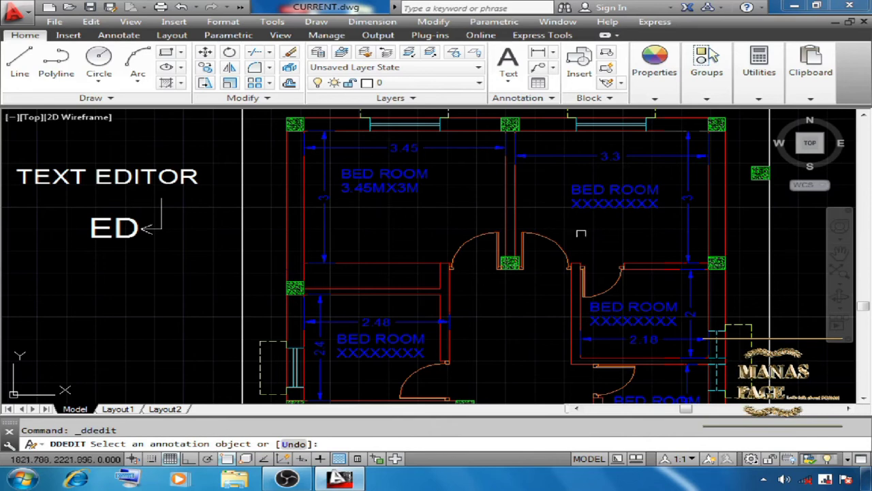
pyautogui.click(614, 202)
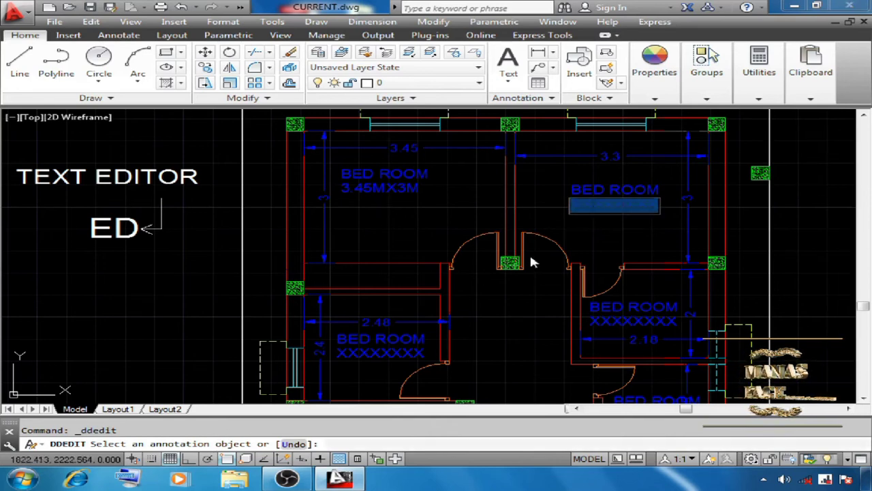
pyautogui.press('BackSpace')
pyautogui.write('3.3')
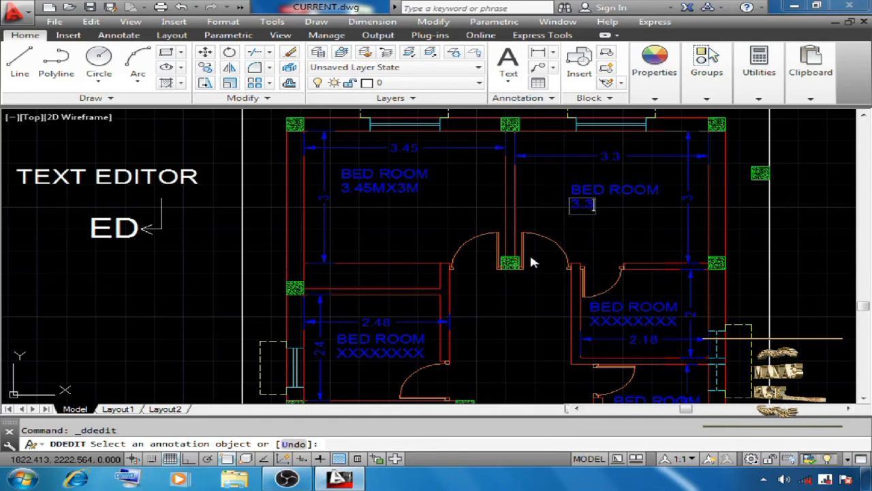
pyautogui.write('MX')
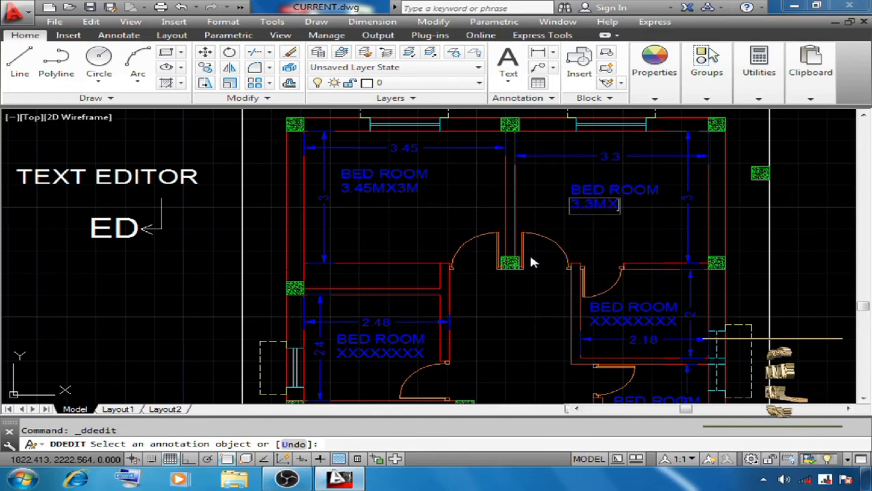
pyautogui.write('3M')
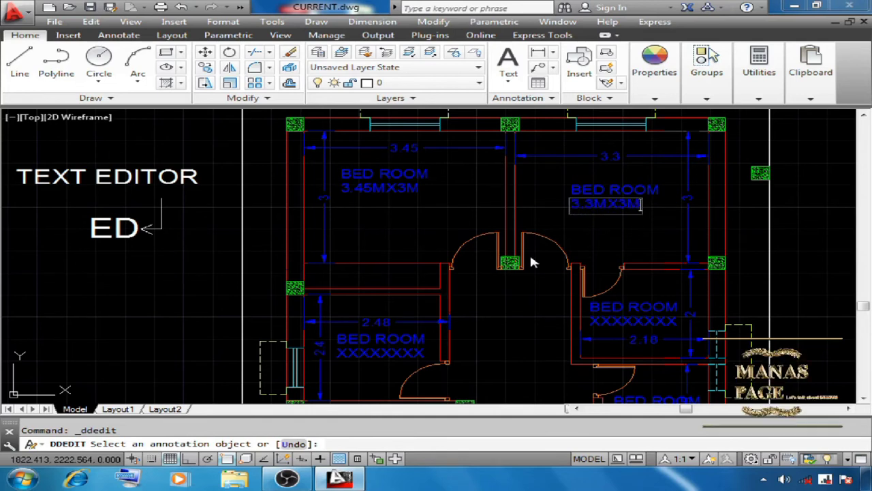
pyautogui.press('Return')
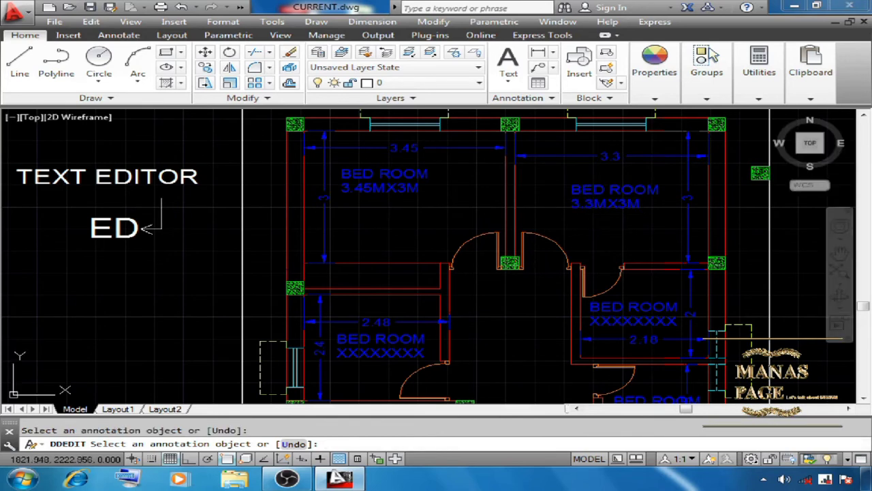
# Edit the upper-right room's name so that it reads M.BED ROOM.
pyautogui.click(571, 192)
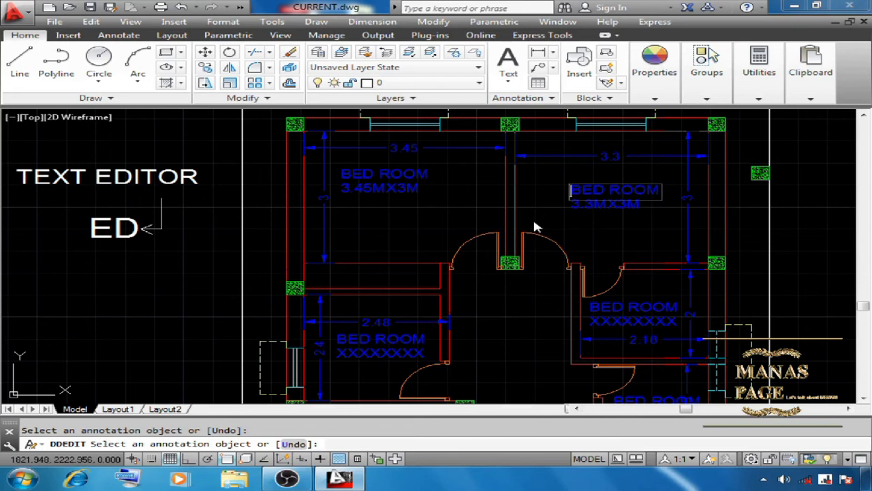
pyautogui.write('M.')
pyautogui.press('Return')
pyautogui.press('Return')
# Move the M.BED ROOM label slightly to the left so it sits centred above its size text.
pyautogui.write('M')
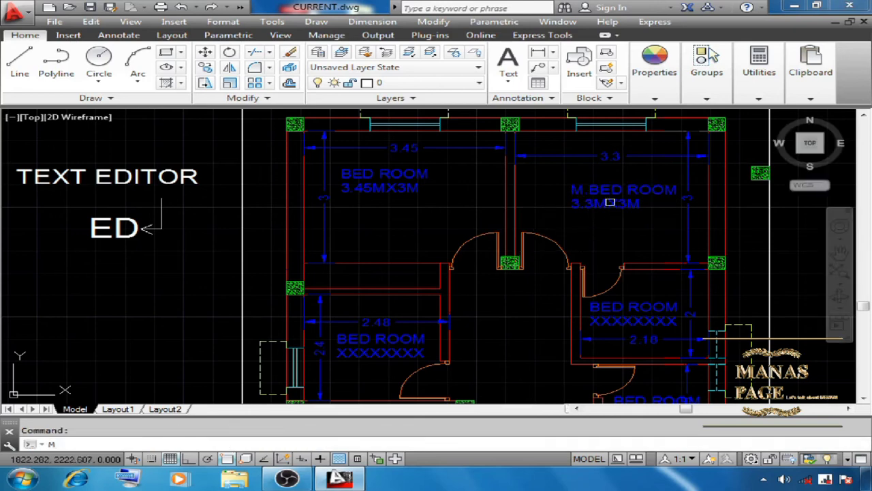
pyautogui.press('Return')
pyautogui.click(612, 192)
pyautogui.press('Return')
pyautogui.click(612, 175)
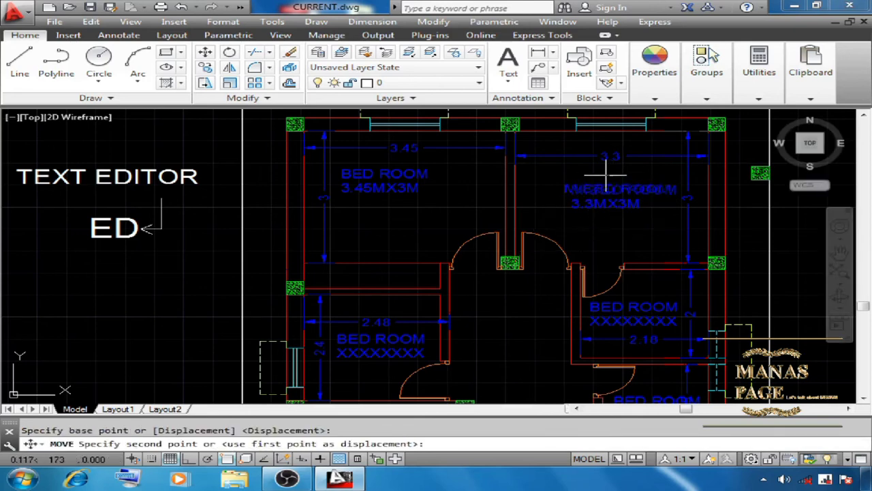
pyautogui.click(598, 175)
pyautogui.press('Escape')
# Rename the BED ROOM label in the small room below the master bedroom as TOILET.
pyautogui.scroll(2, 614, 355)
pyautogui.moveTo(613, 354); pyautogui.dragTo(506, 368, button='middle')
pyautogui.moveTo(584, 328); pyautogui.dragTo(549, 304, button='middle')
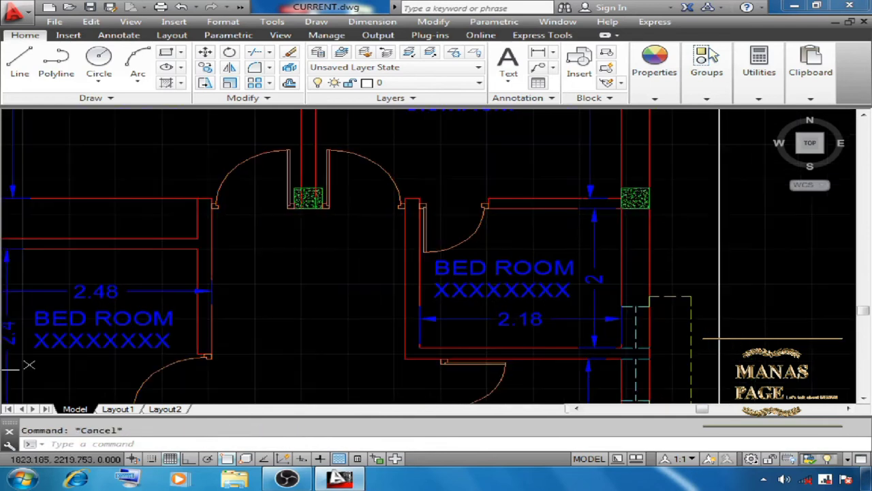
pyautogui.scroll(2, 548, 304)
pyautogui.doubleClick(382, 258)
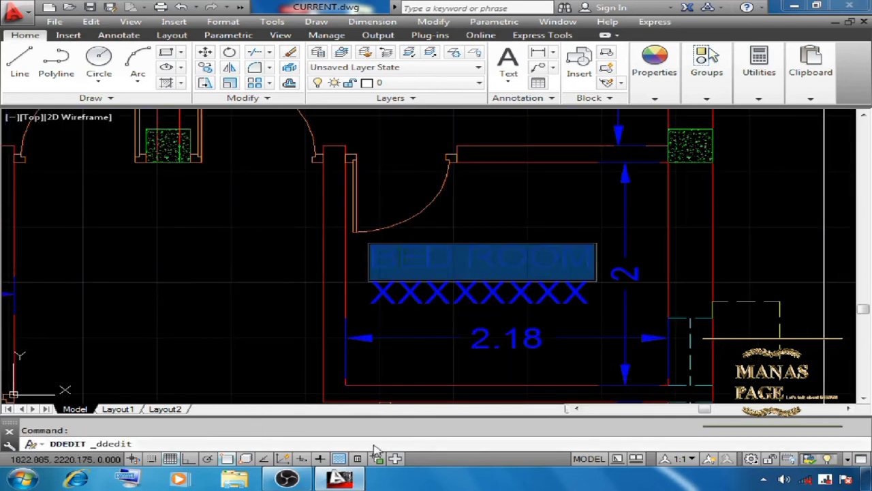
pyautogui.write('TOILET')
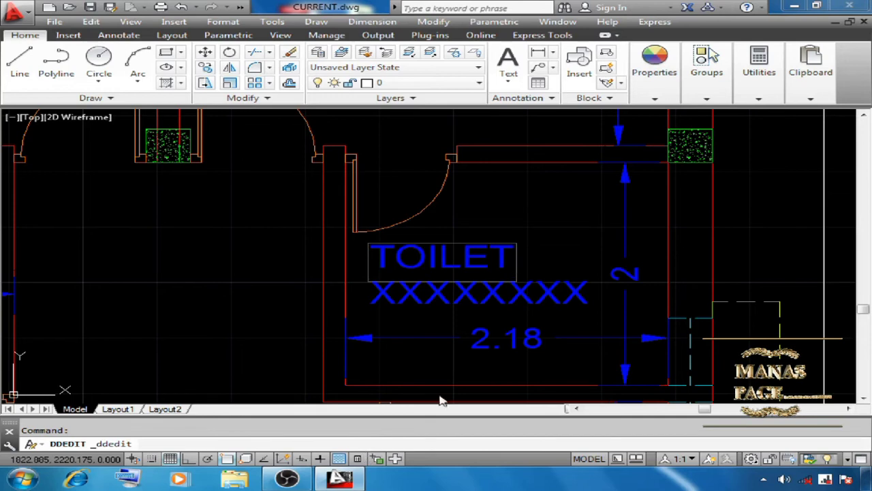
pyautogui.click(494, 287)
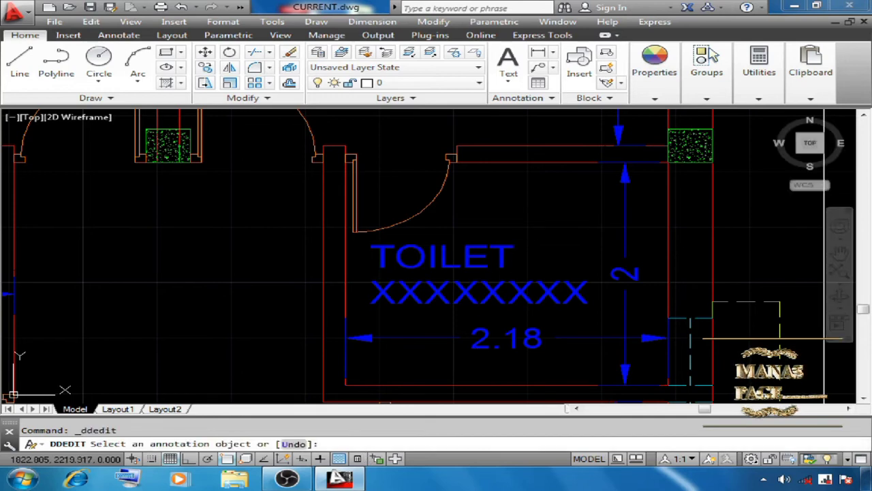
# Replace the placeholder line under the upper TOILET label with 2.18MX2M.
pyautogui.click(494, 288)
pyautogui.write('2.1')
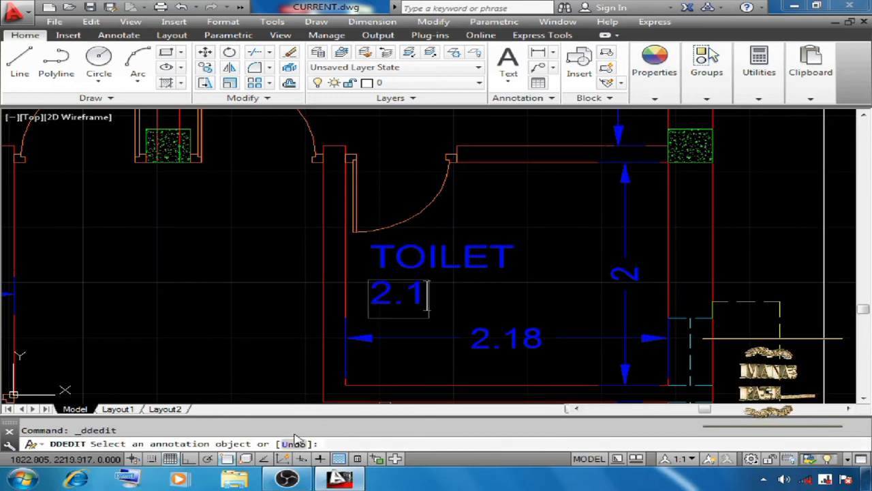
pyautogui.write('8MX')
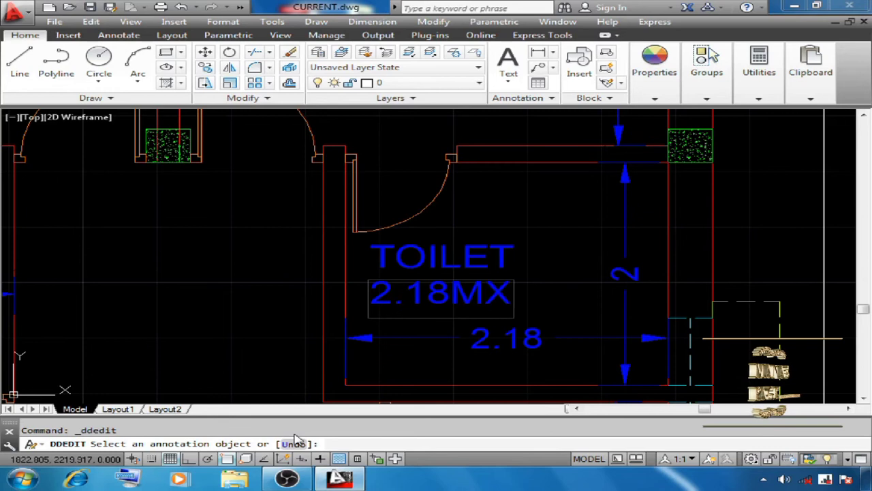
pyautogui.write('2M')
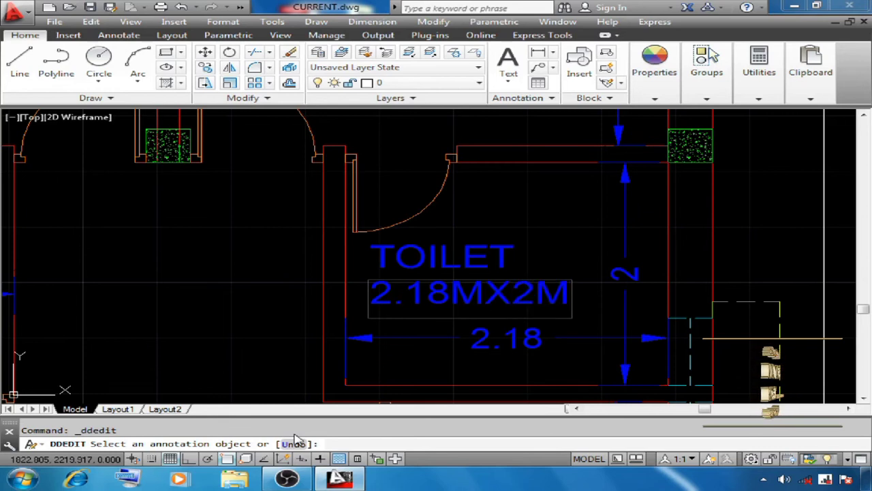
pyautogui.press('Return')
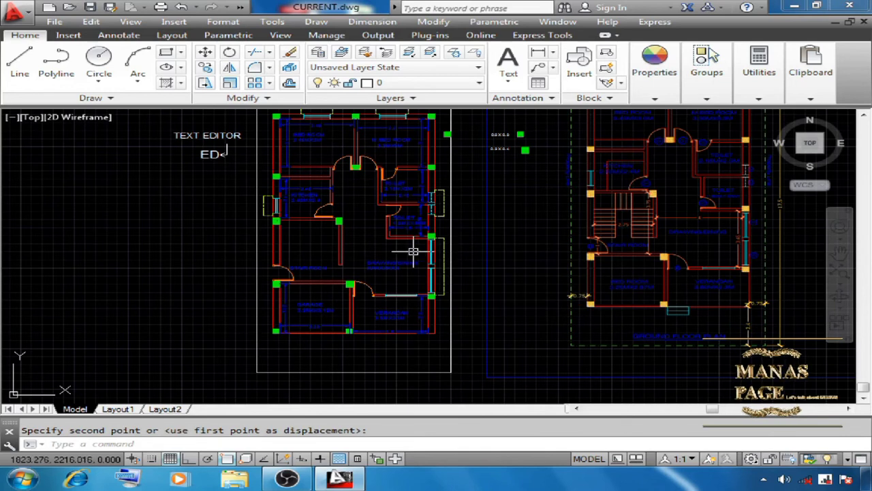
# Delete the XXXXXXXX placeholder line under the DRAWING/DINING label.
pyautogui.scroll(4, 413, 251)
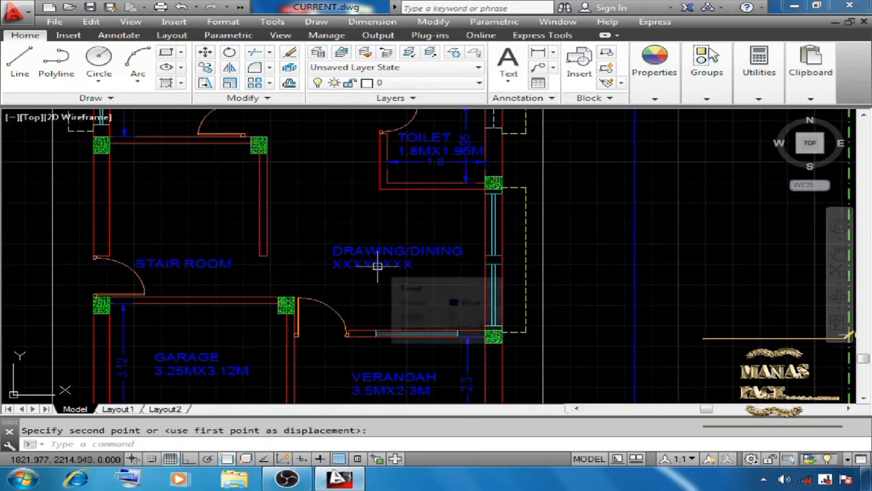
pyautogui.press('Escape')
pyautogui.click(367, 266)
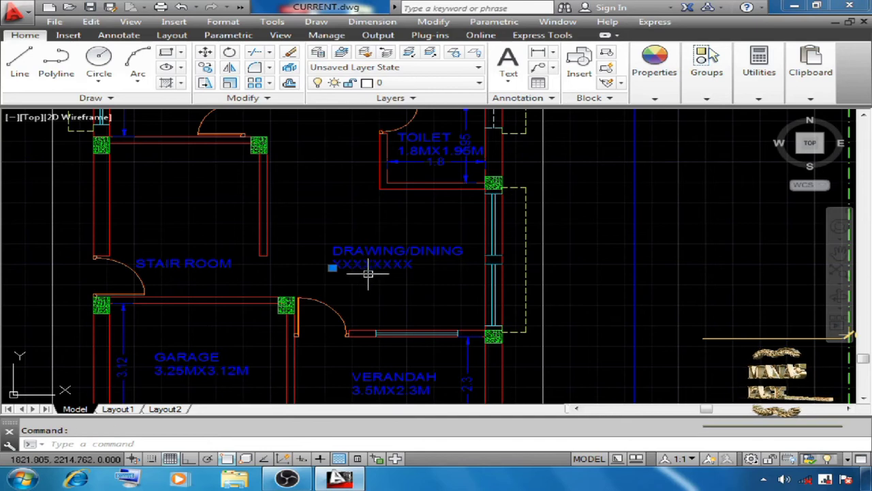
pyautogui.press('Delete')
# Dimension the drawing/dining room's width from its right wall to the stair room wall, placing the linear dimension above the label.
pyautogui.click(381, 22)
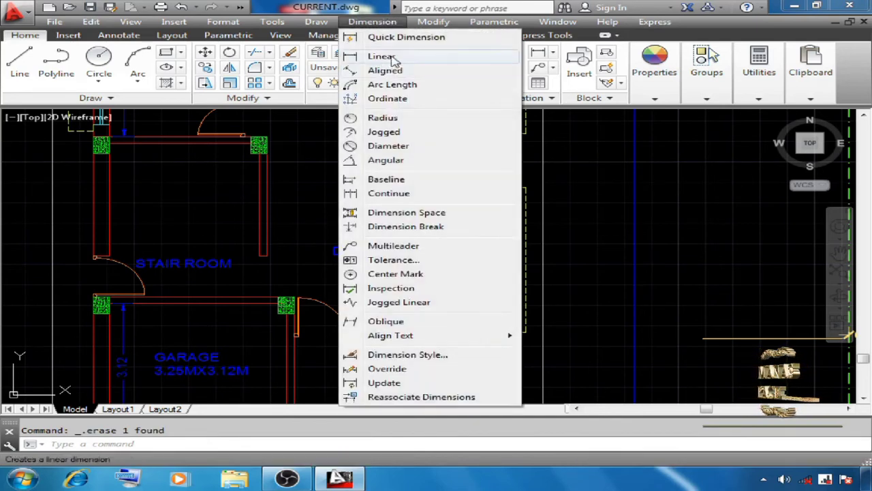
pyautogui.click(381, 56)
pyautogui.click(493, 194)
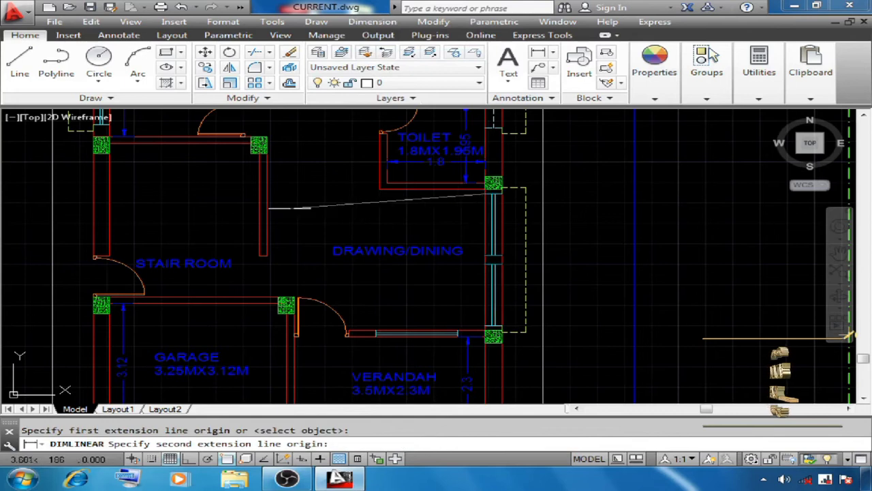
pyautogui.click(267, 209)
pyautogui.click(368, 216)
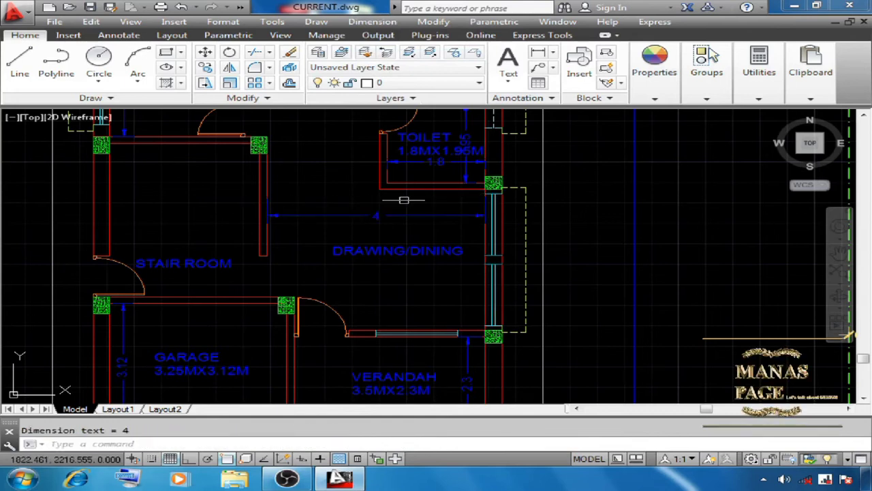
# Dimension the drawing/dining room's depth from the toilet wall to the verandah wall, placing the linear dimension just inside the right wall.
pyautogui.click(374, 22)
pyautogui.click(382, 57)
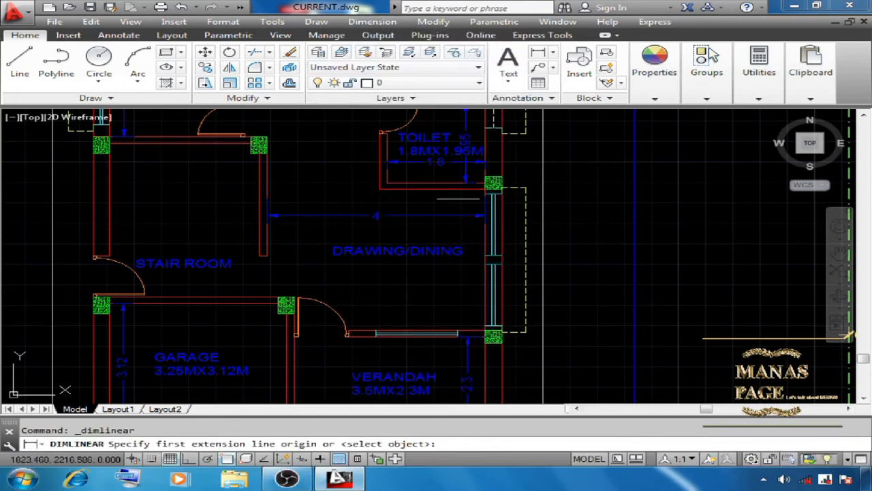
pyautogui.click(480, 186)
pyautogui.click(481, 333)
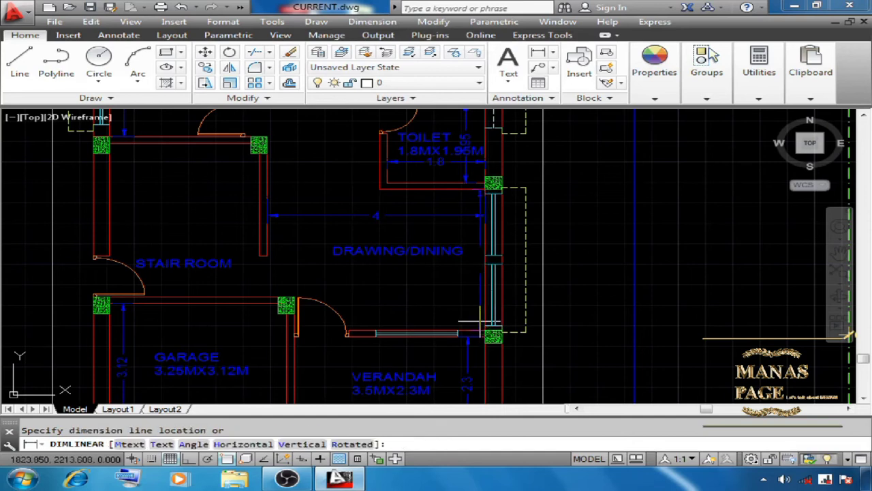
pyautogui.click(471, 285)
pyautogui.press('Escape')
# Erase the linear dimensions inside the bedrooms, kitchen and toilets, keeping those of the drawing/dining room.
pyautogui.scroll(-4, 341, 307)
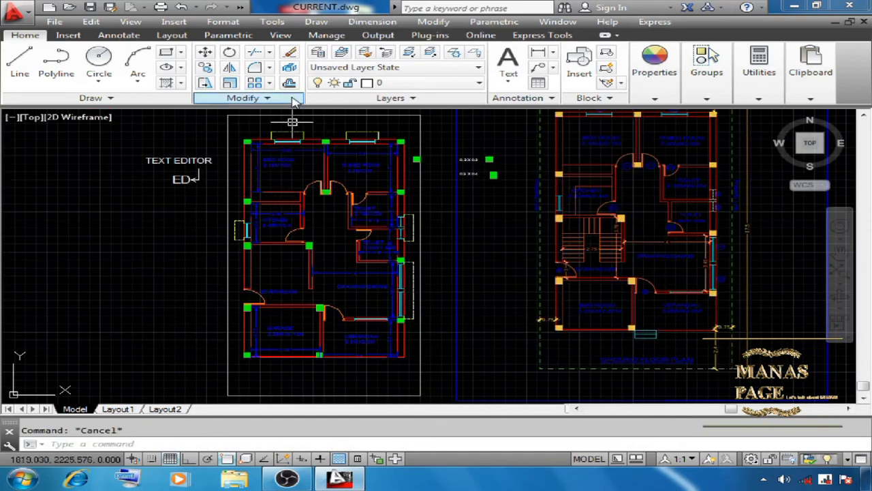
pyautogui.click(289, 53)
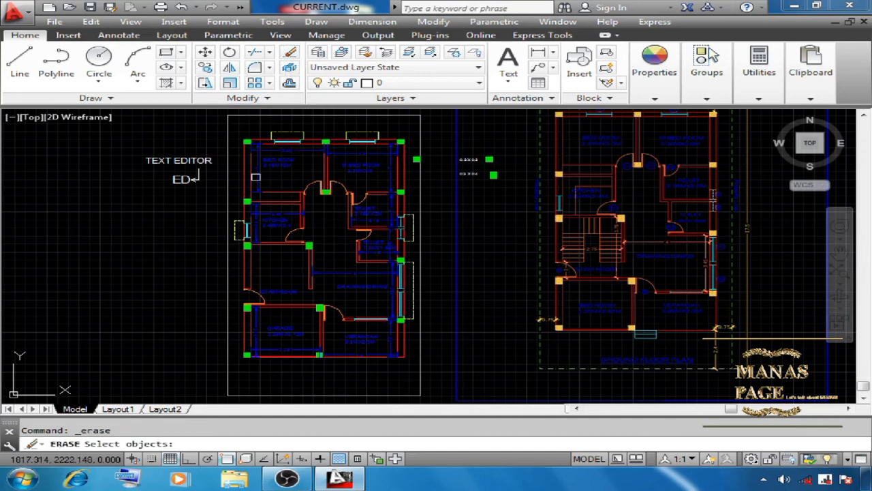
pyautogui.click(256, 178)
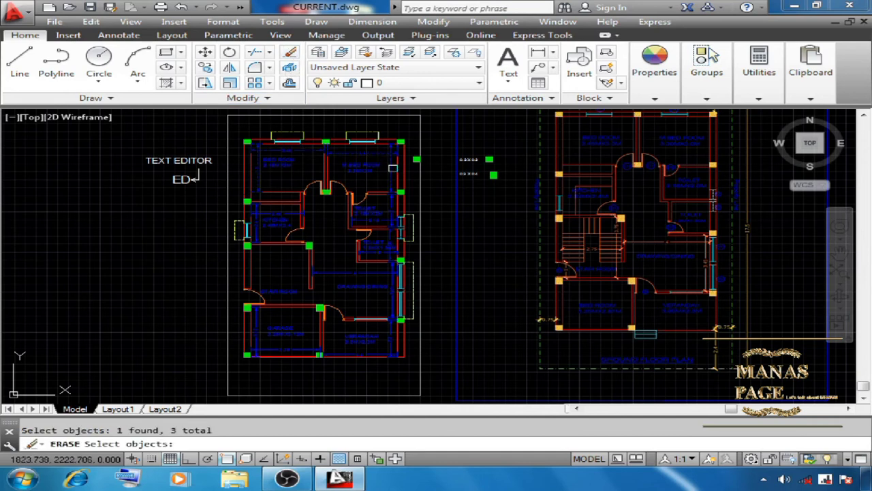
# Copy the bedroom's 3.45MX3M size text to the space above the wall between the two bedroom windows.
pyautogui.scroll(2, 394, 203)
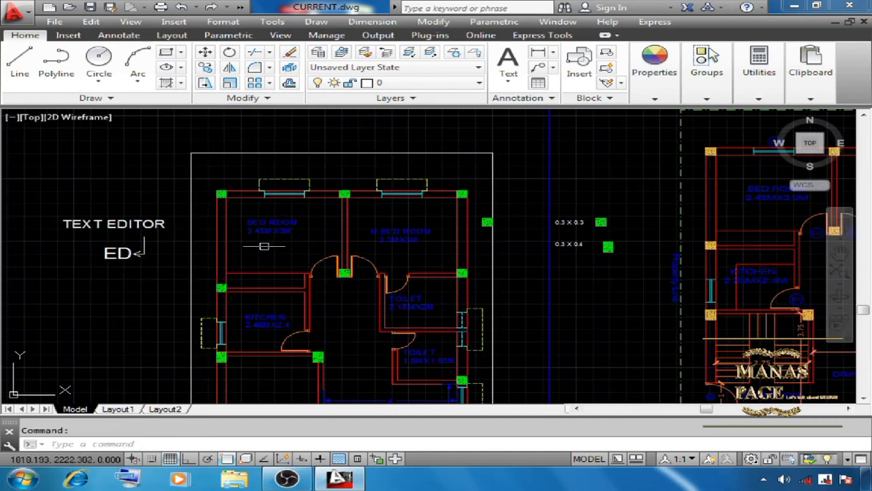
pyautogui.click(205, 67)
pyautogui.scroll(2, 345, 156)
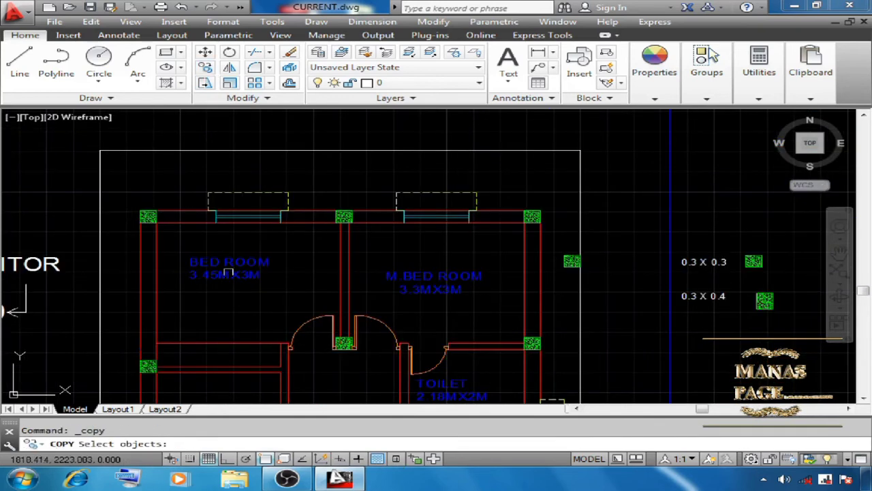
pyautogui.click(228, 272)
pyautogui.press('Return')
pyautogui.click(233, 275)
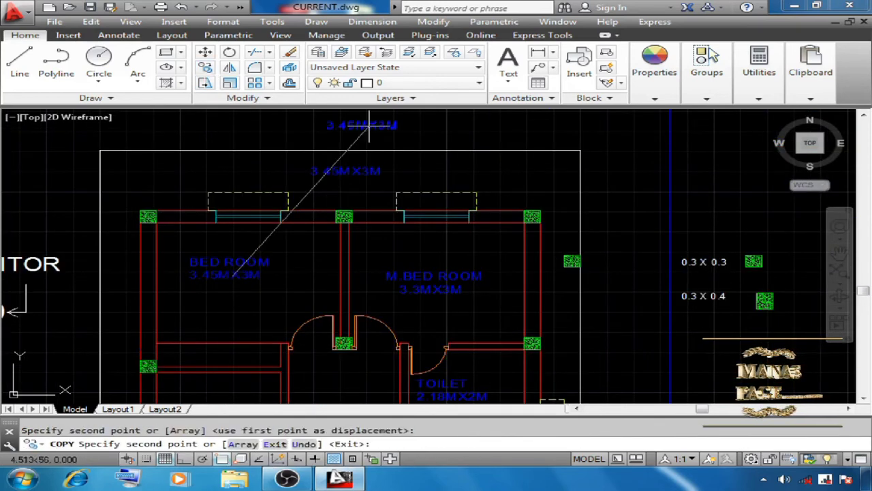
pyautogui.rightClick(369, 126)
pyautogui.click(388, 132)
# Change the copied size text to W2 and place it just above the plan's outer frame.
pyautogui.doubleClick(348, 171)
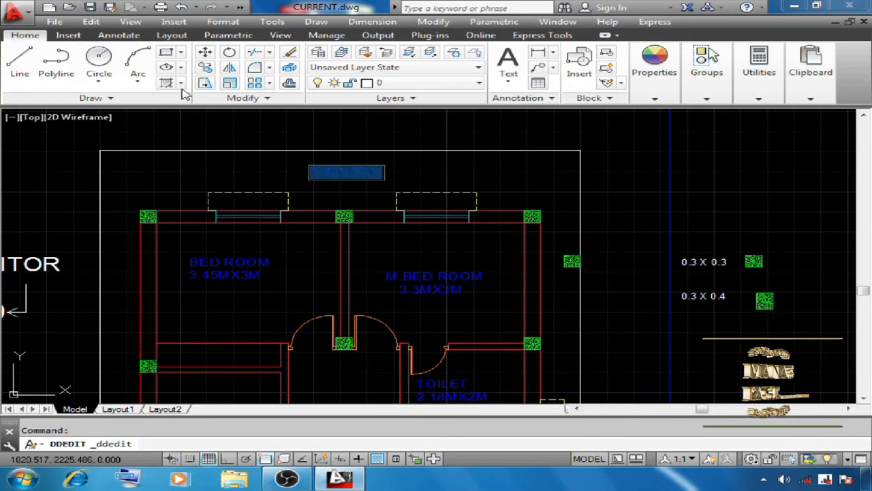
pyautogui.write('W')
pyautogui.press('Return')
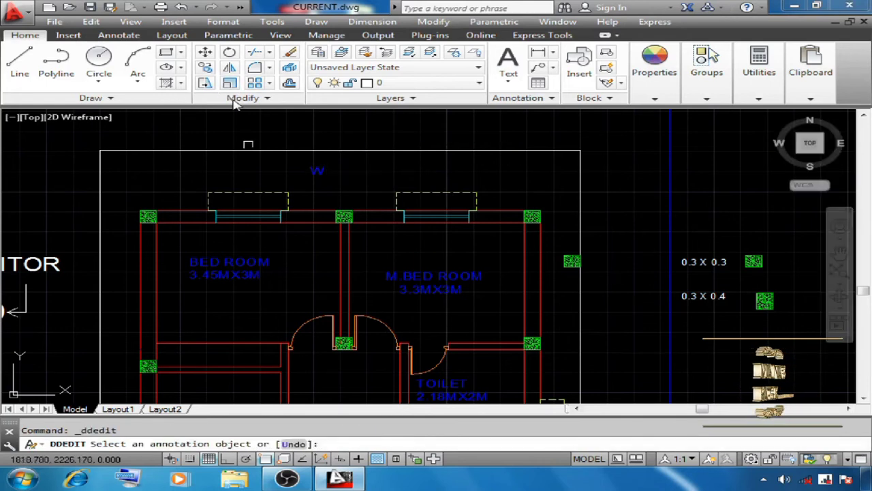
pyautogui.rightClick(350, 167)
pyautogui.click(379, 178)
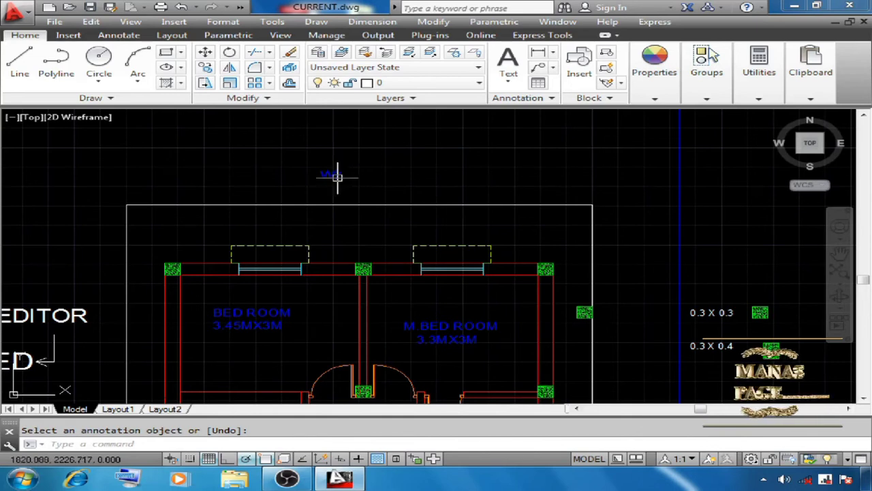
# Enlarge the W2 text slightly with Scale, using a base point in the middle of the text.
pyautogui.click(231, 83)
pyautogui.click(327, 171)
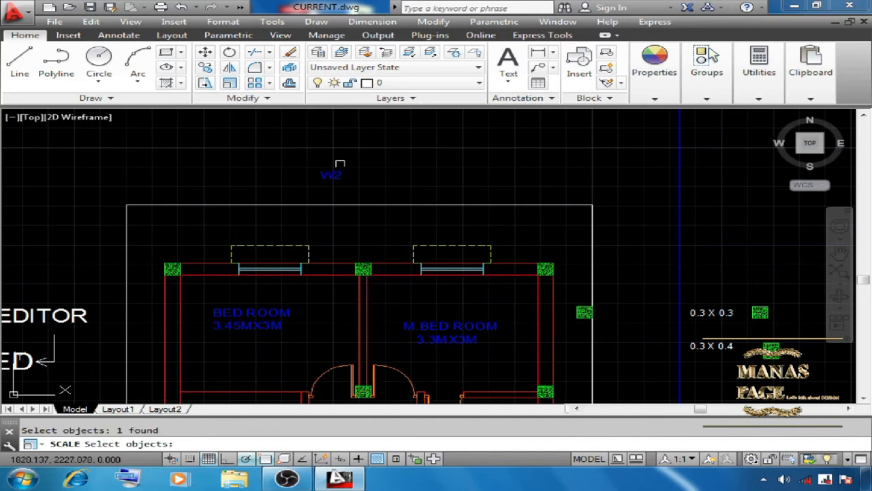
pyautogui.press('Return')
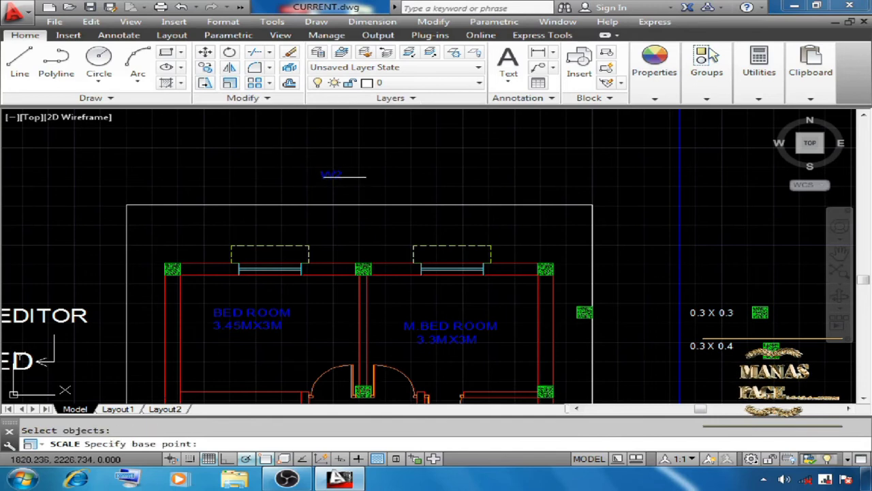
pyautogui.click(332, 171)
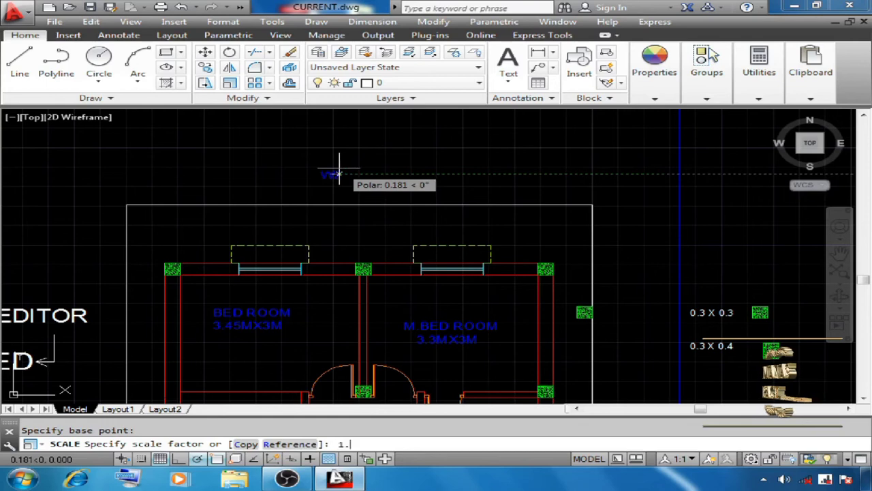
pyautogui.press('Return')
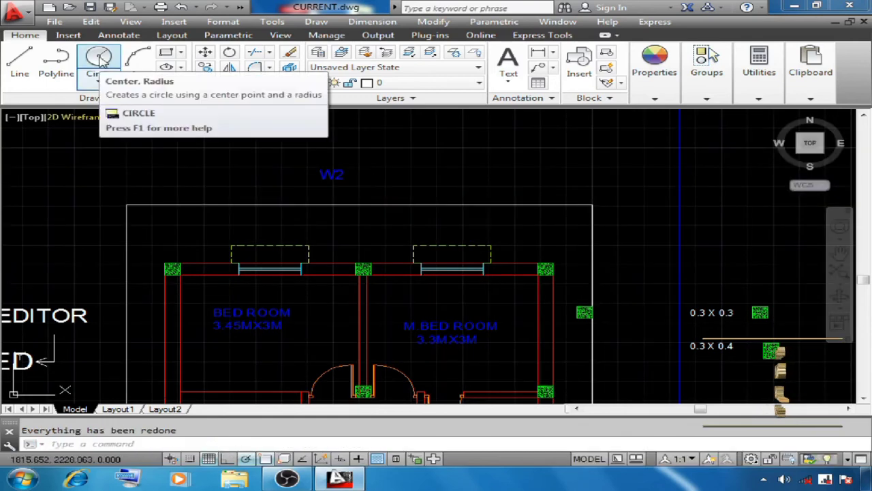
# Draw a circle of about 0.3 radius around the W2 text, centred on it.
pyautogui.click(99, 58)
pyautogui.scroll(3, 341, 174)
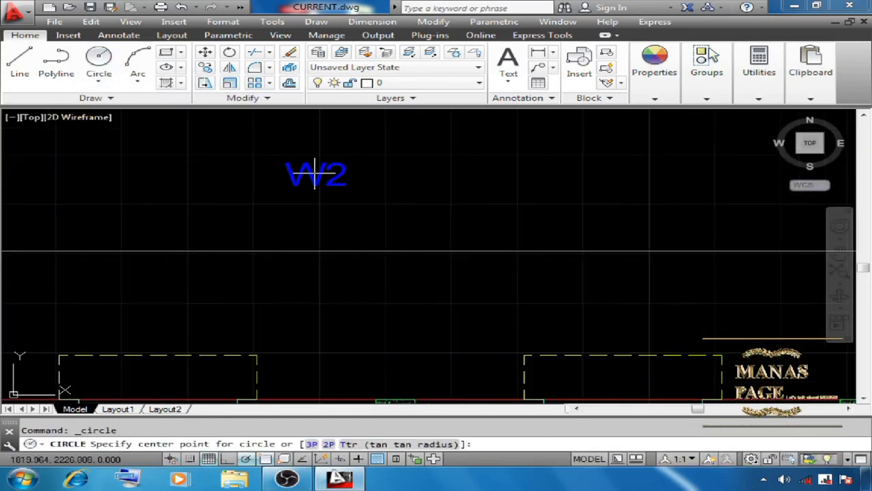
pyautogui.click(316, 172)
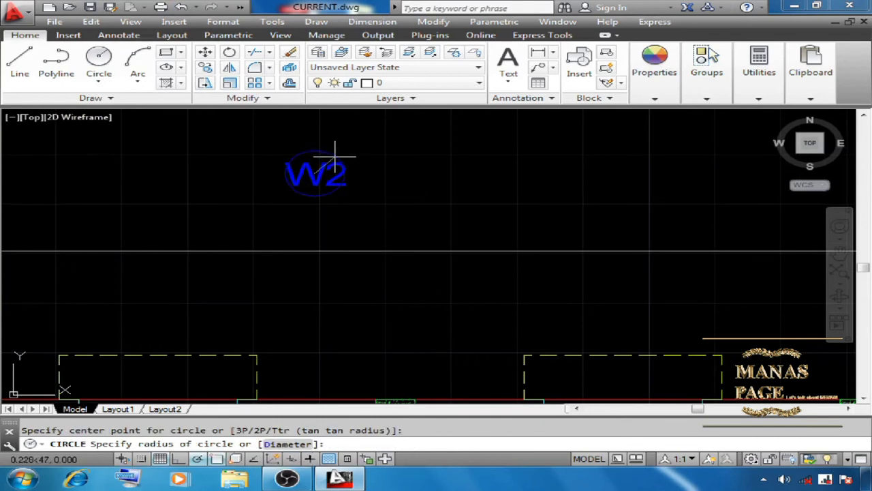
pyautogui.click(344, 155)
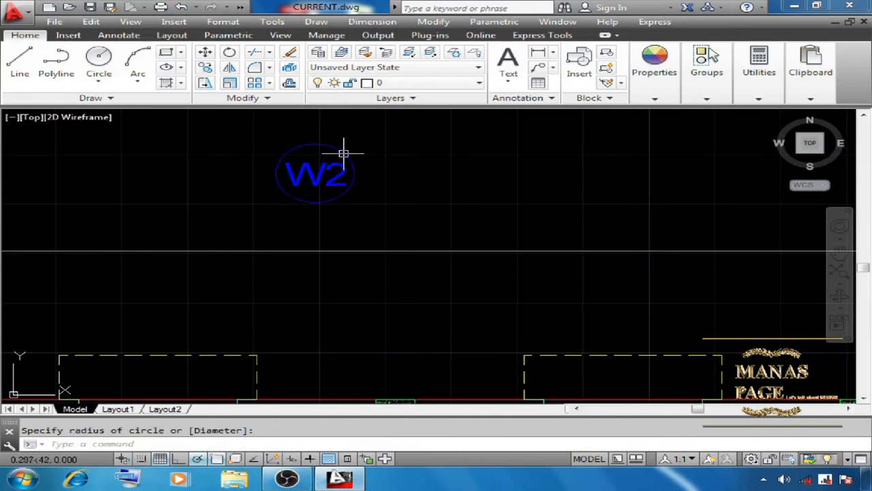
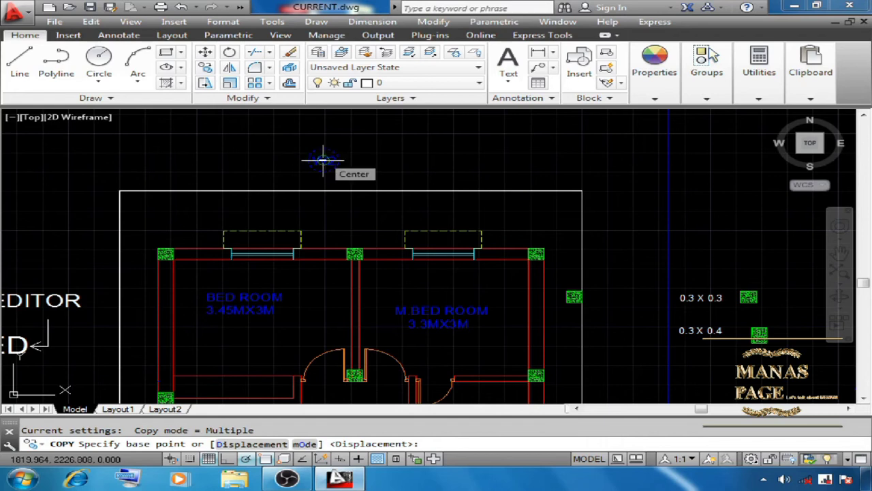
# Copy the circled W2 tag by its centre onto the bedroom window and the master bedroom window.
pyautogui.click(323, 160)
pyautogui.scroll(8, 265, 244)
pyautogui.scroll(-5, 253, 185)
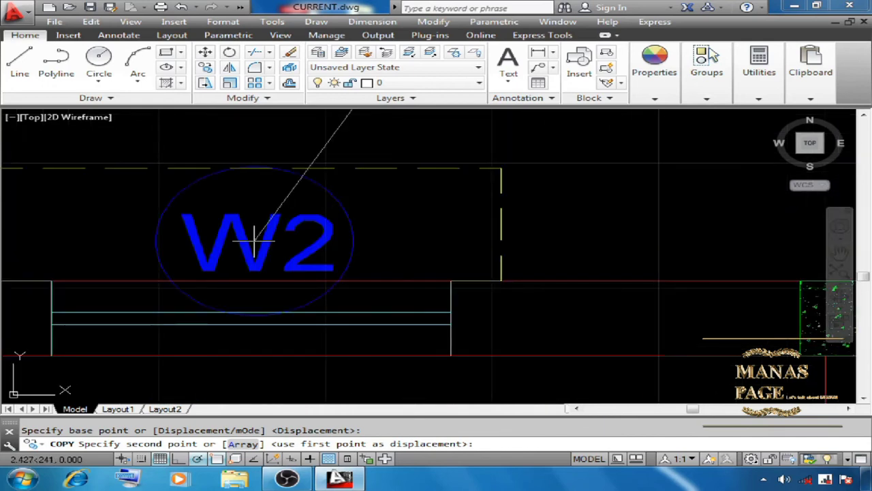
pyautogui.click(195, 220)
pyautogui.scroll(-4, 195, 220)
pyautogui.scroll(-3, 370, 200)
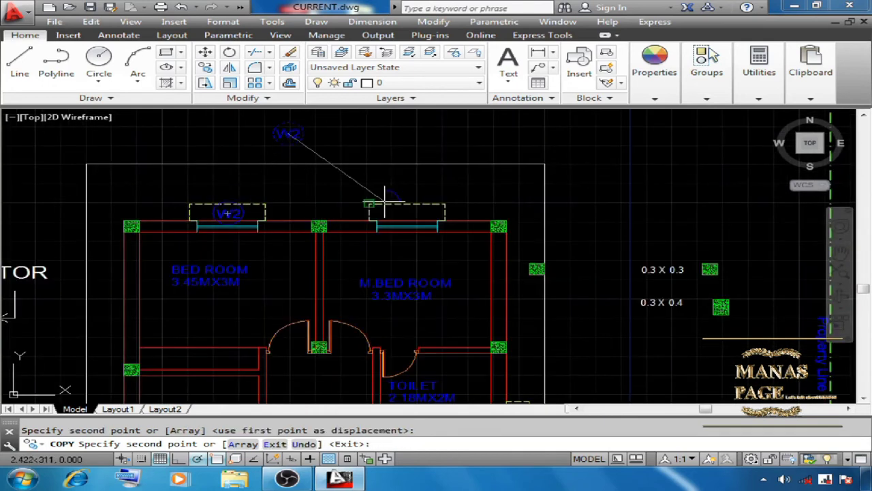
pyautogui.scroll(6, 390, 200)
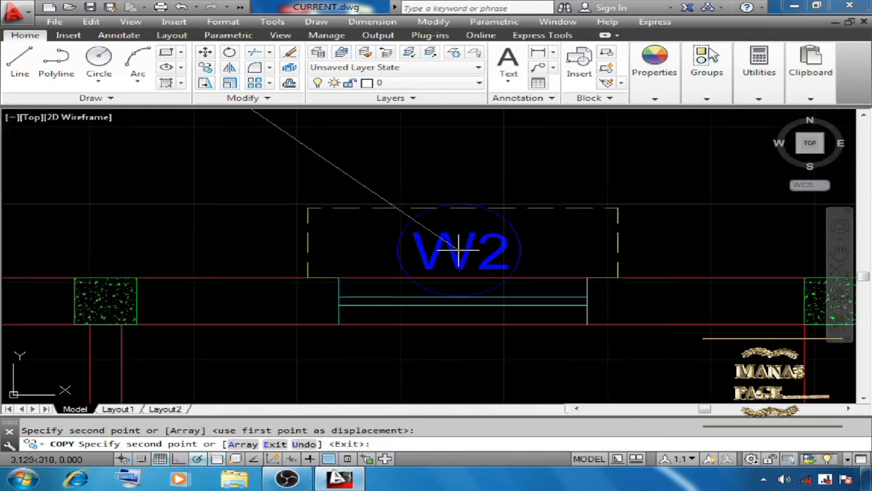
pyautogui.click(458, 249)
# Copy the circled W2 tag to both toilet windows and to the plan's remaining windows and doors.
pyautogui.scroll(-6, 303, 185)
pyautogui.scroll(5, 417, 201)
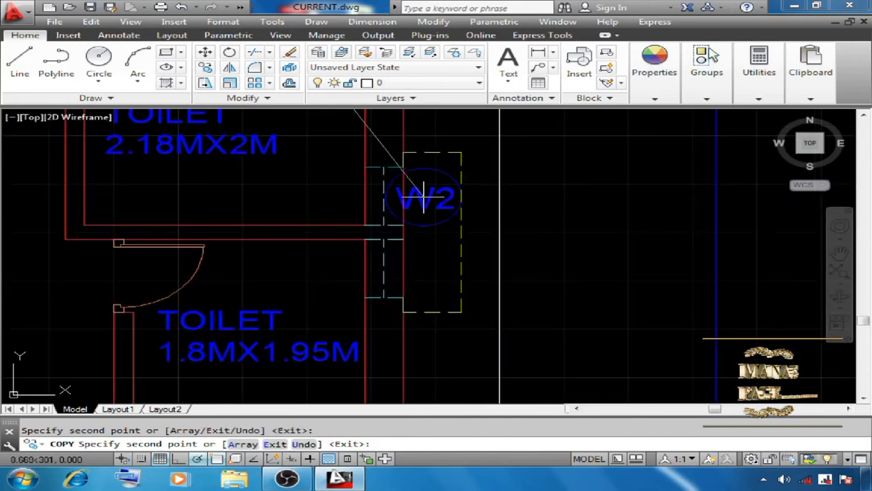
pyautogui.click(433, 197)
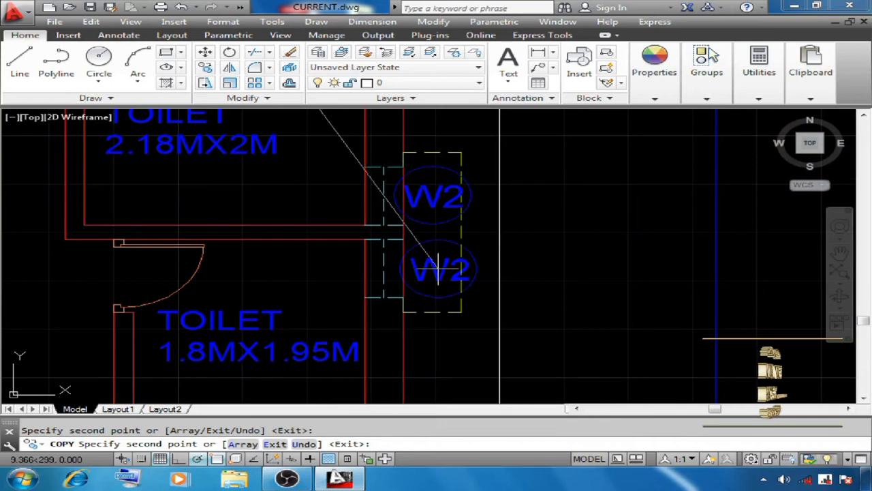
pyautogui.click(434, 266)
pyautogui.press('Return')
# Erase the surplus circled W2 tag left from copying.
pyautogui.scroll(-8, 528, 225)
pyautogui.scroll(5, 425, 211)
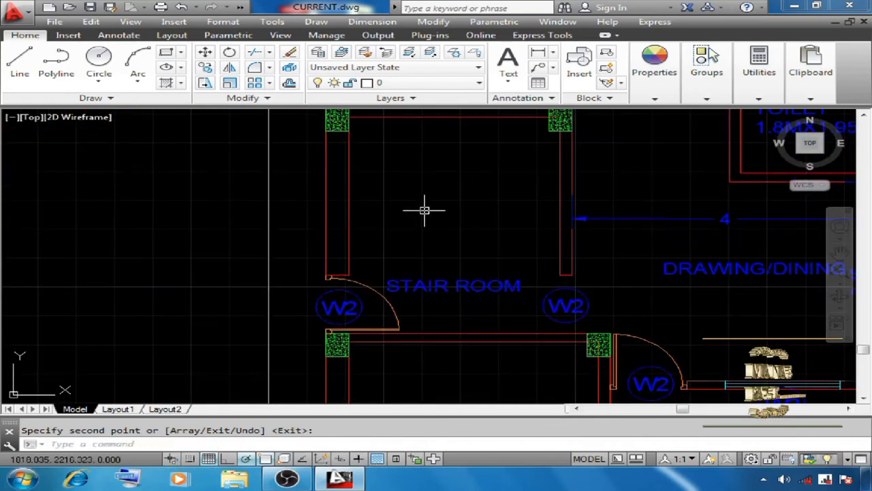
pyautogui.moveTo(565, 185); pyautogui.dragTo(260, 355, button='middle')
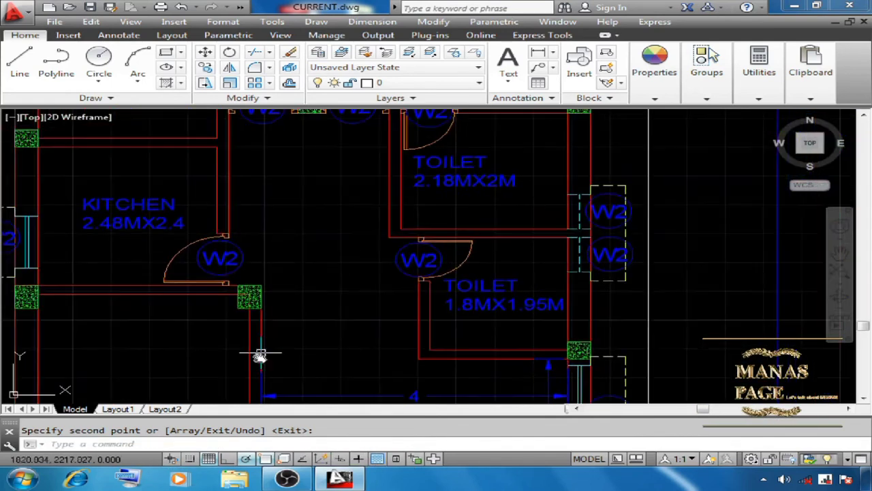
pyautogui.scroll(-5, 292, 328)
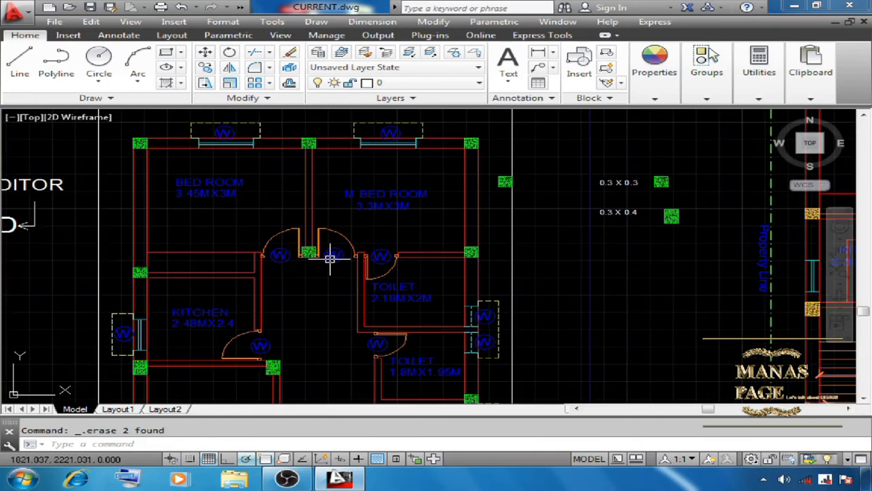
pyautogui.scroll(-5, 376, 244)
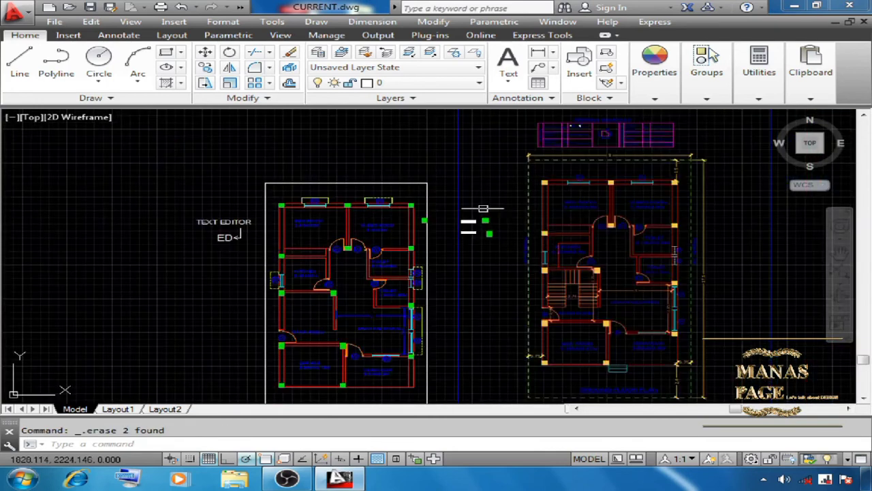
# Change the tags at the bedroom window and the master bedroom window to W1.
pyautogui.moveTo(651, 131); pyautogui.dragTo(472, 207, button='middle')
pyautogui.scroll(7, 432, 196)
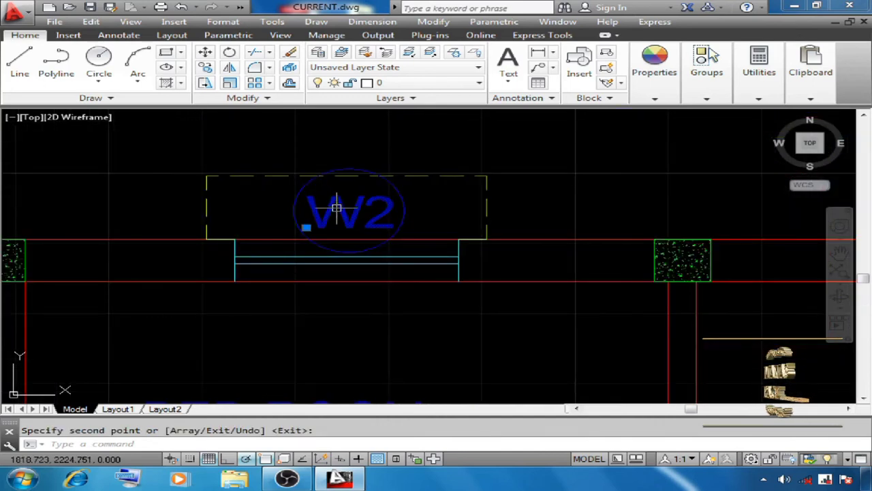
pyautogui.press('Escape')
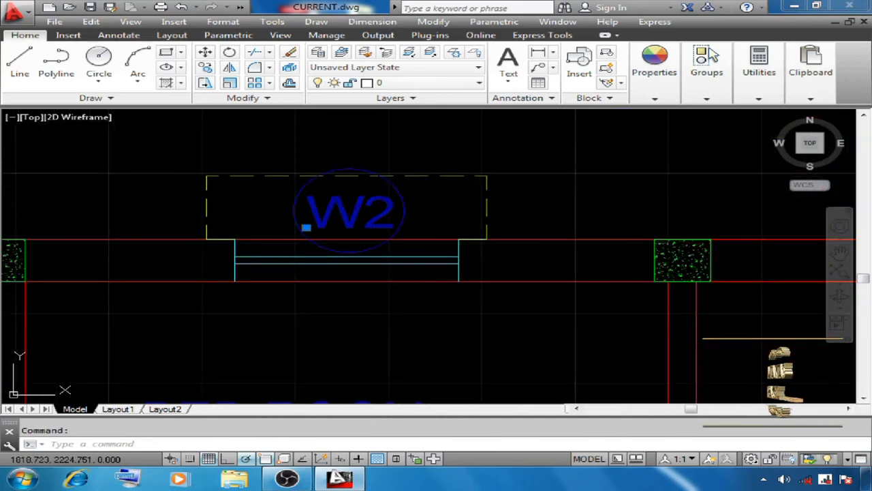
pyautogui.doubleClick(338, 210)
pyautogui.scroll(-2, 343, 213)
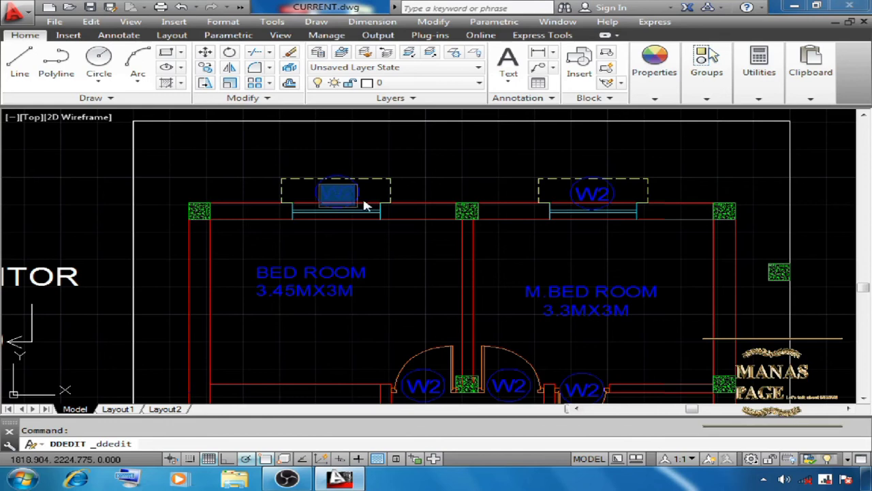
pyautogui.write('W')
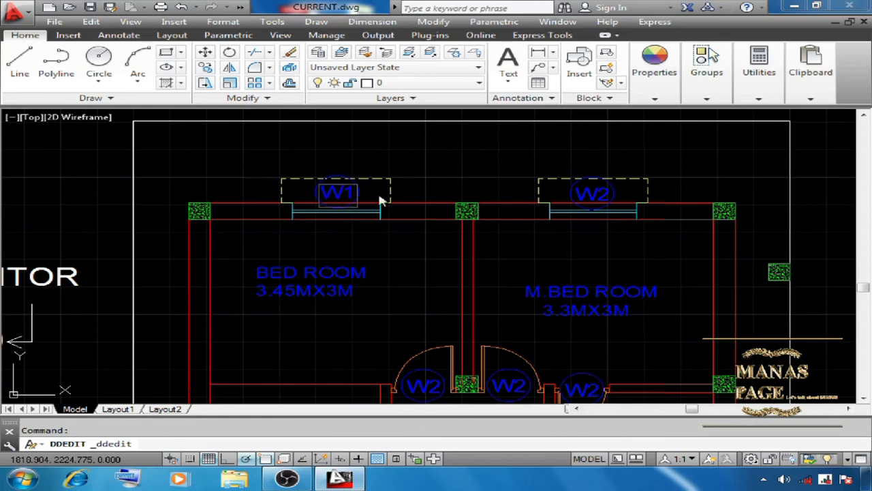
pyautogui.press('Return')
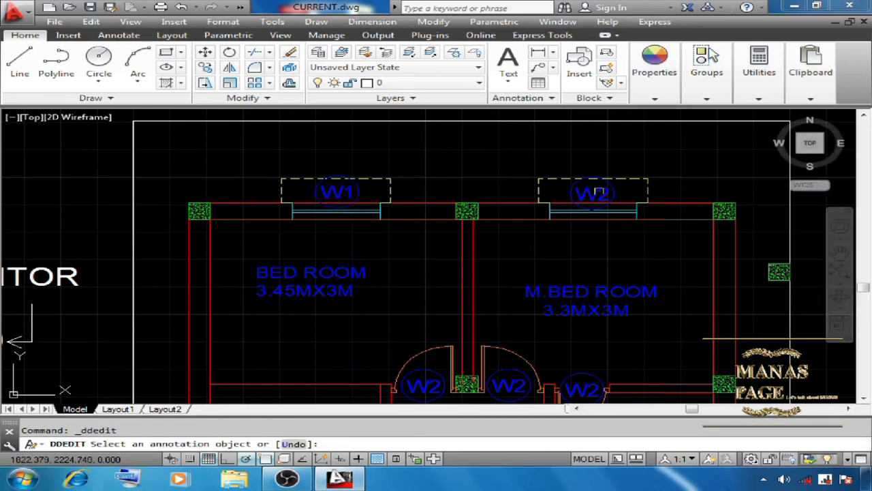
pyautogui.click(609, 206)
pyautogui.write('W1')
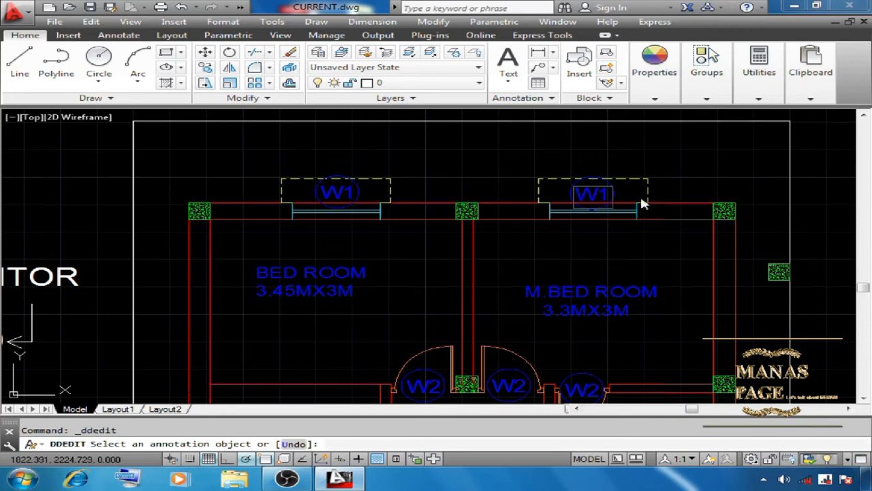
pyautogui.press('Return')
# Change the tags at the bedroom door and the master bedroom door to D1.
pyautogui.scroll(2, 602, 382)
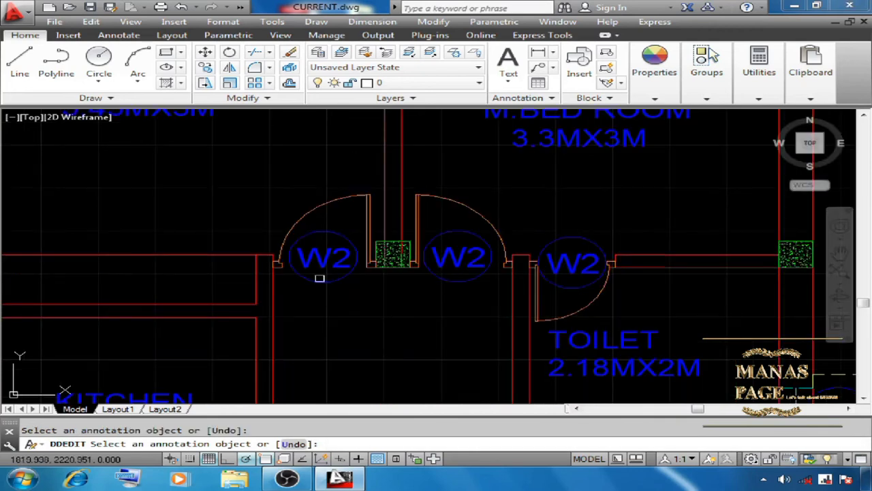
pyautogui.click(331, 261)
pyautogui.write('D1')
pyautogui.press('Return')
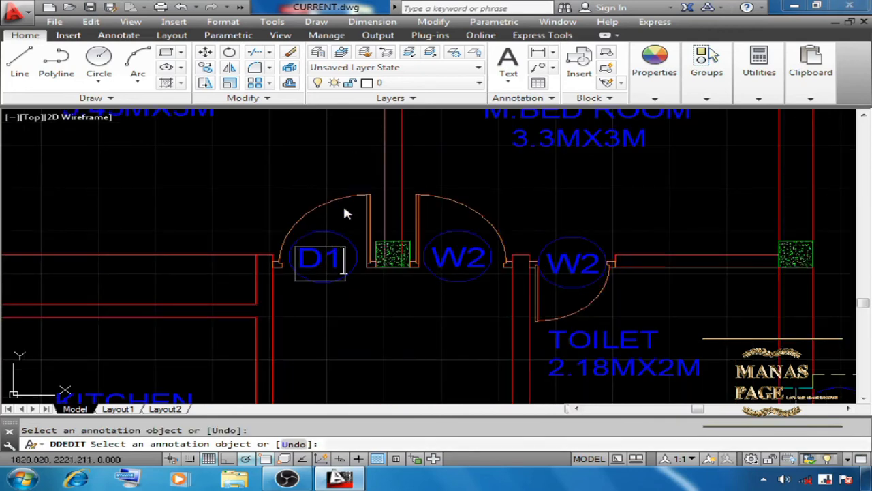
pyautogui.click(466, 248)
pyautogui.write('D')
pyautogui.press('BackSpace')
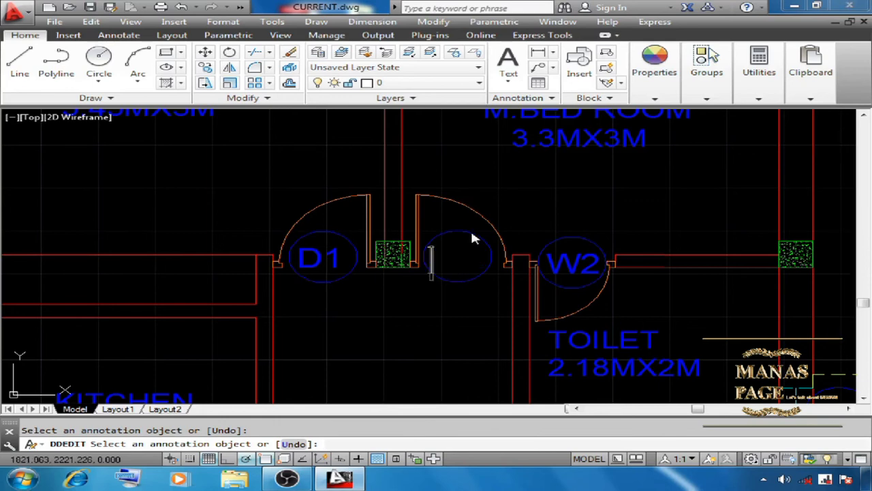
pyautogui.write('D1')
pyautogui.press('Return')
# Change the tag at the door of the 2.18MX2M toilet to D2.
pyautogui.scroll(-2, 485, 220)
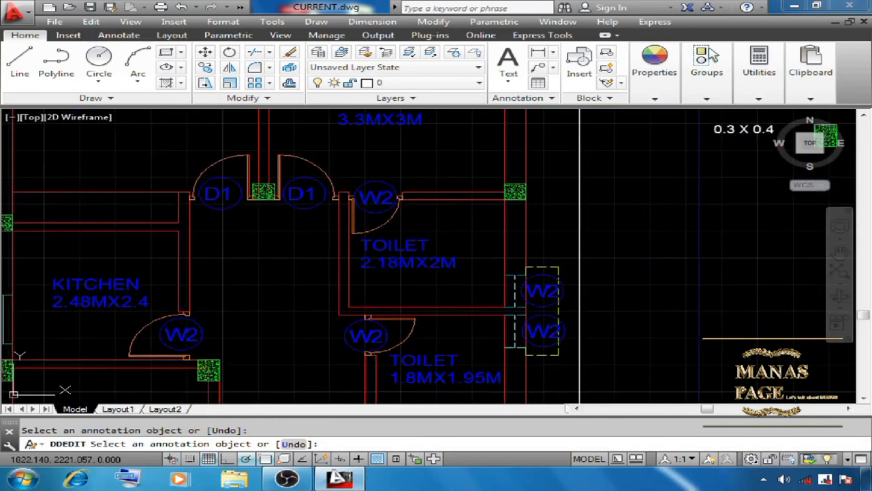
pyautogui.click(373, 197)
pyautogui.write('D2')
pyautogui.press('Return')
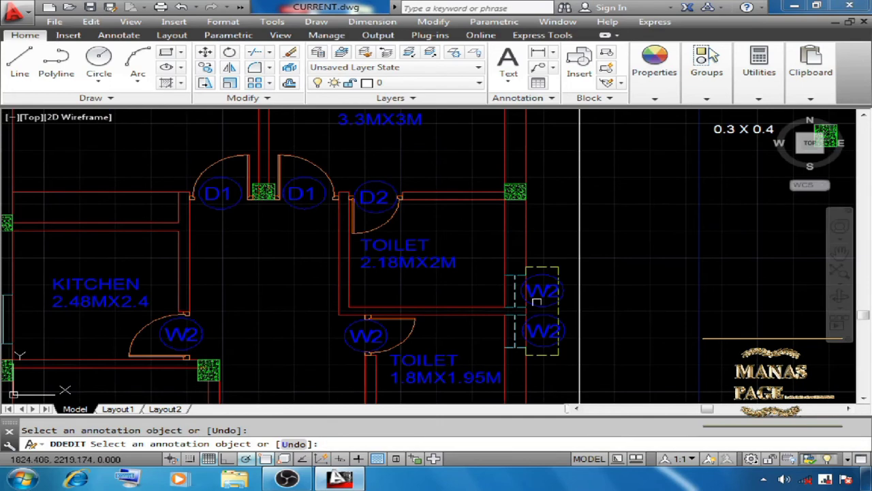
# Change the tags at the ventilators of both toilets to V.
pyautogui.click(549, 295)
pyautogui.write('V')
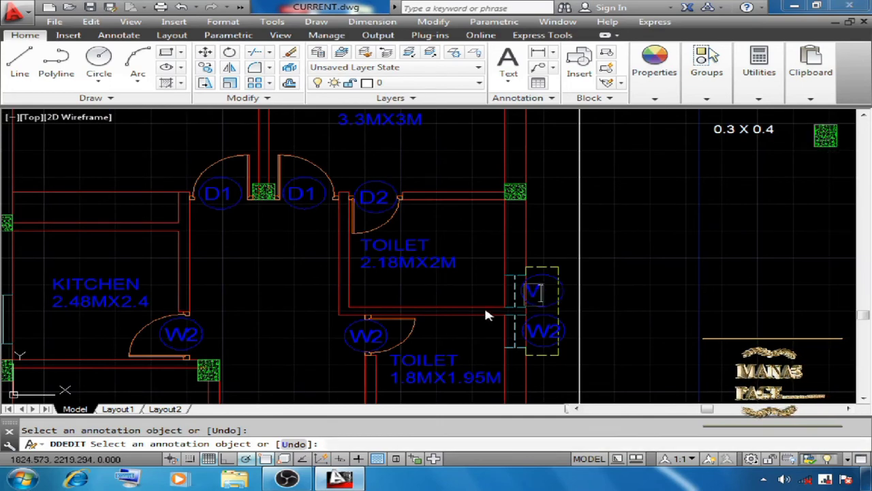
pyautogui.press('Return')
pyautogui.click(543, 332)
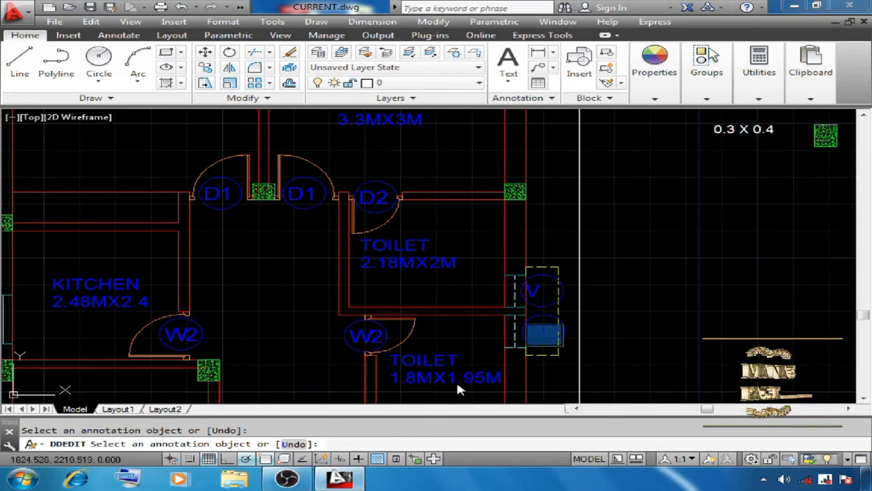
pyautogui.write('V')
pyautogui.press('Return')
# Change the kitchen door's tag to D1 and the 1.8MX1.95M toilet door's tag to D2.
pyautogui.scroll(-4, 502, 259)
pyautogui.scroll(6, 319, 288)
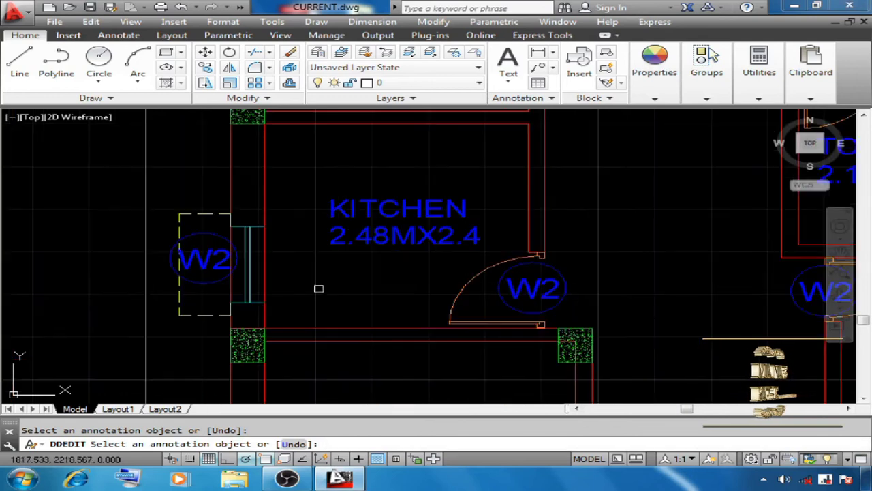
pyautogui.click(522, 290)
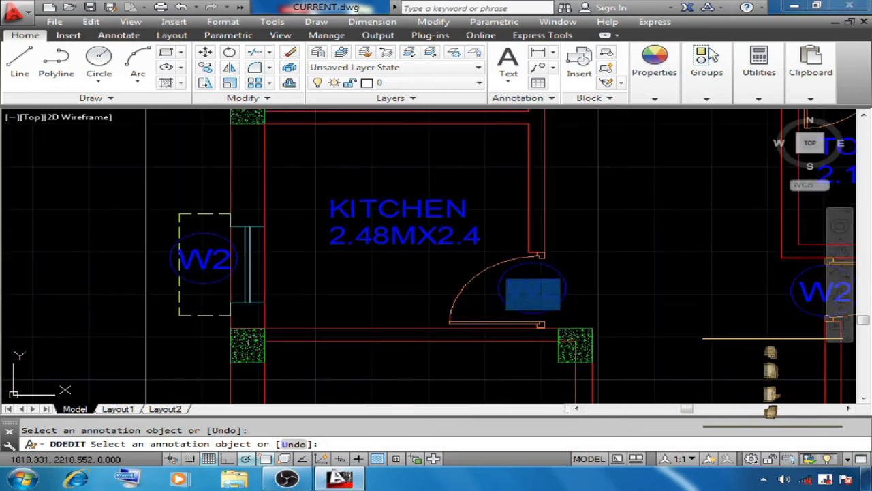
pyautogui.write('D1')
pyautogui.press('Return')
pyautogui.hotkey('ctrl', 'z')
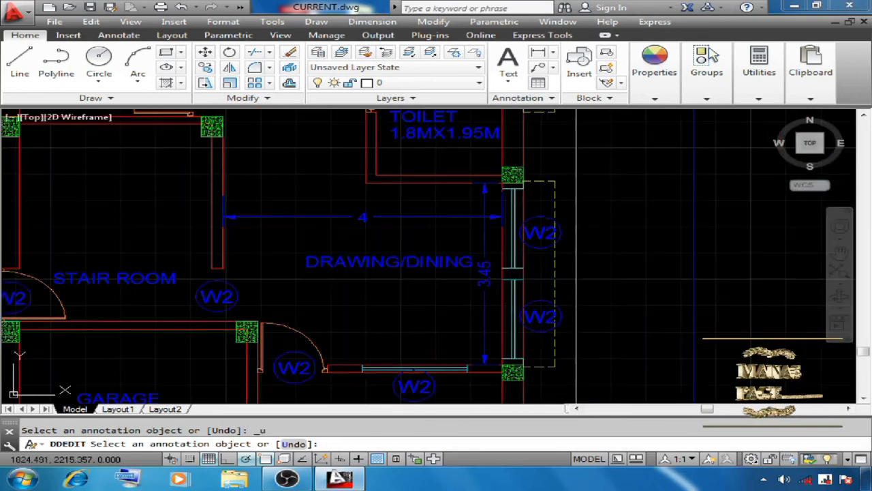
# Change the tags at the drawing/dining room's windows to W, including the one facing the verandah.
pyautogui.click(540, 233)
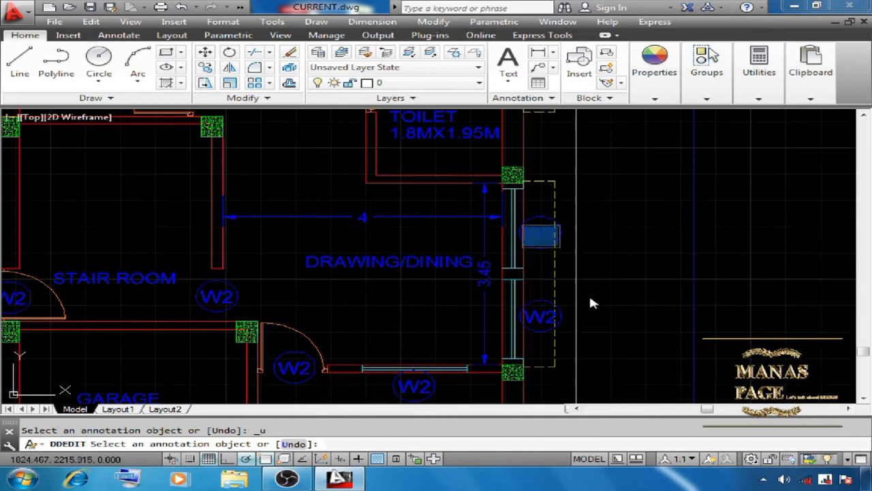
pyautogui.write('W')
pyautogui.press('Return')
pyautogui.click(544, 317)
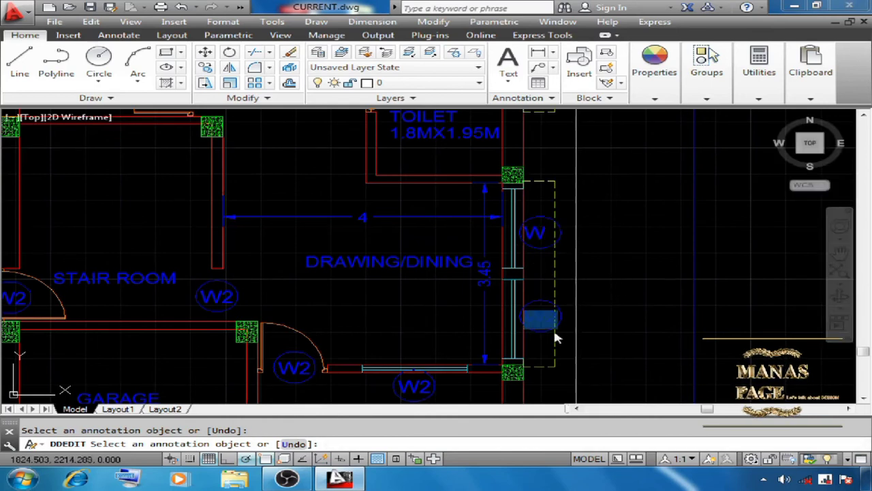
pyautogui.write('W')
pyautogui.press('Return')
# Change the tags at the door between verandah and drawing/dining room and at the stair room door to D.
pyautogui.moveTo(298, 371); pyautogui.dragTo(389, 300, button='middle')
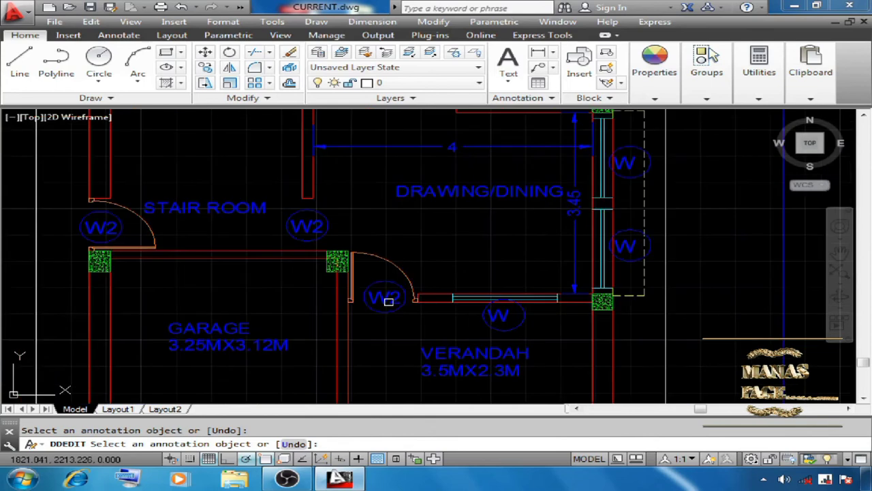
pyautogui.click(385, 298)
pyautogui.write('D')
pyautogui.press('Return')
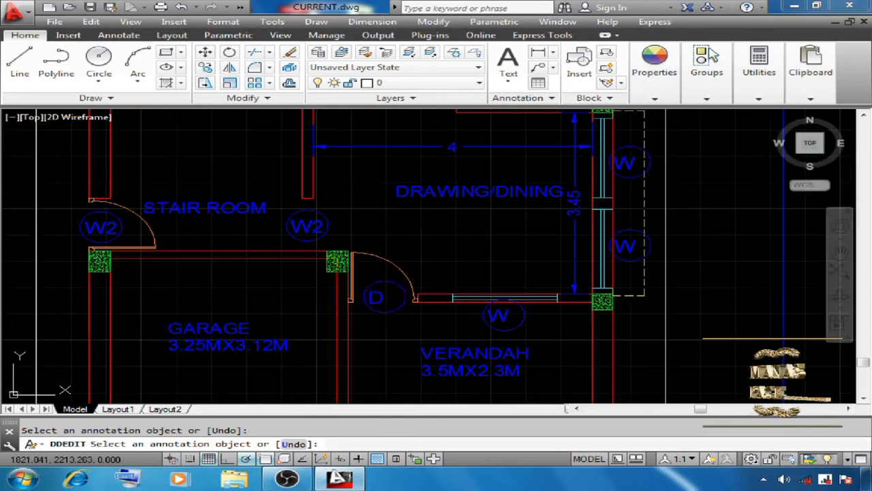
pyautogui.moveTo(107, 229); pyautogui.dragTo(192, 267, button='middle')
pyautogui.click(187, 266)
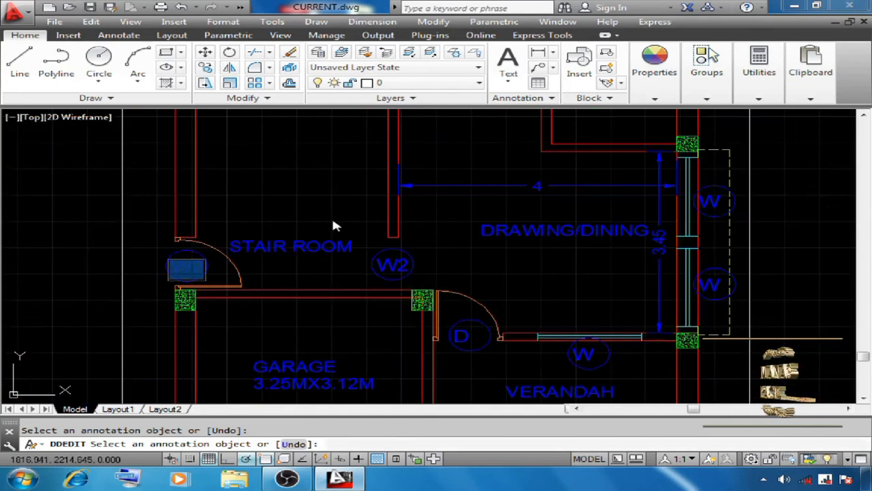
pyautogui.write('D')
pyautogui.press('Return')
# Erase the circled W2 tag at the opening beside the stair room, which has no door.
pyautogui.click(290, 53)
pyautogui.click(436, 255)
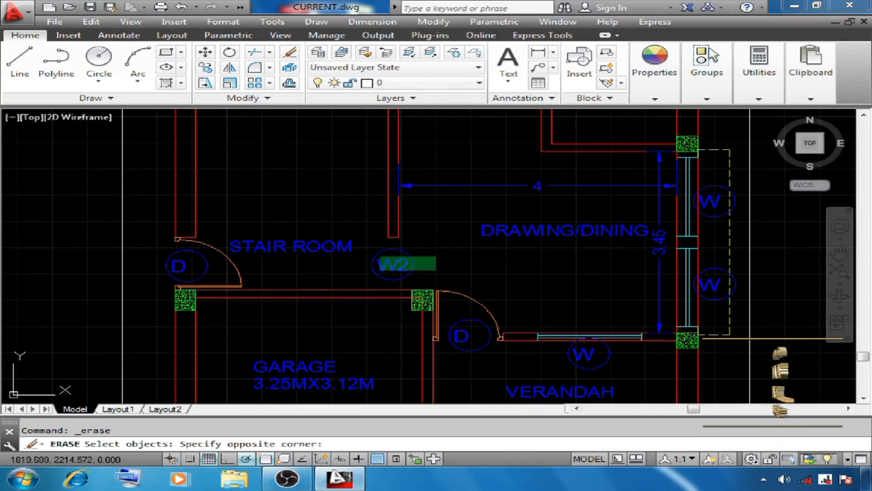
pyautogui.click(373, 271)
pyautogui.press('Return')
# Erase the oversized circle around the D tag at the verandah door.
pyautogui.scroll(-2, 332, 245)
pyautogui.press('Escape')
pyautogui.moveTo(413, 306)
pyautogui.mouseDown(button='middle')
pyautogui.moveTo(389, 253)
pyautogui.moveTo(307, 202)
pyautogui.mouseUp(button='middle')
pyautogui.click(295, 51)
pyautogui.click(401, 258)
pyautogui.press('Return')
# Draw a smaller circle of about 0.19 radius centred on the verandah door's D tag.
pyautogui.scroll(2, 403, 266)
pyautogui.click(101, 61)
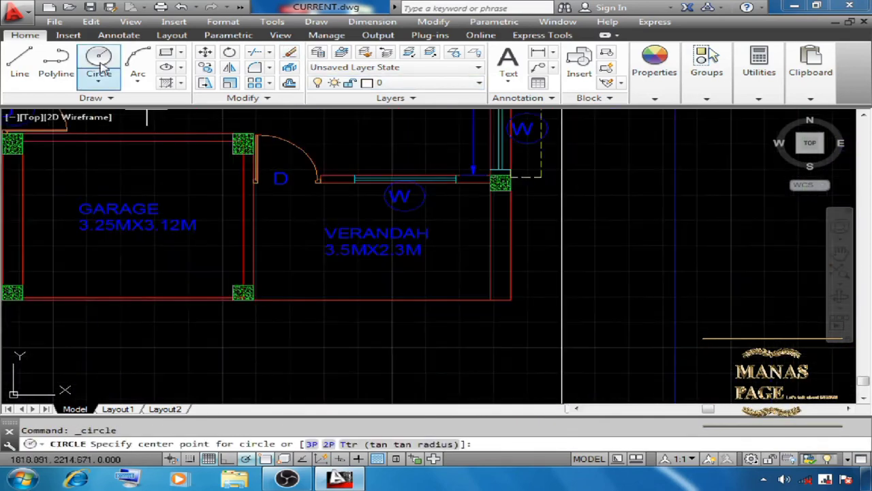
pyautogui.scroll(4, 249, 158)
pyautogui.click(329, 205)
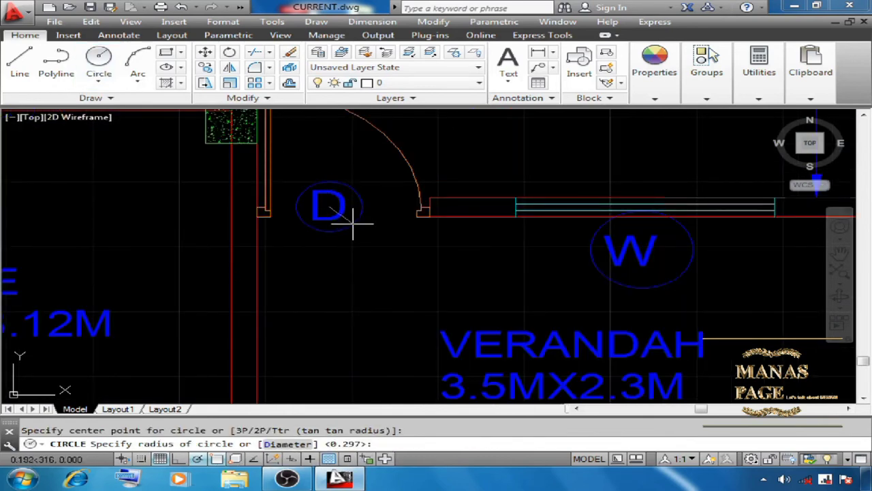
pyautogui.click(351, 227)
# Delete the large circles around the verandah window's W tag and the stair room door's D tag.
pyautogui.scroll(-5, 308, 216)
pyautogui.moveTo(422, 252); pyautogui.dragTo(462, 280, button='middle')
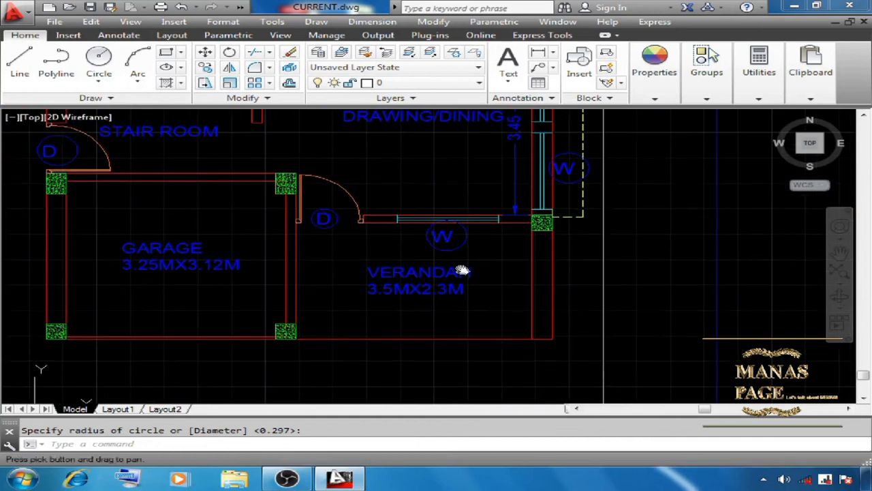
pyautogui.click(449, 251)
pyautogui.click(450, 251)
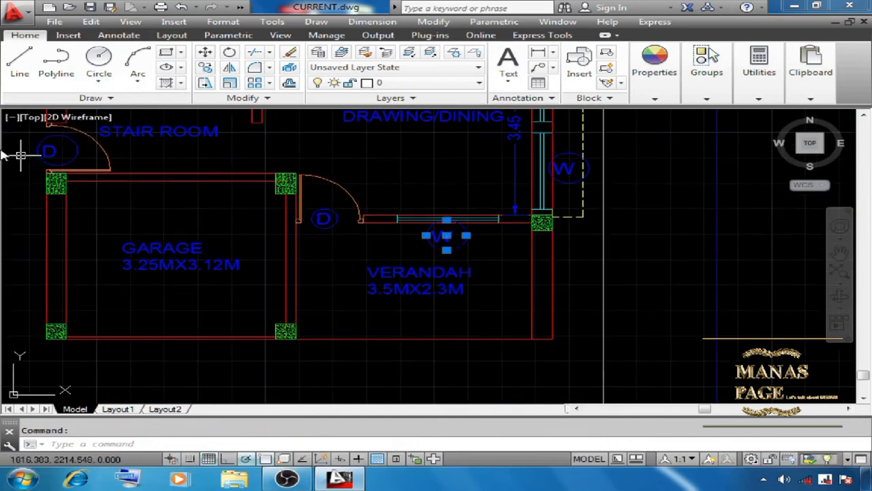
pyautogui.click(77, 150)
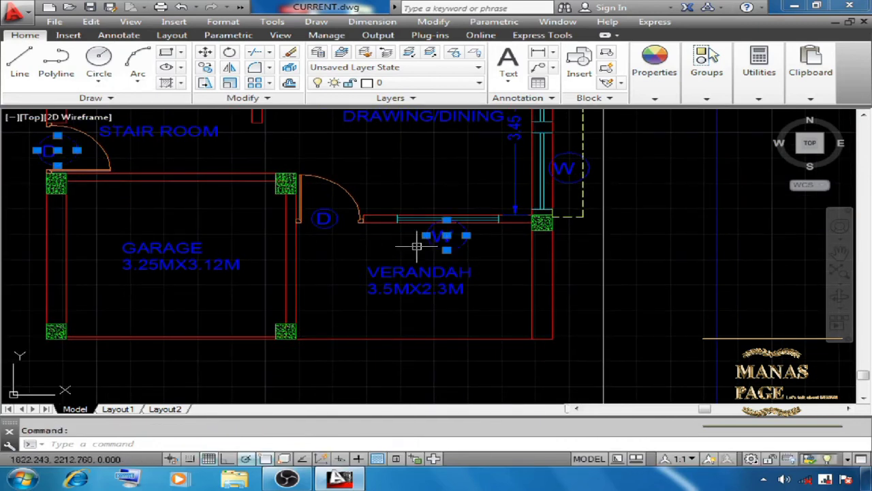
pyautogui.press('Delete')
# Copy the small circle onto the verandah window's W and the stair room door's D, and save the drawing.
pyautogui.write('co')
pyautogui.press('Return')
pyautogui.click(323, 220)
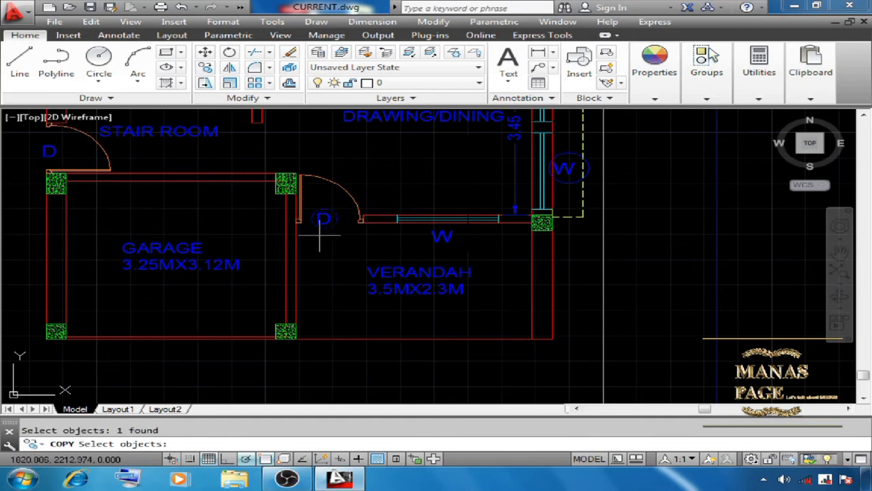
pyautogui.press('Return')
pyautogui.click(321, 218)
pyautogui.scroll(5, 445, 237)
pyautogui.scroll(1, 451, 228)
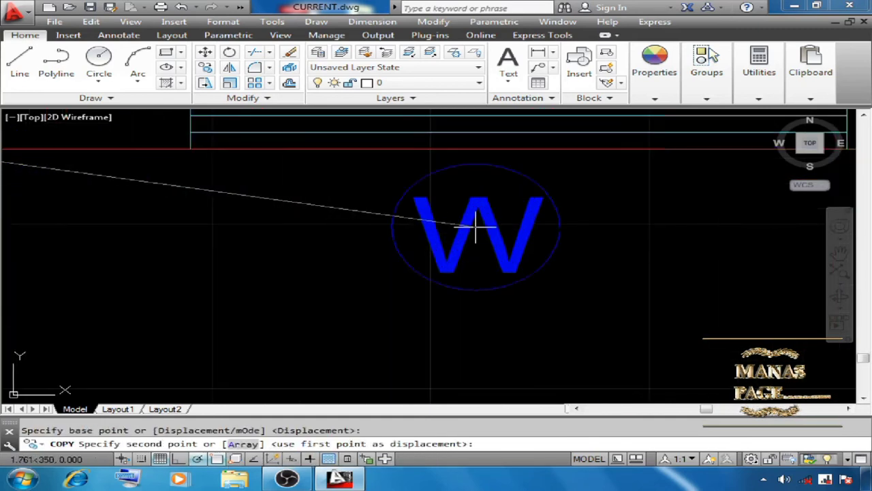
pyautogui.click(478, 229)
pyautogui.scroll(-6, 549, 241)
pyautogui.press('Return')
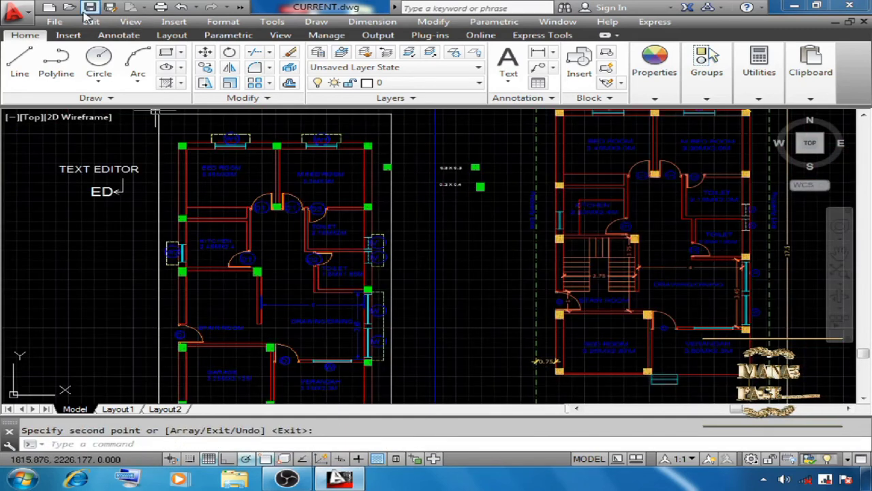
pyautogui.click(85, 13)
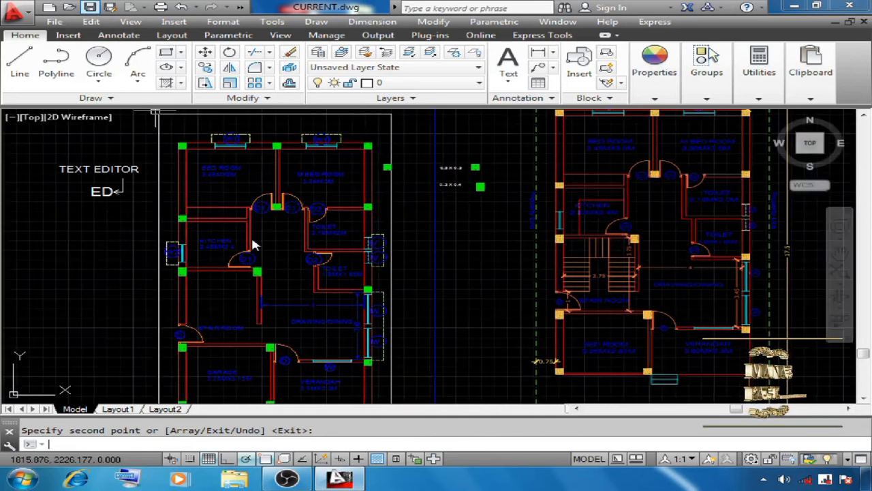
# Try an L-shaped platform outline in the kitchen with a vertical line and a horizontal line from its upper end.
pyautogui.scroll(-2, 255, 244)
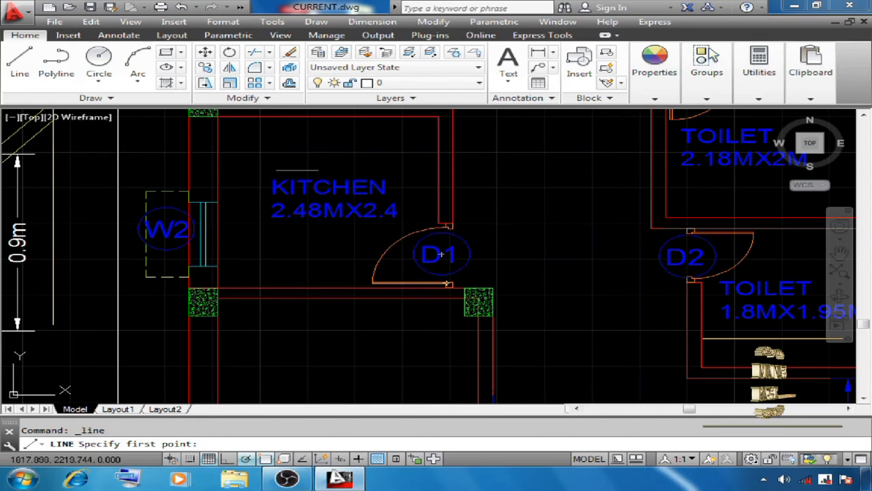
pyautogui.click(287, 278)
pyautogui.click(287, 163)
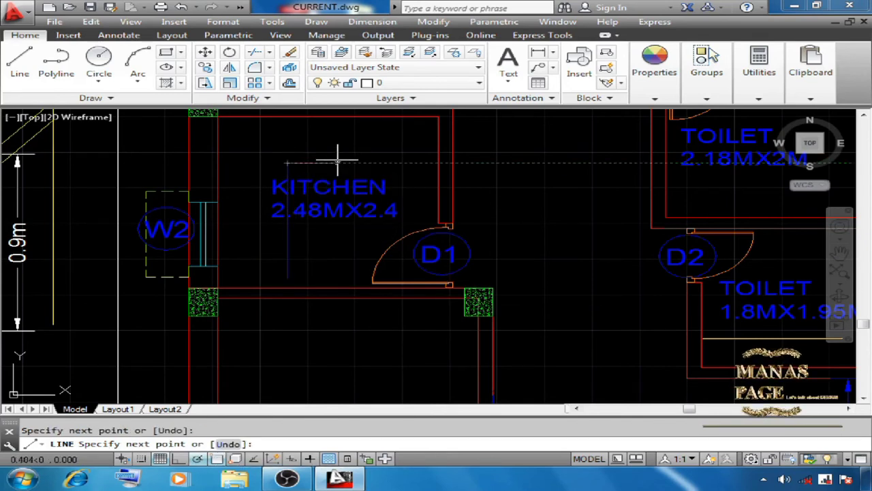
pyautogui.click(411, 163)
pyautogui.rightClick(502, 140)
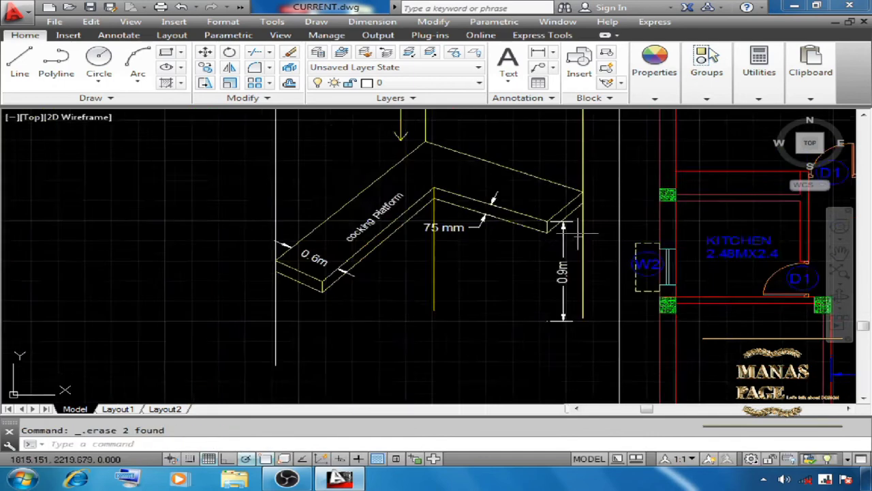
# Examine the cooking platform sketch beside the plan for its width, slab thickness and height.
pyautogui.scroll(-2, 554, 228)
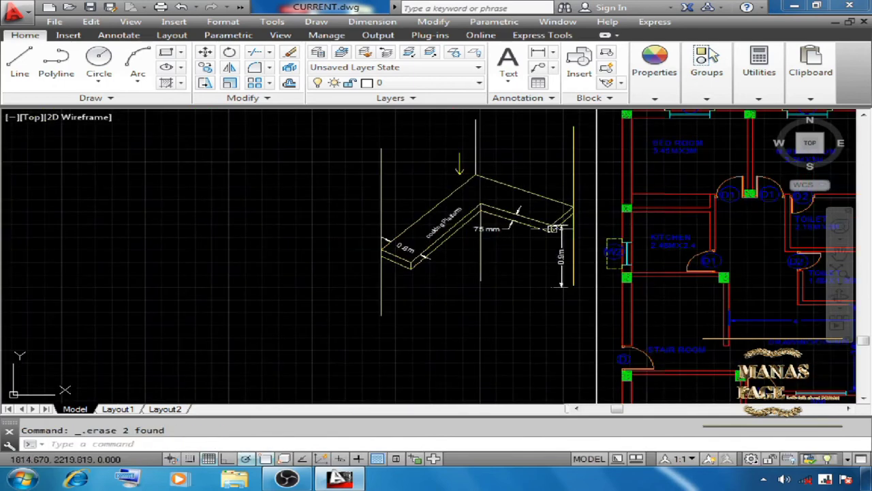
pyautogui.scroll(3, 520, 233)
pyautogui.moveTo(511, 233); pyautogui.dragTo(333, 203, button='middle')
pyautogui.scroll(-3, 345, 205)
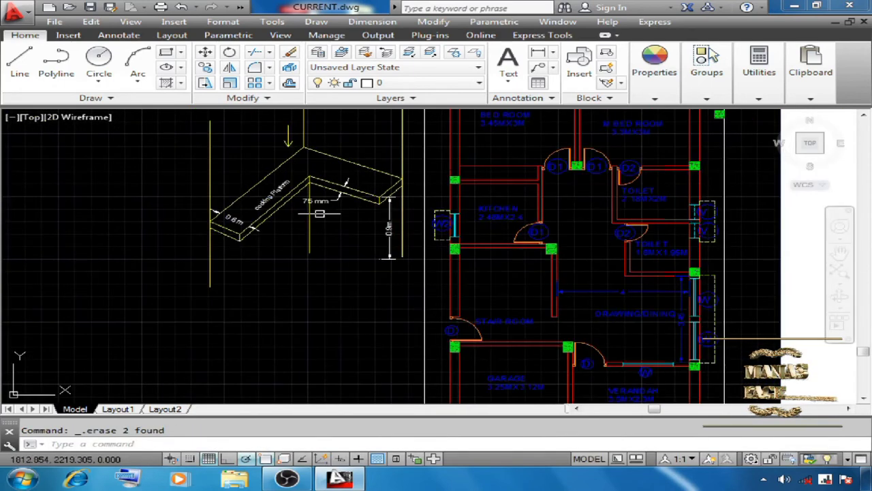
pyautogui.scroll(2, 320, 214)
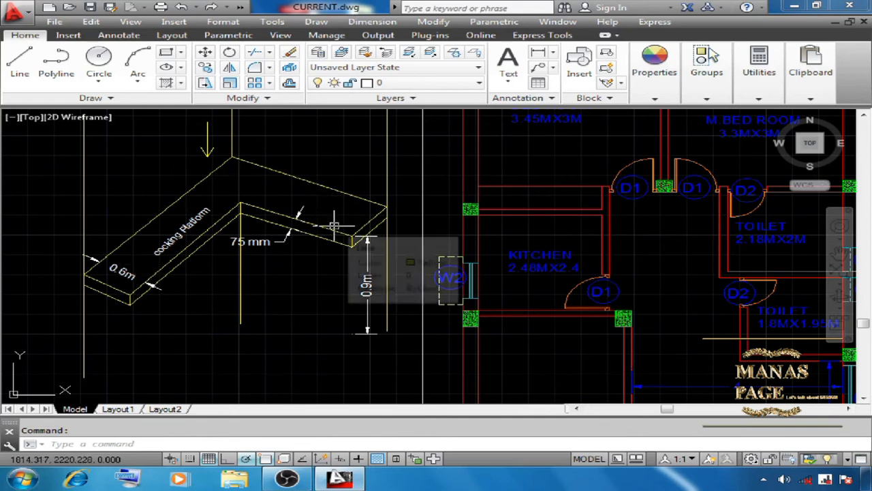
pyautogui.moveTo(334, 225); pyautogui.dragTo(320, 251, button='middle')
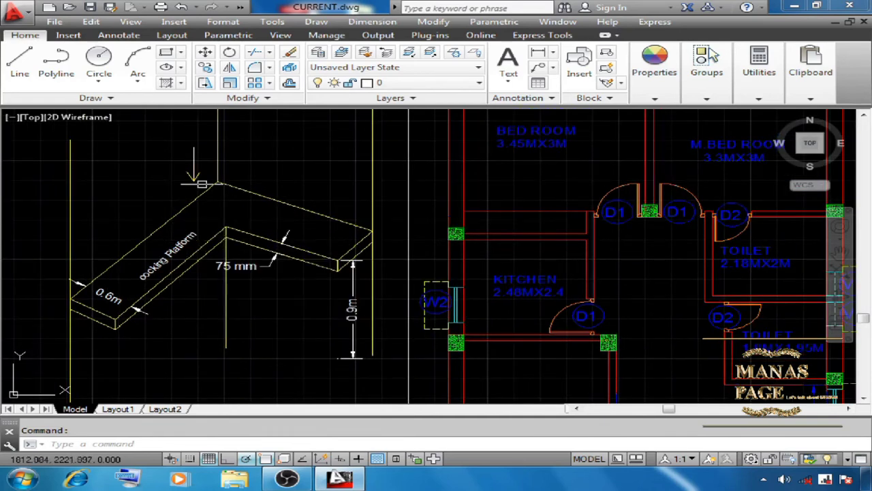
pyautogui.moveTo(436, 294); pyautogui.dragTo(428, 292, button='middle')
pyautogui.moveTo(120, 296); pyautogui.dragTo(152, 272, button='middle')
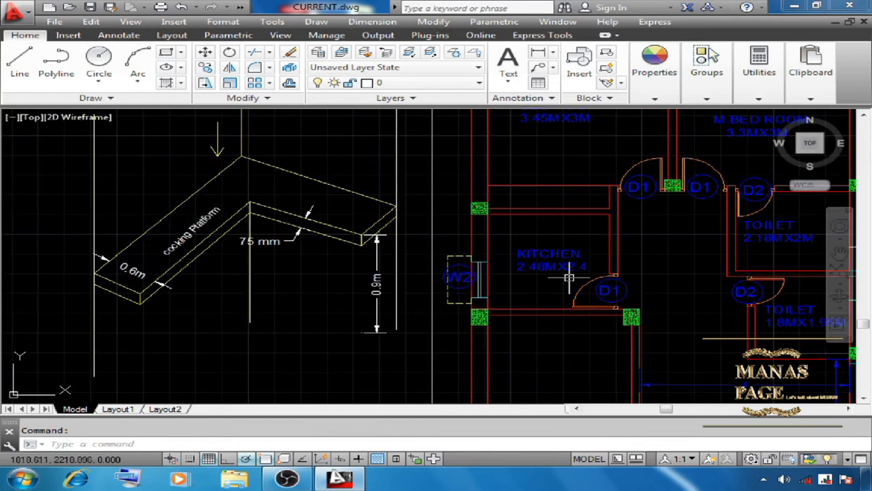
# Offset the kitchen's window-side and upper inner wall lines 0.6 into the room for the cooking platform's edges.
pyautogui.scroll(4, 604, 287)
pyautogui.moveTo(454, 255); pyautogui.dragTo(336, 257, button='middle')
pyautogui.scroll(-2, 336, 257)
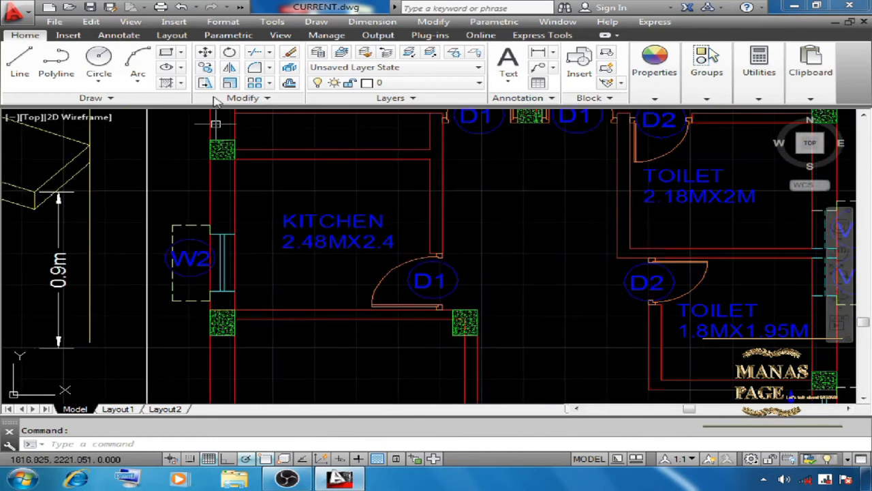
pyautogui.click(290, 82)
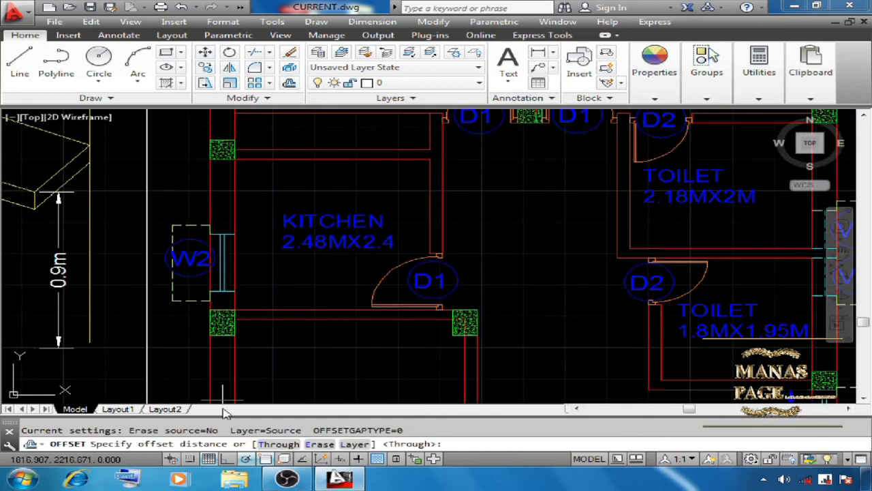
pyautogui.write('.')
pyautogui.write('6')
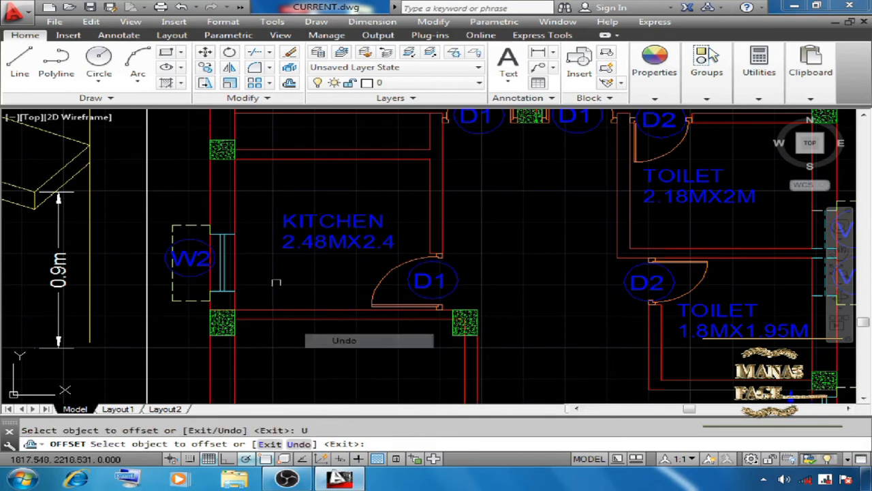
pyautogui.click(236, 268)
pyautogui.click(313, 275)
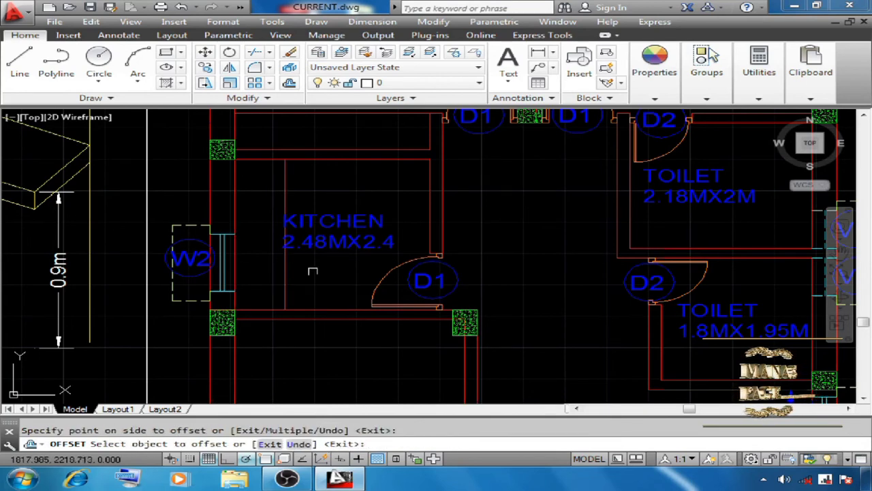
pyautogui.click(318, 157)
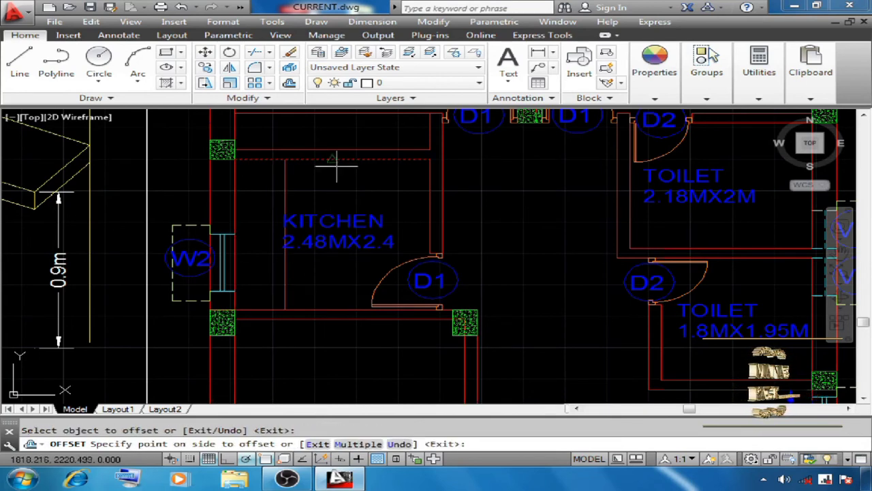
pyautogui.click(347, 188)
pyautogui.rightClick(334, 183)
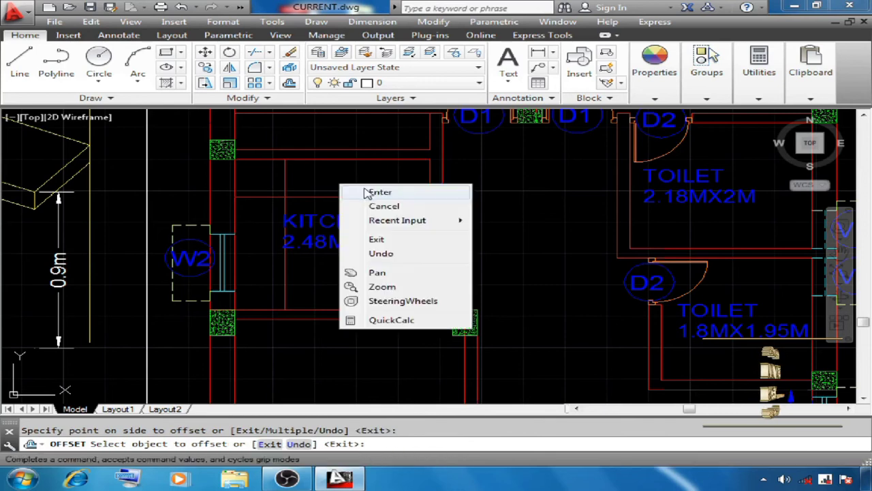
pyautogui.click(361, 202)
# Trim the two kitchen platform lines where they overrun each other at the corner, leaving an L-shaped platform edge.
pyautogui.click(255, 53)
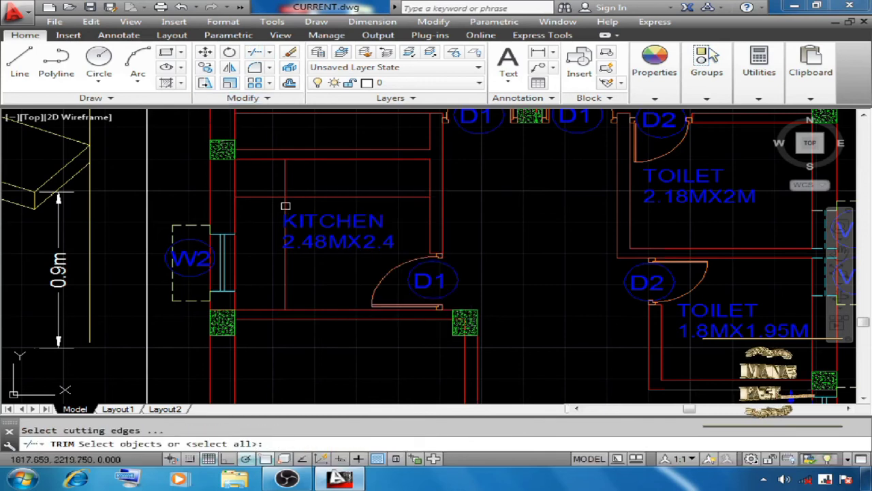
pyautogui.click(286, 206)
pyautogui.click(311, 197)
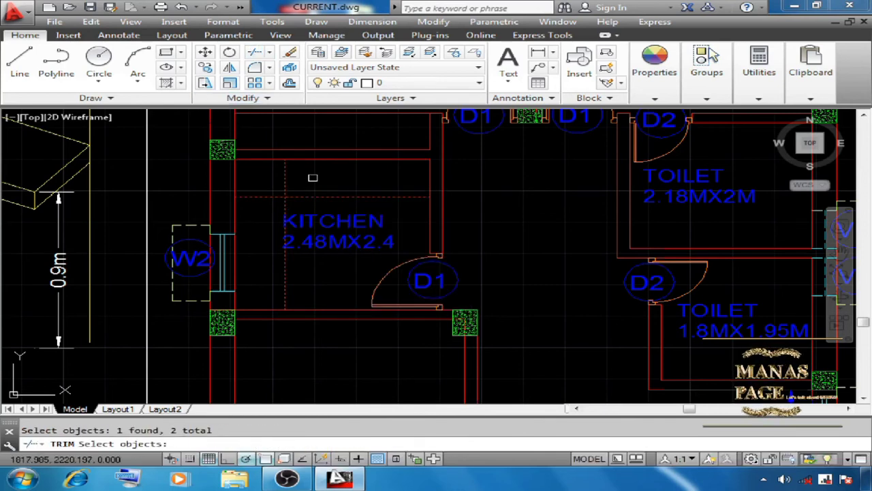
pyautogui.press('Return')
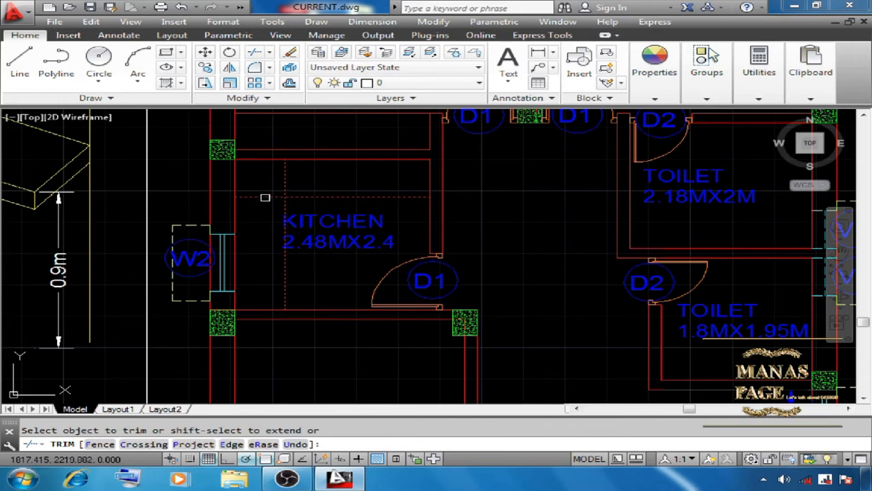
pyautogui.rightClick(324, 176)
pyautogui.click(362, 187)
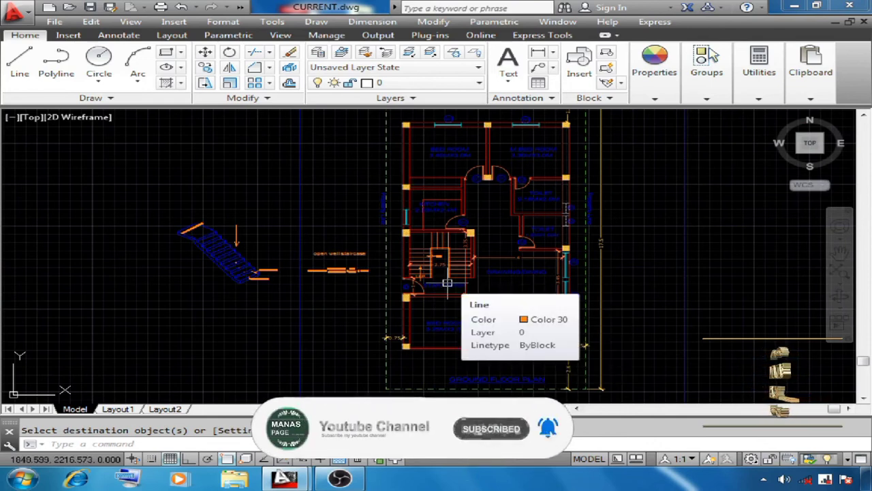
# Examine the reference open well staircase plan and its isometric sketch for the landing, tread and riser sizes.
pyautogui.scroll(3, 447, 282)
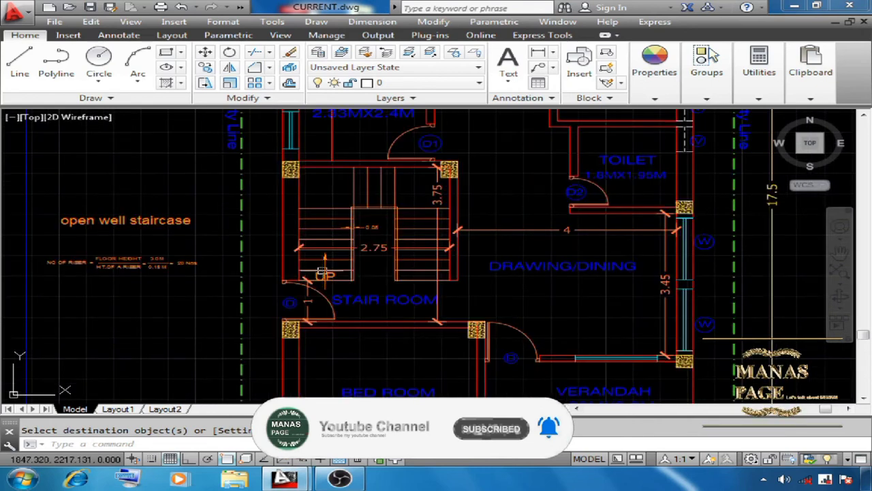
pyautogui.scroll(2, 313, 276)
pyautogui.press('Escape')
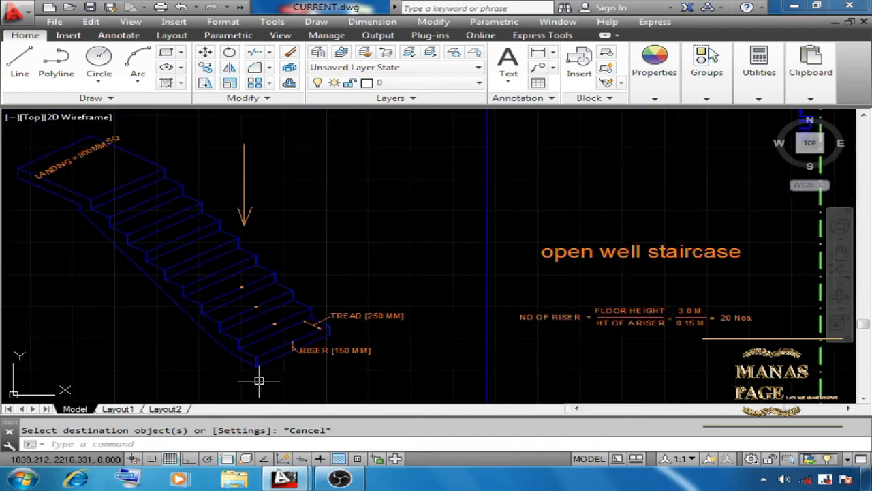
pyautogui.scroll(4, 258, 357)
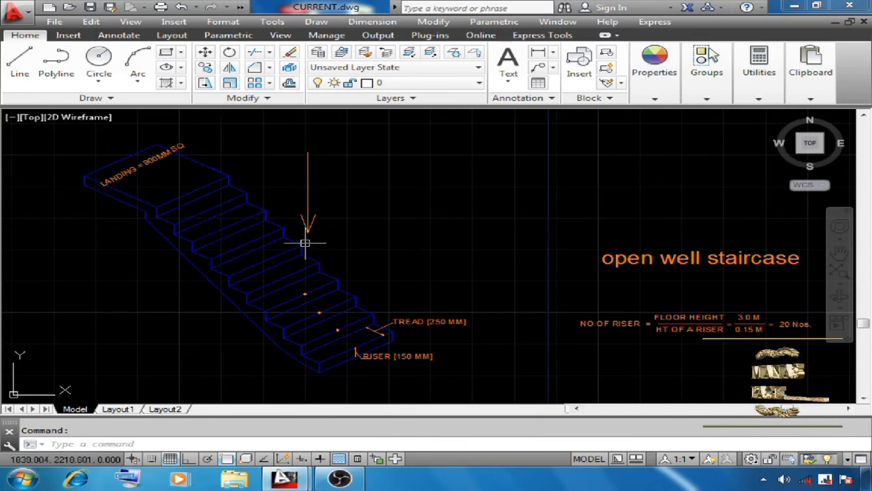
pyautogui.scroll(3, 343, 321)
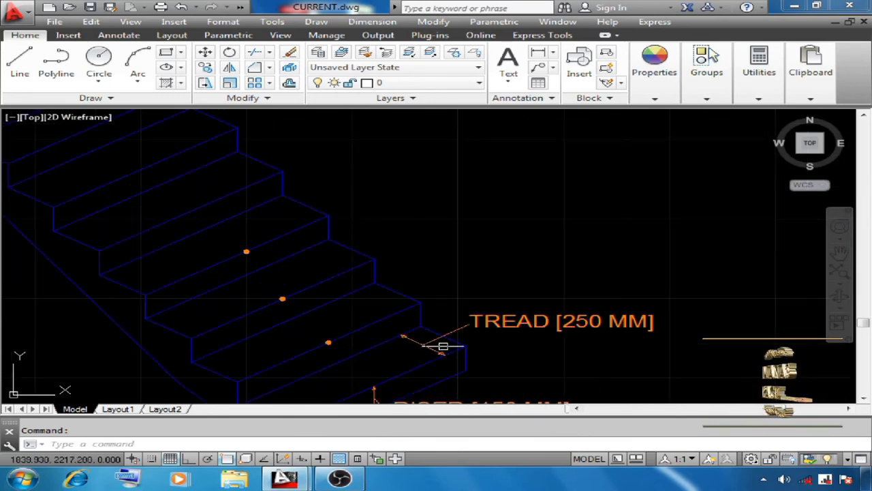
pyautogui.scroll(-5, 412, 331)
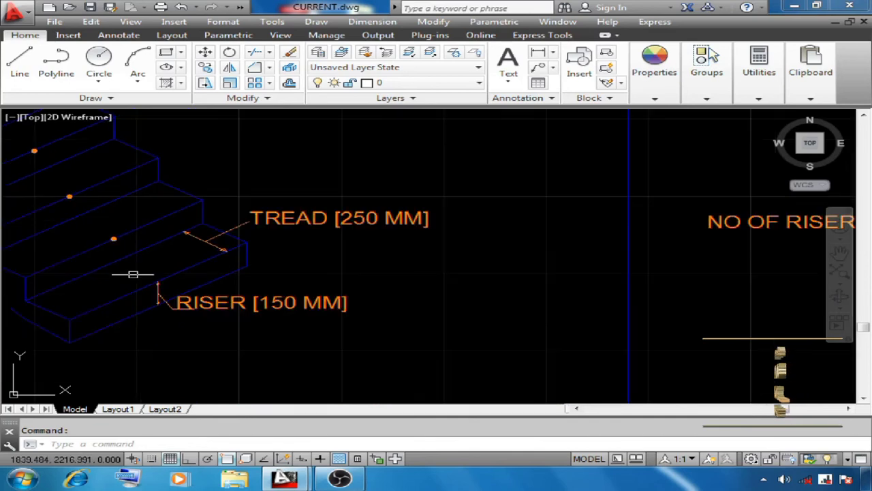
pyautogui.scroll(3, 538, 274)
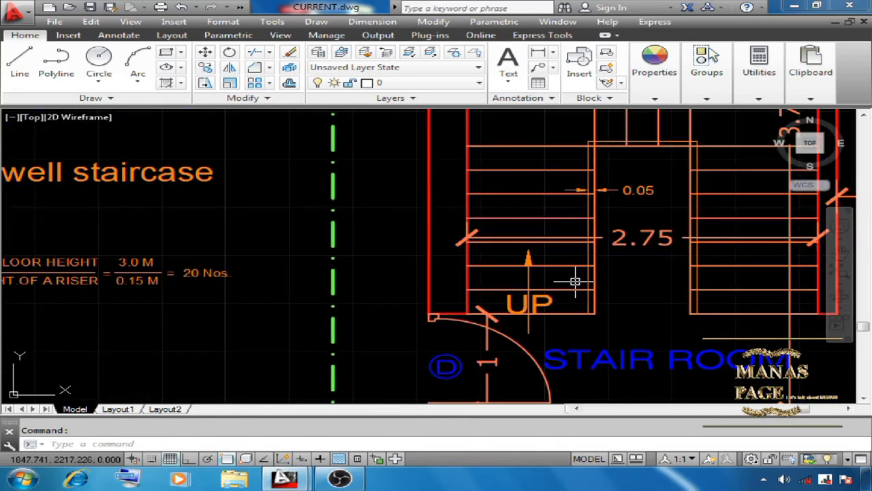
pyautogui.scroll(2, 575, 280)
pyautogui.scroll(-2, 418, 337)
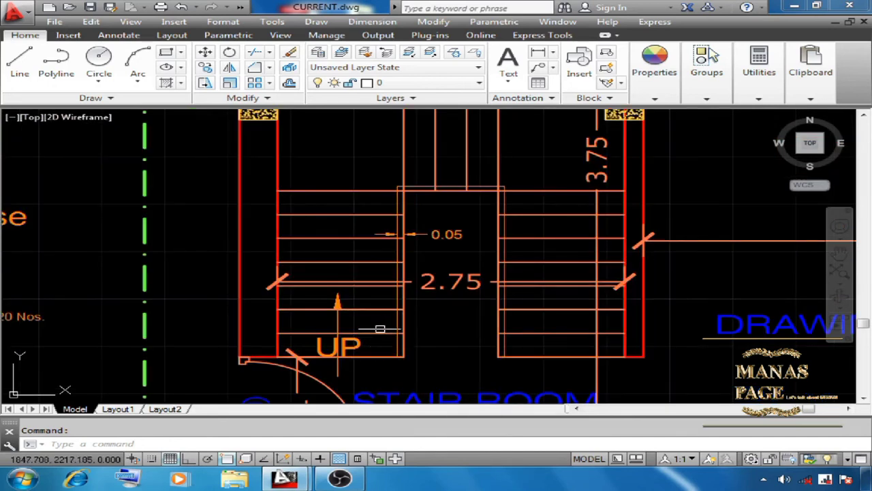
pyautogui.moveTo(379, 328)
pyautogui.scroll(-5, 370, 227)
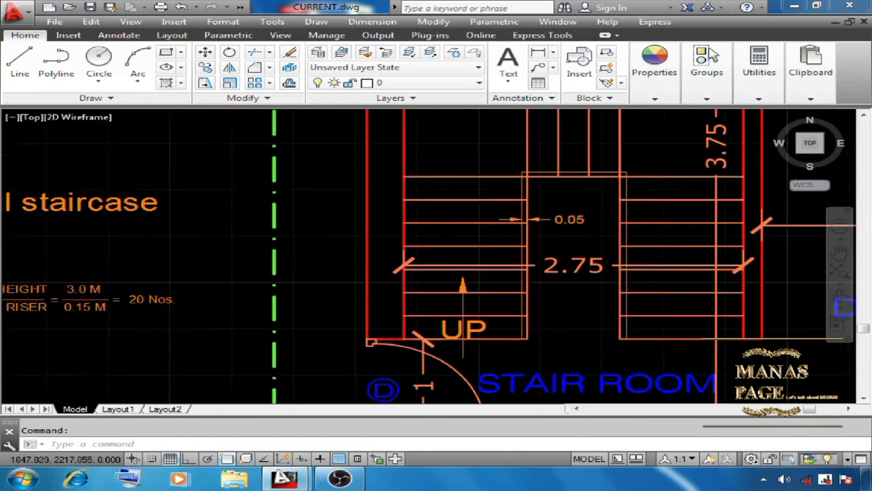
pyautogui.scroll(5, 107, 278)
pyautogui.moveTo(175, 277)
pyautogui.mouseDown(button='middle')
pyautogui.moveTo(273, 345)
pyautogui.moveTo(428, 370)
pyautogui.mouseUp(button='middle')
pyautogui.scroll(-2, 427, 370)
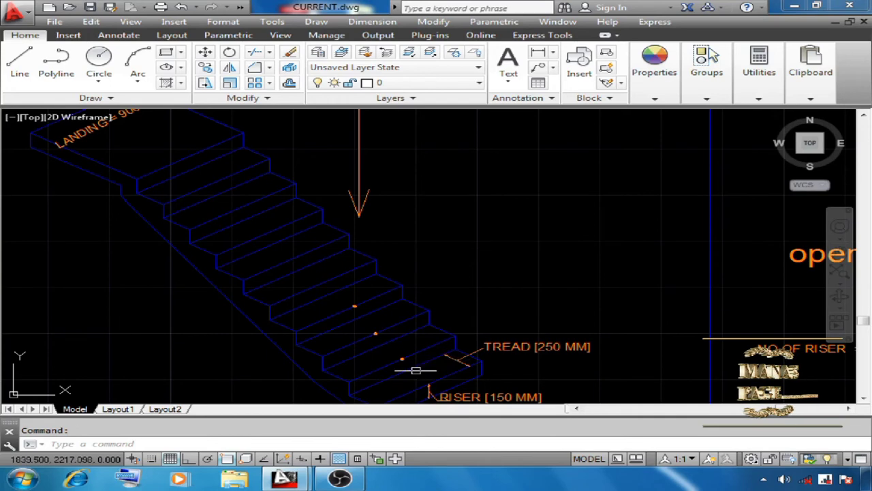
# Examine the riser-count calculation and compare it with the flights and landings in the reference stair plan.
pyautogui.scroll(2, 436, 341)
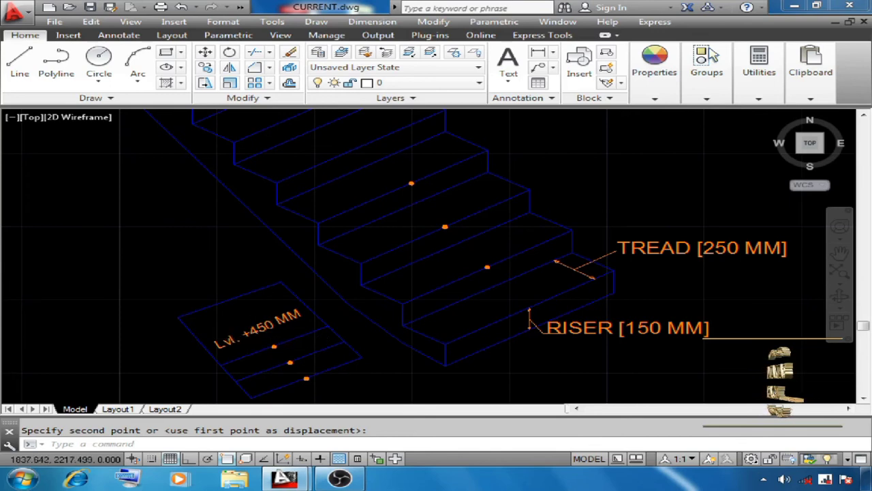
pyautogui.scroll(-3, 395, 253)
pyautogui.scroll(4, 425, 243)
pyautogui.scroll(2, 425, 243)
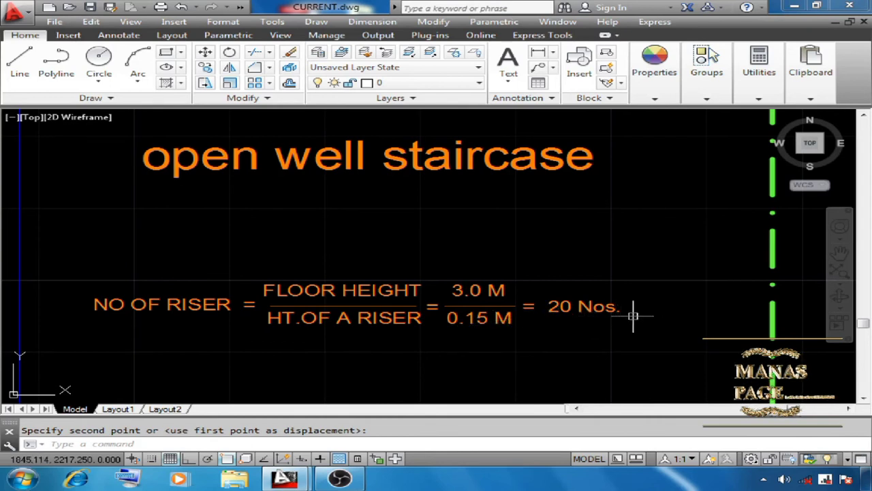
pyautogui.scroll(-2, 450, 293)
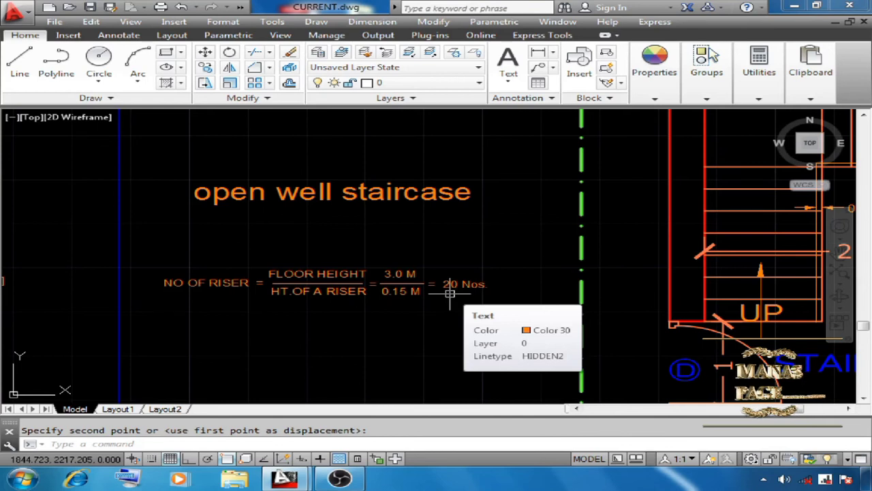
pyautogui.click(450, 293)
pyautogui.scroll(-2, 233, 246)
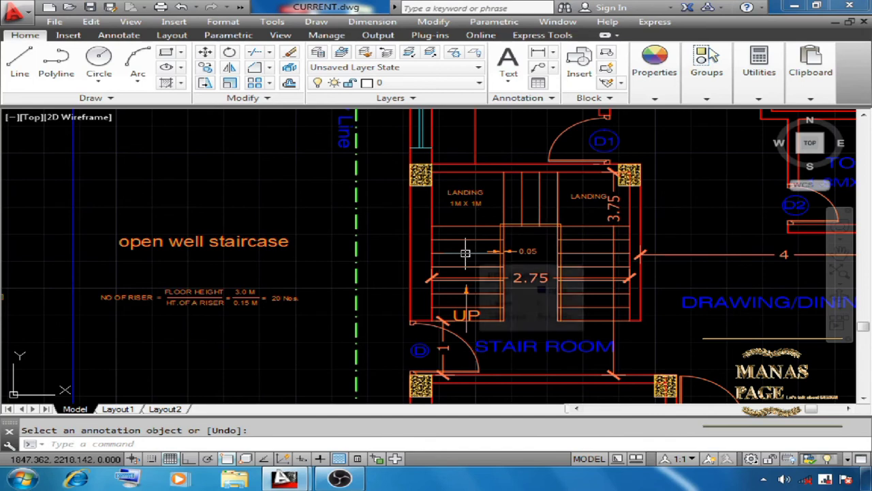
pyautogui.press('Escape')
pyautogui.scroll(2, 477, 256)
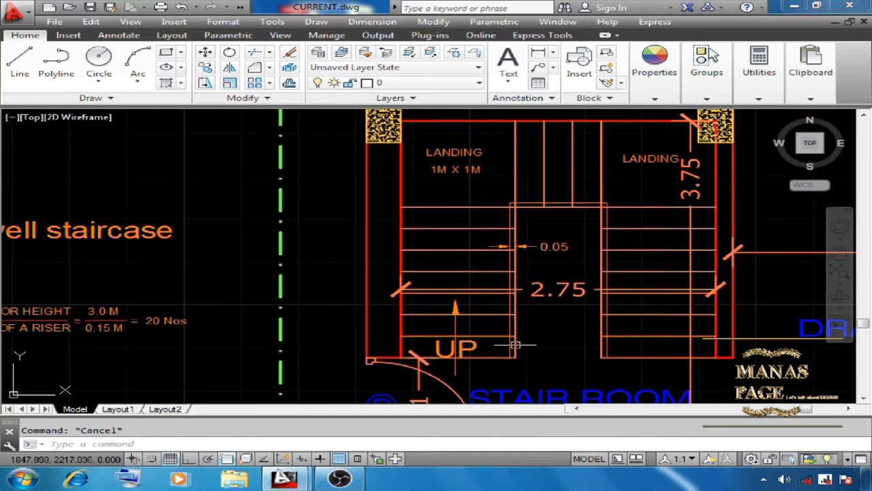
pyautogui.click(508, 306)
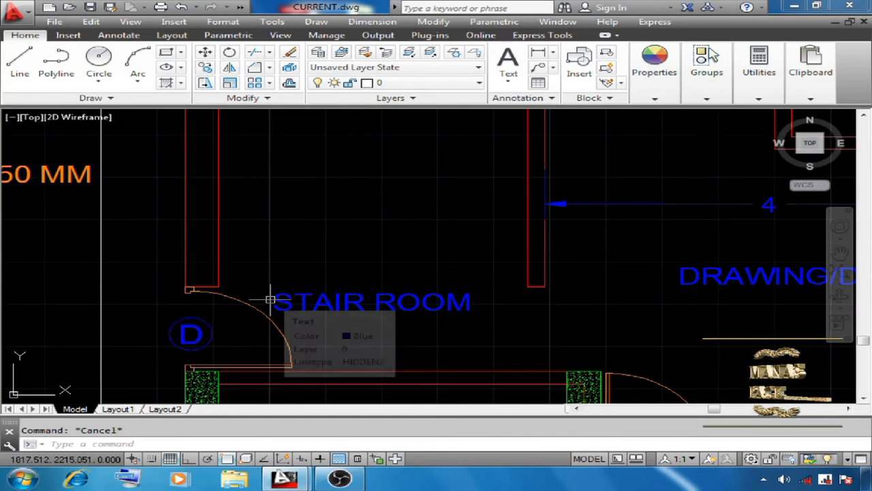
# Offset the stair room's lower wall line 1 m upward into the room to mark where the flights start.
pyautogui.write('o')
pyautogui.press('Return')
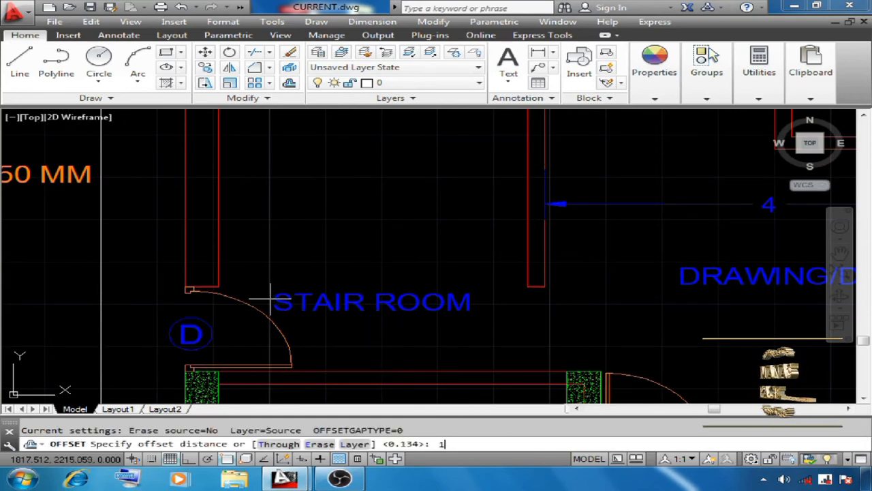
pyautogui.write('1')
pyautogui.press('Return')
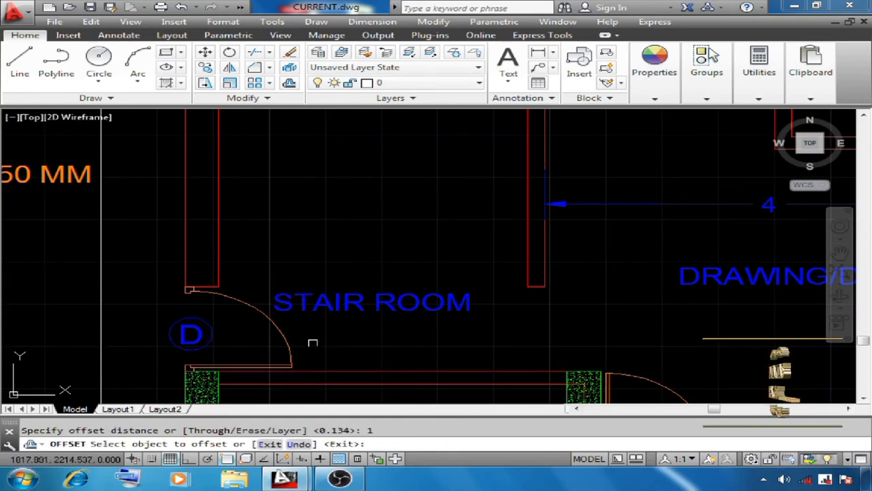
pyautogui.click(333, 373)
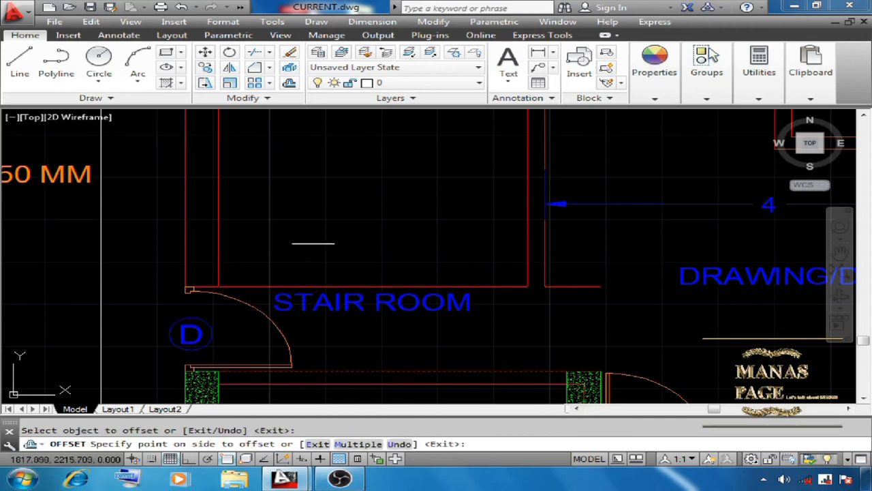
pyautogui.click(302, 253)
pyautogui.rightClick(330, 192)
pyautogui.click(381, 201)
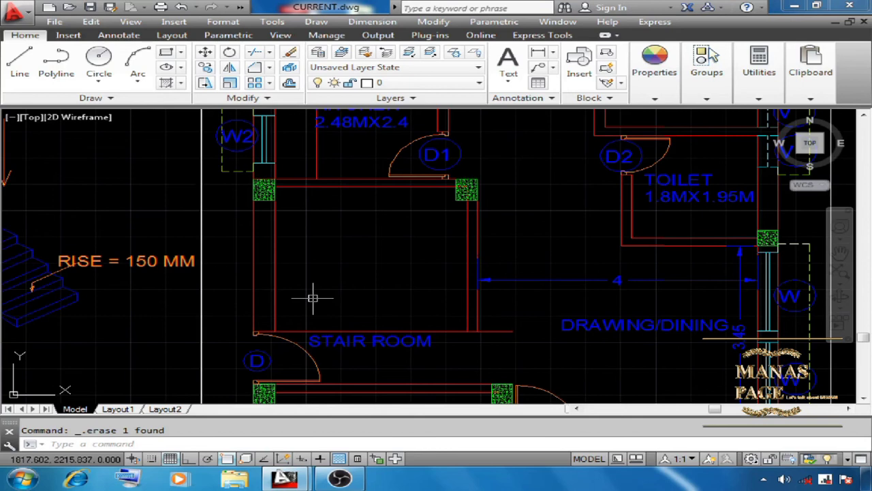
# Offset the stair room's left, upper and right inner wall lines 1 m into the room for the flight and landing widths.
pyautogui.write('o')
pyautogui.press('Return')
pyautogui.write('1')
pyautogui.press('Return')
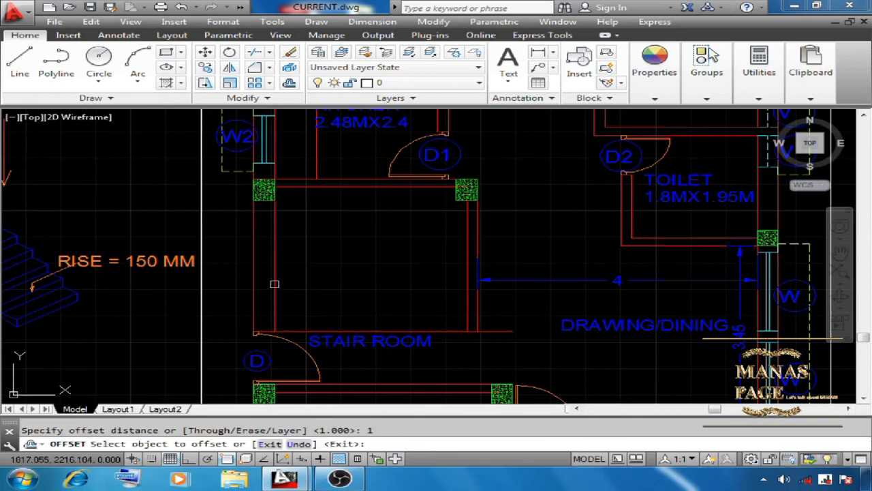
pyautogui.click(275, 284)
pyautogui.click(372, 287)
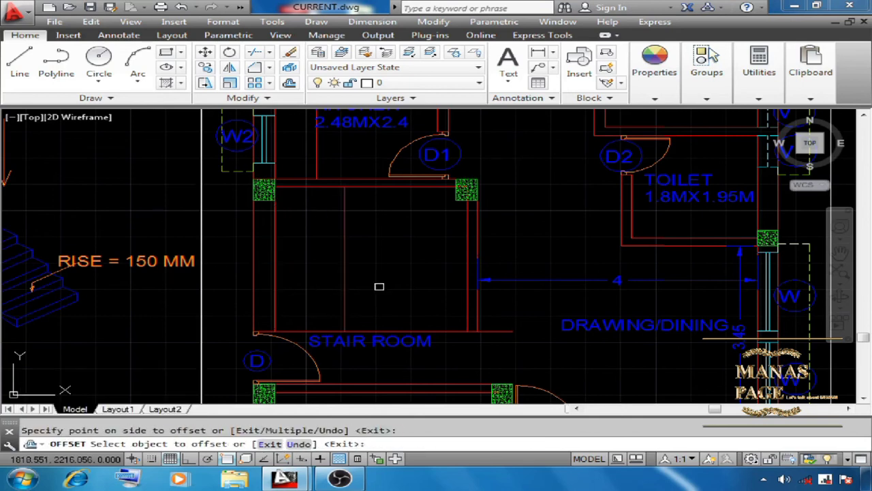
pyautogui.click(321, 187)
pyautogui.click(323, 278)
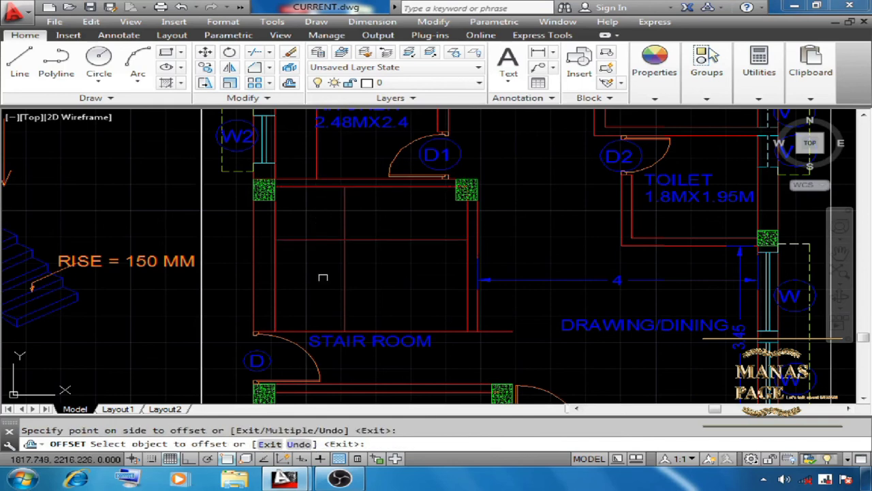
pyautogui.click(467, 315)
pyautogui.click(399, 312)
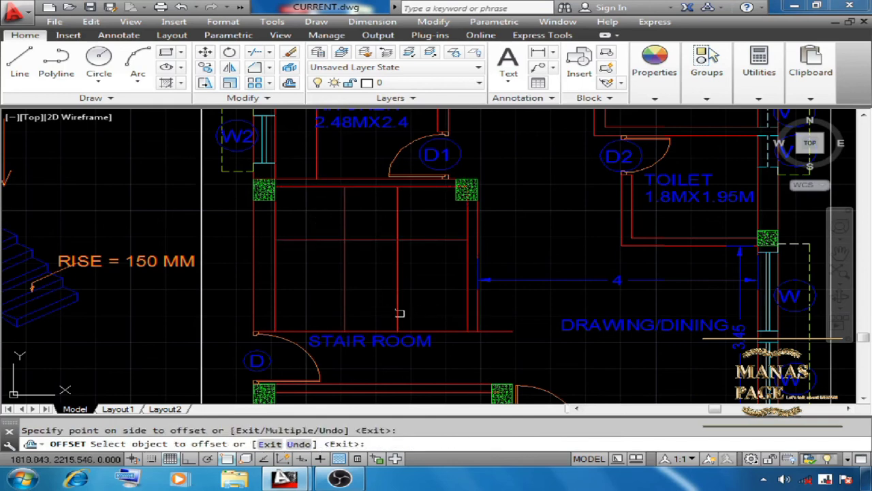
pyautogui.rightClick(423, 273)
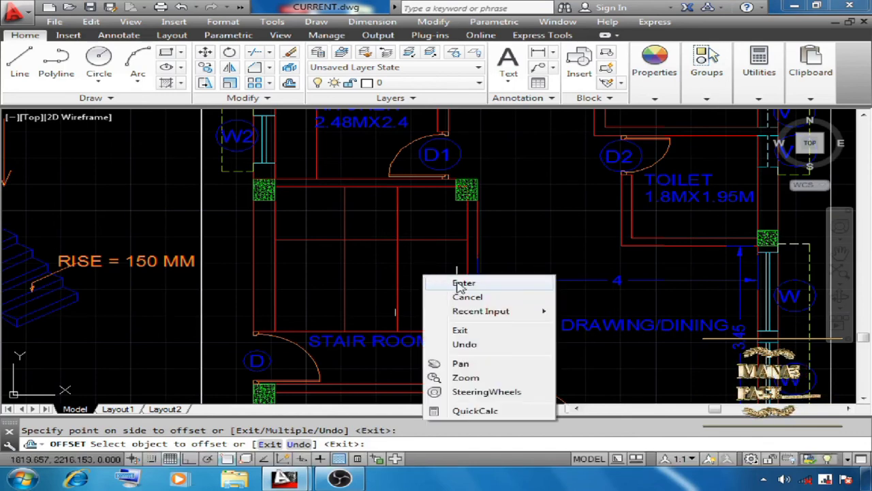
pyautogui.click(443, 284)
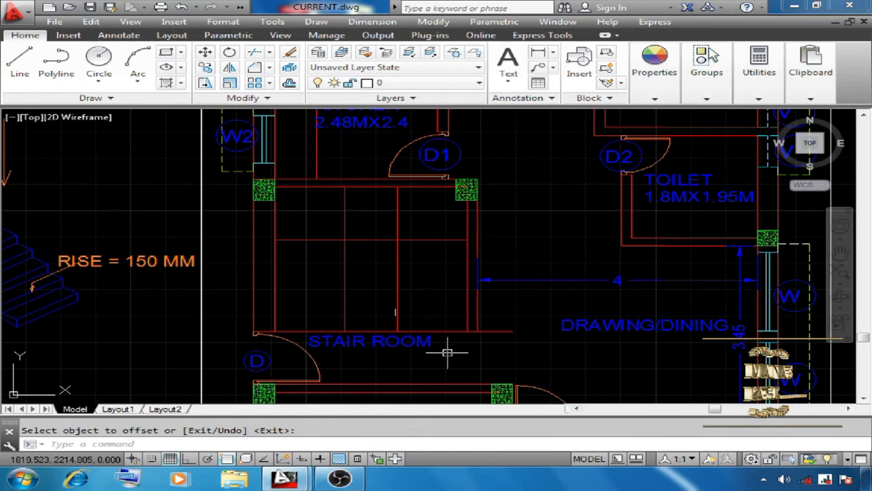
# Trim the flight start line beyond the right wall and between the two flights, and shift the STAIR ROOM label lower.
pyautogui.write('TR')
pyautogui.press('Return')
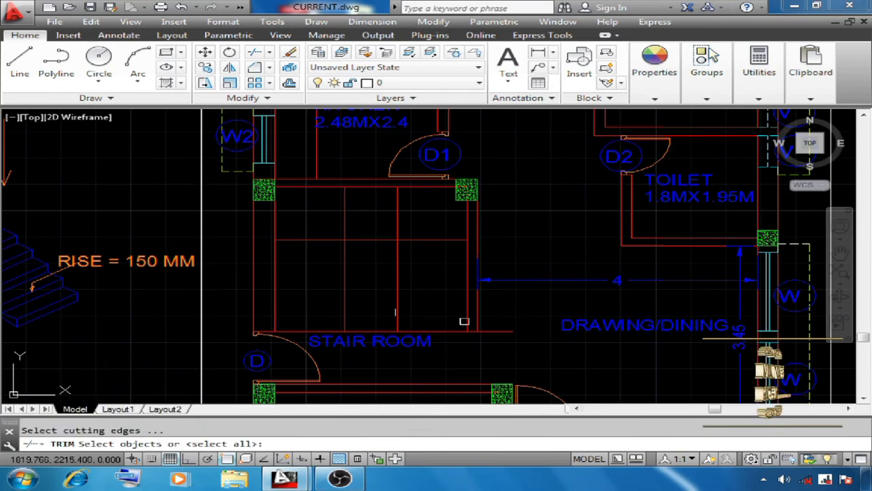
pyautogui.click(465, 322)
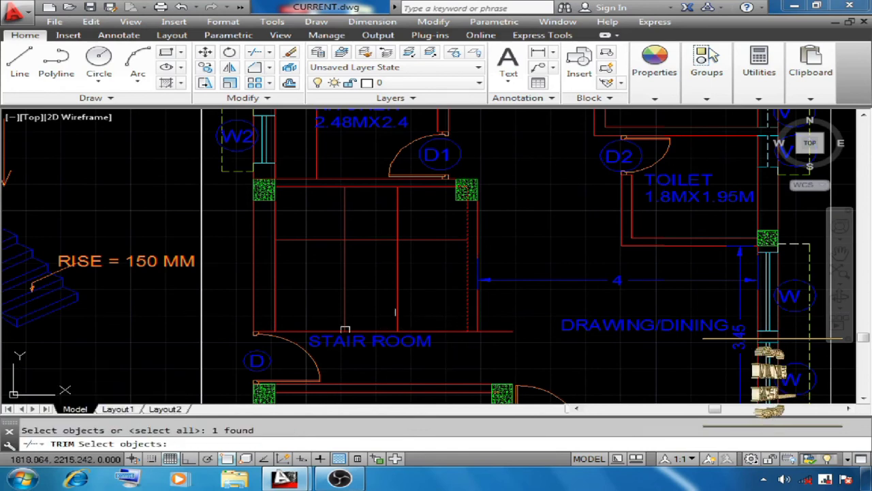
pyautogui.click(397, 319)
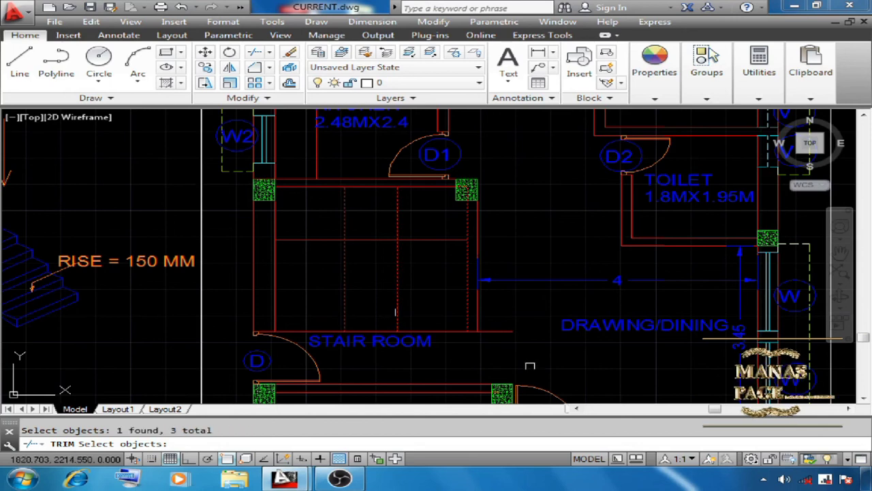
pyautogui.press('Return')
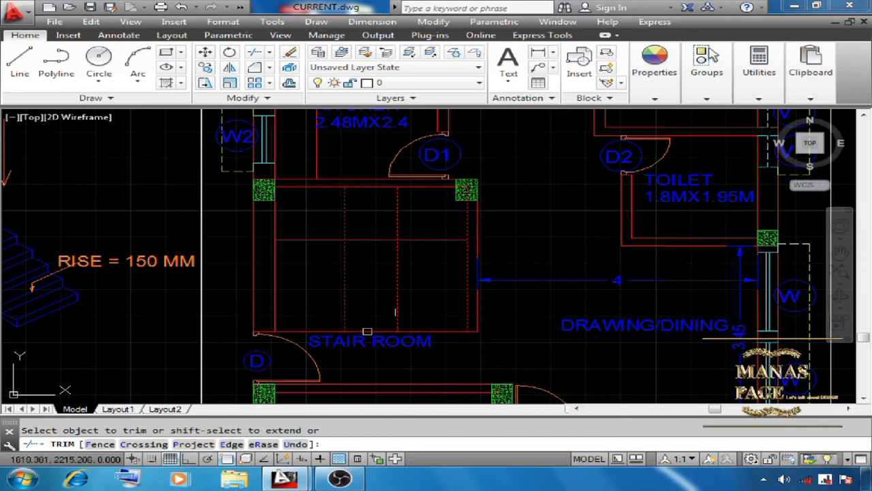
pyautogui.rightClick(413, 292)
pyautogui.click(451, 115)
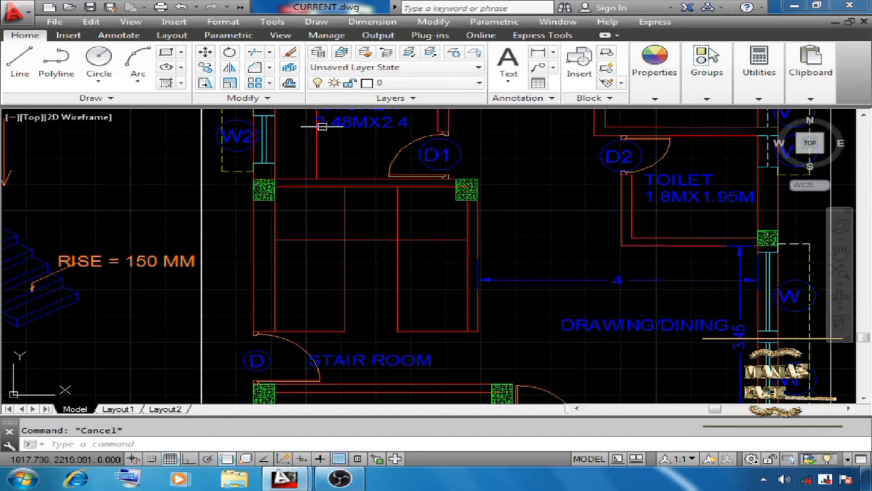
# Offset the left flight's start line upward repeatedly at 0.25 m spacing to draw its tread lines towards the landing.
pyautogui.click(290, 84)
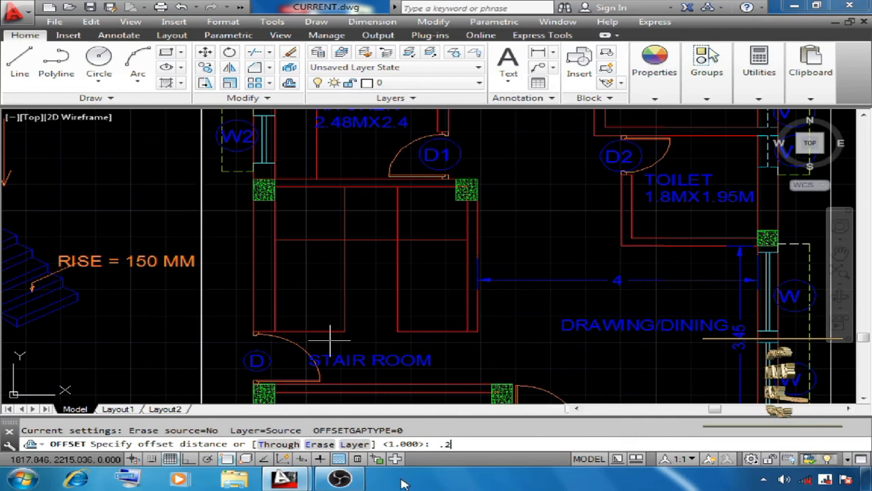
pyautogui.write('.25')
pyautogui.press('Return')
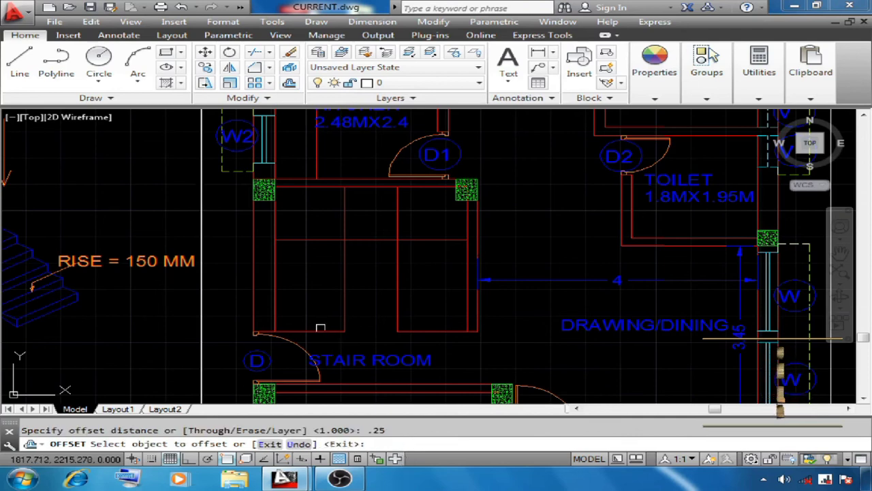
pyautogui.click(318, 329)
pyautogui.click(318, 299)
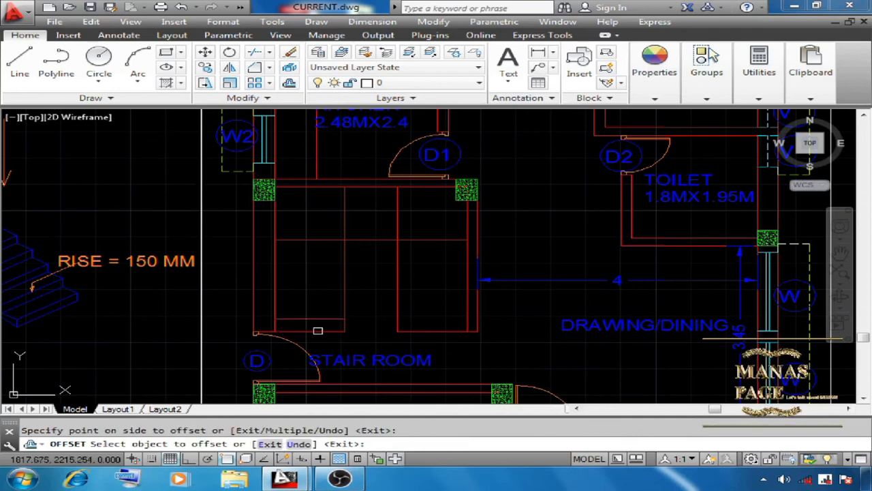
pyautogui.click(317, 318)
pyautogui.click(312, 300)
pyautogui.click(318, 312)
pyautogui.click(321, 297)
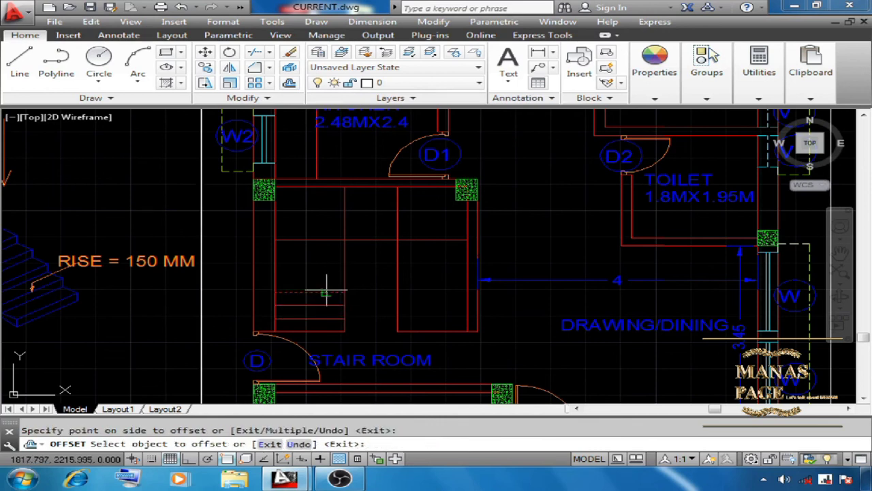
pyautogui.press('Escape')
# Check the gap between the landing edge and the left flight's last tread line with a linear dimension, and delete that dimension.
pyautogui.scroll(2, 326, 292)
pyautogui.click(372, 21)
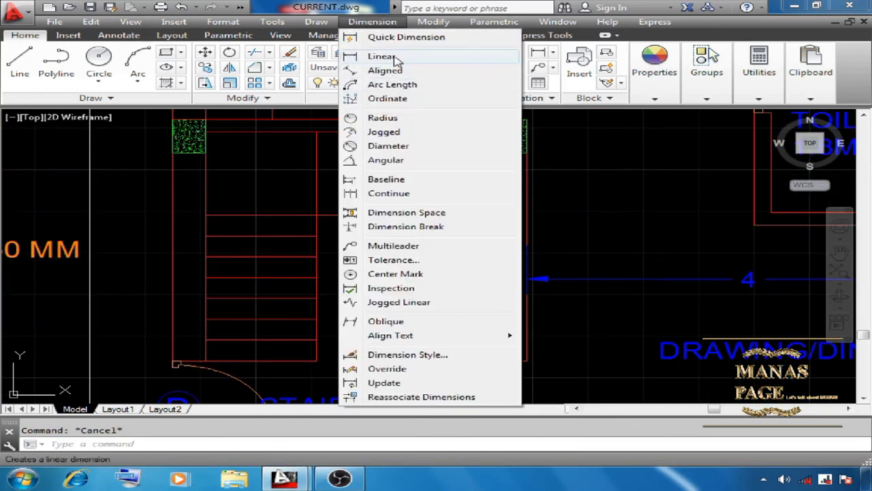
pyautogui.click(382, 56)
pyautogui.click(204, 216)
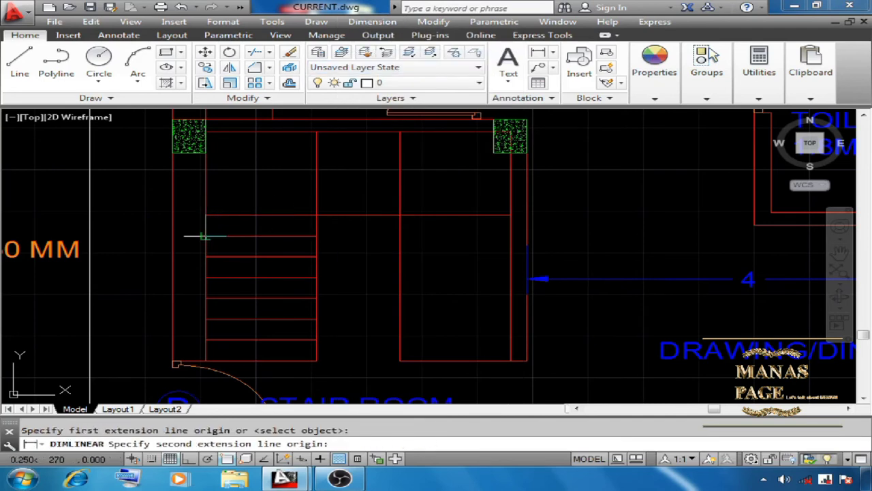
pyautogui.click(204, 235)
pyautogui.scroll(2, 194, 228)
pyautogui.click(171, 292)
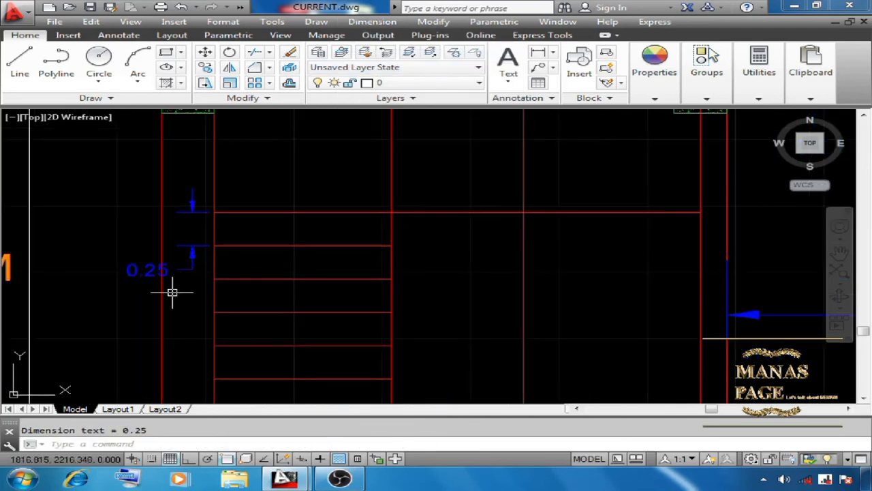
pyautogui.scroll(-4, 199, 252)
pyautogui.click(196, 252)
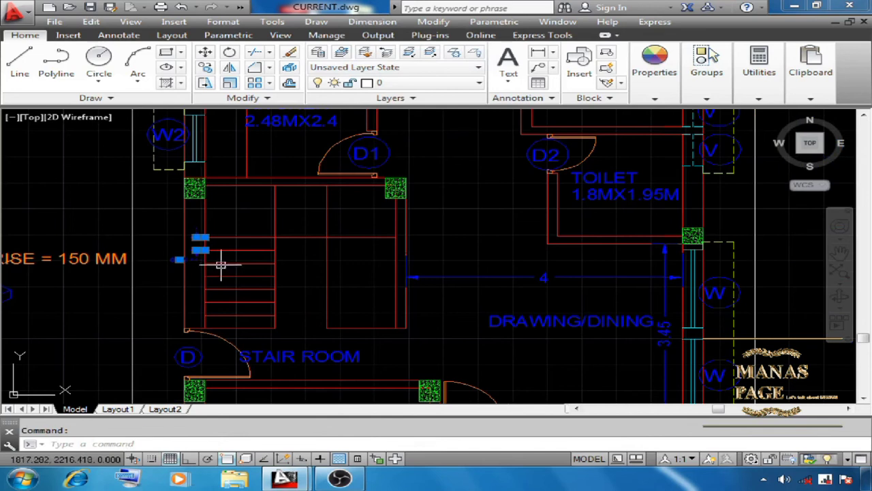
pyautogui.press('Delete')
pyautogui.press('Escape')
# Count the left flight's riser lines one by one from the start line up to the landing edge.
pyautogui.moveTo(260, 339); pyautogui.dragTo(273, 327, button='middle')
pyautogui.click(269, 315)
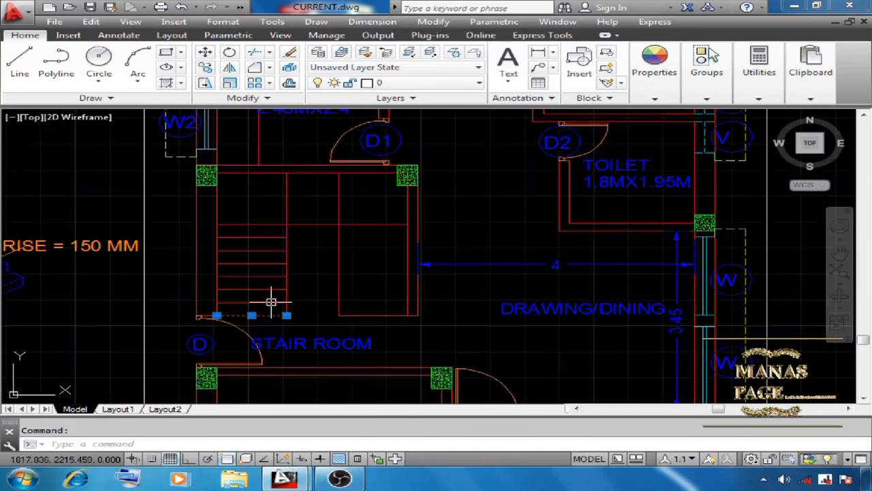
pyautogui.click(272, 302)
pyautogui.click(264, 282)
pyautogui.click(260, 288)
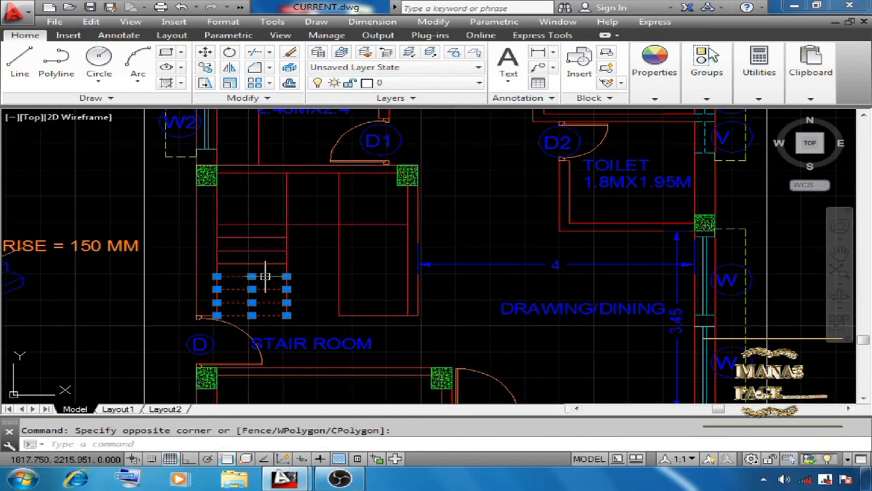
pyautogui.click(264, 271)
pyautogui.click(266, 263)
pyautogui.click(266, 251)
pyautogui.click(266, 237)
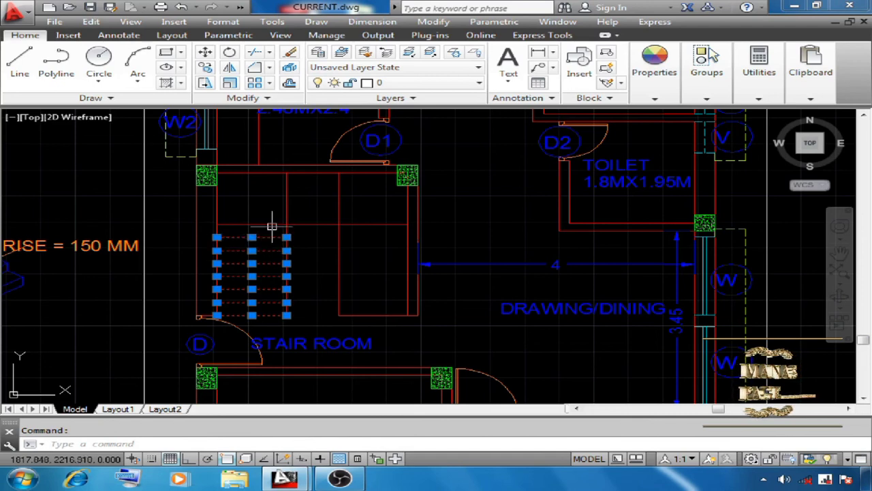
pyautogui.click(271, 226)
pyautogui.press('Escape')
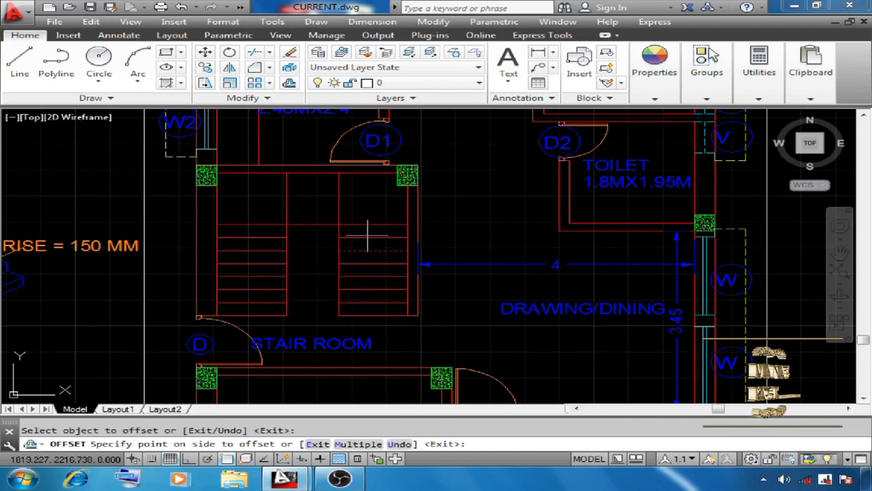
# Finish offsetting the right flight's tread lines upward at 0.25 m spacing to the landing.
pyautogui.click(367, 235)
pyautogui.rightClick(328, 254)
pyautogui.click(349, 271)
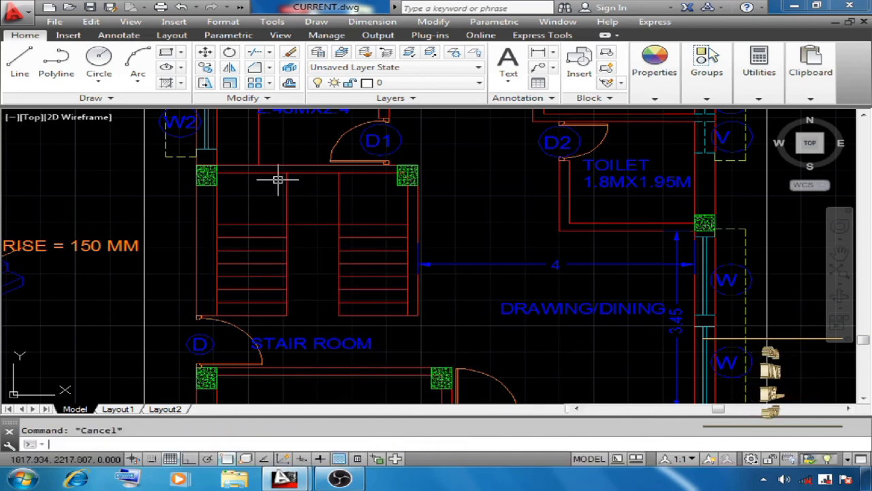
# Offset the left flight's inner edge line 0.25 m twice towards the right flight to create the short middle flight's tread lines.
pyautogui.click(290, 82)
pyautogui.write('.25')
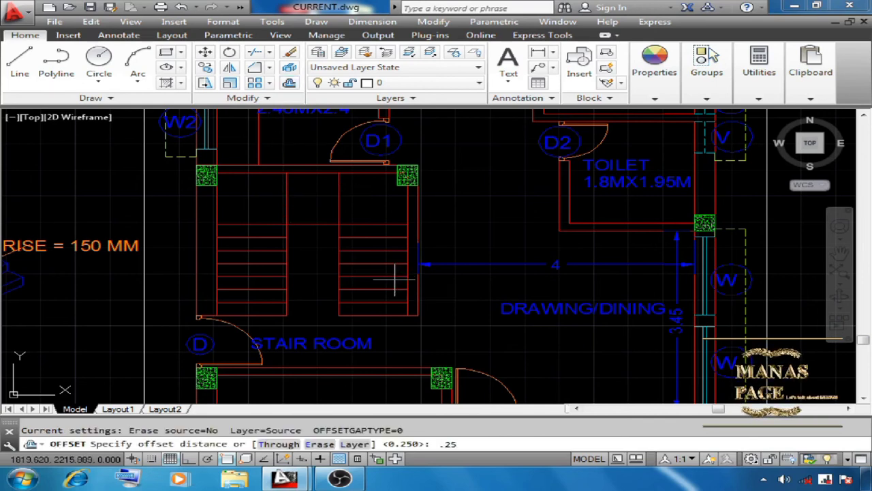
pyautogui.press('Return')
pyautogui.click(289, 199)
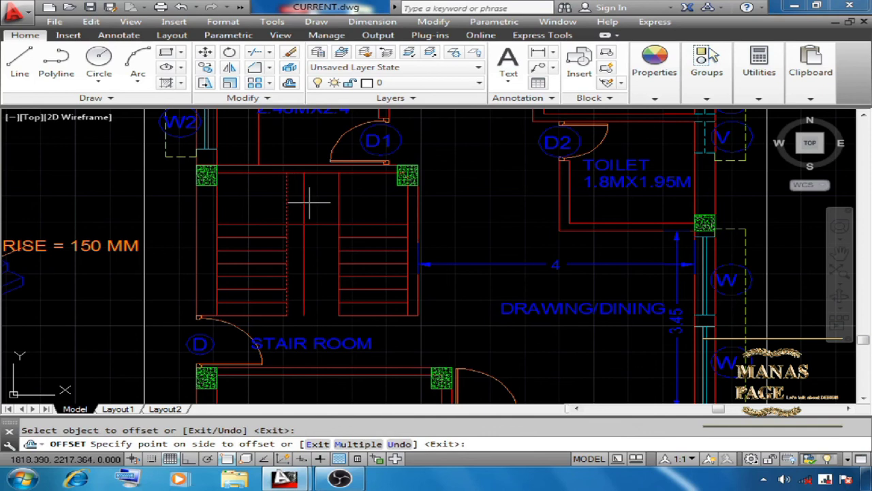
pyautogui.click(311, 200)
pyautogui.click(304, 197)
pyautogui.click(326, 201)
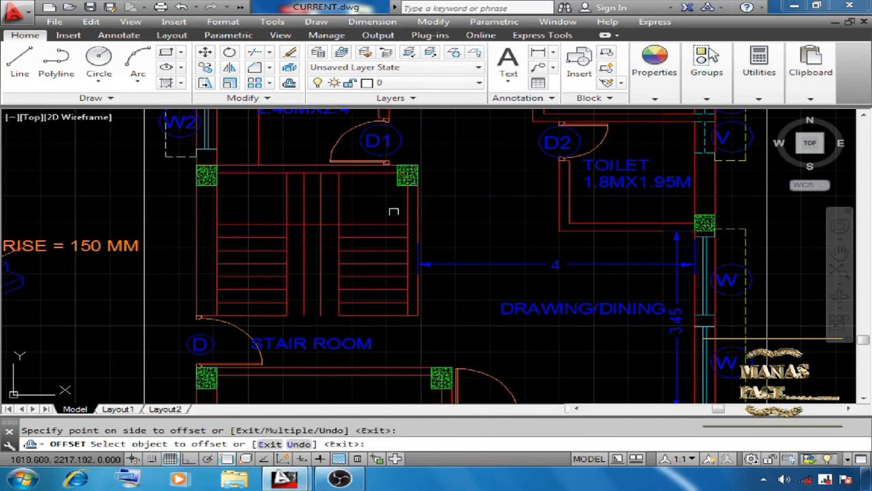
pyautogui.rightClick(384, 212)
pyautogui.click(418, 215)
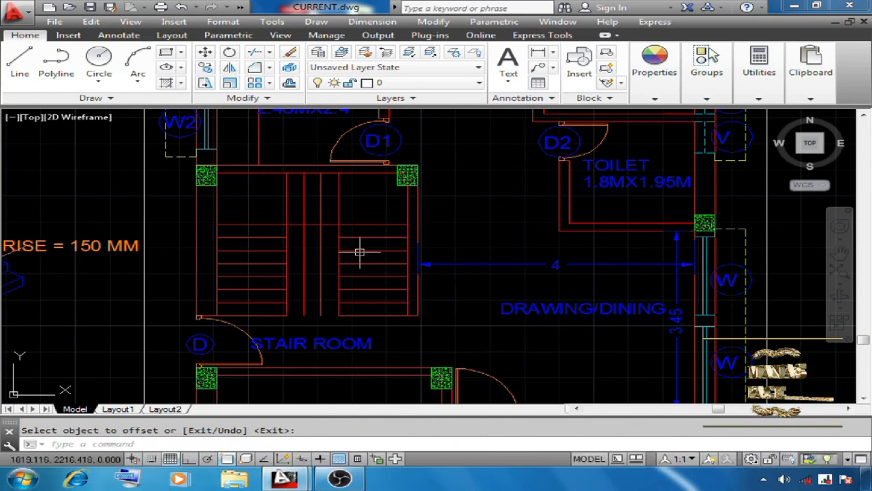
pyautogui.press('Escape')
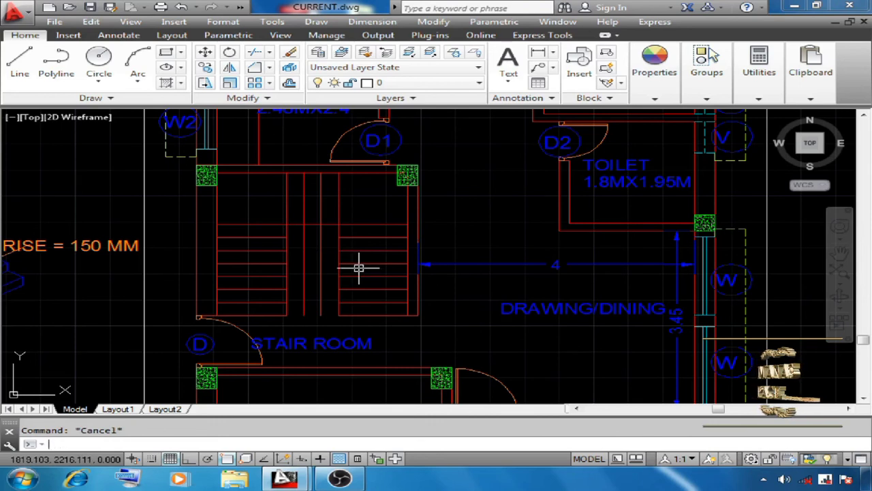
# Trim the two middle tread lines below the landing edge to leave the stairwell open.
pyautogui.write('TR')
pyautogui.press('Return')
pyautogui.click(311, 225)
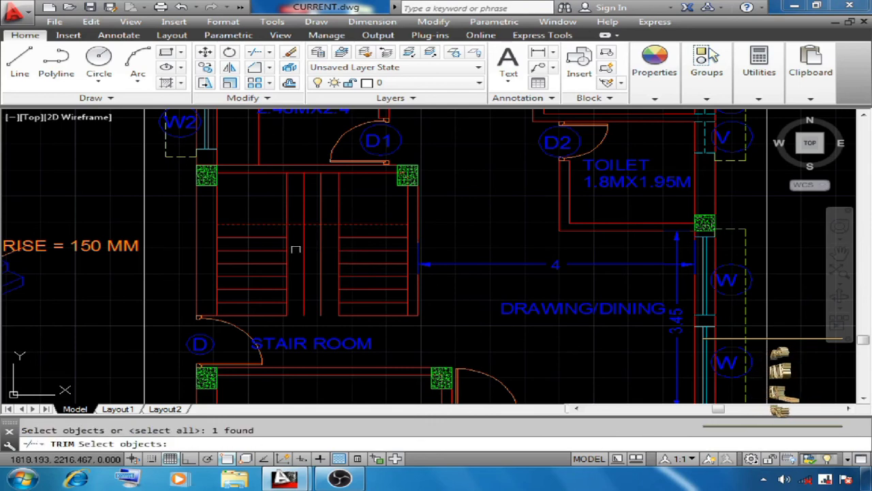
pyautogui.press('Return')
pyautogui.click(304, 257)
pyautogui.click(321, 249)
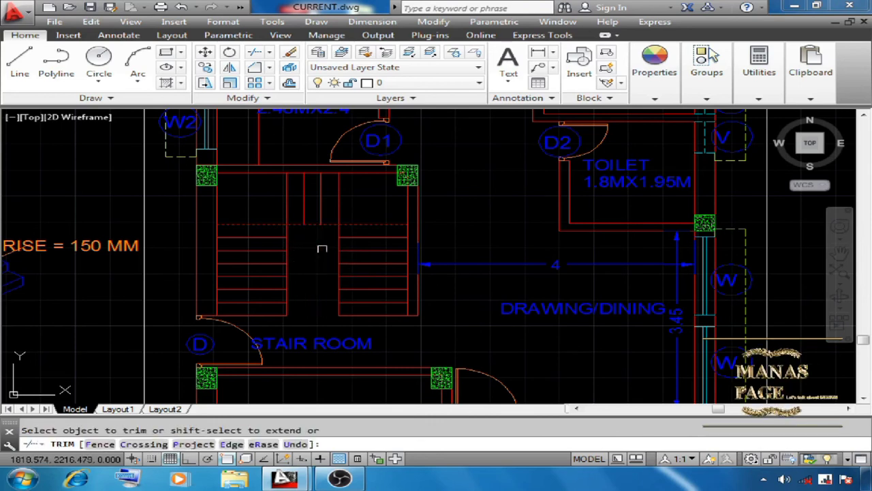
pyautogui.press('Escape')
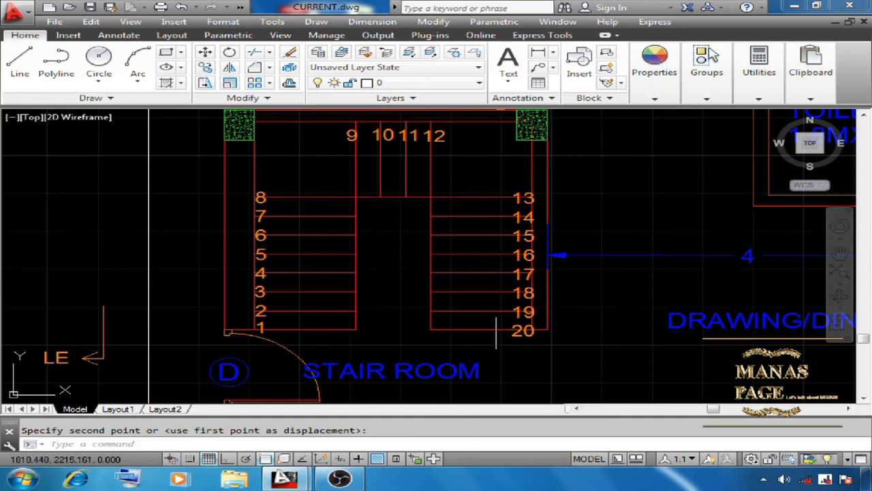
# Draw a polyline around the open well from the left flight's start, along the landing edge, to the right flight's lower end.
pyautogui.press('Escape')
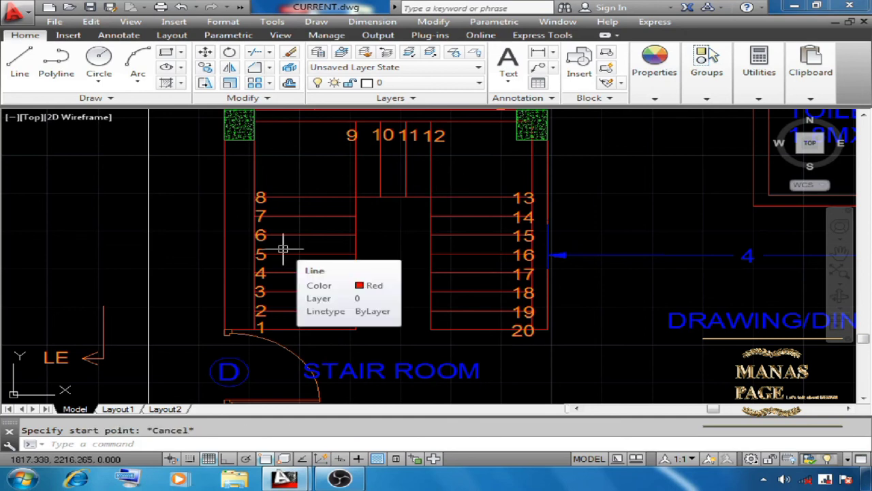
pyautogui.click(64, 74)
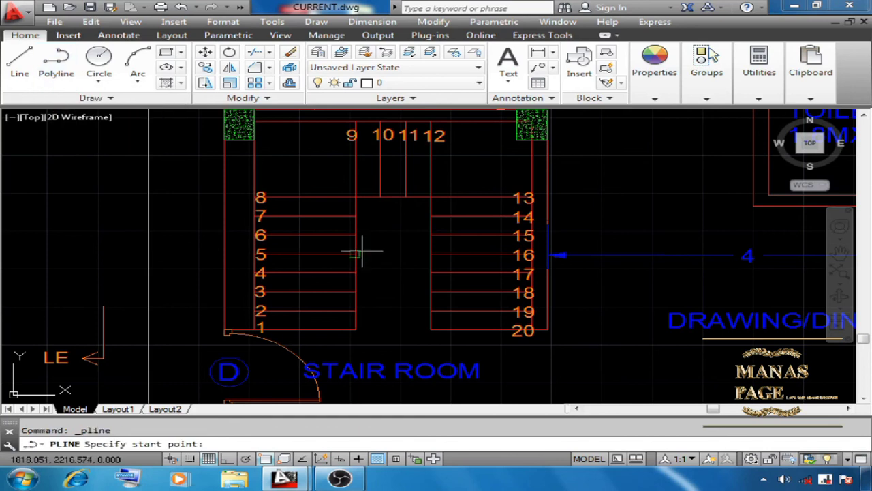
pyautogui.moveTo(377, 299); pyautogui.dragTo(390, 294, button='middle')
pyautogui.click(369, 325)
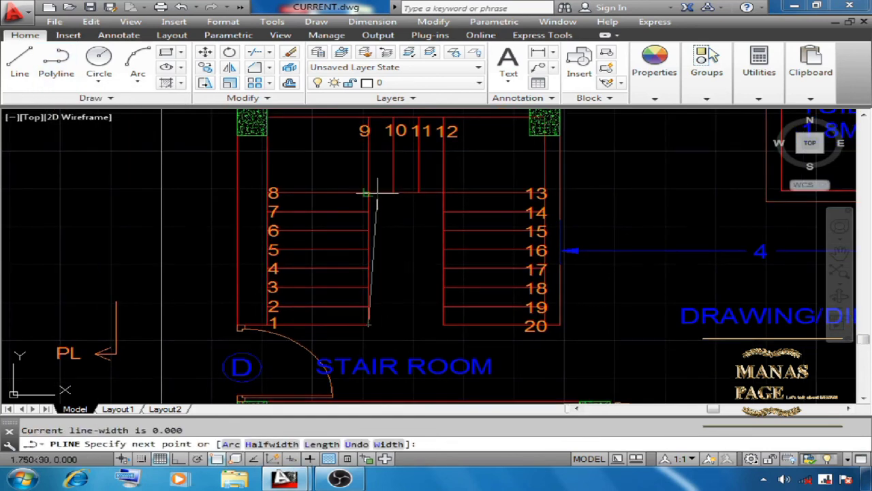
pyautogui.click(368, 193)
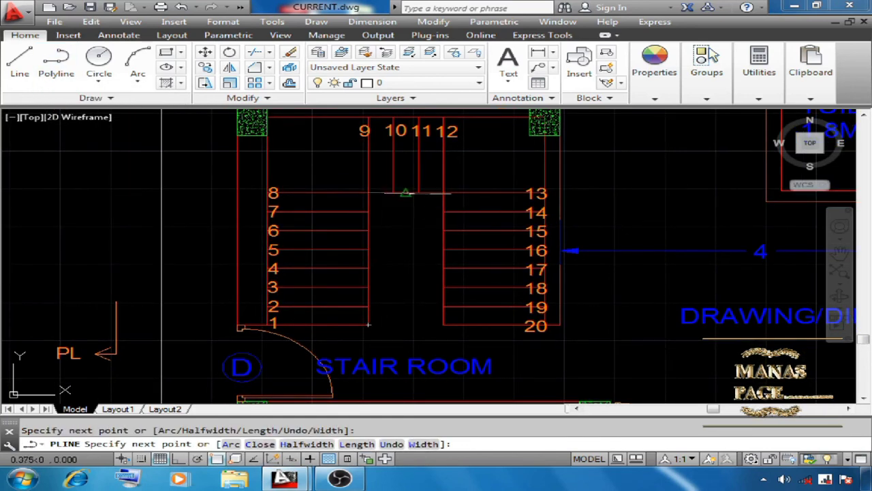
pyautogui.click(443, 192)
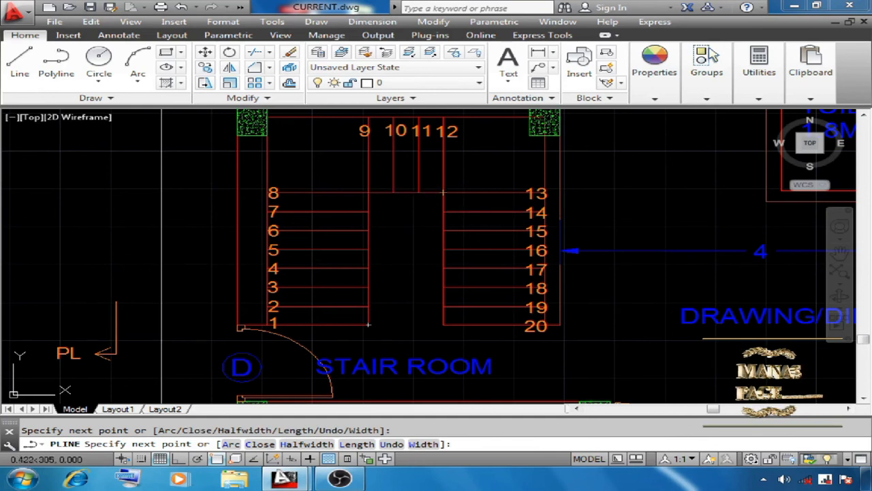
pyautogui.rightClick(391, 230)
pyautogui.click(429, 253)
# Offset the open well polyline 0.05 m outward onto the flights.
pyautogui.click(289, 83)
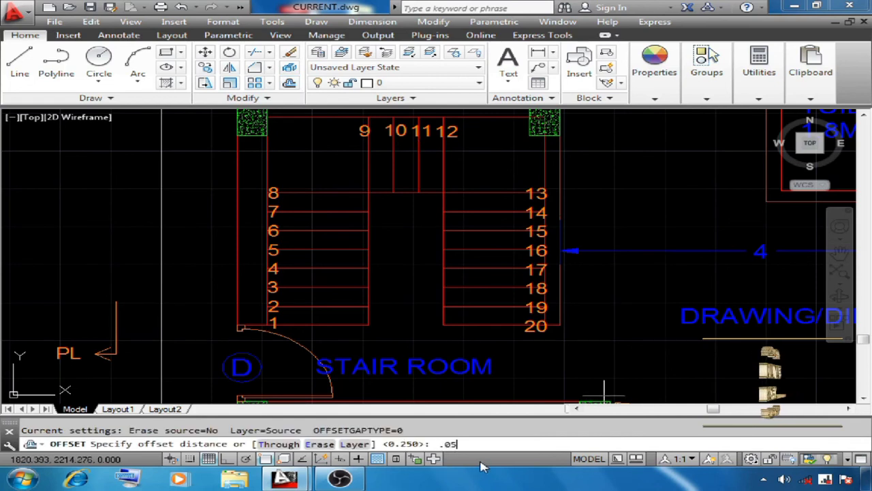
pyautogui.write('.05')
pyautogui.press('Return')
pyautogui.click(368, 278)
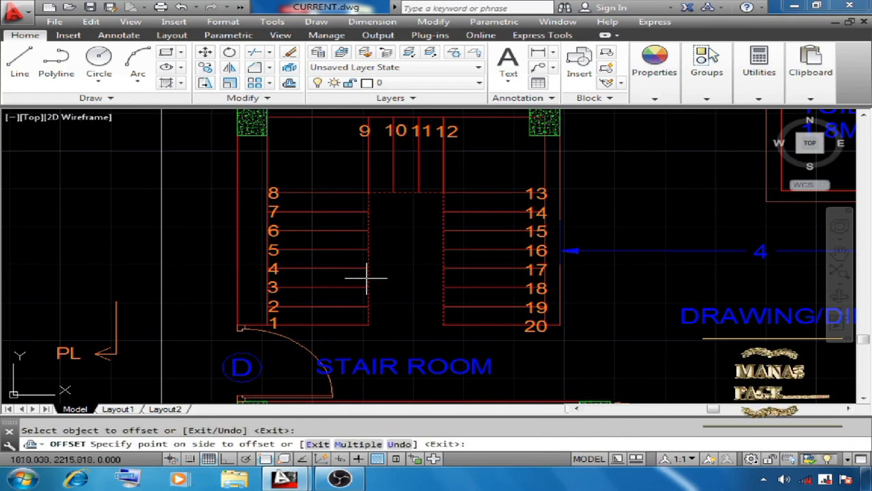
pyautogui.click(330, 263)
pyautogui.rightClick(379, 228)
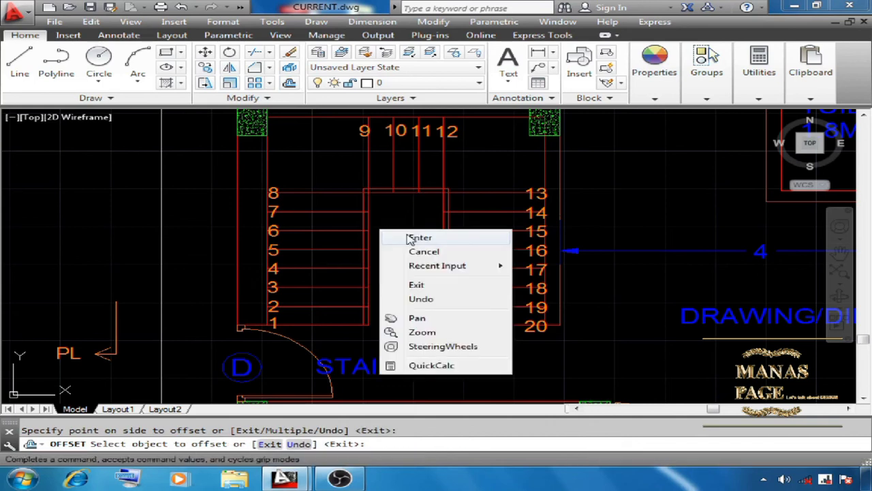
pyautogui.click(410, 238)
# Erase the inner outline picked along the left flight's well edge.
pyautogui.scroll(-2, 360, 249)
pyautogui.click(290, 53)
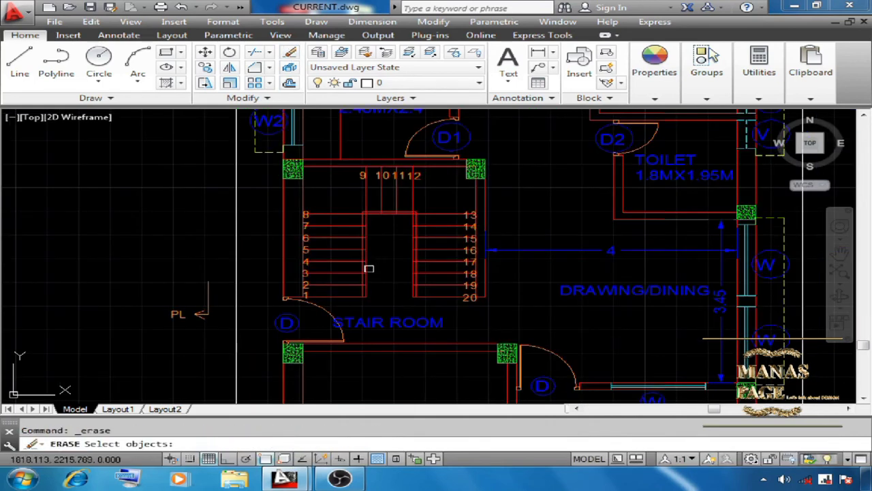
pyautogui.click(369, 268)
pyautogui.rightClick(390, 238)
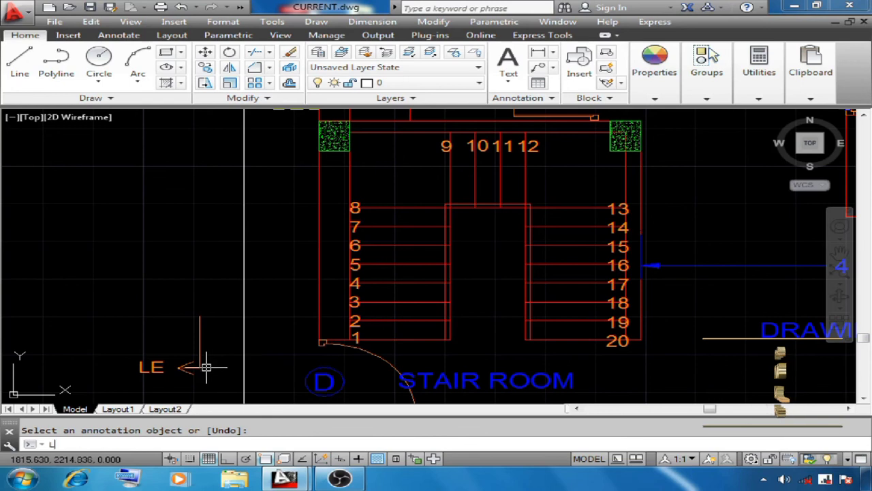
# Draw a vertical quick leader on the left flight, with its arrowhead just above riser 4 and its tail below riser 1.
pyautogui.write('le')
pyautogui.press('Return')
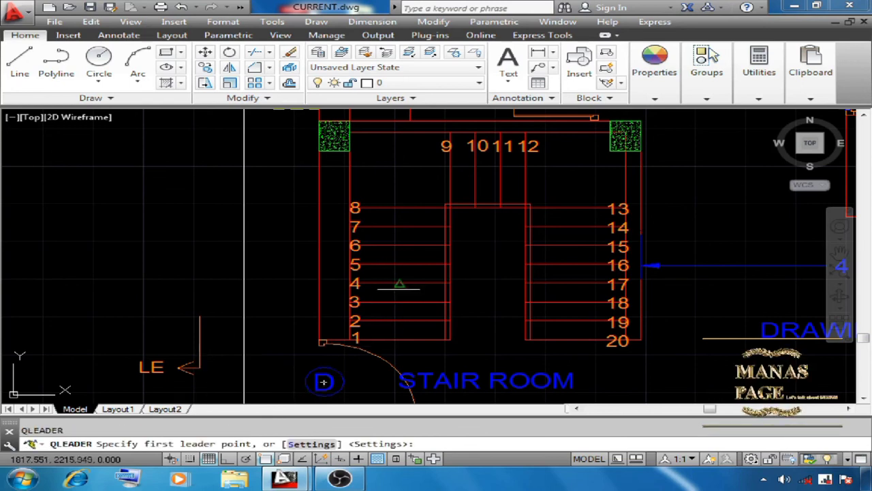
pyautogui.click(402, 274)
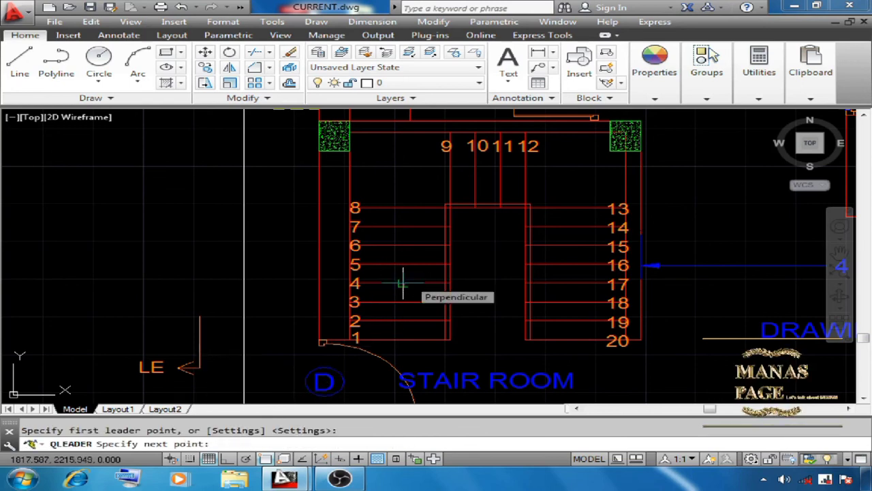
pyautogui.click(228, 458)
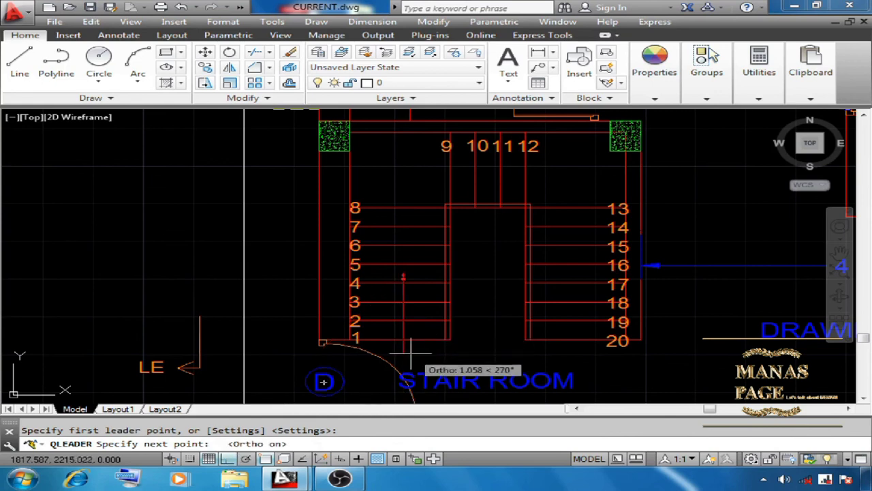
pyautogui.click(403, 360)
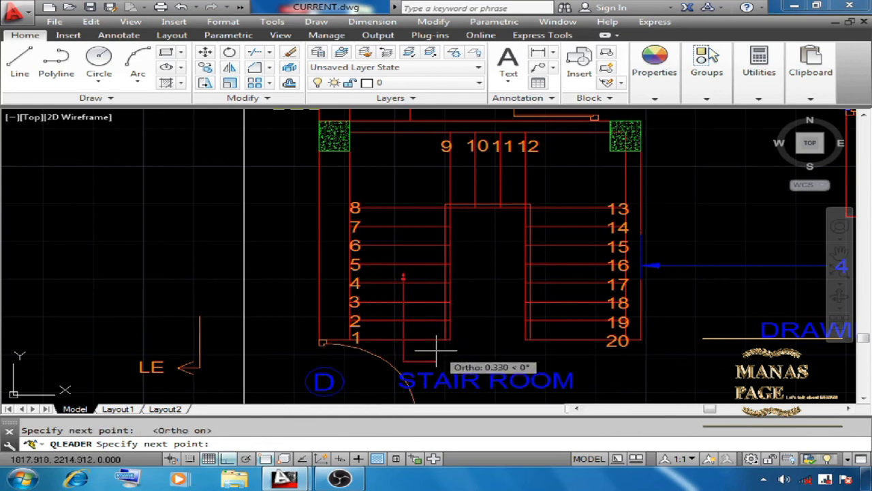
pyautogui.press('Escape')
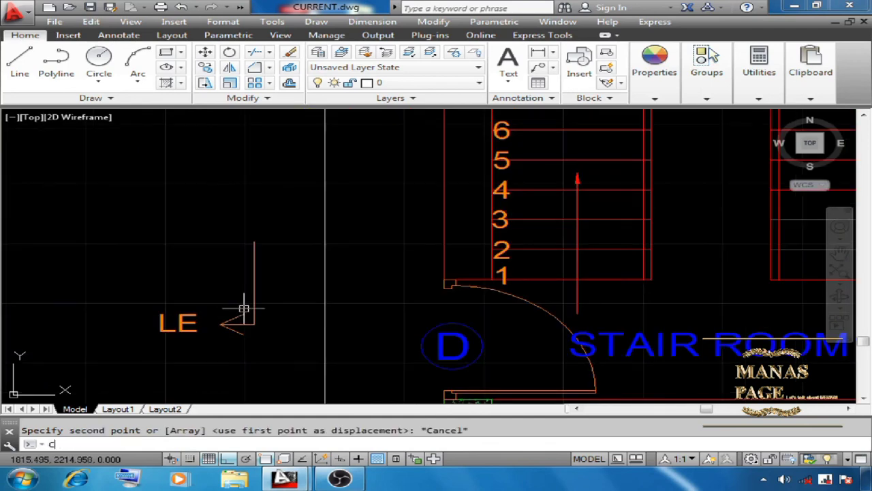
# Copy the LE text onto the left flight, beside the leader line between risers 2 and 3.
pyautogui.write('o')
pyautogui.press('Return')
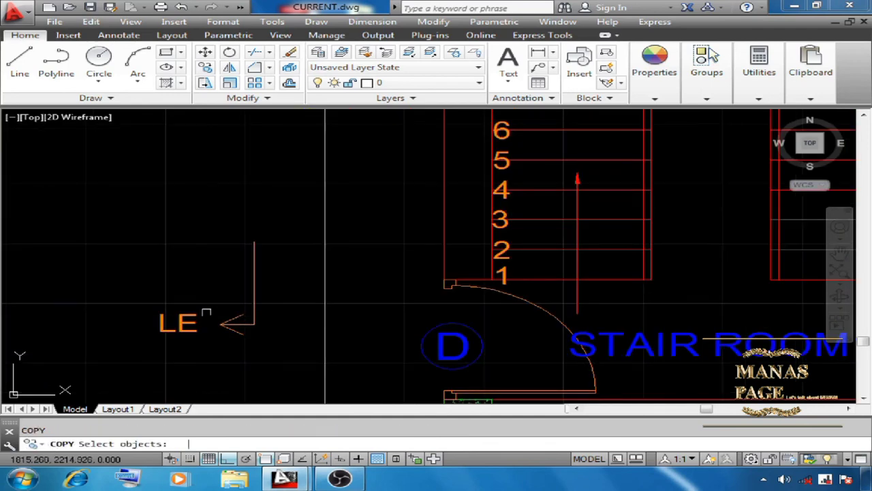
pyautogui.click(175, 323)
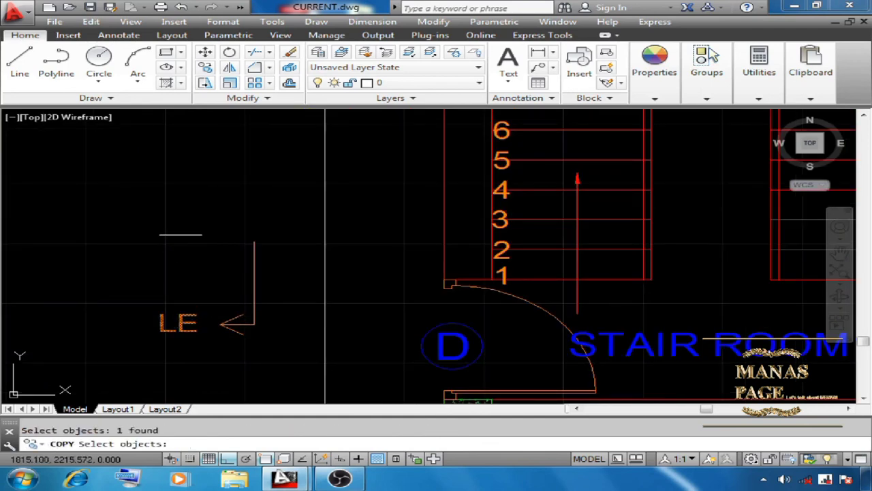
pyautogui.press('Return')
pyautogui.click(177, 321)
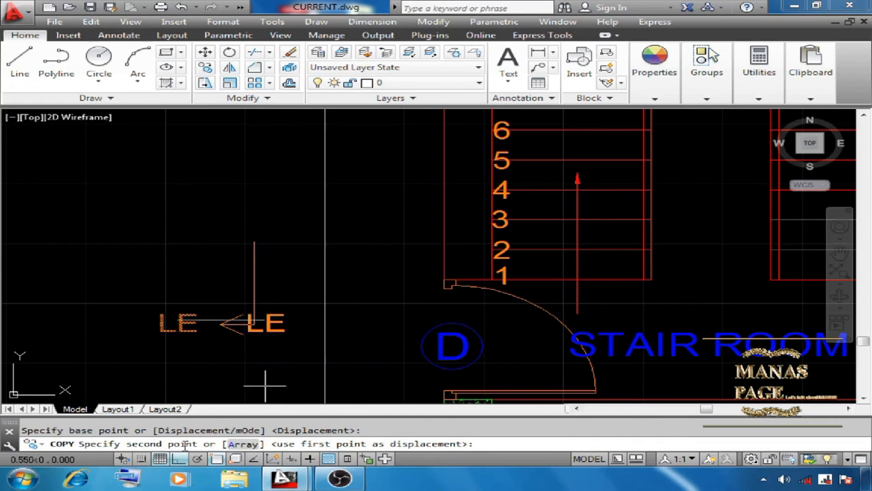
pyautogui.press('F8')
pyautogui.scroll(4, 593, 238)
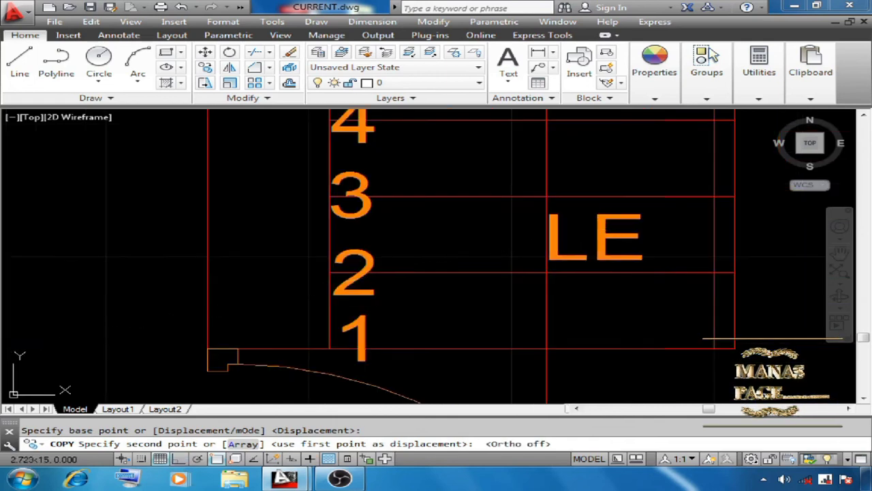
pyautogui.click(486, 262)
pyautogui.scroll(-2, 490, 251)
pyautogui.press('Return')
# Change the copied LE text beside the leader to UP and finish text editing.
pyautogui.doubleClick(556, 245)
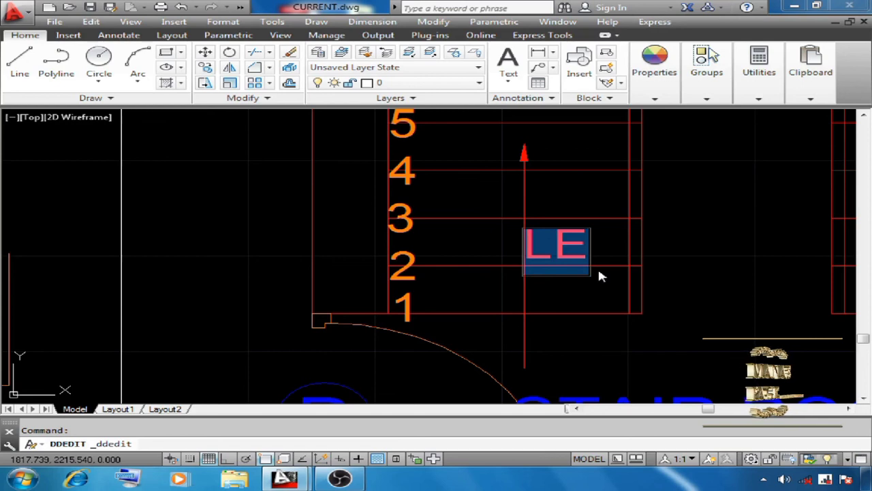
pyautogui.write('UP')
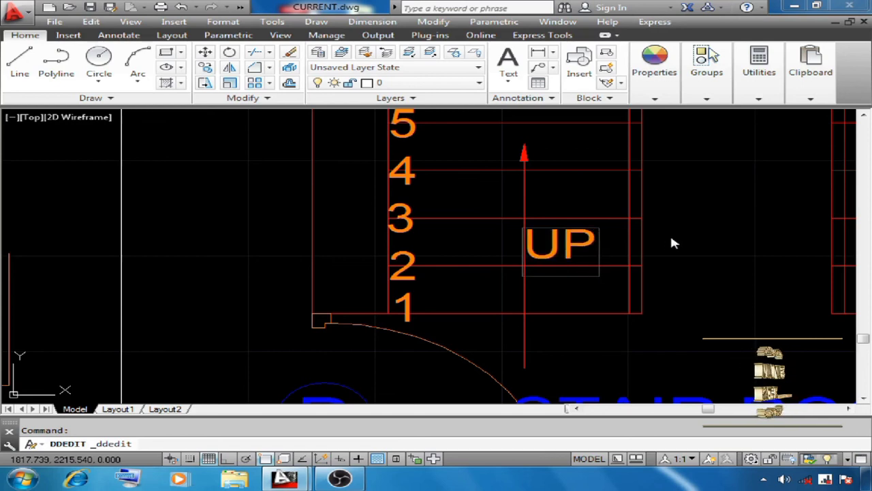
pyautogui.click(621, 259)
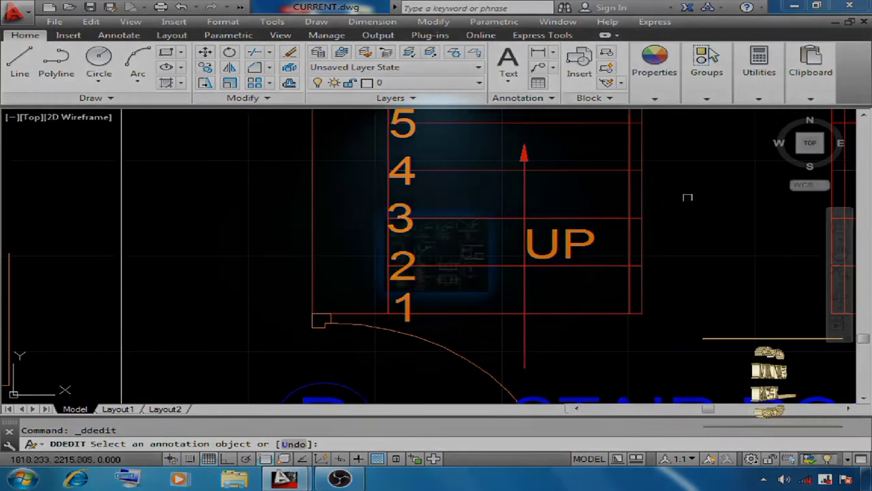
pyautogui.rightClick(688, 198)
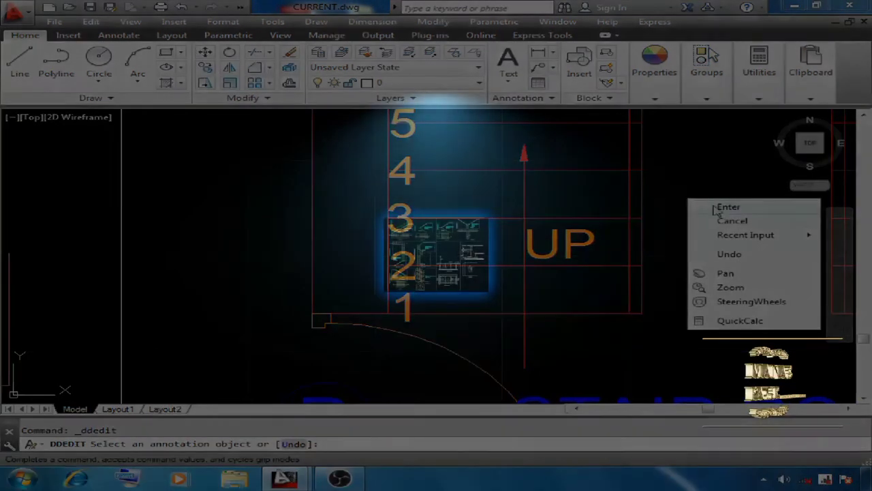